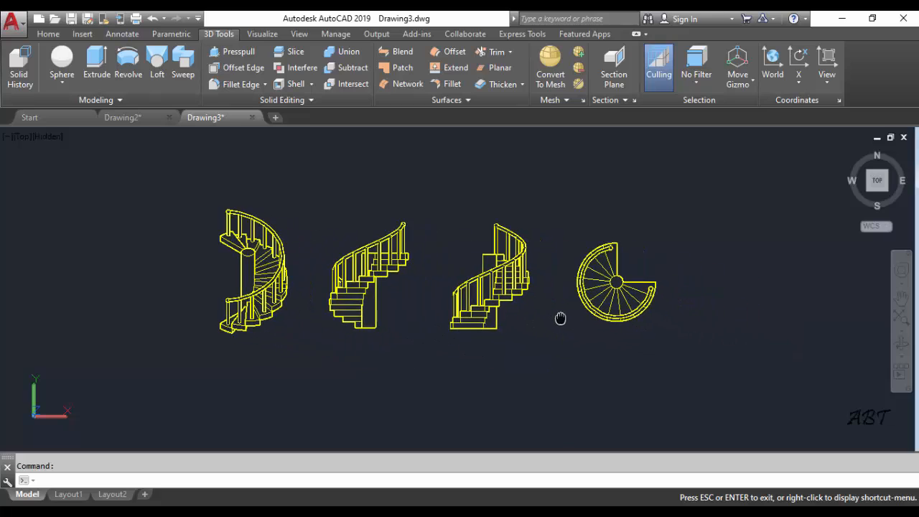
Review the finished spiral staircase model in Drawing2 and its projected views in Drawing3
{"action": "key", "text": "Escape"}
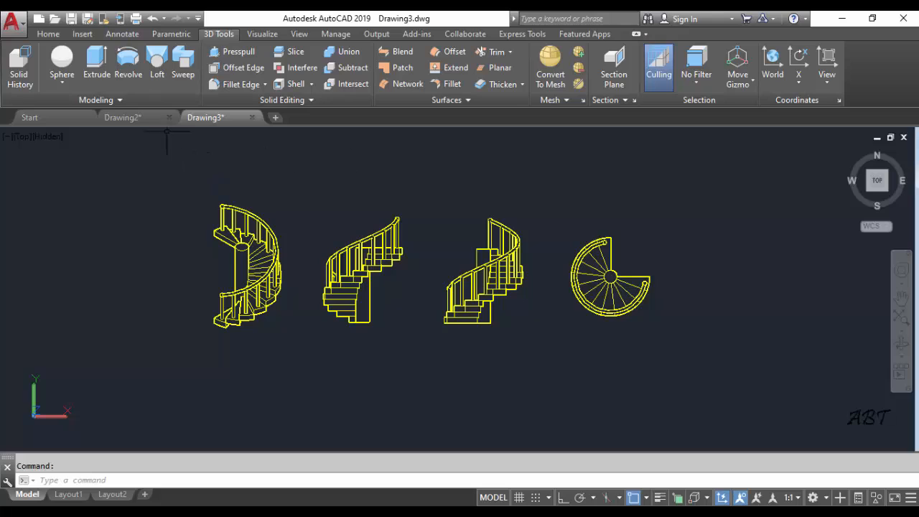
{"action": "left_click", "coordinate": [134, 117]}
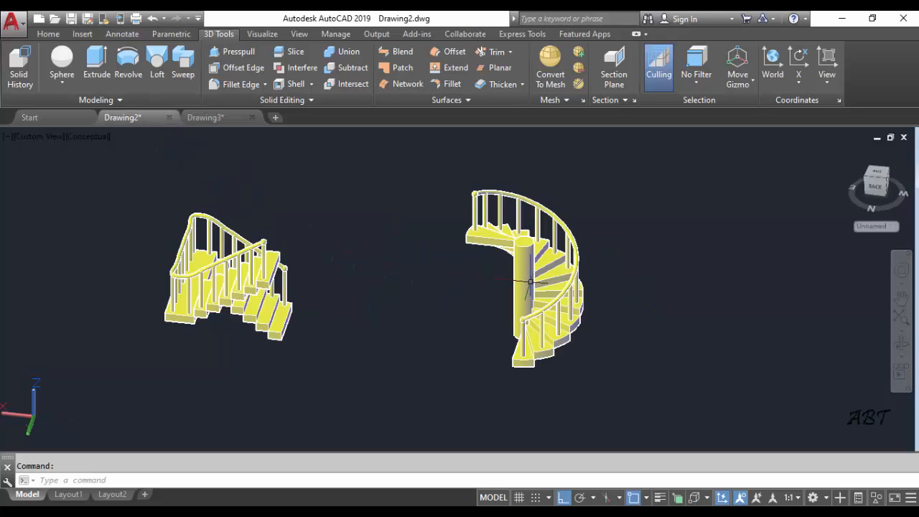
{"action": "left_click", "coordinate": [222, 118]}
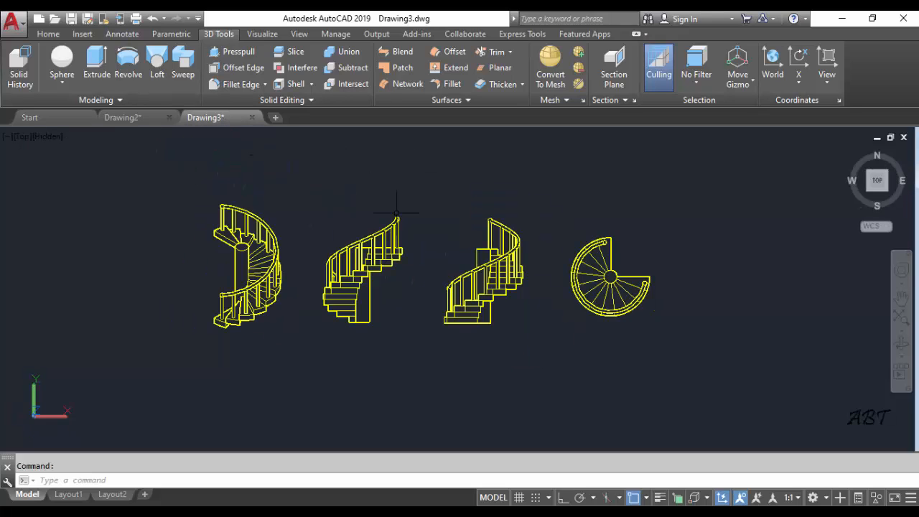
{"action": "left_click", "coordinate": [141, 118]}
{"action": "middle_click_drag", "start_coordinate": [404, 293], "coordinate": [383, 282], "text": "shift"}
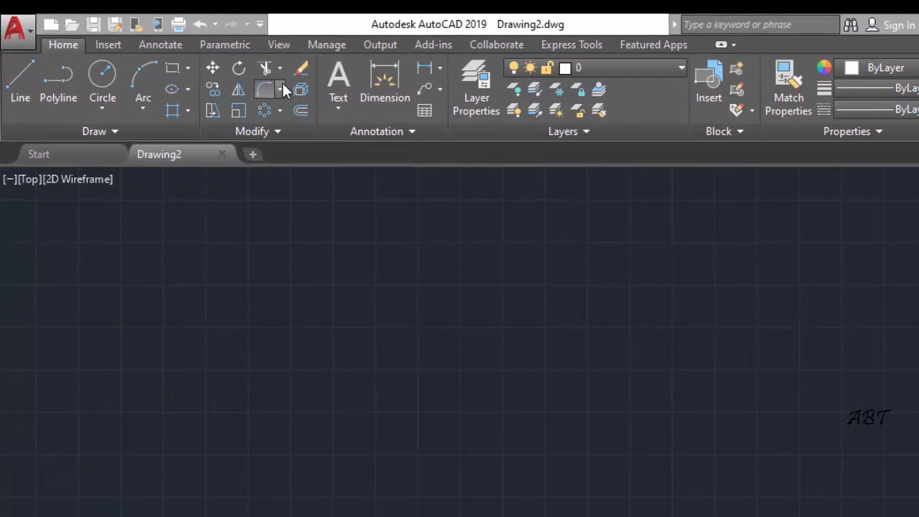
Add the 3D Tools and Visualize tabs to the ribbon
{"action": "right_click", "coordinate": [267, 83]}
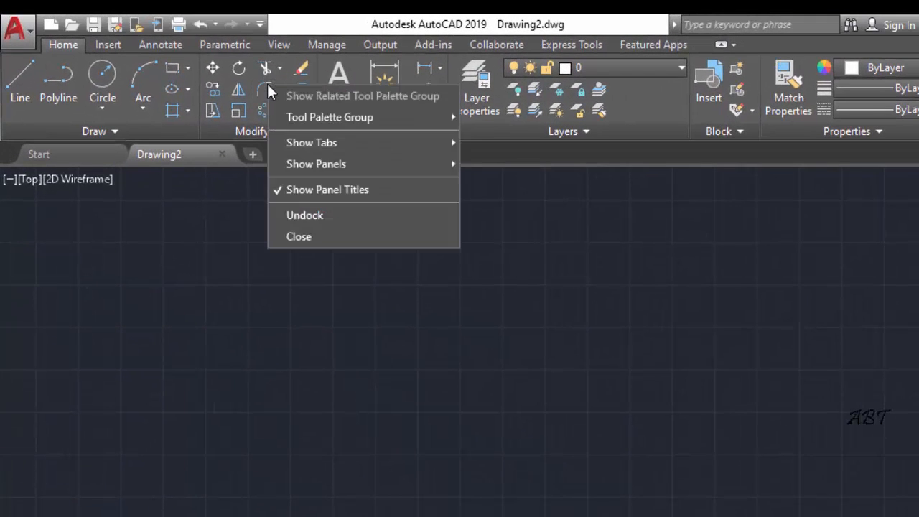
{"action": "mouse_move", "coordinate": [304, 146]}
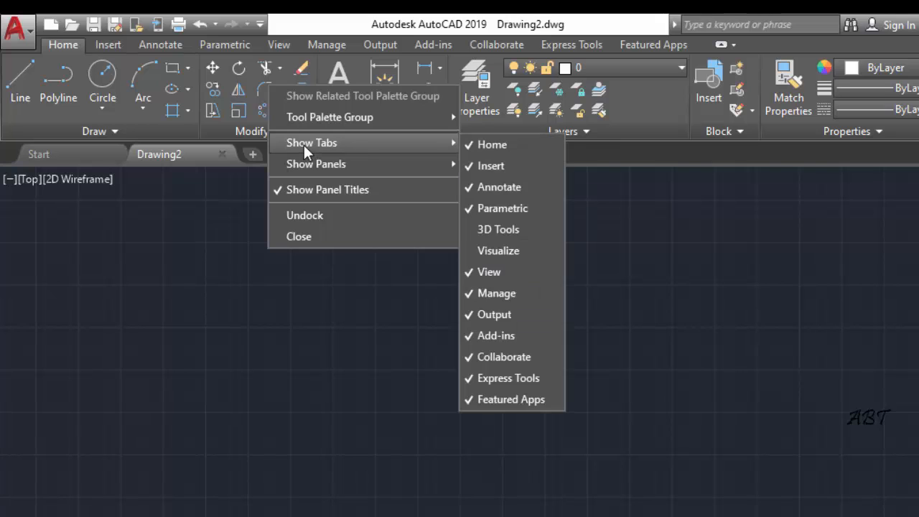
{"action": "left_click", "coordinate": [498, 231]}
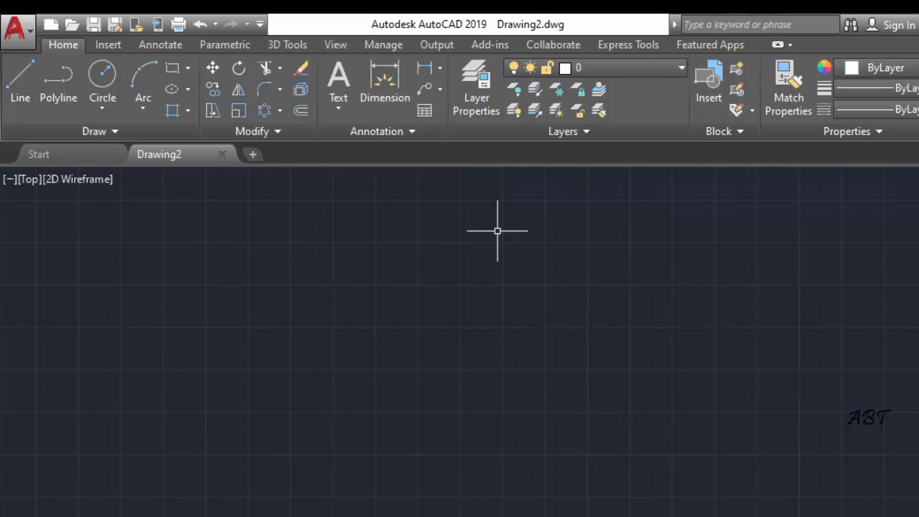
{"action": "right_click", "coordinate": [286, 81]}
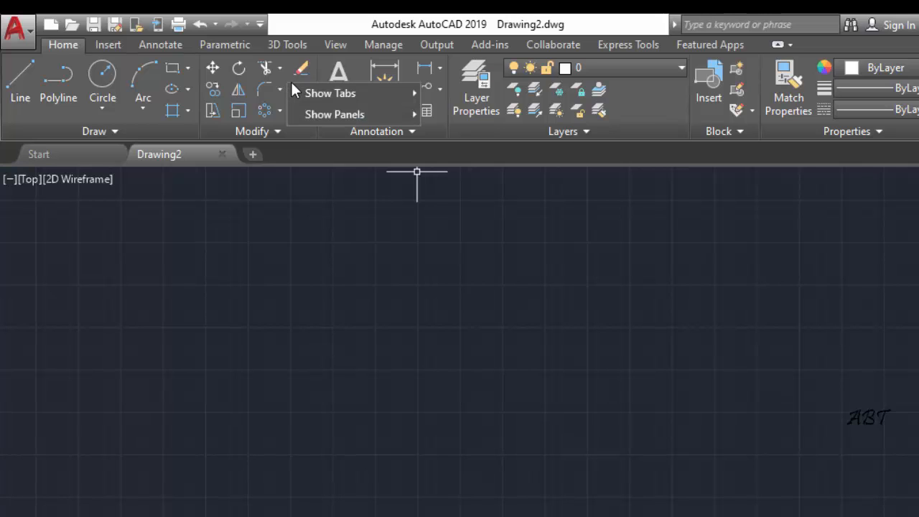
{"action": "mouse_move", "coordinate": [316, 92]}
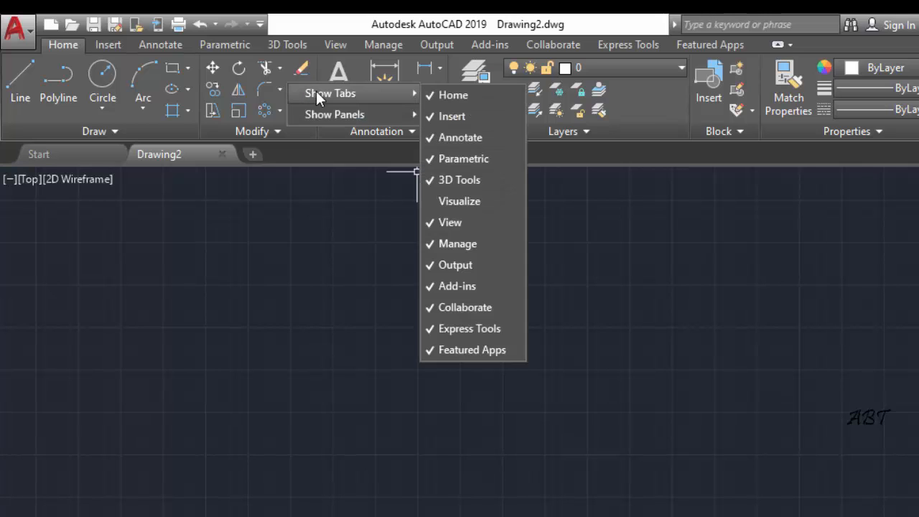
{"action": "left_click", "coordinate": [463, 201]}
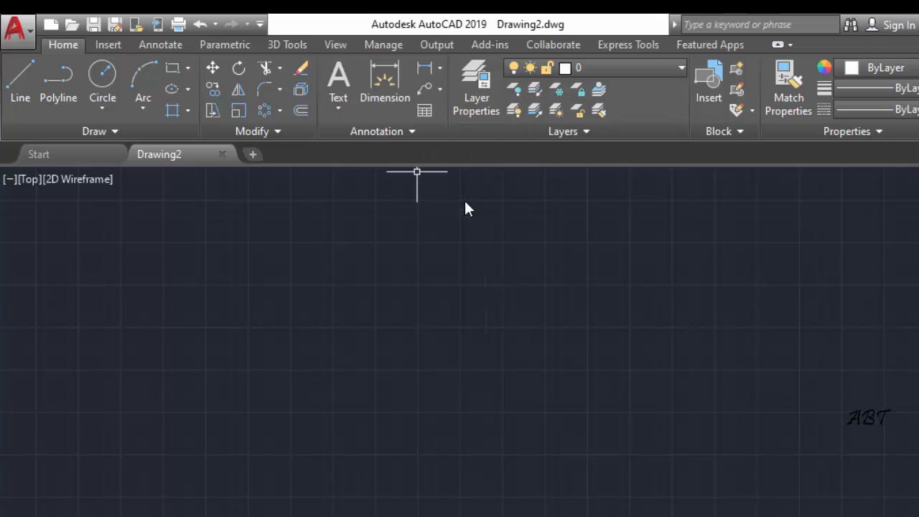
{"action": "left_click", "coordinate": [293, 43]}
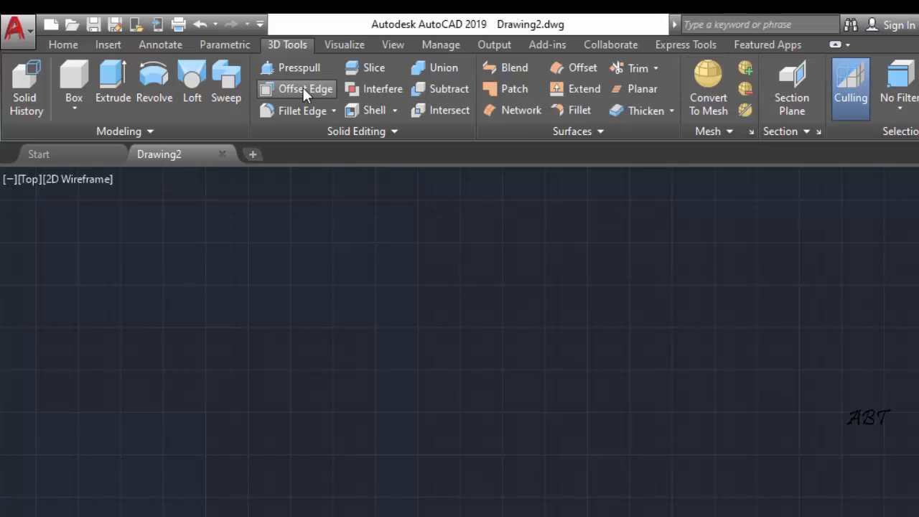
{"action": "left_click", "coordinate": [345, 45]}
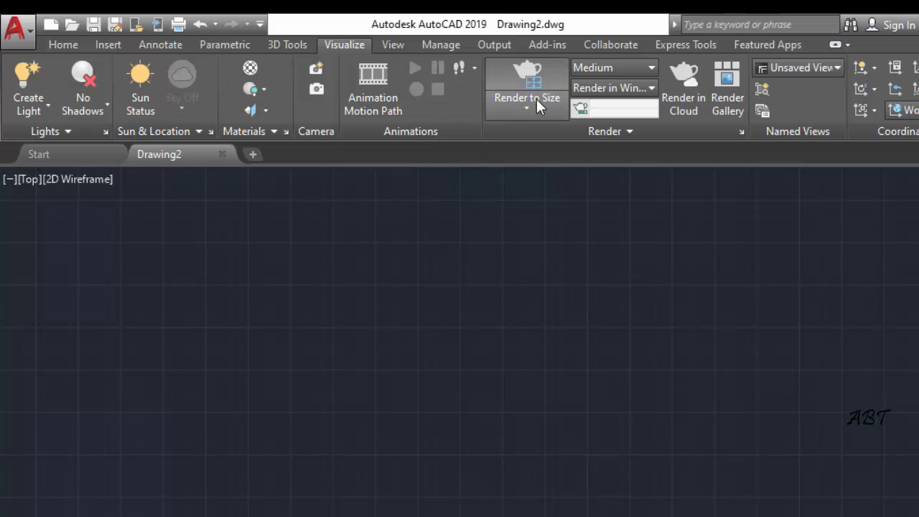
{"action": "left_click", "coordinate": [297, 44]}
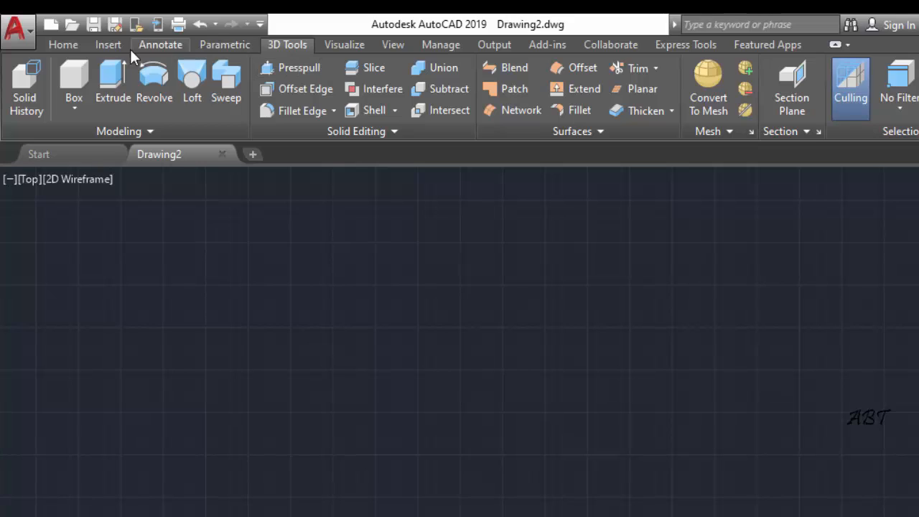
Draw a circle with a radius of 20 in the middle of the empty drawing area
{"action": "left_click", "coordinate": [63, 44]}
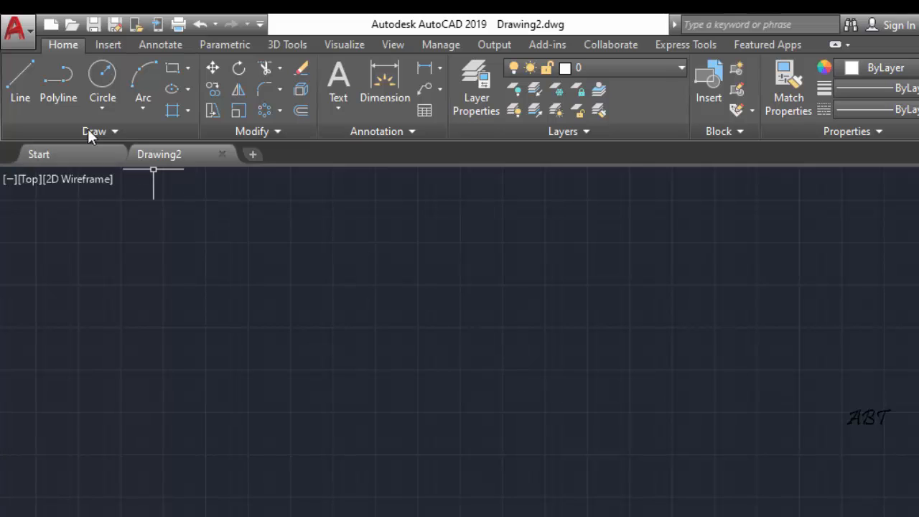
{"action": "left_click", "coordinate": [104, 77]}
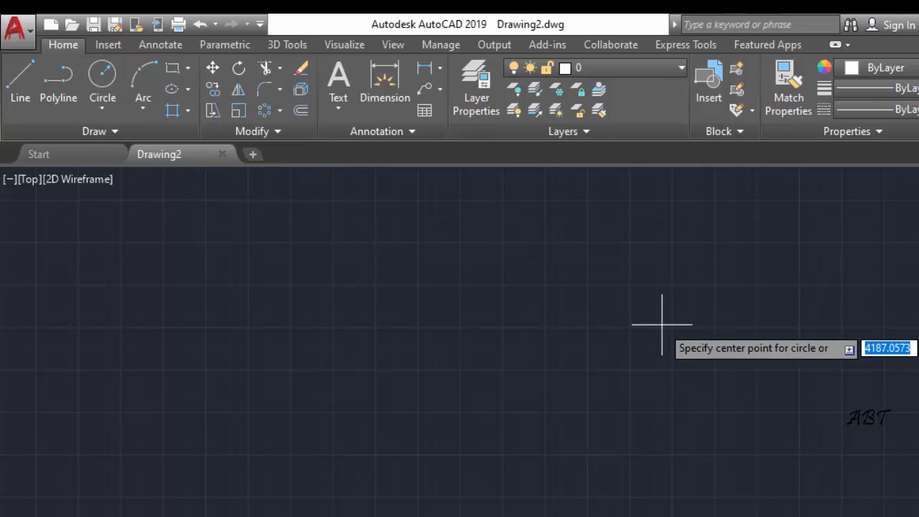
{"action": "left_click", "coordinate": [571, 331]}
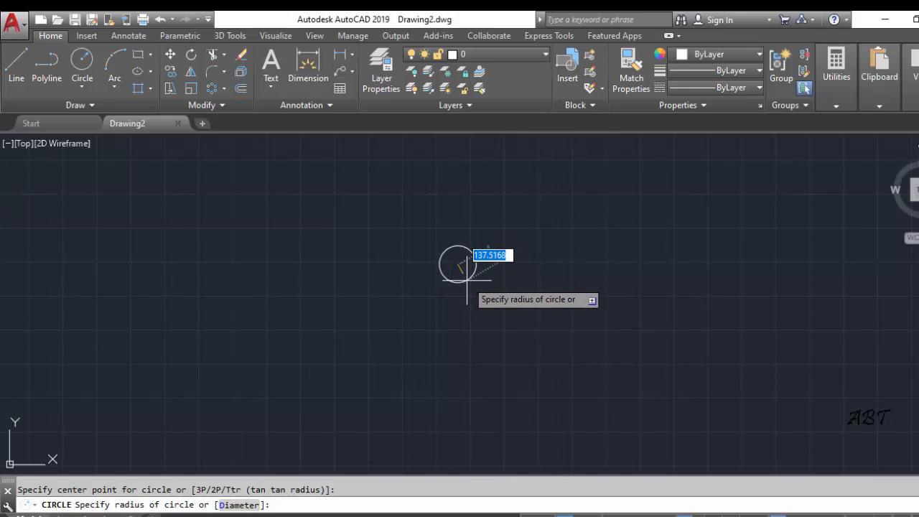
{"action": "type", "text": "20"}
{"action": "key", "text": "Return"}
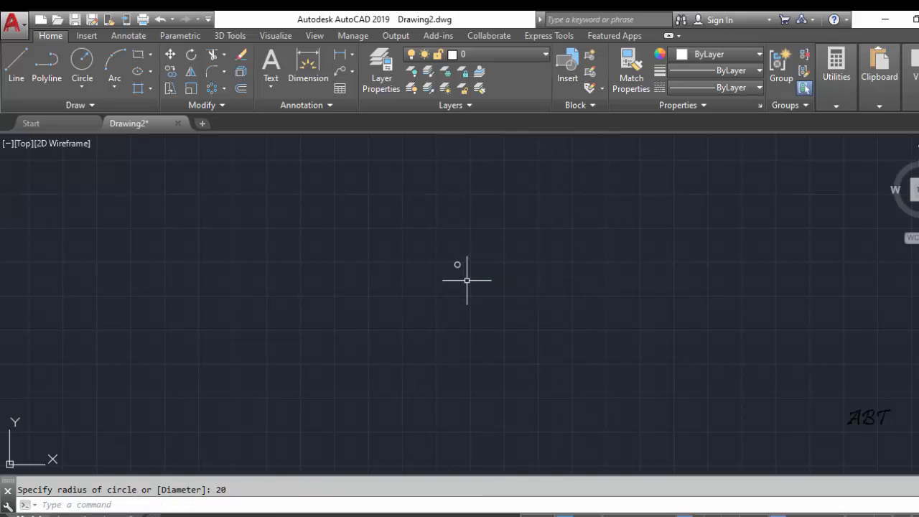
Draw a concentric circle with a radius of 120 around the centre of the small circle
{"action": "scroll", "coordinate": [459, 260], "scroll_direction": "up", "scroll_amount": 8}
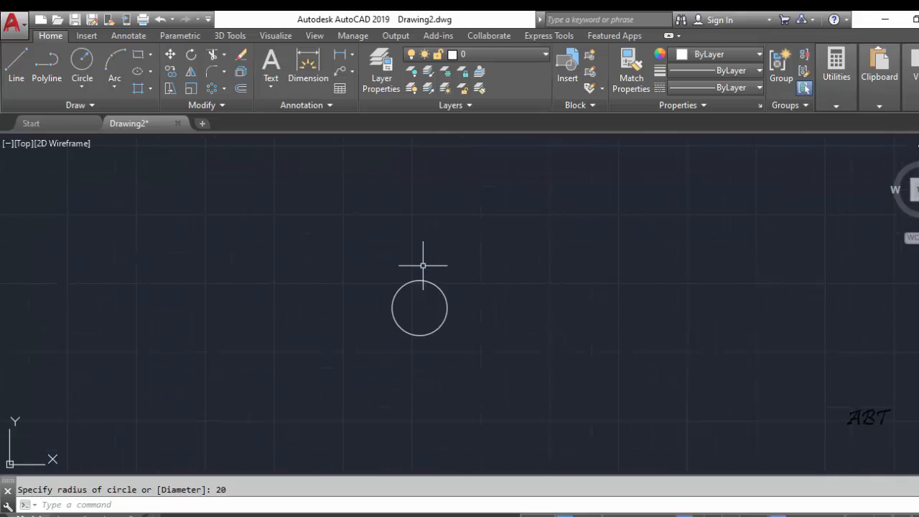
{"action": "left_click", "coordinate": [82, 61]}
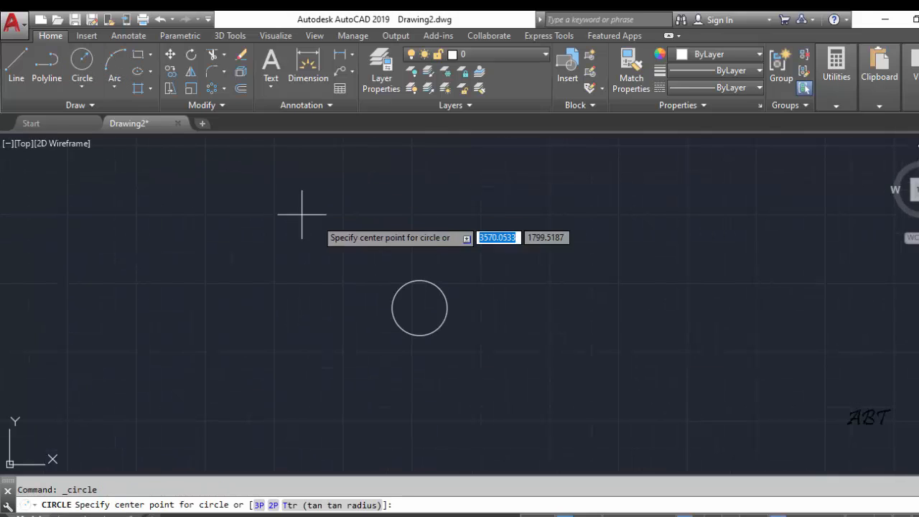
{"action": "left_click", "coordinate": [419, 308]}
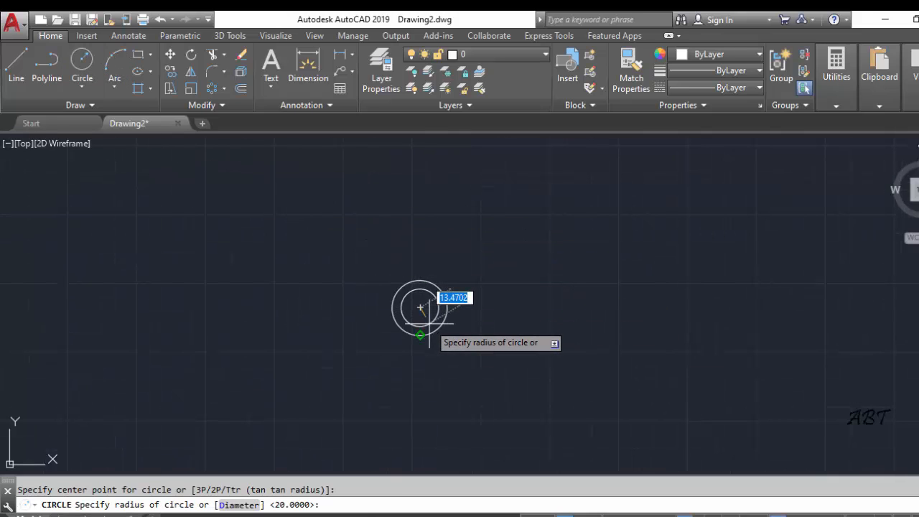
{"action": "type", "text": "120"}
{"action": "key", "text": "Return"}
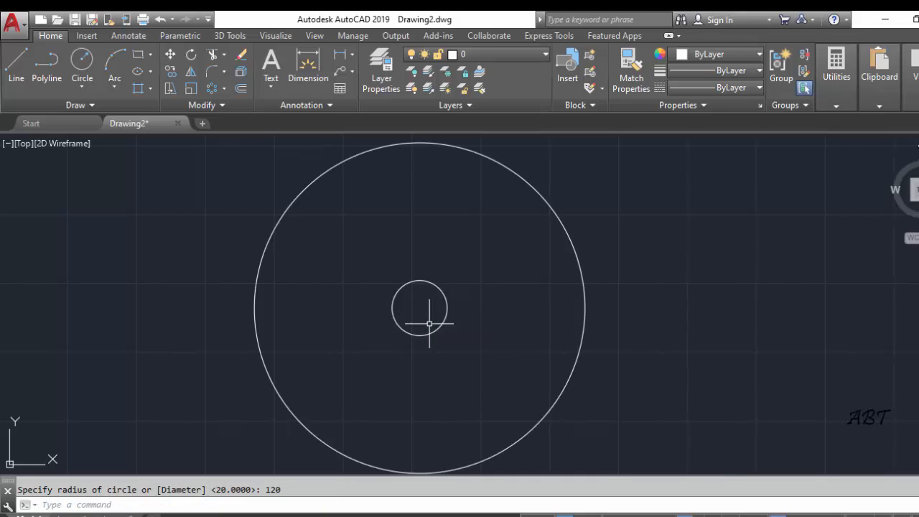
Draw a vertical line from the upper quadrant of the small circle to the upper quadrant of the large circle
{"action": "scroll", "coordinate": [467, 312], "scroll_direction": "down", "scroll_amount": 2}
{"action": "middle_click_drag", "start_coordinate": [477, 290], "coordinate": [452, 295]}
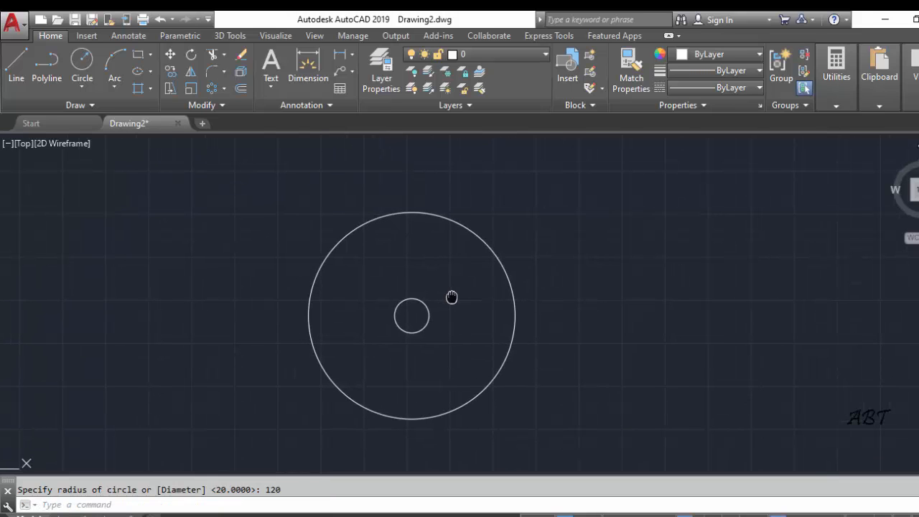
{"action": "left_click", "coordinate": [18, 69]}
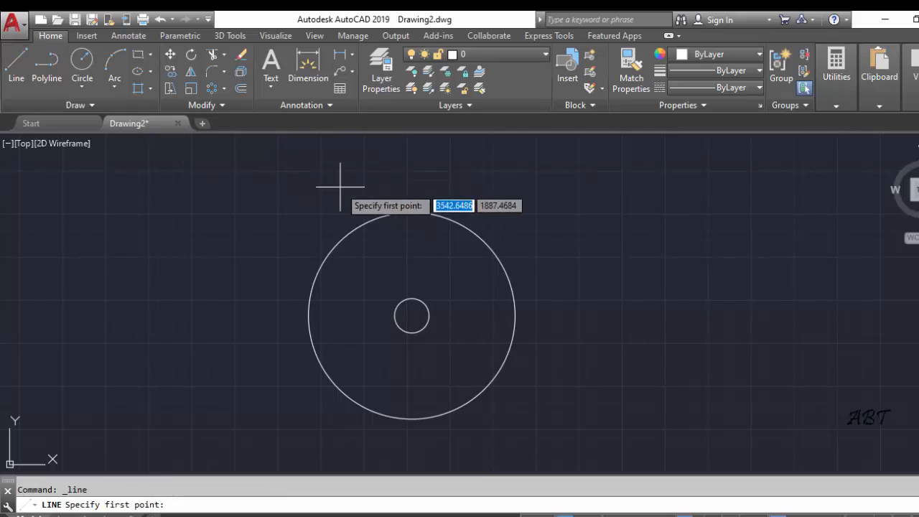
{"action": "left_click", "coordinate": [411, 298]}
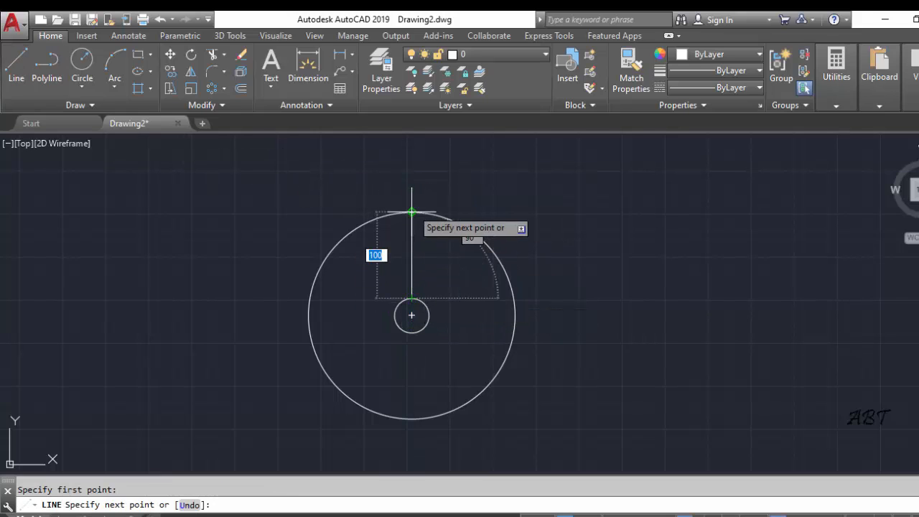
{"action": "left_click", "coordinate": [411, 212]}
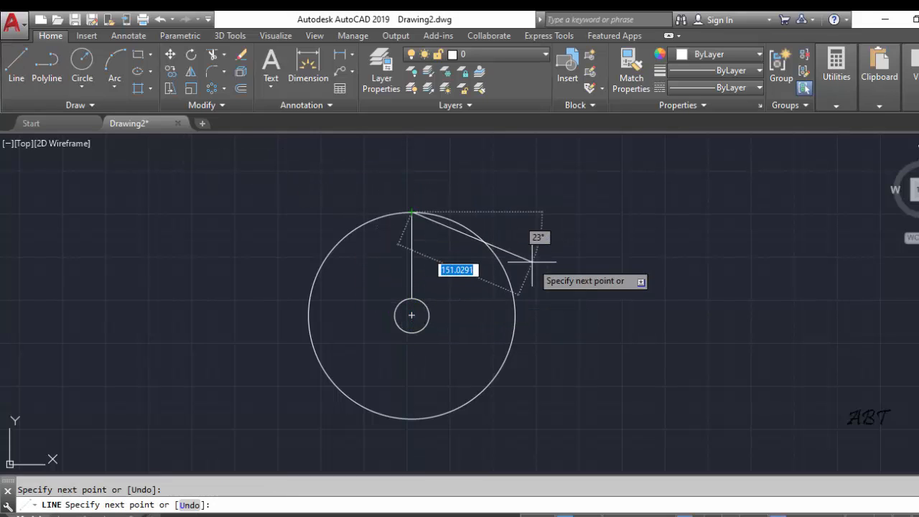
{"action": "key", "text": "Escape"}
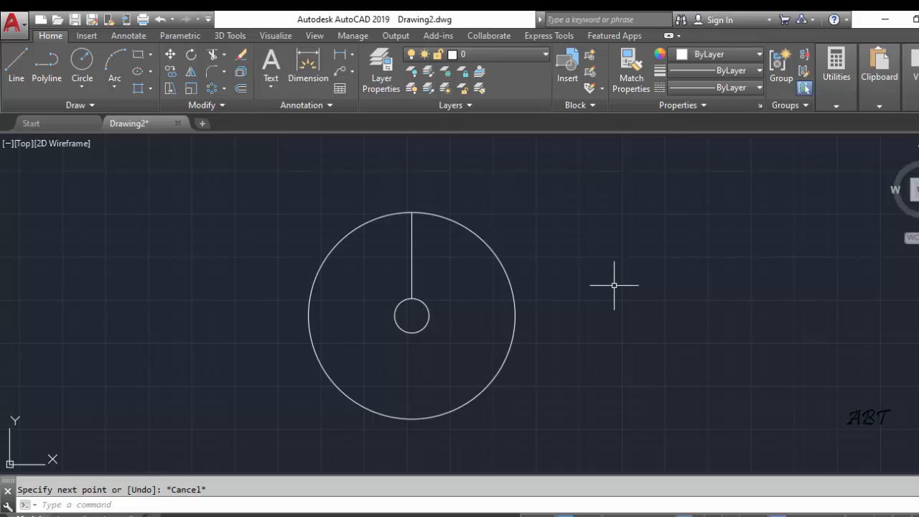
Create a polar array of the vertical line around the common centre of the two circles
{"action": "left_click", "coordinate": [224, 87]}
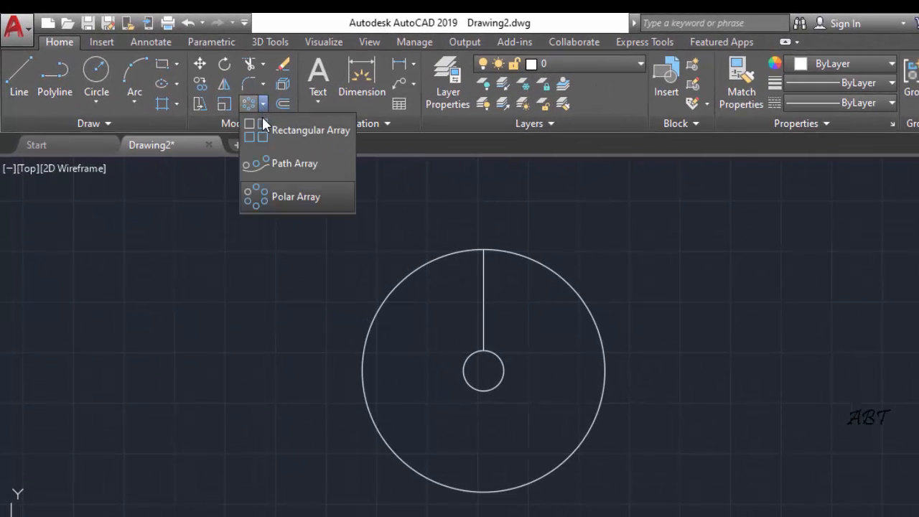
{"action": "left_click", "coordinate": [268, 126]}
{"action": "left_click", "coordinate": [264, 106]}
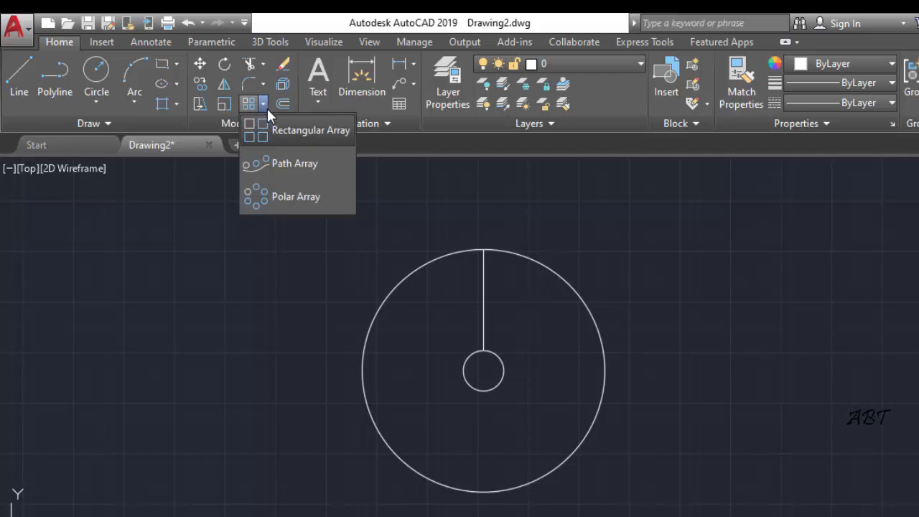
{"action": "left_click", "coordinate": [264, 194]}
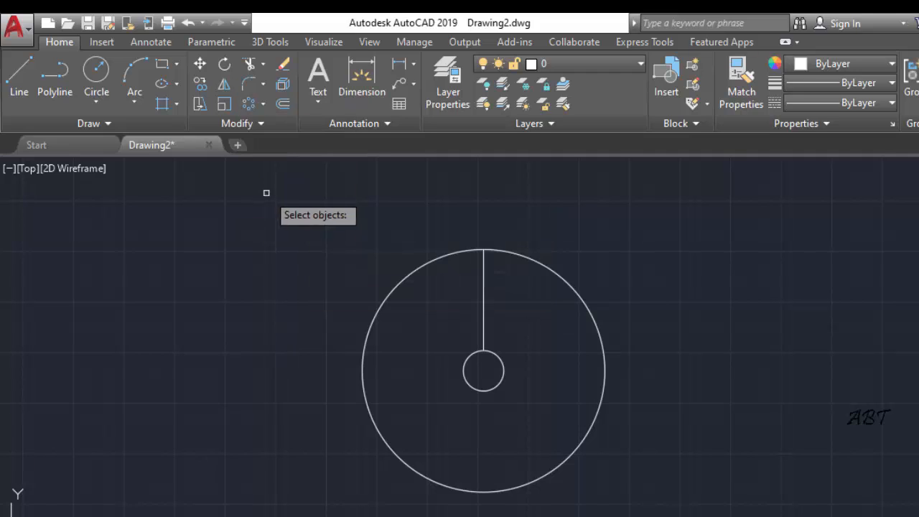
{"action": "left_click", "coordinate": [484, 270]}
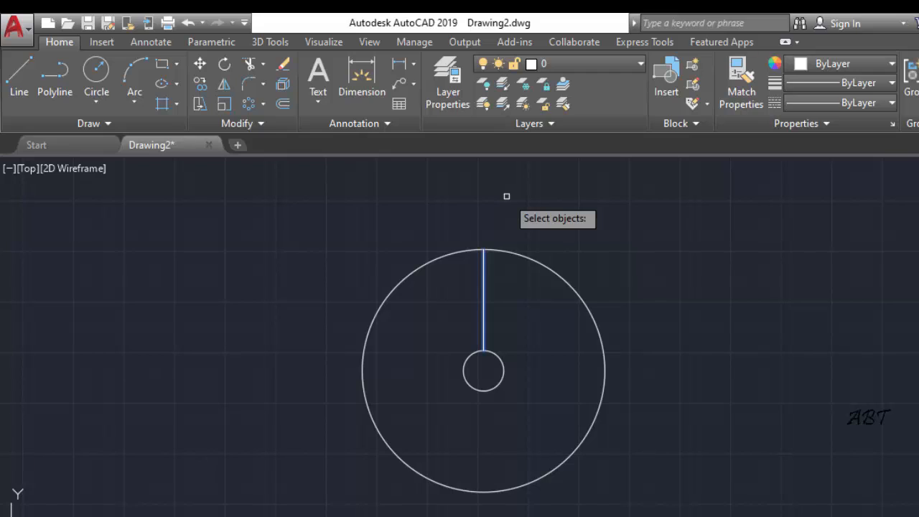
{"action": "key", "text": "Return"}
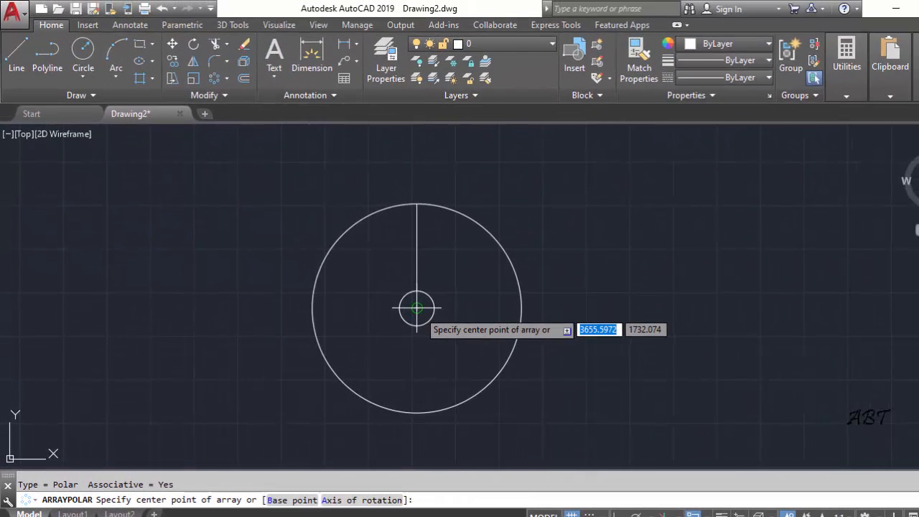
{"action": "left_click", "coordinate": [417, 308]}
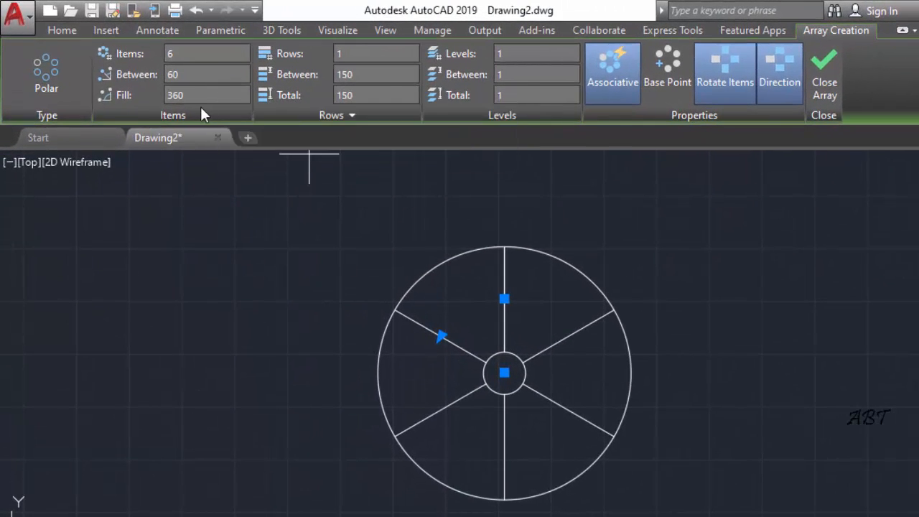
Set the polar array to 14 items over a fill angle of 270 degrees and finish the array
{"action": "left_click", "coordinate": [180, 93]}
{"action": "type", "text": "270"}
{"action": "key", "text": "Return"}
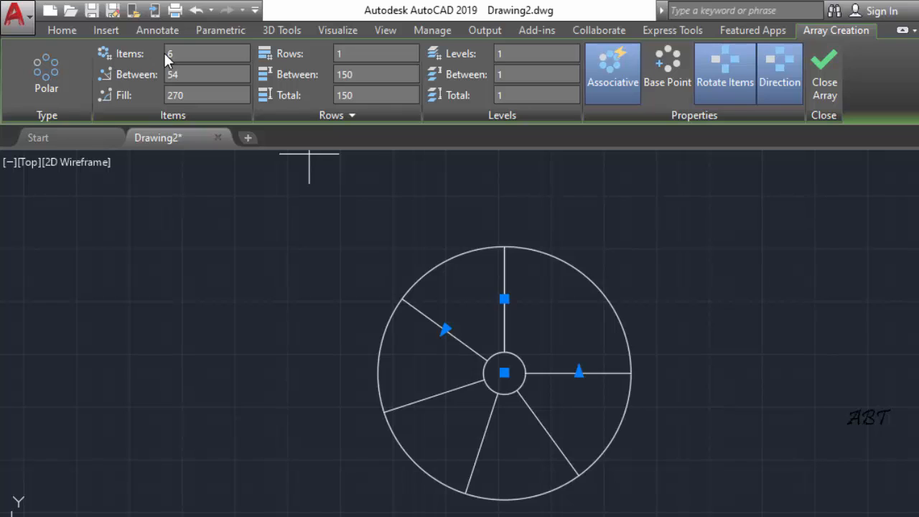
{"action": "left_click", "coordinate": [182, 52]}
{"action": "key", "text": "Return"}
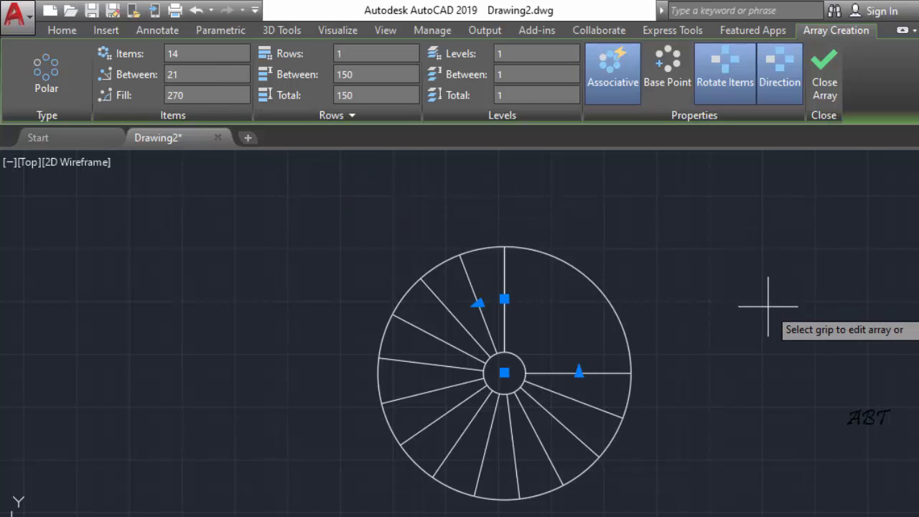
{"action": "left_click", "coordinate": [826, 68]}
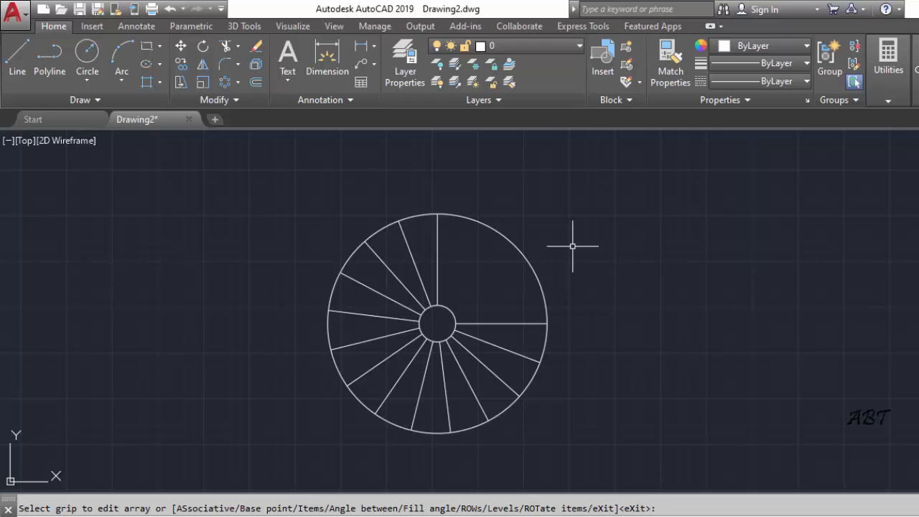
Create a yellow layer named merdiven and make it the current layer
{"action": "left_click", "coordinate": [407, 65]}
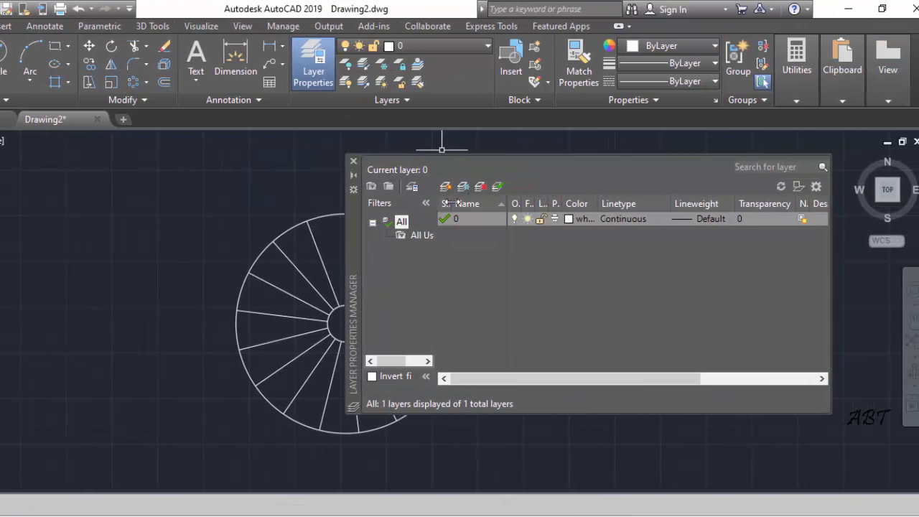
{"action": "left_click", "coordinate": [446, 188]}
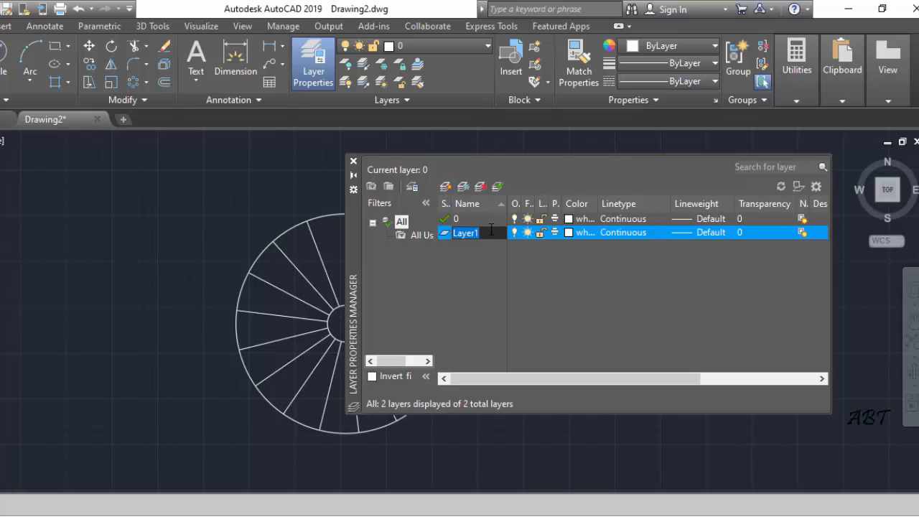
{"action": "type", "text": "merdiven"}
{"action": "left_click", "coordinate": [569, 232]}
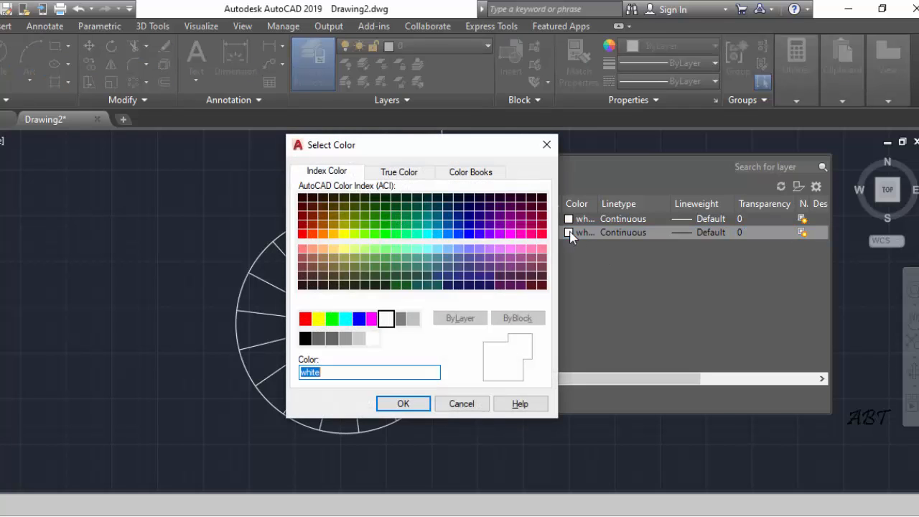
{"action": "left_click", "coordinate": [319, 321]}
{"action": "left_click", "coordinate": [403, 403]}
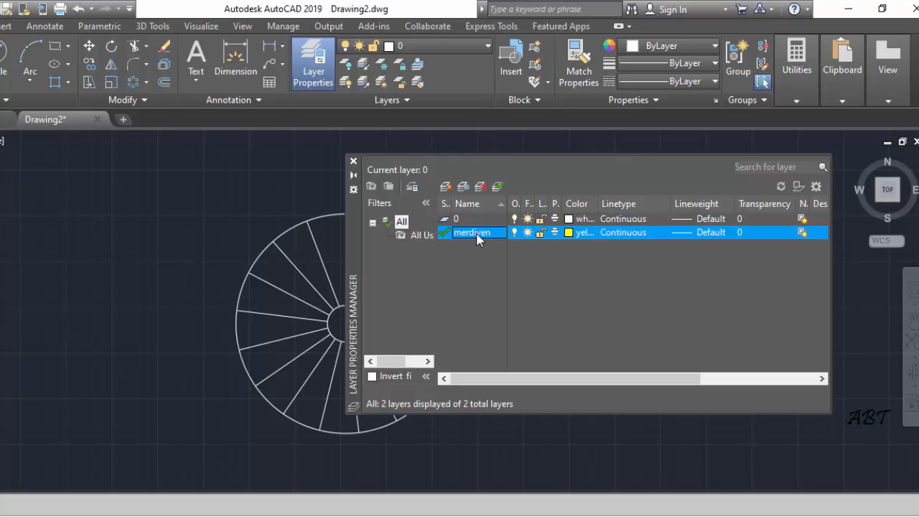
{"action": "double_click", "coordinate": [470, 232]}
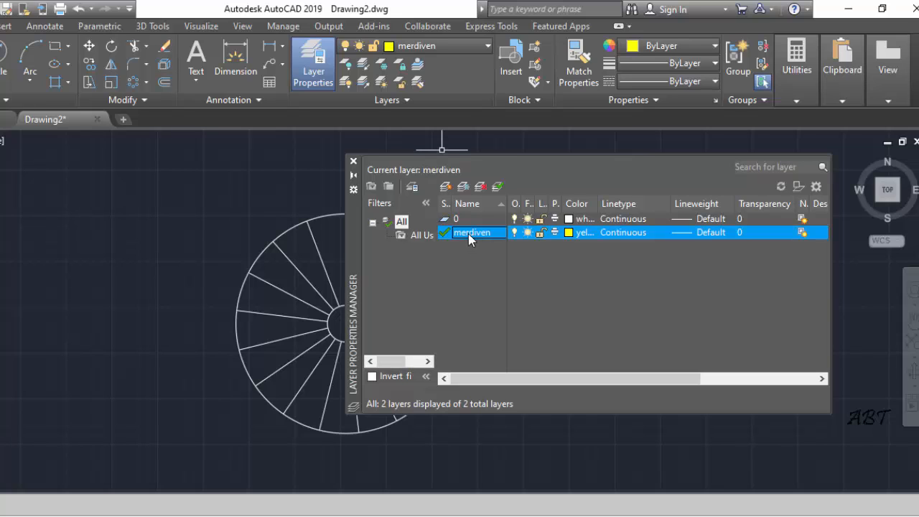
{"action": "left_click", "coordinate": [354, 161]}
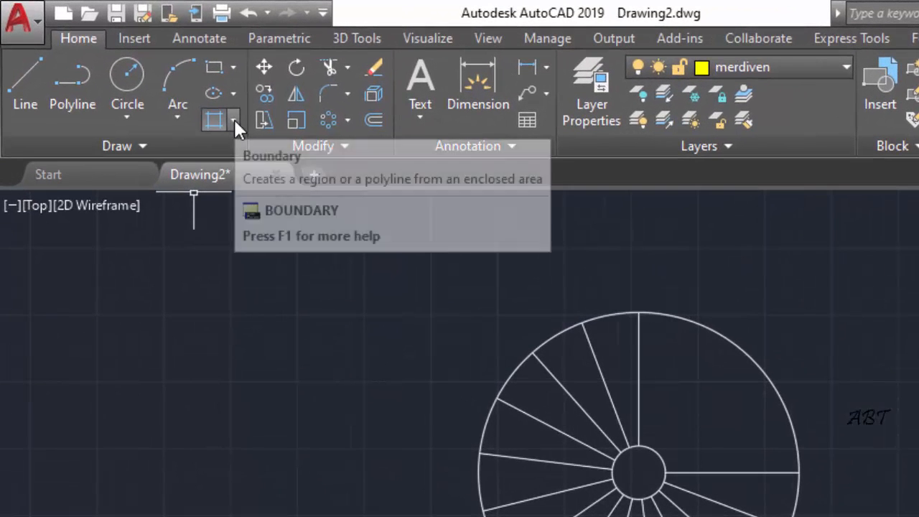
Create closed polylines with the Boundary command from all 13 wedge-shaped step areas between the radial lines, using Polyline as the object type
{"action": "left_click", "coordinate": [233, 119]}
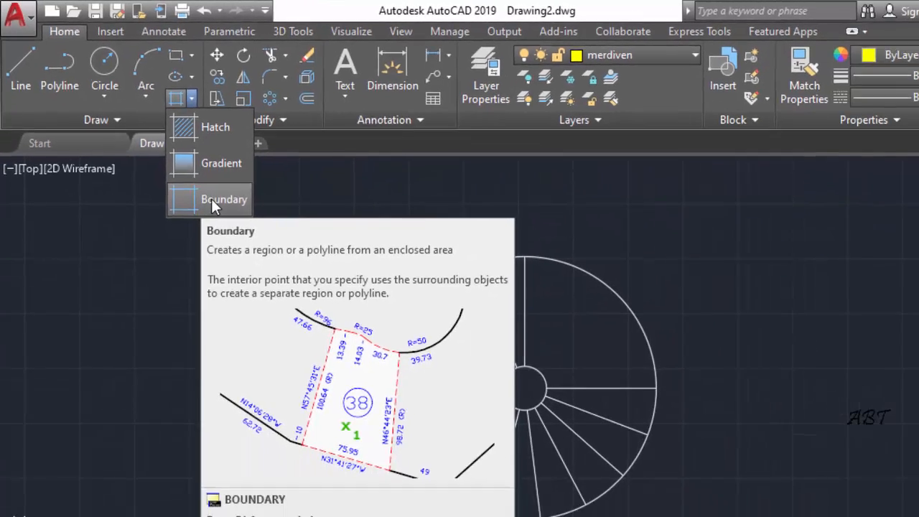
{"action": "left_click", "coordinate": [248, 251]}
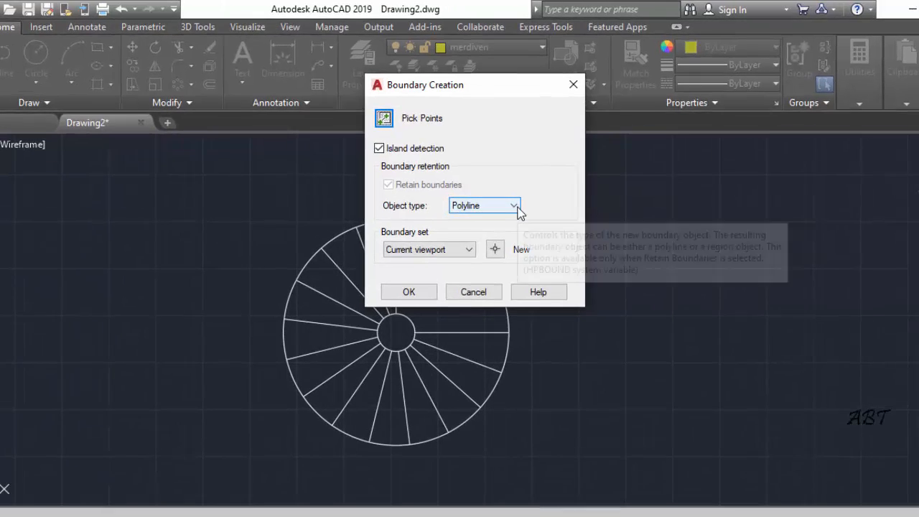
{"action": "left_click", "coordinate": [471, 228]}
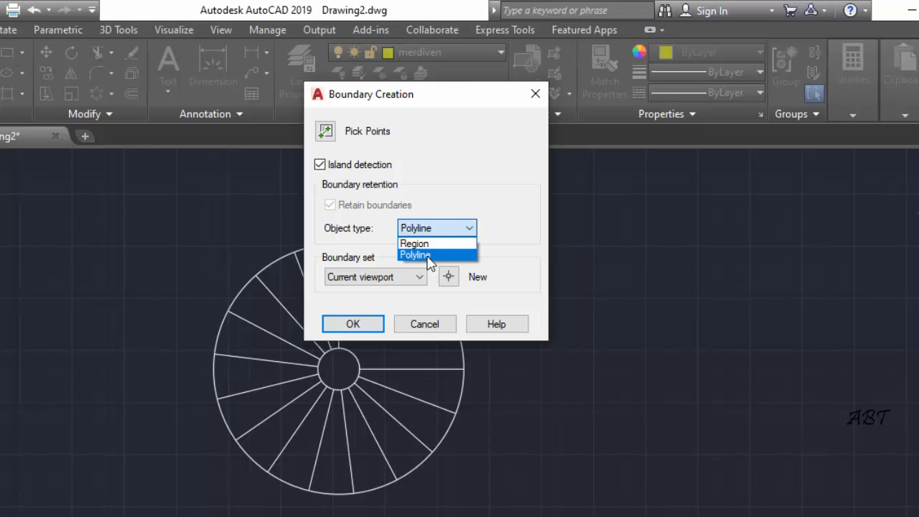
{"action": "left_click", "coordinate": [423, 255]}
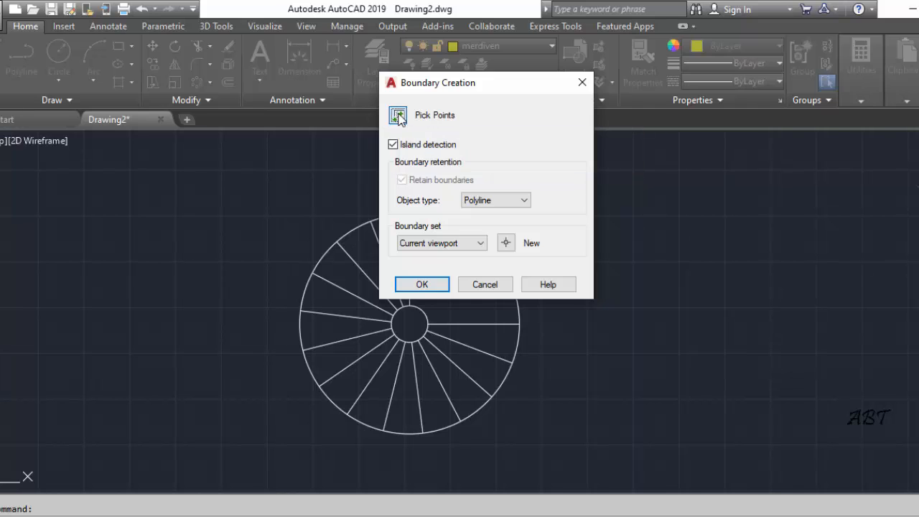
{"action": "left_click", "coordinate": [398, 117]}
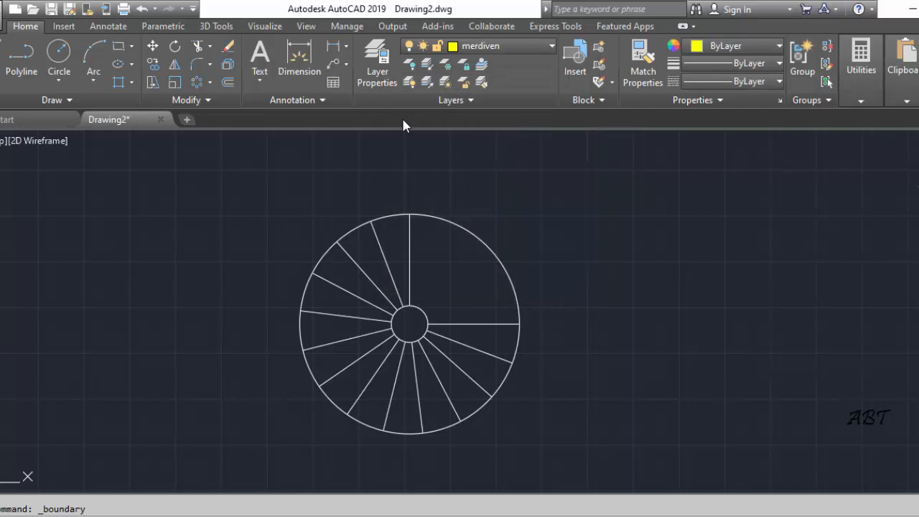
{"action": "left_click", "coordinate": [400, 233]}
{"action": "left_click", "coordinate": [364, 249]}
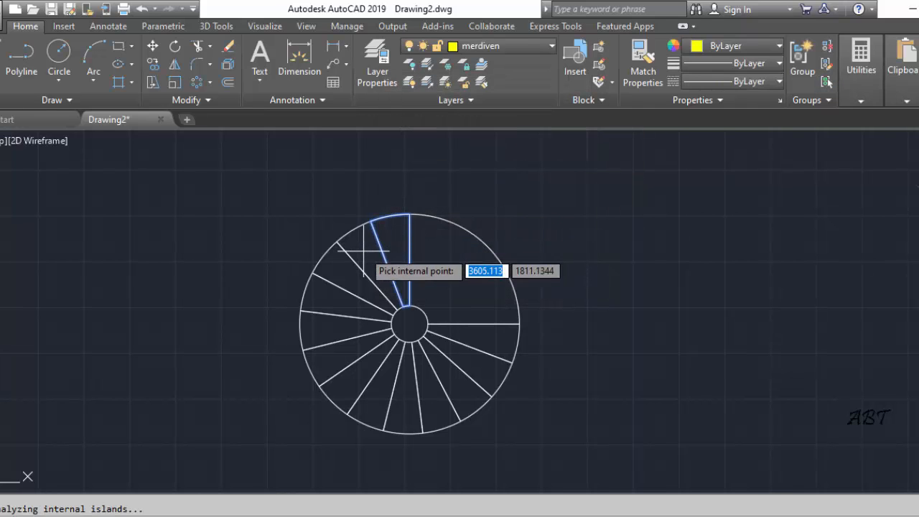
{"action": "left_click", "coordinate": [332, 271]}
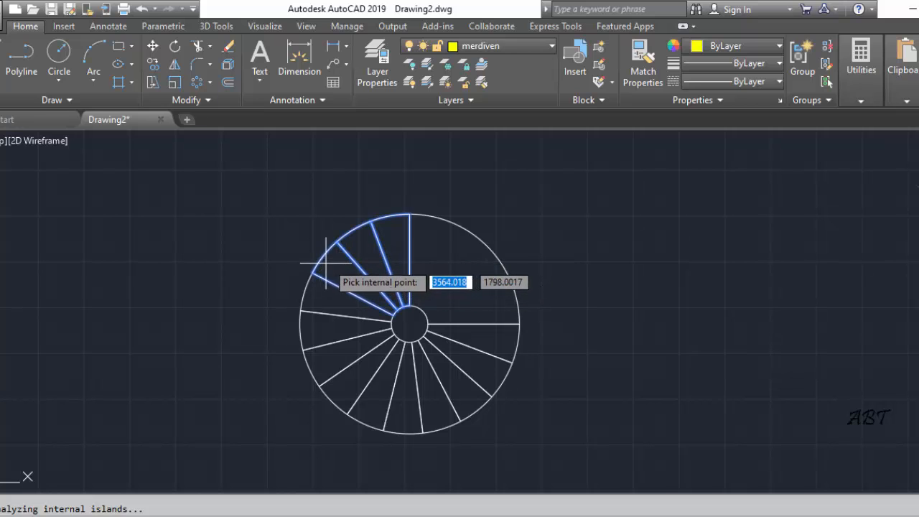
{"action": "left_click", "coordinate": [343, 307]}
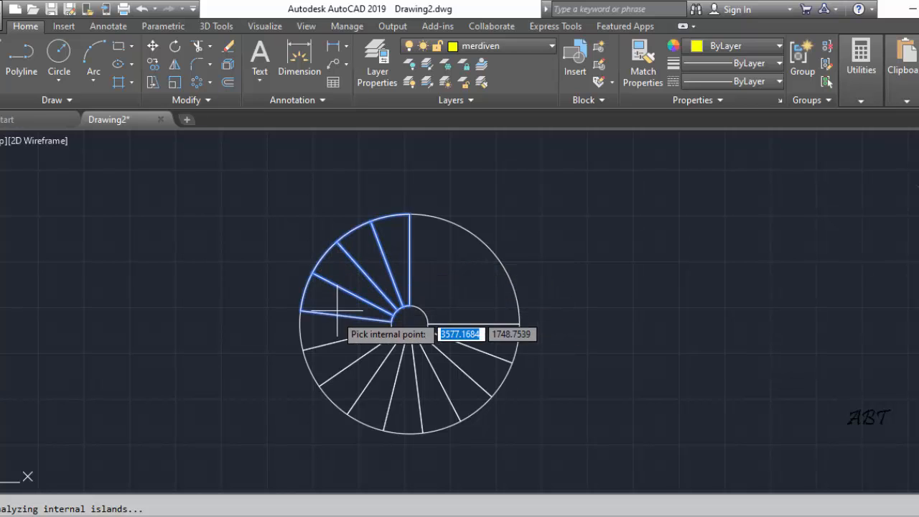
{"action": "left_click", "coordinate": [342, 330]}
{"action": "left_click", "coordinate": [349, 352]}
{"action": "left_click", "coordinate": [363, 379]}
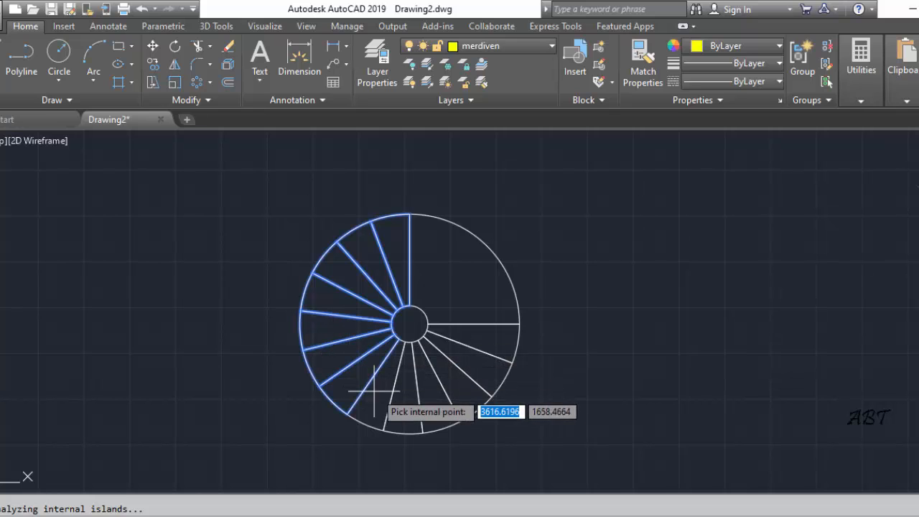
{"action": "left_click", "coordinate": [378, 394]}
{"action": "left_click", "coordinate": [407, 400]}
{"action": "left_click", "coordinate": [429, 399]}
{"action": "left_click", "coordinate": [452, 379]}
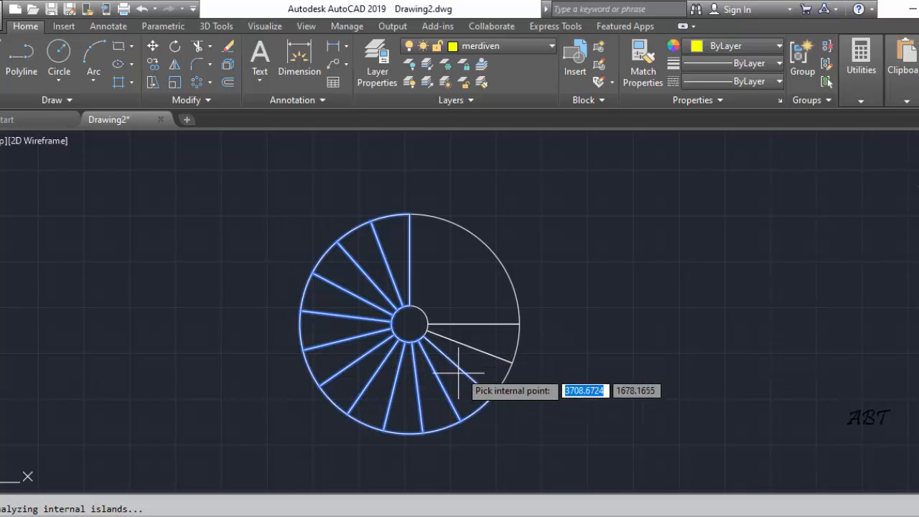
{"action": "left_click", "coordinate": [470, 361]}
{"action": "left_click", "coordinate": [486, 339]}
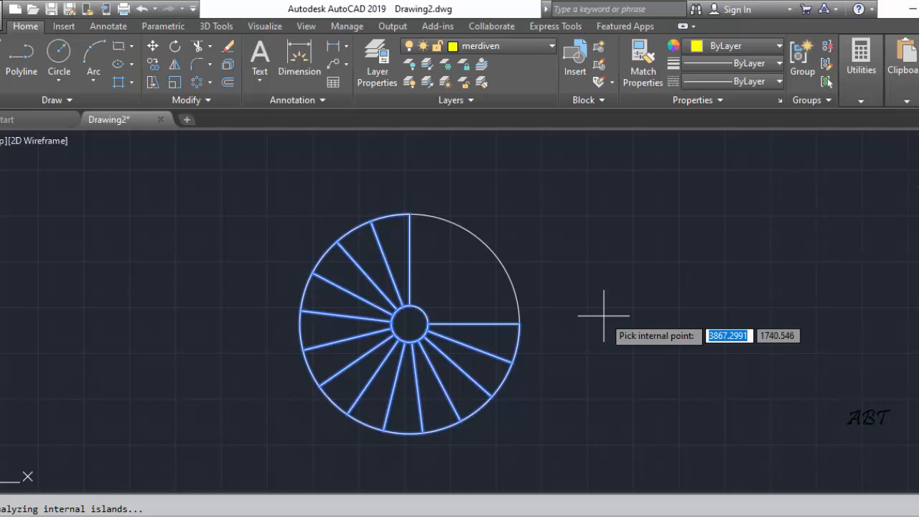
{"action": "key", "text": "Return"}
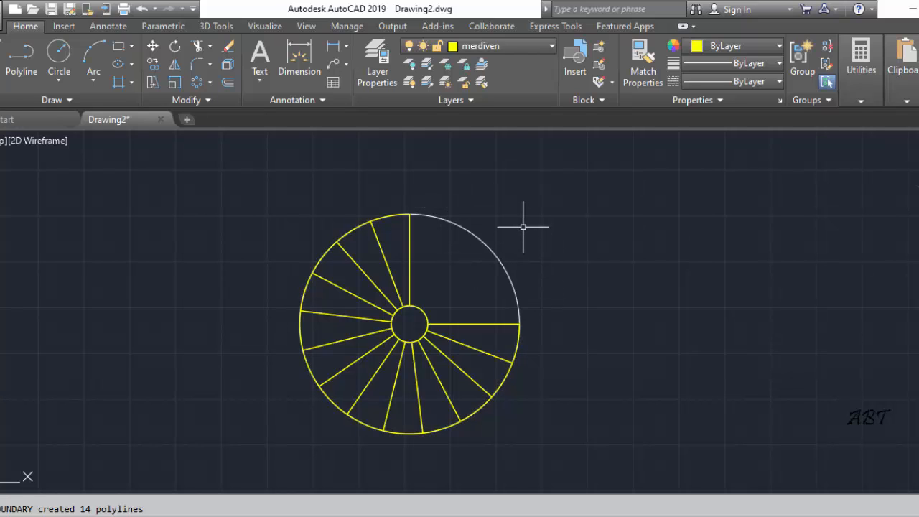
Freeze layer 0 by picking the large white outer circle, and check both layers' states
{"action": "left_click", "coordinate": [446, 66]}
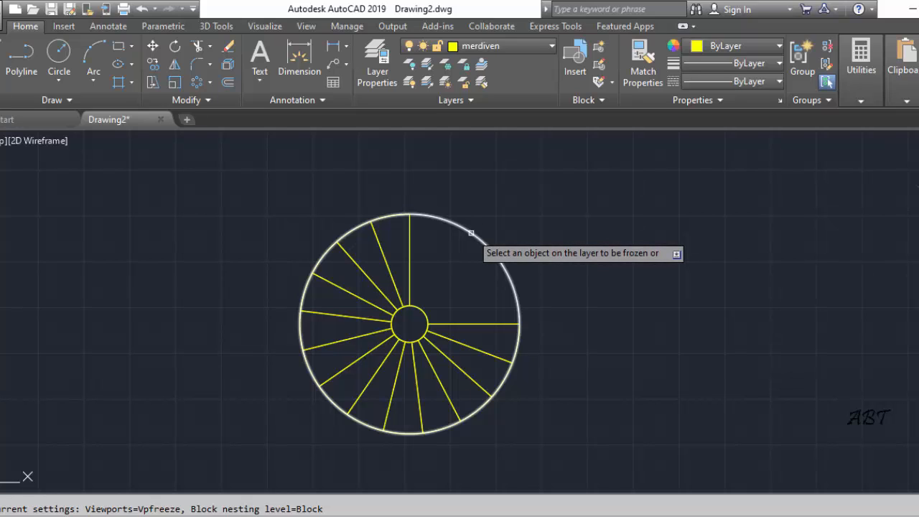
{"action": "left_click", "coordinate": [471, 232]}
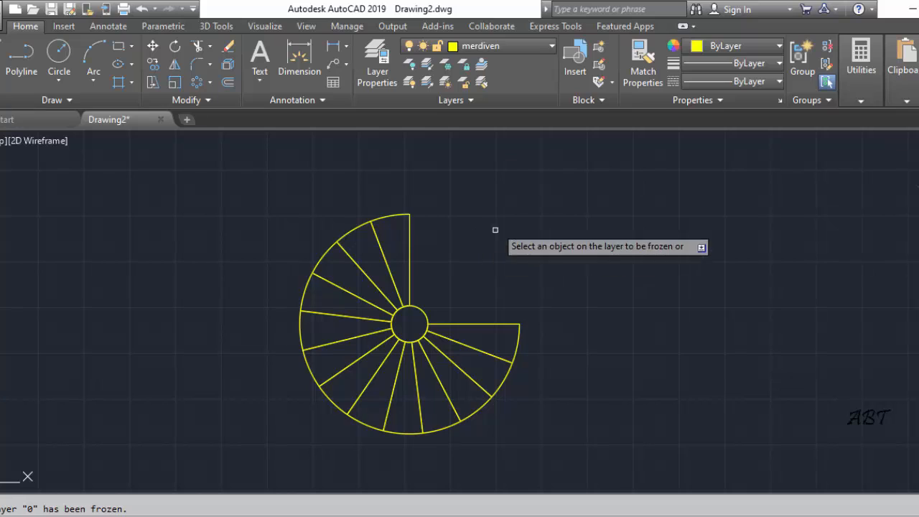
{"action": "left_click", "coordinate": [551, 46]}
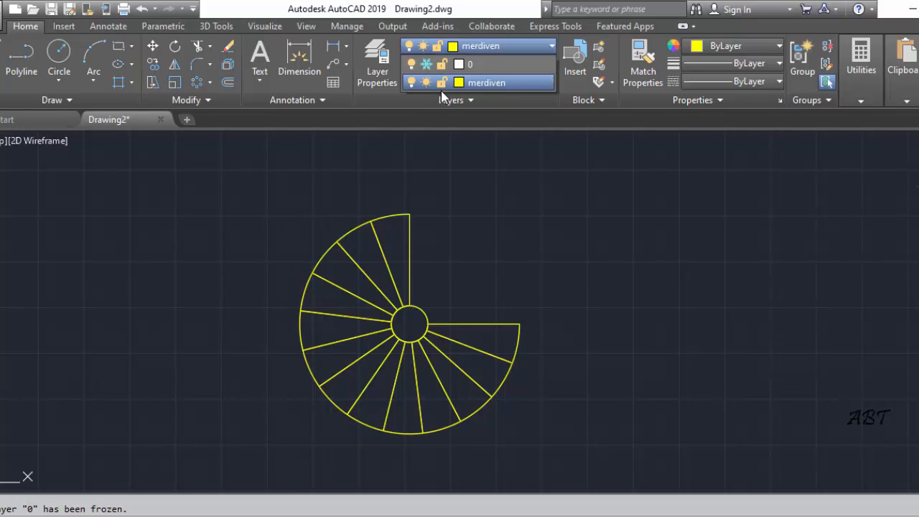
{"action": "left_click", "coordinate": [534, 221]}
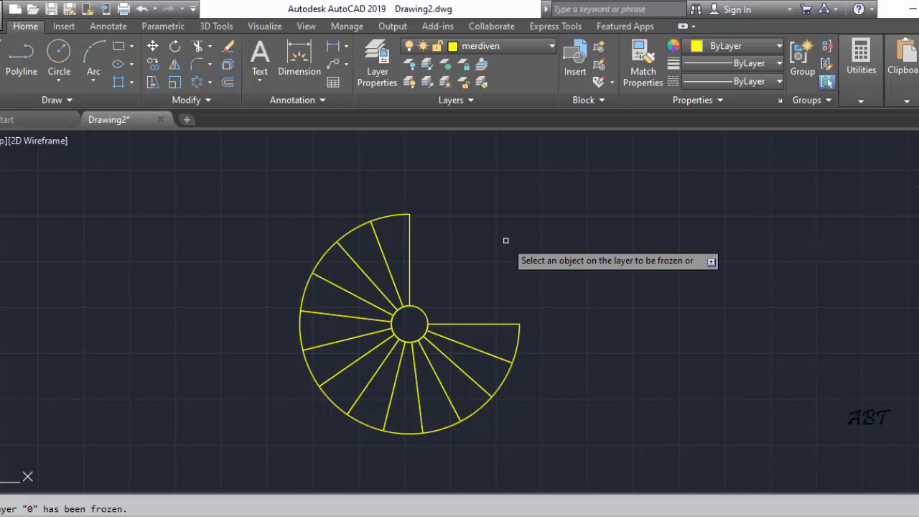
{"action": "key", "text": "Escape"}
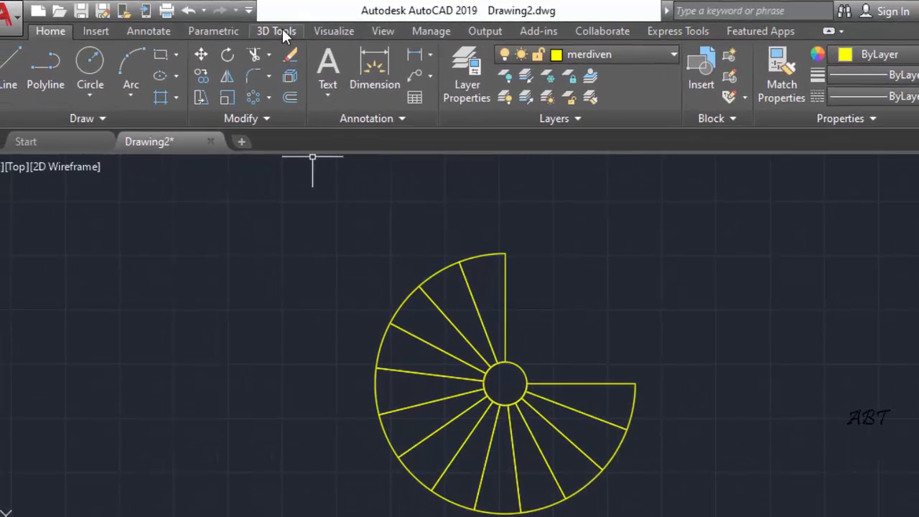
Extrude the 13 step outlines to a height of 17.5, leaving the small central circle out of the selection
{"action": "left_click", "coordinate": [282, 32]}
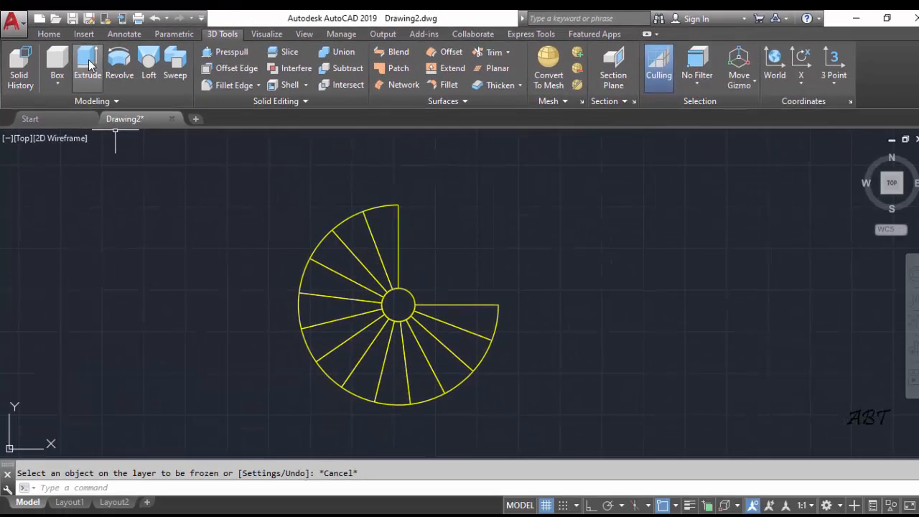
{"action": "left_click", "coordinate": [131, 72]}
{"action": "left_click", "coordinate": [211, 170]}
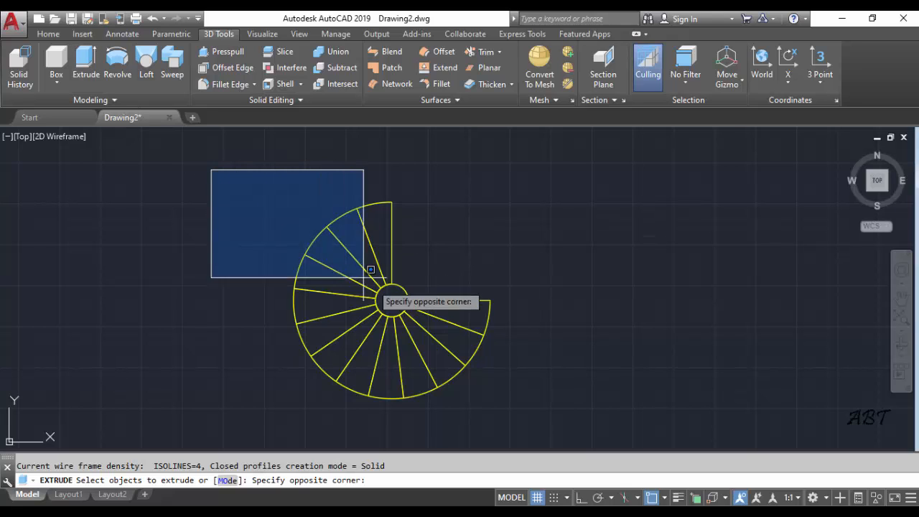
{"action": "left_click", "coordinate": [544, 412]}
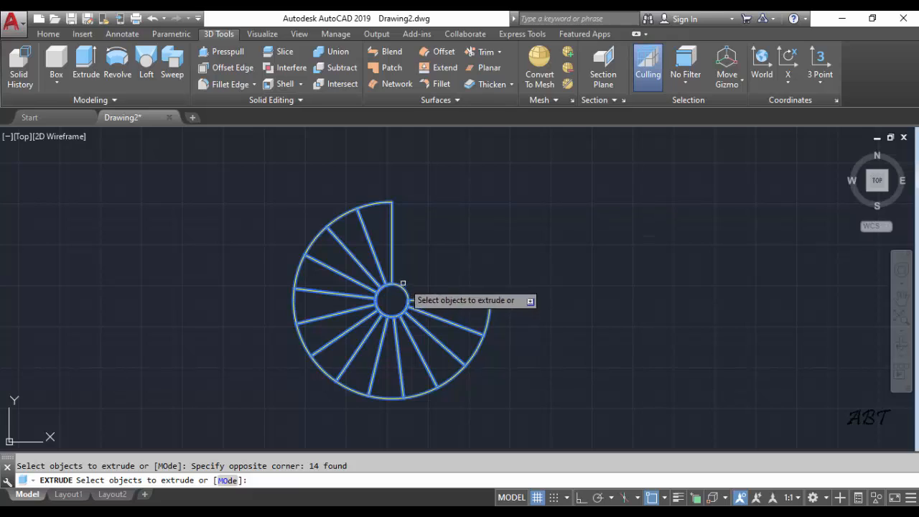
{"action": "key", "text": "shift"}
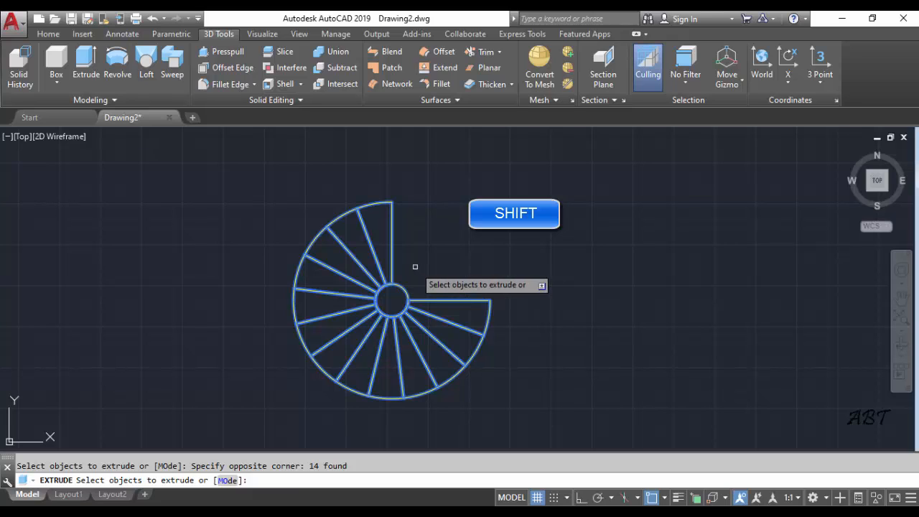
{"action": "left_click", "coordinate": [402, 287], "text": "shift"}
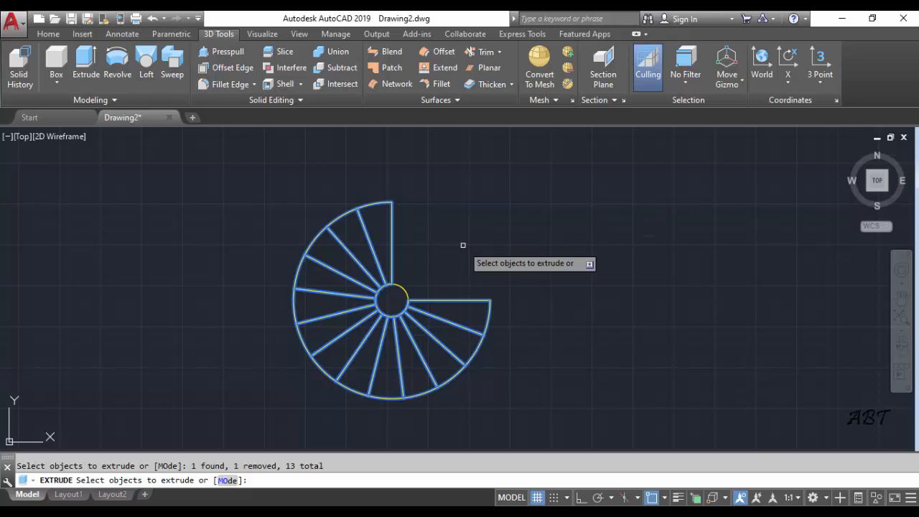
{"action": "key", "text": "Return"}
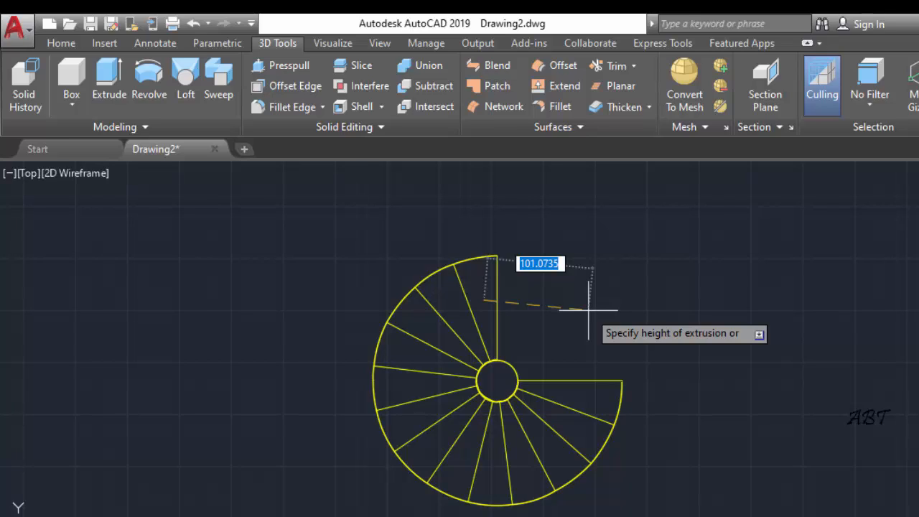
{"action": "type", "text": "17"}
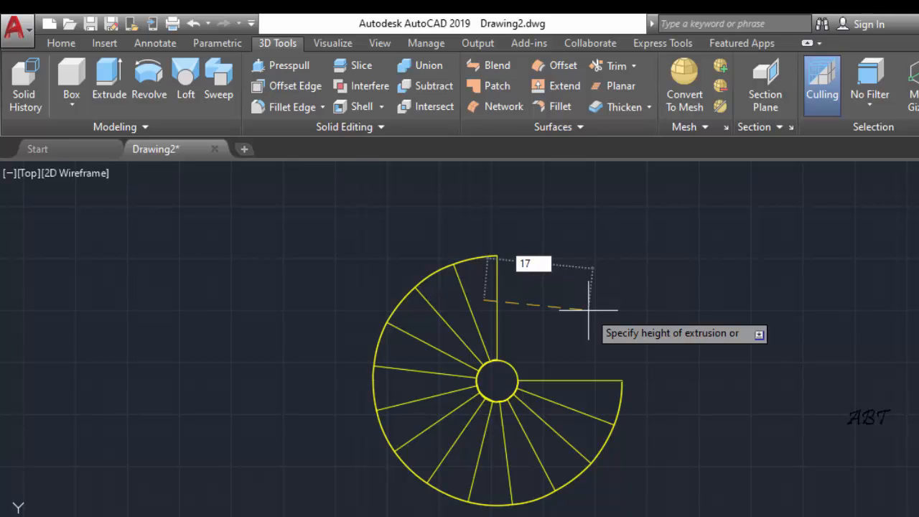
{"action": "type", "text": ".5"}
{"action": "key", "text": "Return"}
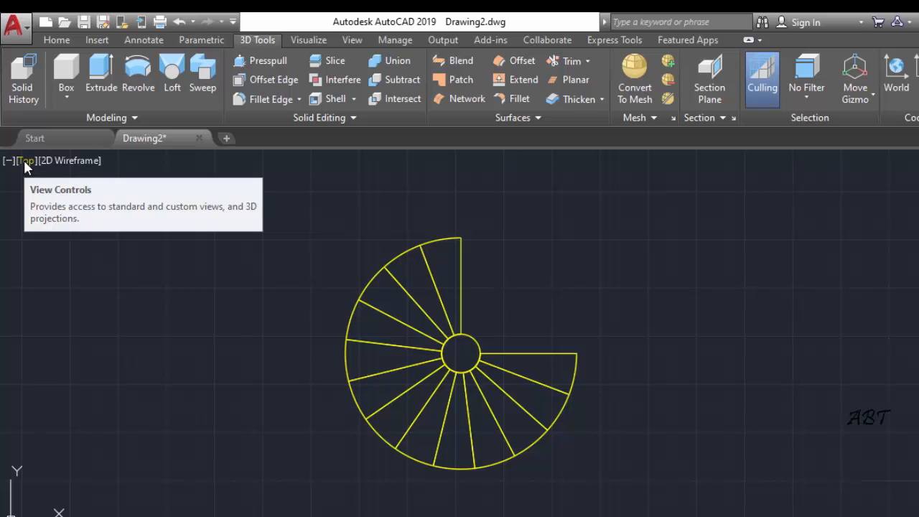
Look at the extruded steps from the SW, SE and NW isometric views
{"action": "left_click", "coordinate": [24, 159]}
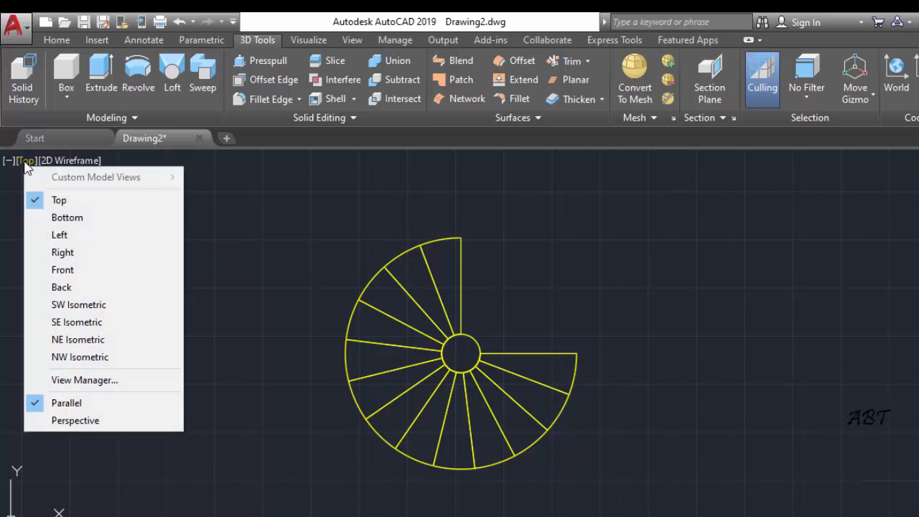
{"action": "left_click", "coordinate": [86, 305]}
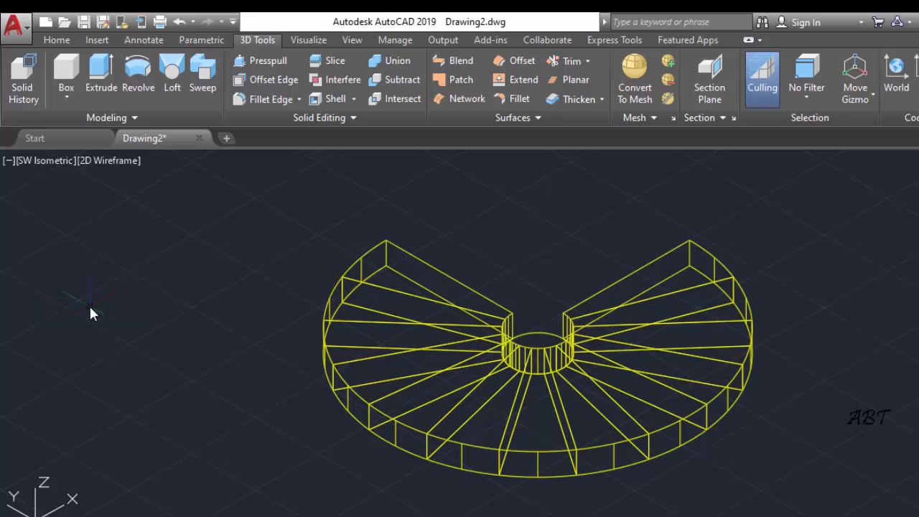
{"action": "left_click", "coordinate": [38, 160]}
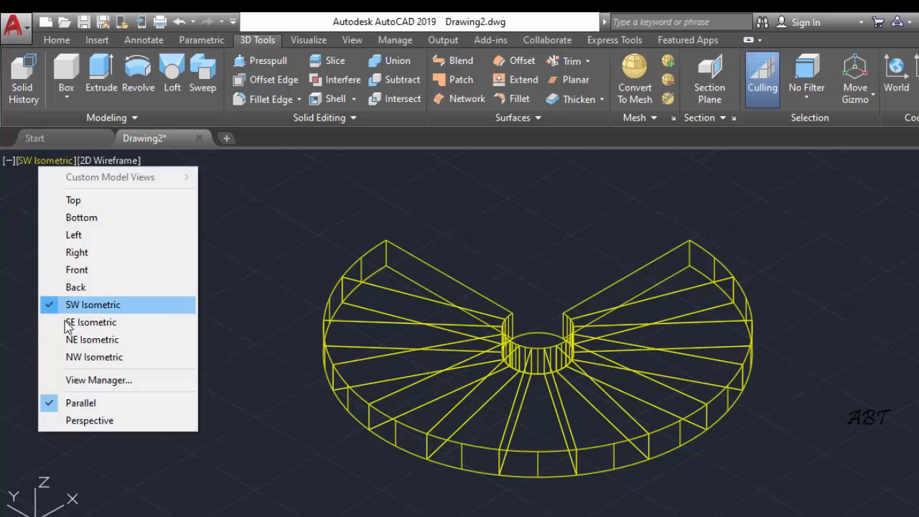
{"action": "left_click", "coordinate": [76, 324]}
{"action": "left_click", "coordinate": [41, 166]}
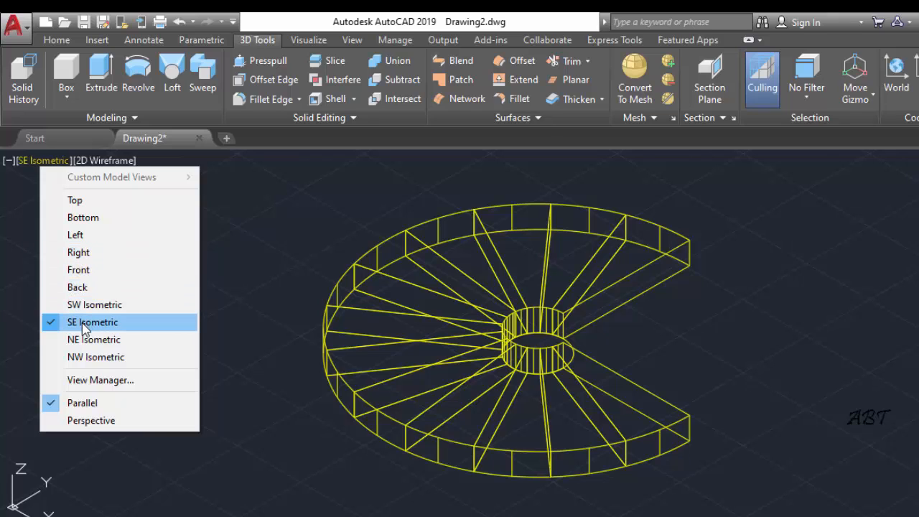
{"action": "left_click", "coordinate": [82, 359]}
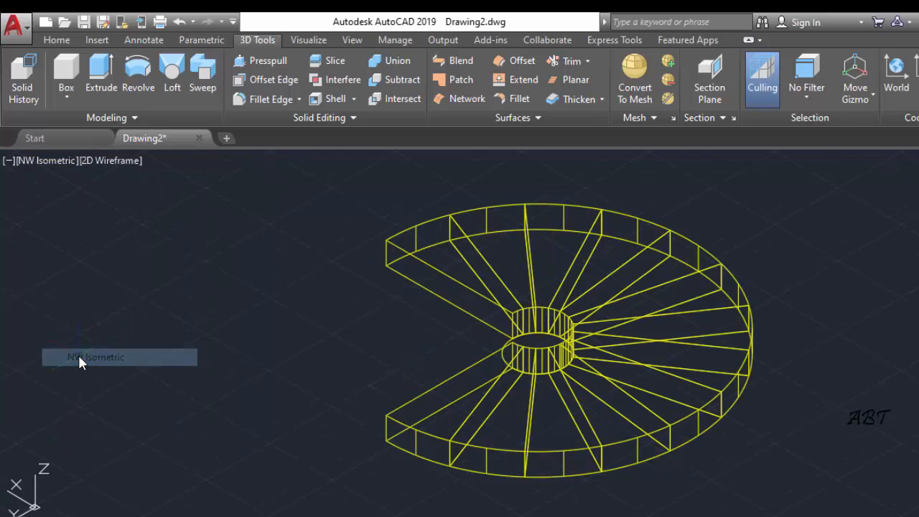
{"action": "left_click", "coordinate": [41, 163]}
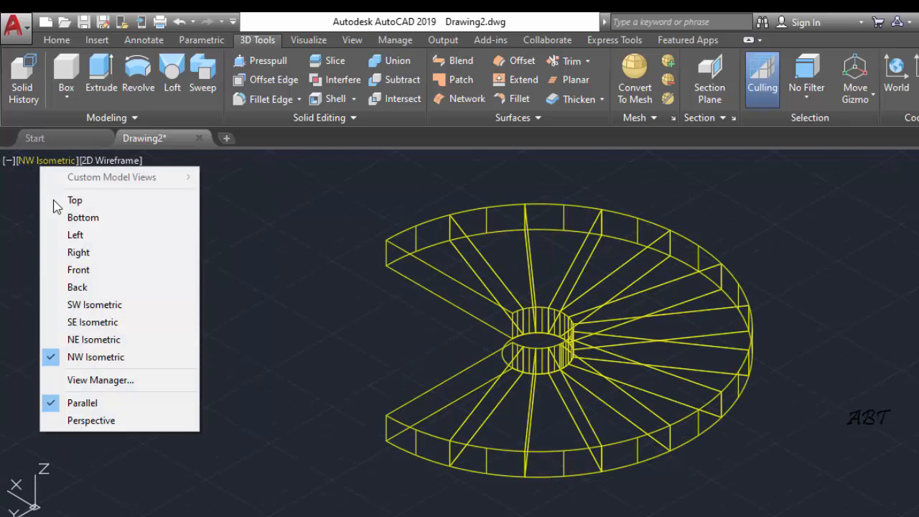
{"action": "left_click", "coordinate": [123, 159]}
Preview the extruded steps in the Conceptual visual style and switch the display to the Hidden style
{"action": "left_click", "coordinate": [123, 161]}
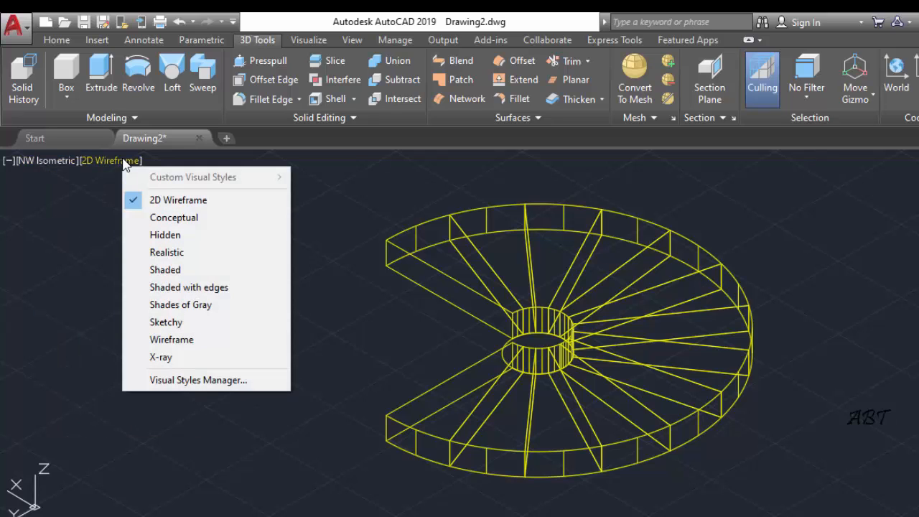
{"action": "left_click", "coordinate": [164, 219]}
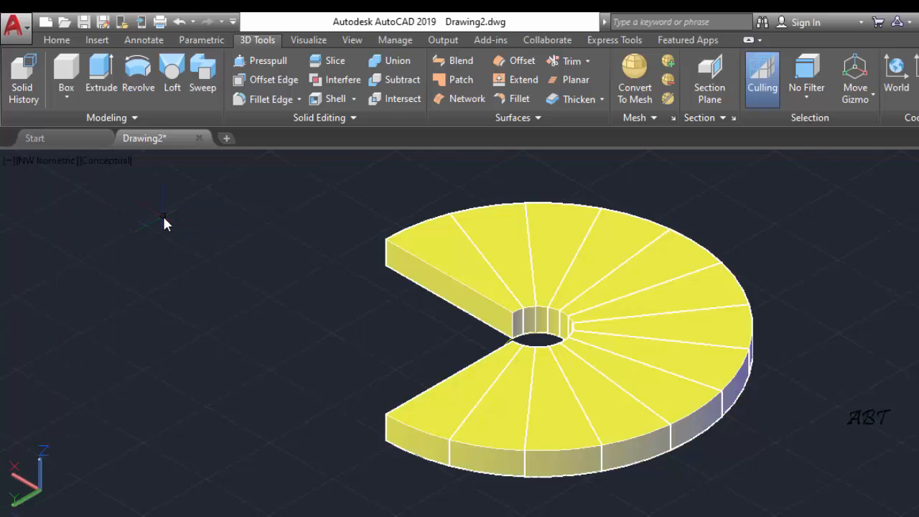
{"action": "left_click", "coordinate": [101, 161]}
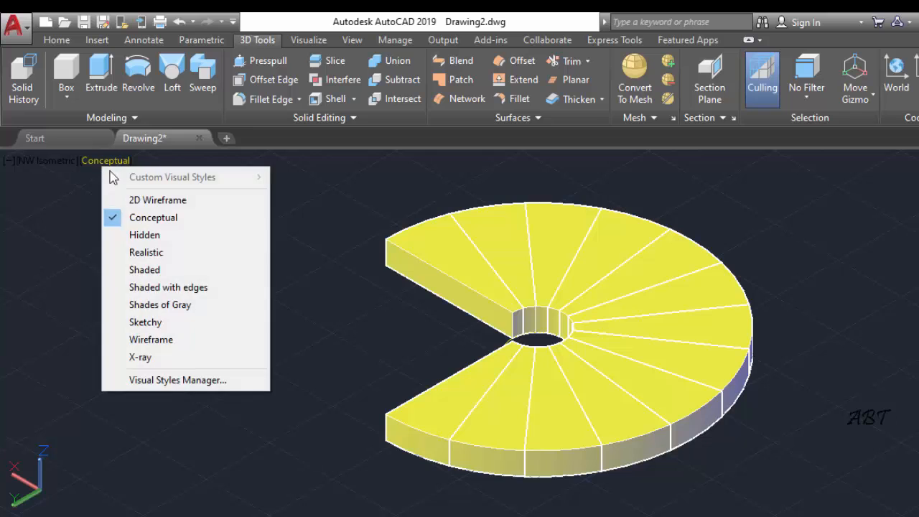
{"action": "left_click", "coordinate": [137, 233]}
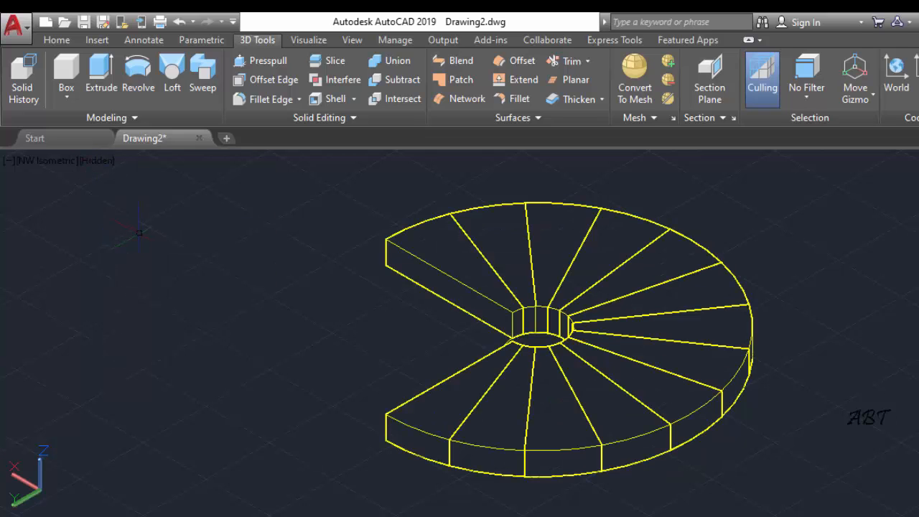
{"action": "left_click", "coordinate": [90, 160]}
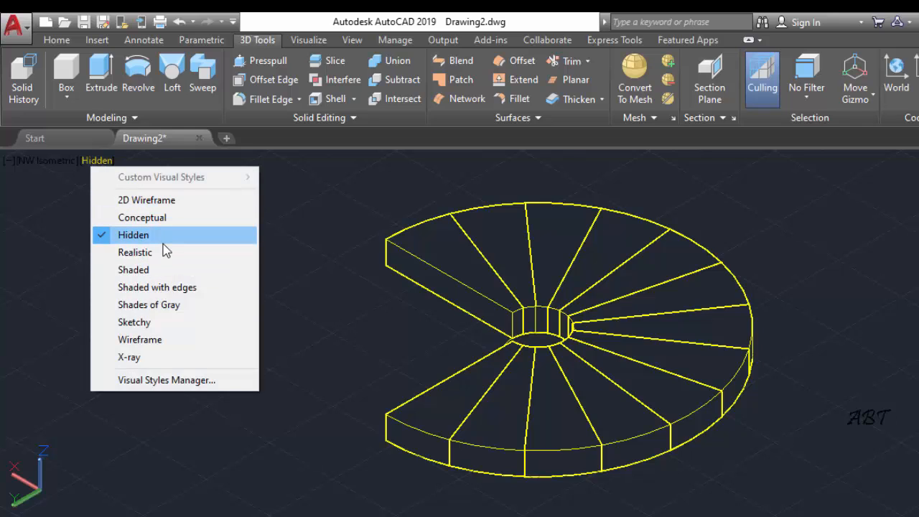
{"action": "left_click", "coordinate": [334, 226]}
{"action": "left_click", "coordinate": [294, 266]}
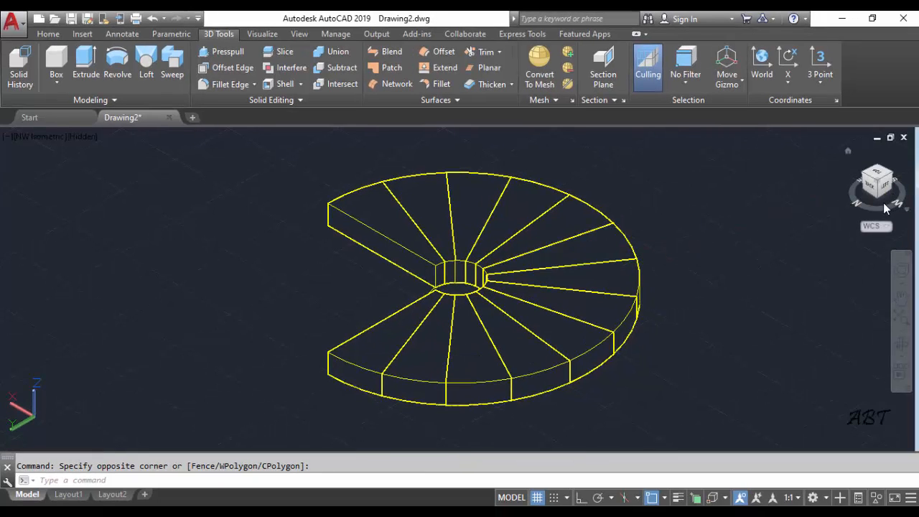
Add the Dynamic UCS toggle to the status bar and leave Dynamic UCS on
{"action": "mouse_move", "coordinate": [881, 208]}
{"action": "left_mouse_down"}
{"action": "mouse_move", "coordinate": [894, 205]}
{"action": "mouse_move", "coordinate": [873, 209]}
{"action": "left_mouse_up"}
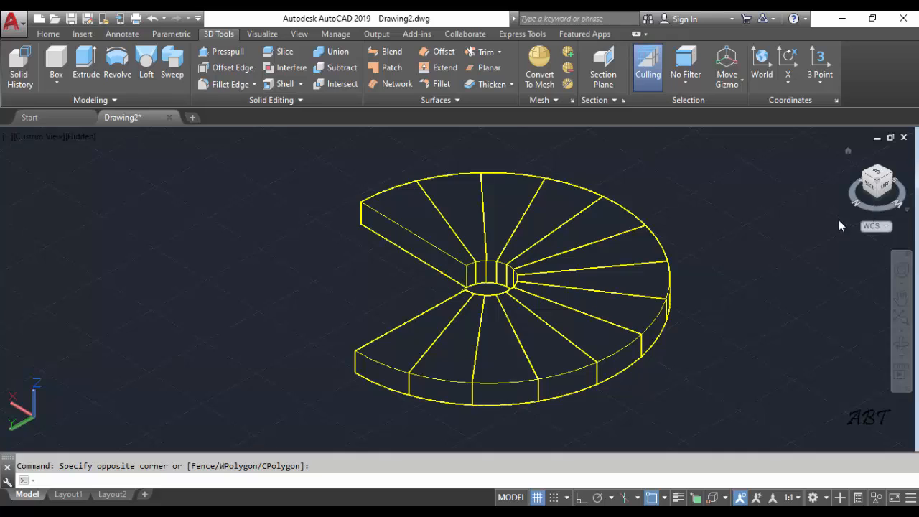
{"action": "key", "text": "shift"}
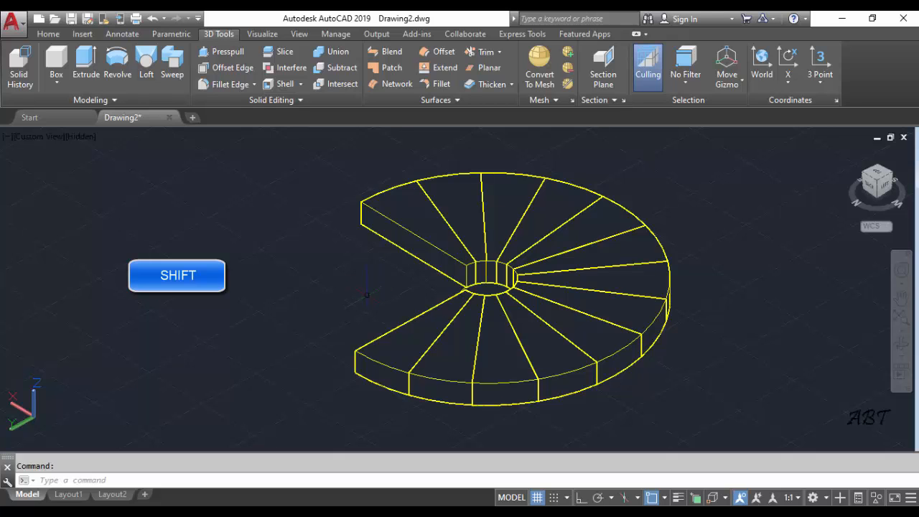
{"action": "middle_click_drag", "start_coordinate": [366, 294], "coordinate": [476, 294], "text": "shift"}
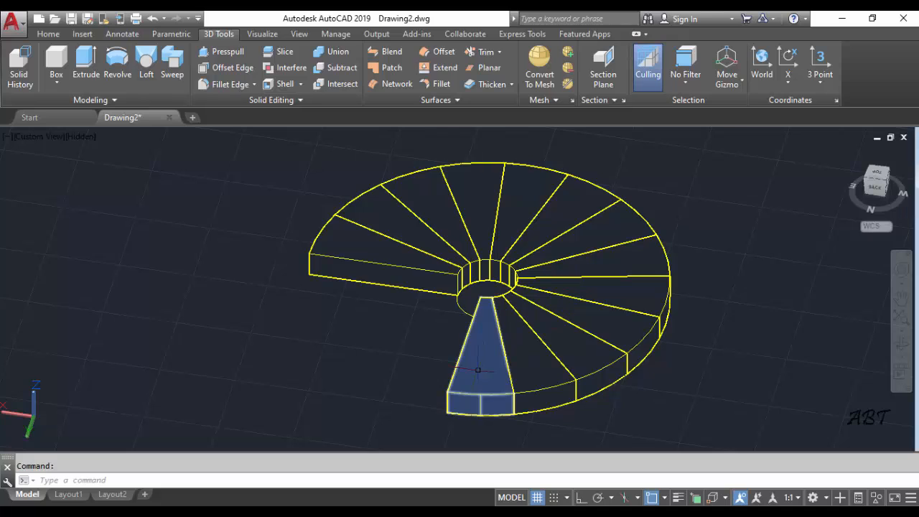
{"action": "mouse_move", "coordinate": [487, 377]}
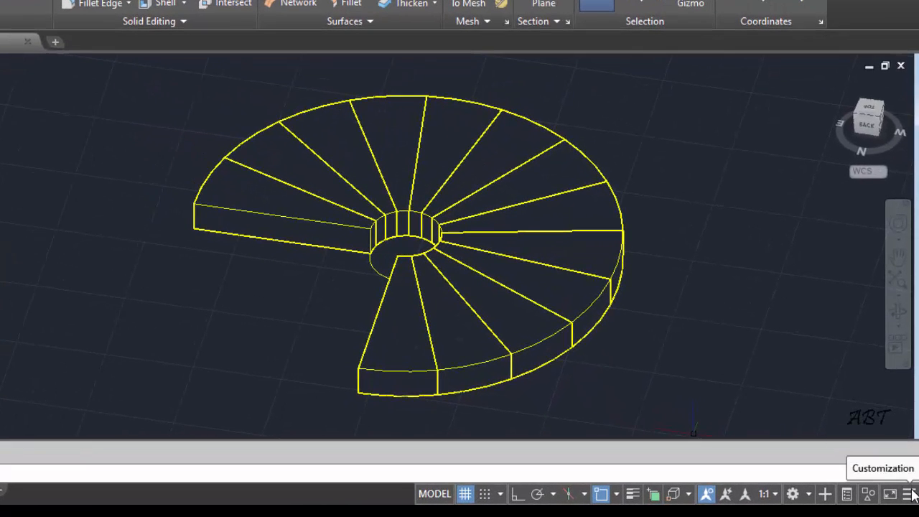
{"action": "left_click", "coordinate": [909, 494]}
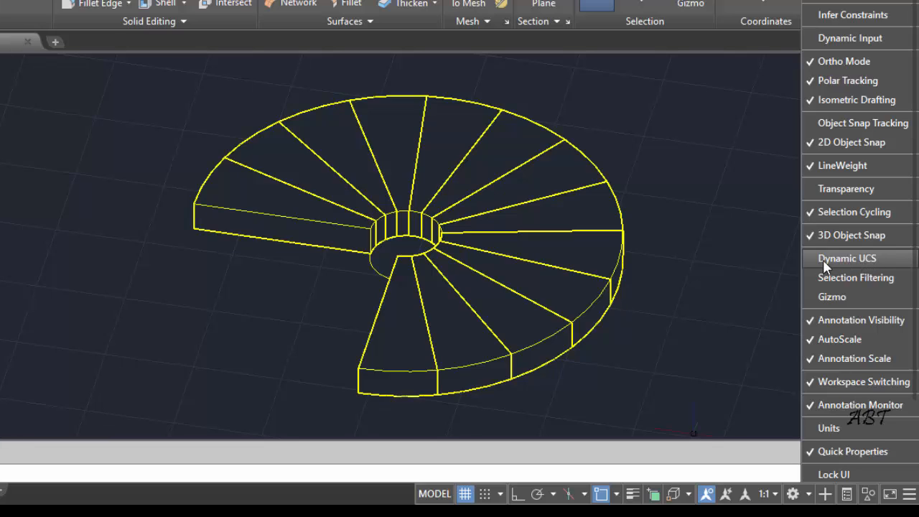
{"action": "left_click", "coordinate": [851, 258]}
{"action": "left_click", "coordinate": [851, 259]}
{"action": "left_click", "coordinate": [852, 258]}
{"action": "left_click", "coordinate": [851, 259]}
{"action": "left_click", "coordinate": [851, 259]}
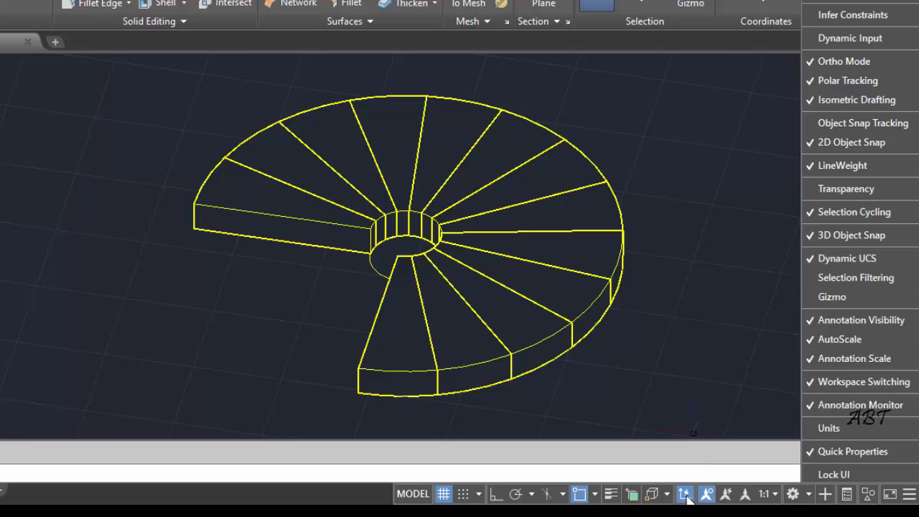
{"action": "left_click", "coordinate": [721, 320]}
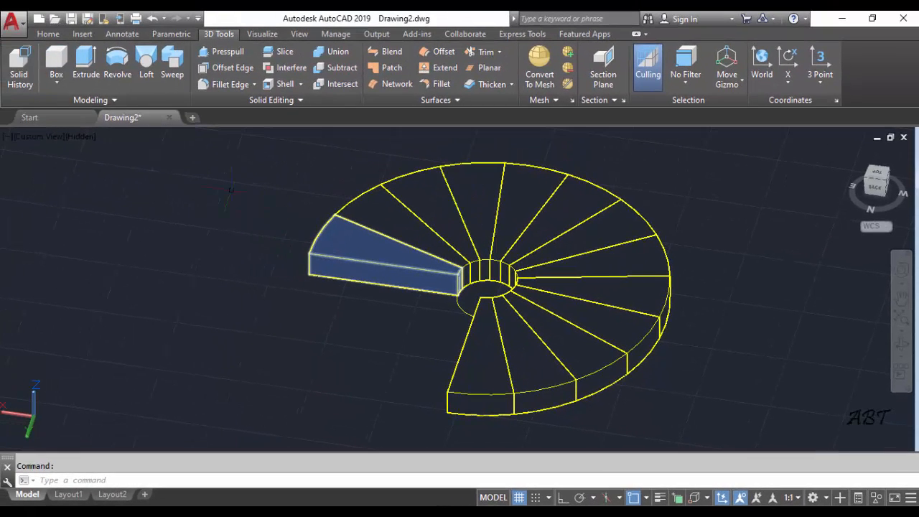
Create a baluster cylinder with radius 3 and height 90 on the end step's top face, near its outer edge
{"action": "left_click", "coordinate": [56, 83]}
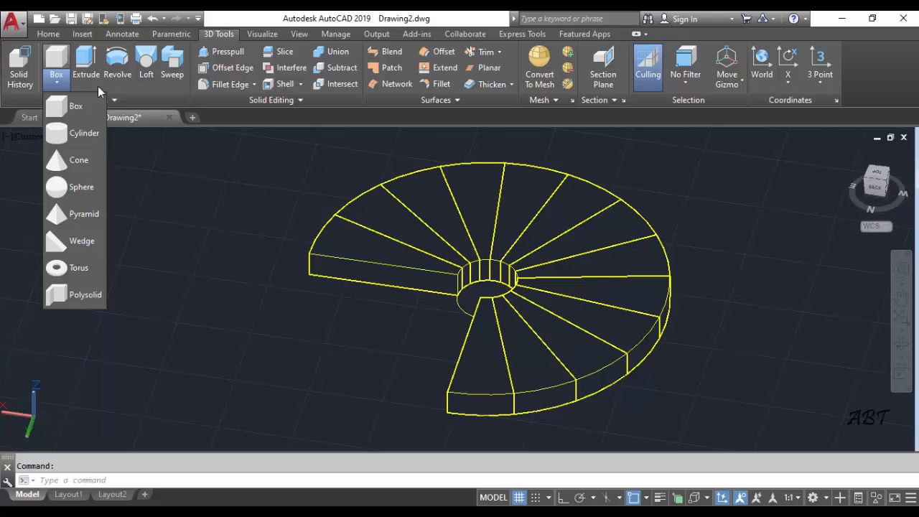
{"action": "left_click", "coordinate": [84, 133]}
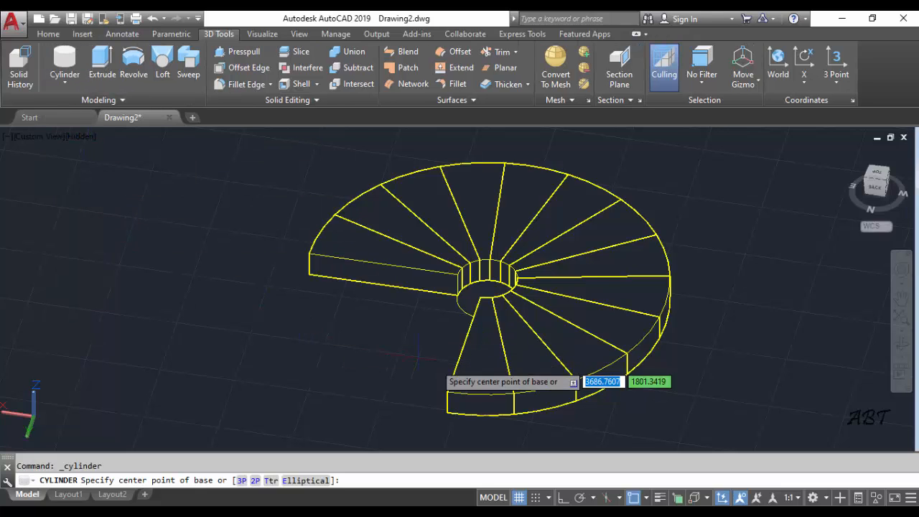
{"action": "left_click", "coordinate": [479, 381]}
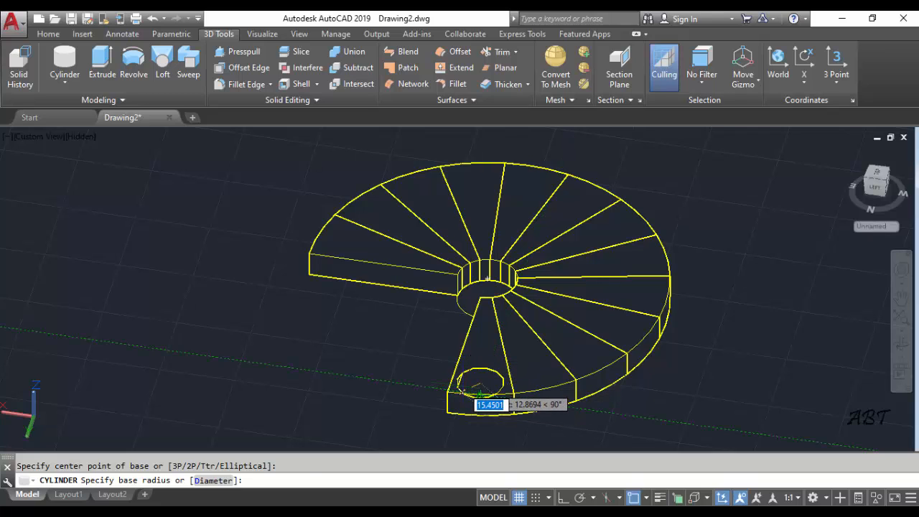
{"action": "type", "text": "3"}
{"action": "key", "text": "Return"}
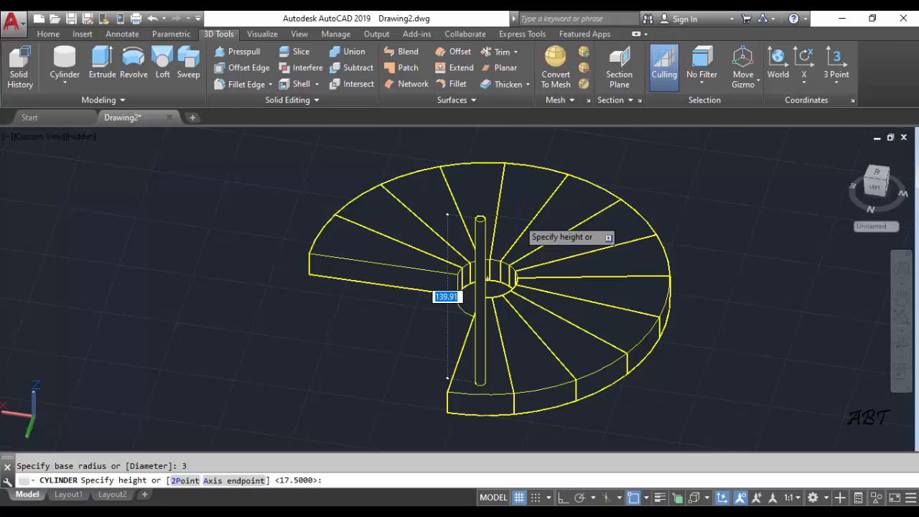
{"action": "type", "text": "90"}
{"action": "key", "text": "Return"}
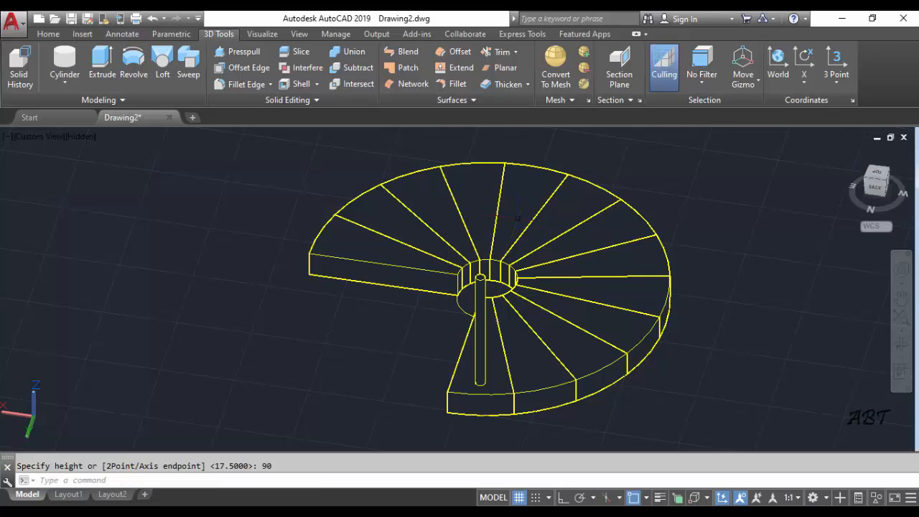
In the Top view, start a polar array of the baluster cylinder about the centre of the small central circle
{"action": "left_click", "coordinate": [35, 136]}
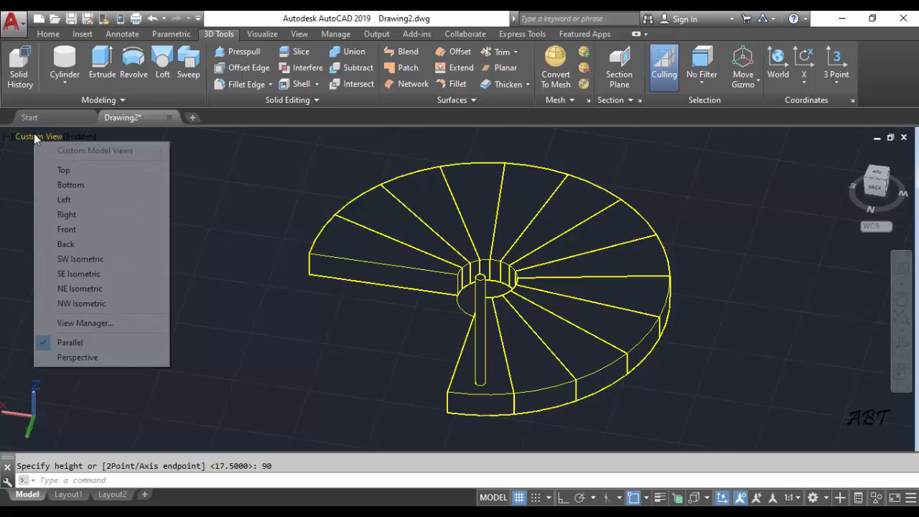
{"action": "left_click", "coordinate": [57, 171]}
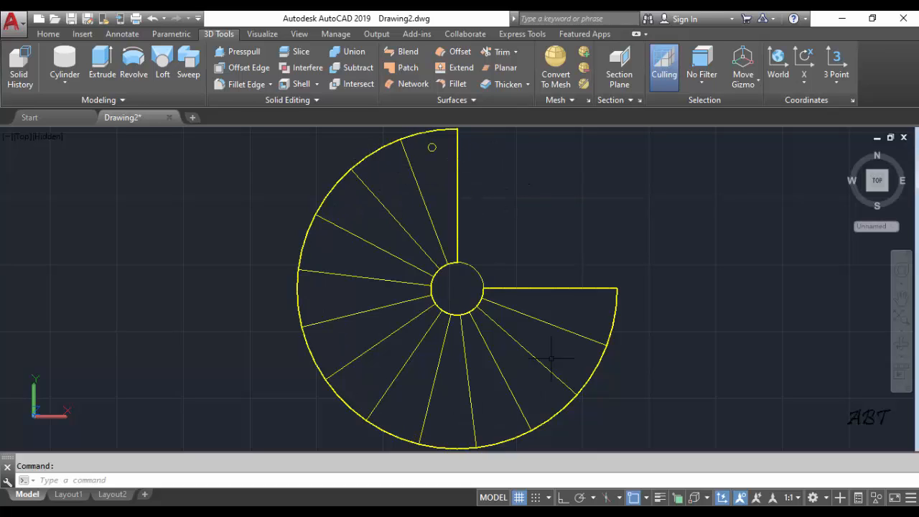
{"action": "left_click", "coordinate": [49, 34]}
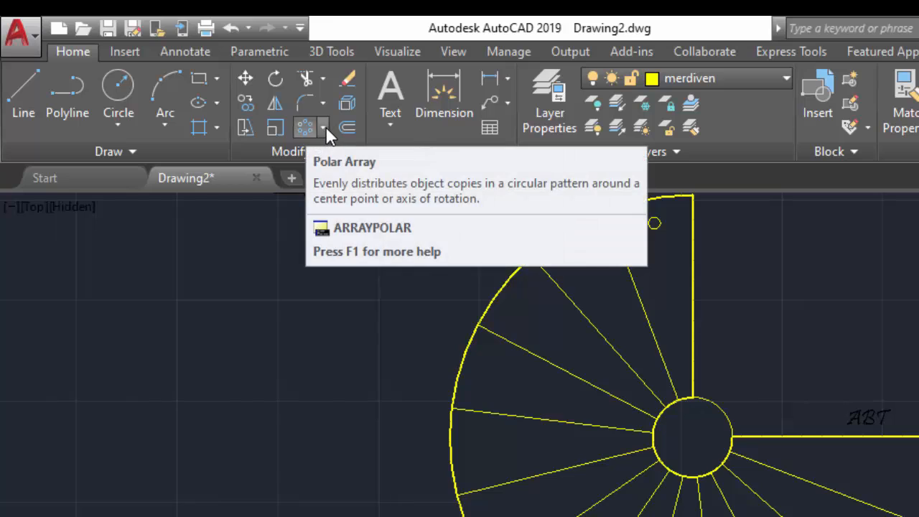
{"action": "left_click", "coordinate": [323, 128]}
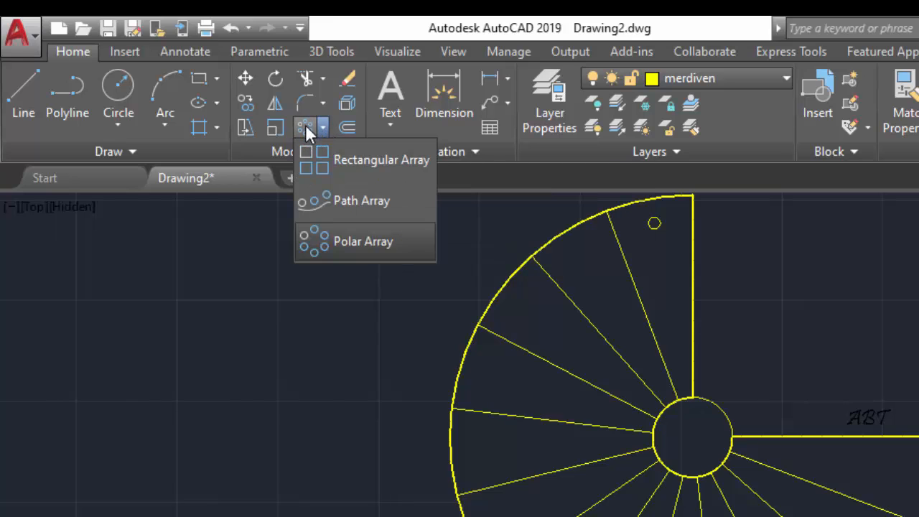
{"action": "left_click", "coordinate": [374, 240]}
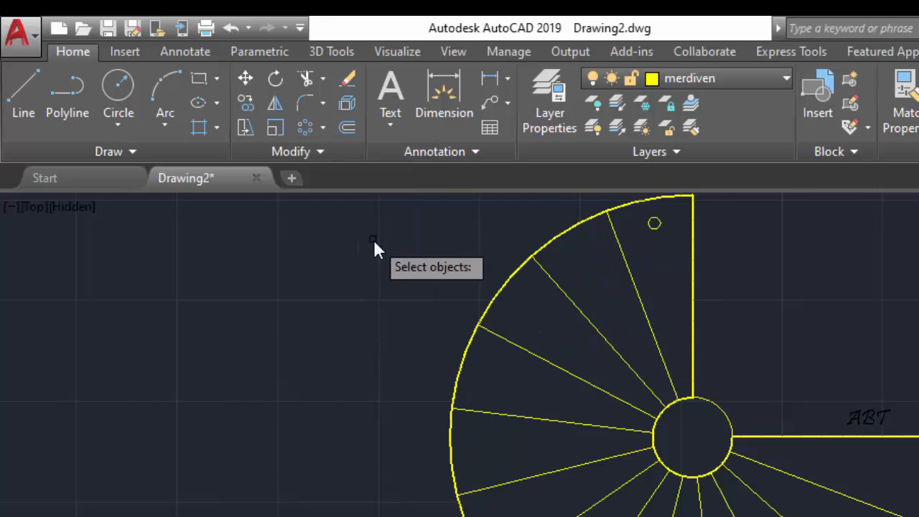
{"action": "left_click", "coordinate": [655, 224]}
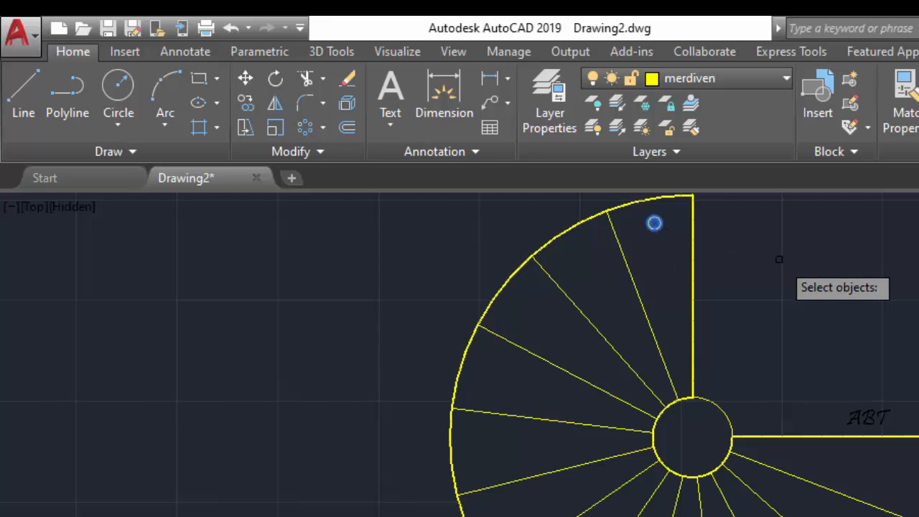
{"action": "key", "text": "Return"}
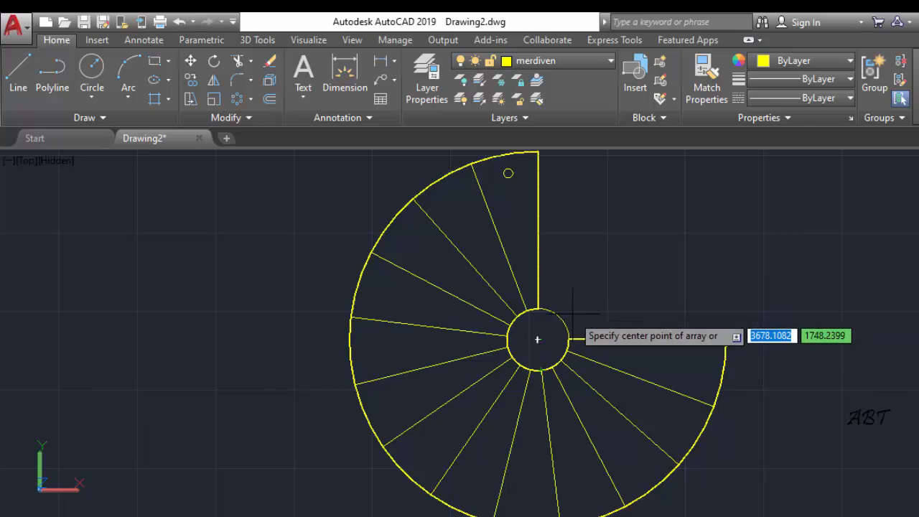
{"action": "left_click", "coordinate": [537, 340]}
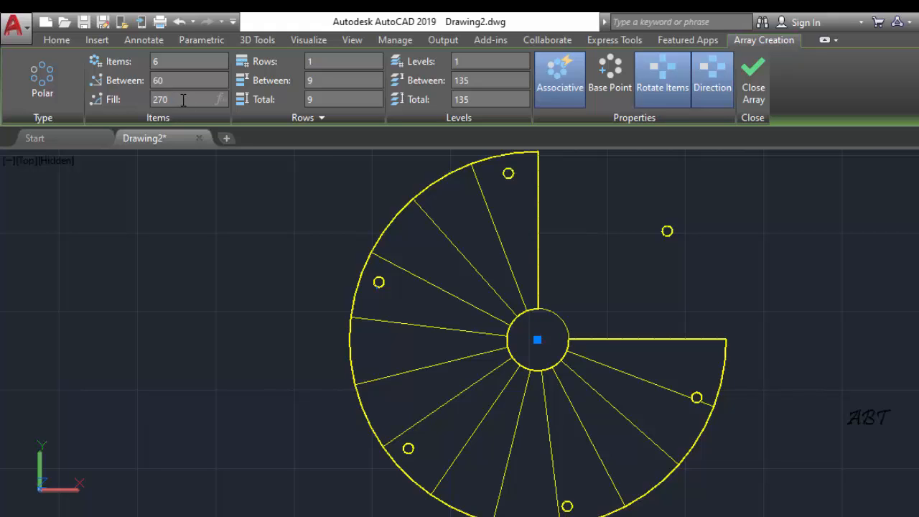
Give the polar array a 270-degree fill angle and 14 items, and finish it
{"action": "left_click", "coordinate": [183, 100]}
{"action": "type", "text": "270"}
{"action": "key", "text": "Return"}
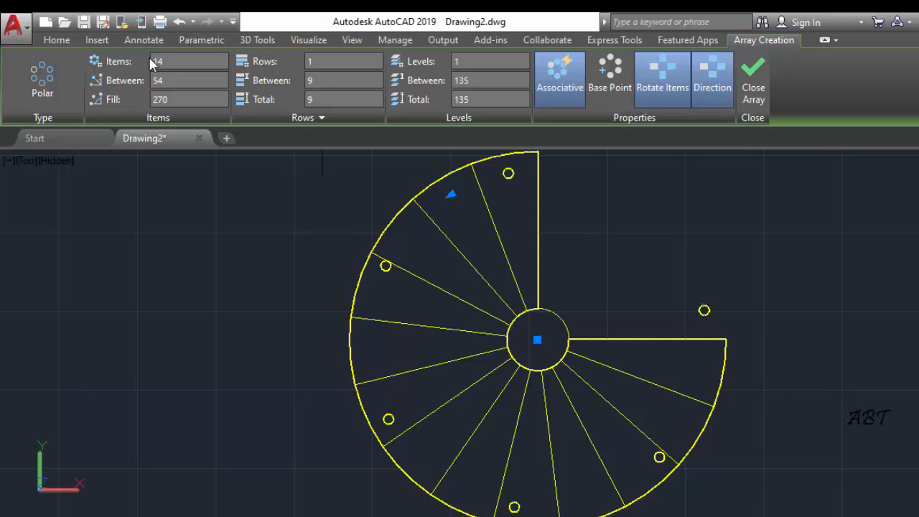
{"action": "left_click", "coordinate": [151, 64]}
{"action": "type", "text": "14"}
{"action": "key", "text": "Return"}
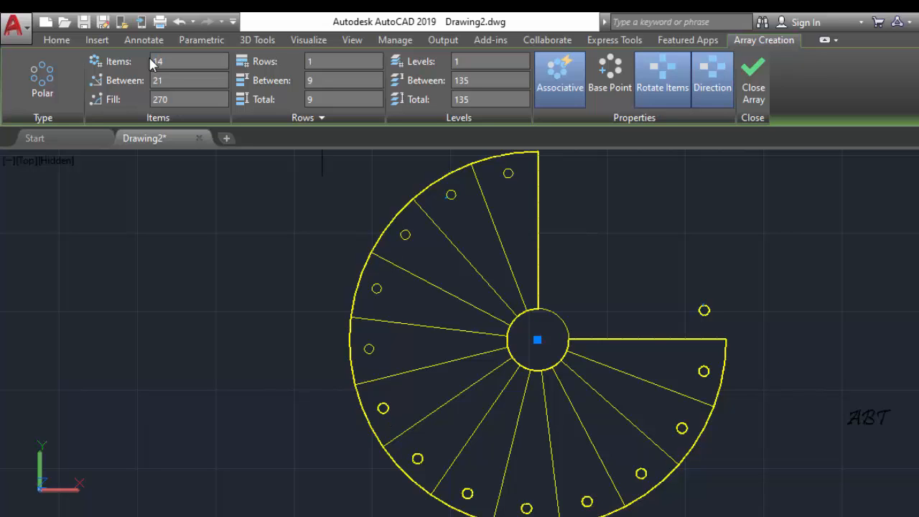
{"action": "left_click", "coordinate": [756, 72]}
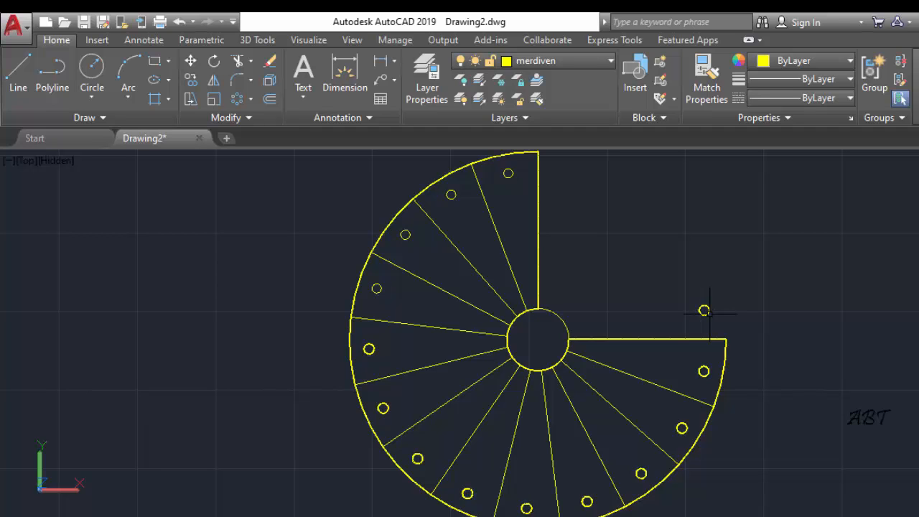
Explode the polar array of balusters and delete the extra baluster standing in the open quarter, off the steps
{"action": "mouse_move", "coordinate": [707, 310]}
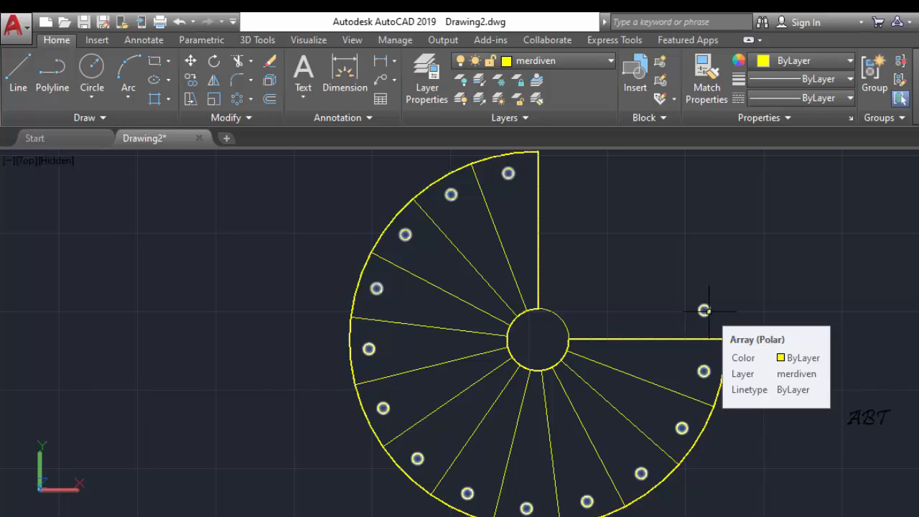
{"action": "left_click", "coordinate": [704, 311]}
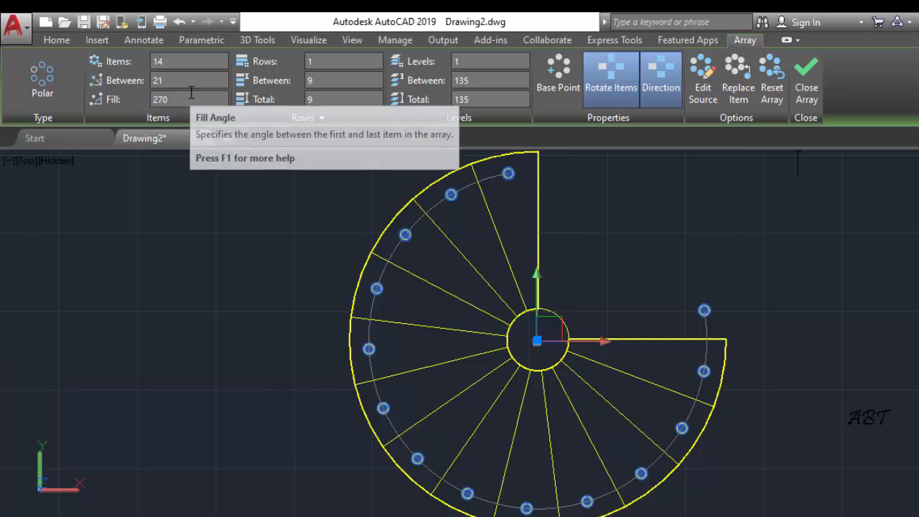
{"action": "left_click", "coordinate": [804, 85]}
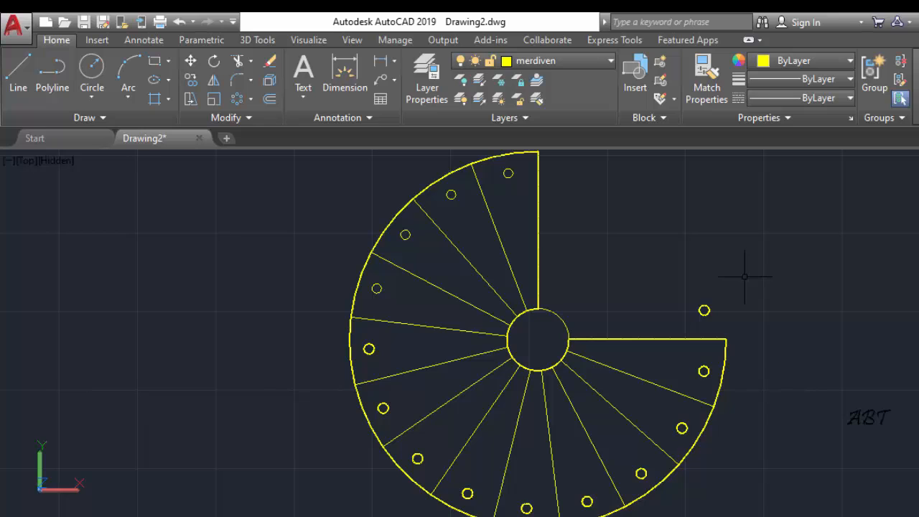
{"action": "left_click", "coordinate": [269, 81]}
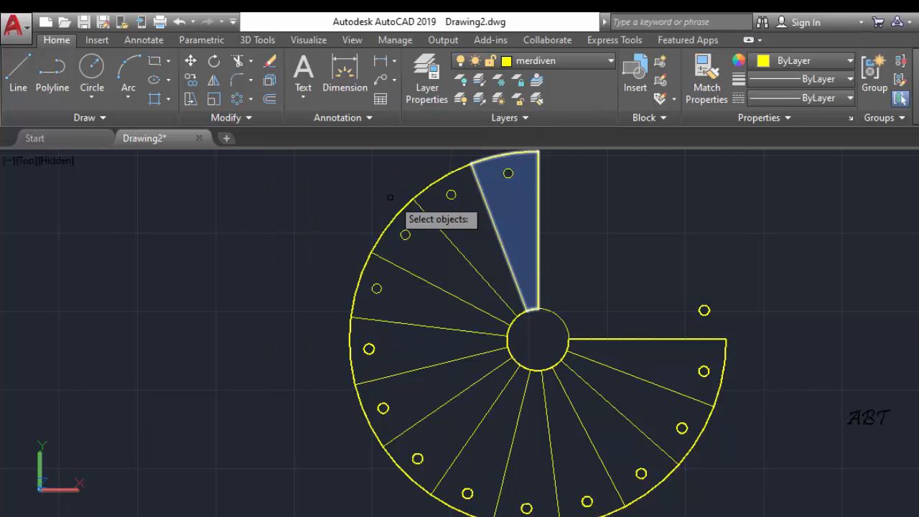
{"action": "left_click", "coordinate": [703, 309]}
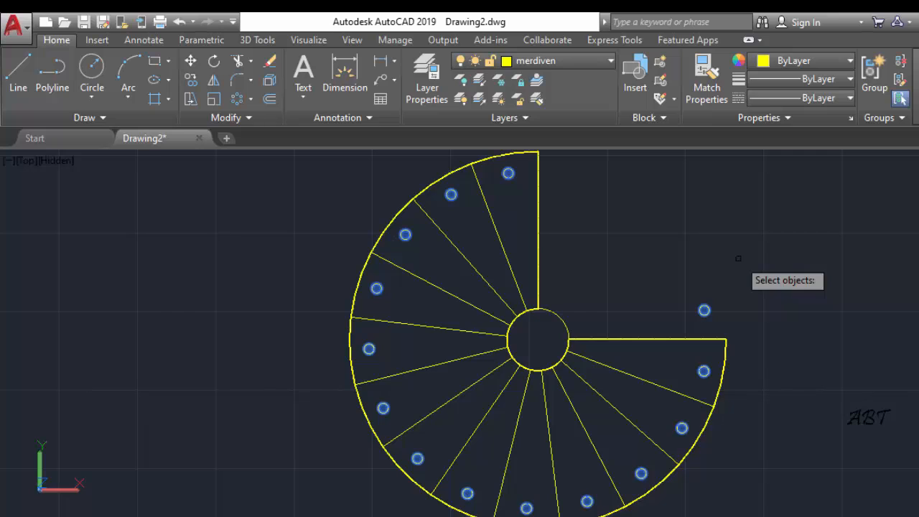
{"action": "key", "text": "Return"}
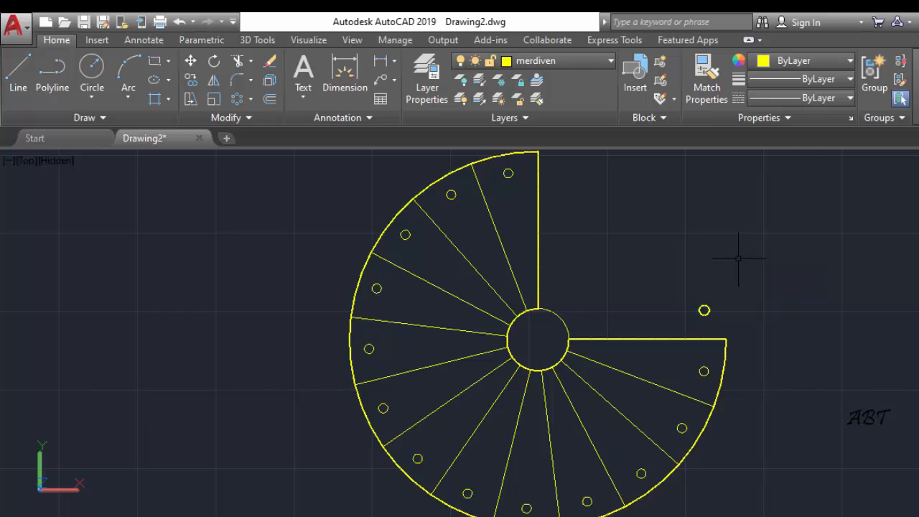
{"action": "left_click", "coordinate": [704, 310]}
{"action": "key", "text": "Delete"}
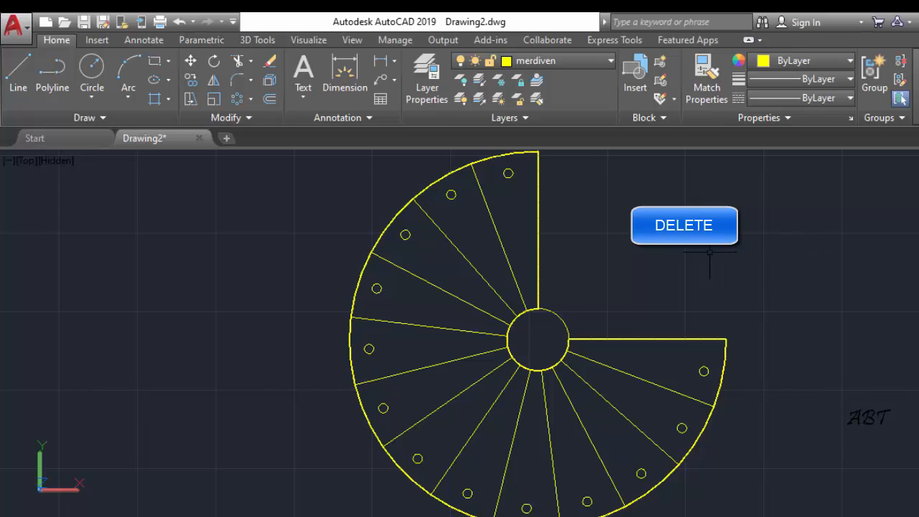
Switch the model view from Top to NE Isometric and then to NW Isometric, with the staircase centred
{"action": "scroll", "coordinate": [700, 251], "scroll_direction": "down", "scroll_amount": 3}
{"action": "middle_click_drag", "start_coordinate": [666, 229], "coordinate": [604, 243]}
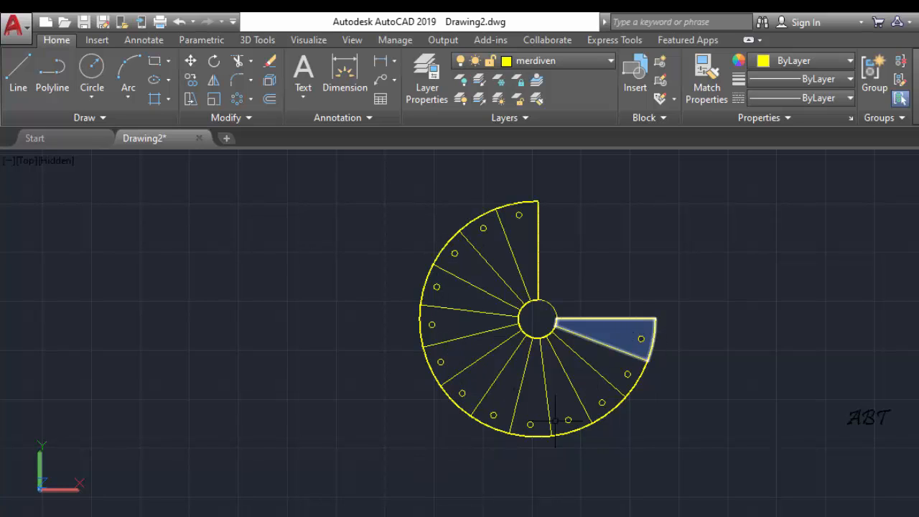
{"action": "left_click", "coordinate": [26, 164]}
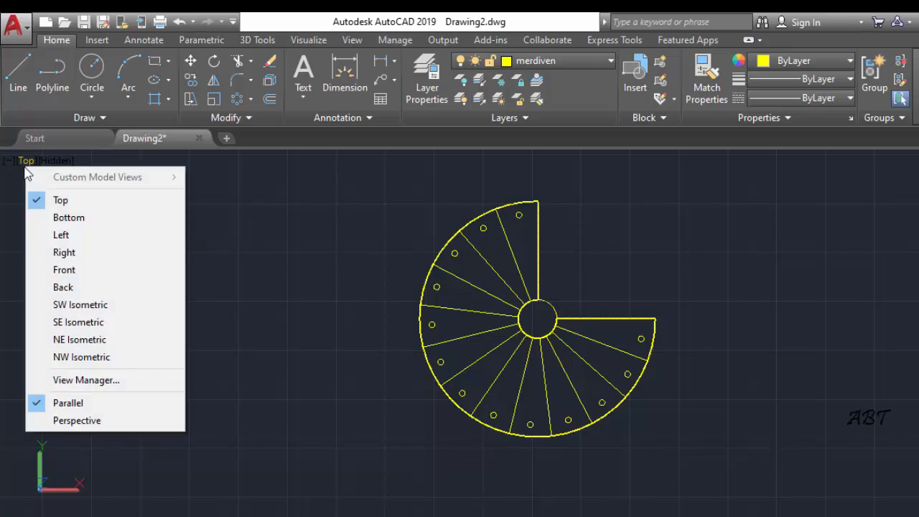
{"action": "left_click", "coordinate": [91, 343]}
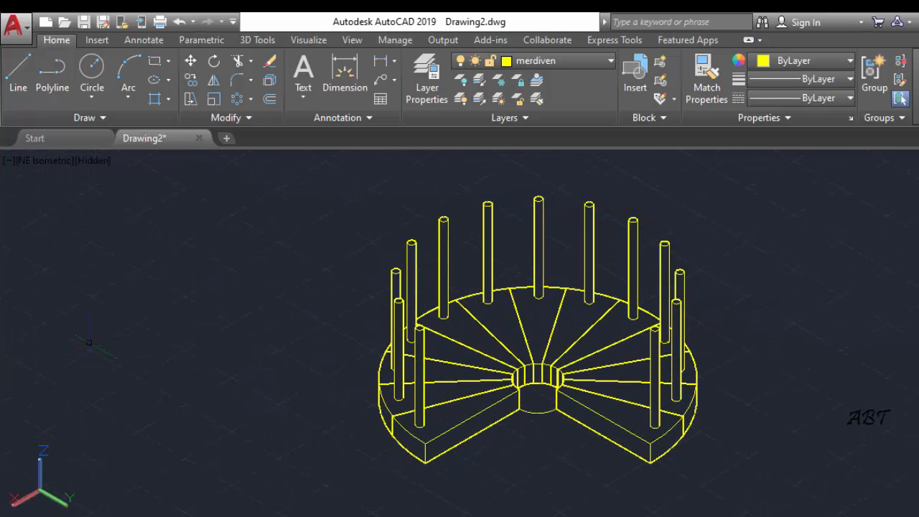
{"action": "left_click", "coordinate": [46, 159]}
{"action": "left_click", "coordinate": [102, 357]}
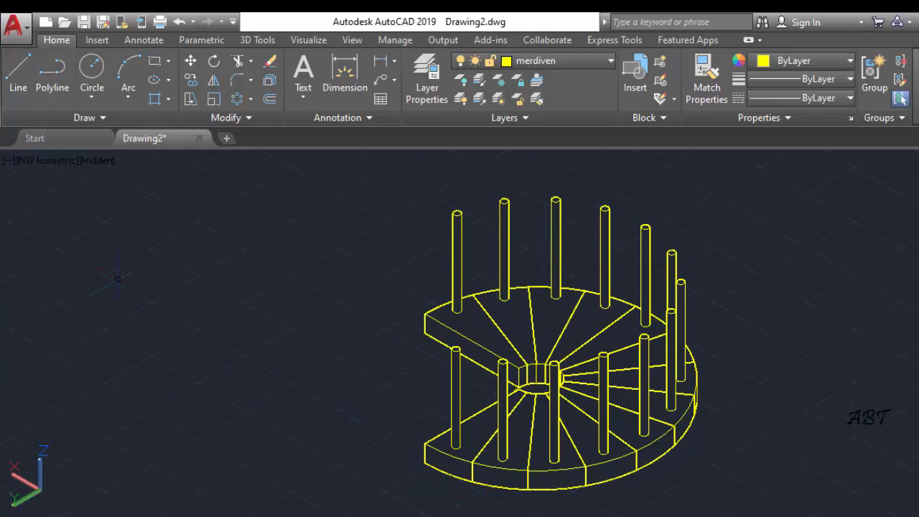
{"action": "scroll", "coordinate": [489, 422], "scroll_direction": "down", "scroll_amount": 2}
{"action": "middle_click_drag", "start_coordinate": [492, 423], "coordinate": [497, 323]}
{"action": "scroll", "coordinate": [489, 314], "scroll_direction": "up", "scroll_amount": 2}
{"action": "middle_click_drag", "start_coordinate": [443, 334], "coordinate": [455, 390]}
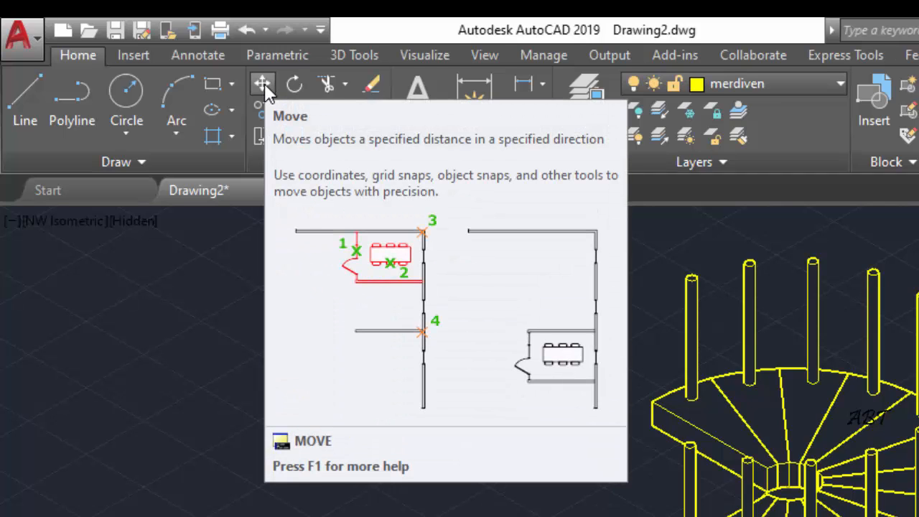
Move the second step with its baluster up, from its lower outer corner to the adjoining top outer corner of the first step
{"action": "left_click", "coordinate": [265, 84]}
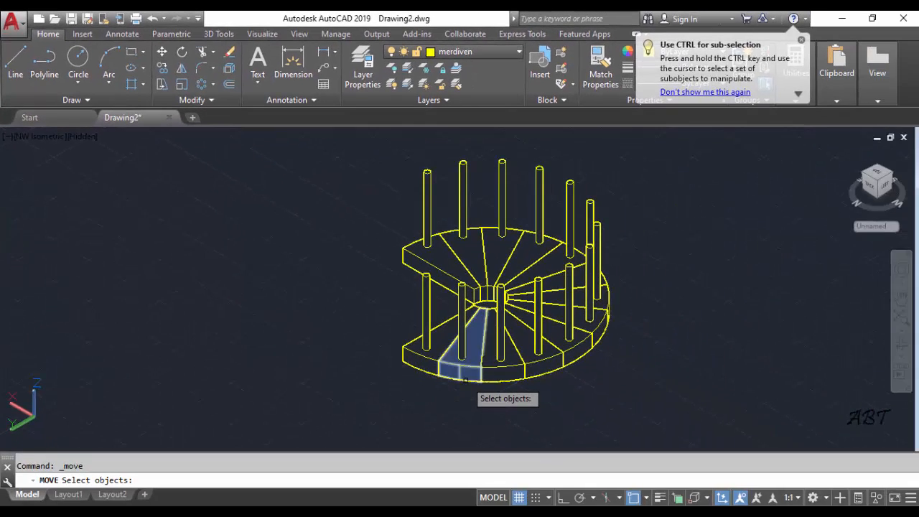
{"action": "left_click", "coordinate": [636, 516]}
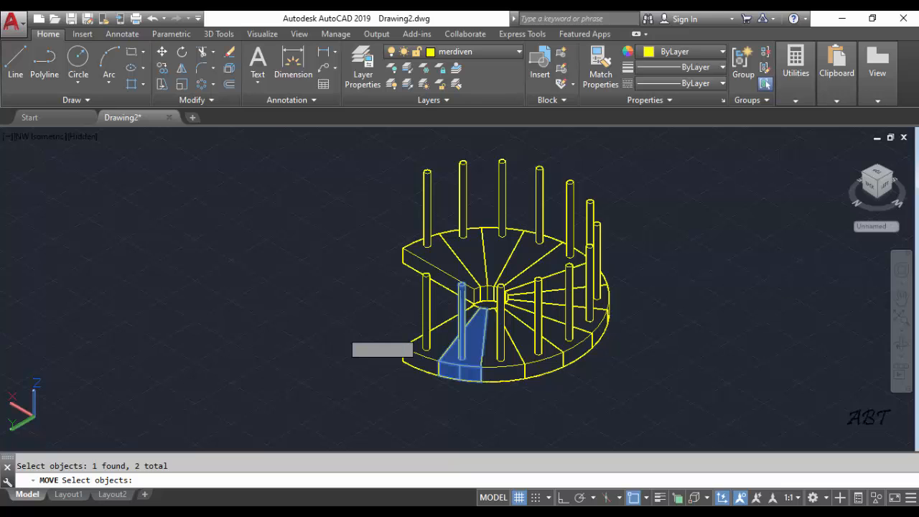
{"action": "key", "text": "Return"}
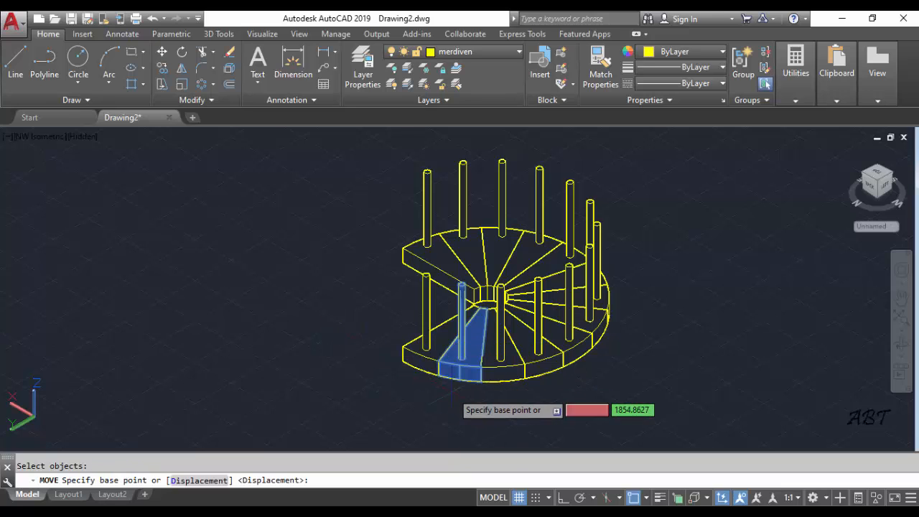
{"action": "scroll", "coordinate": [451, 390], "scroll_direction": "up", "scroll_amount": 2}
{"action": "scroll", "coordinate": [420, 357], "scroll_direction": "up", "scroll_amount": 2}
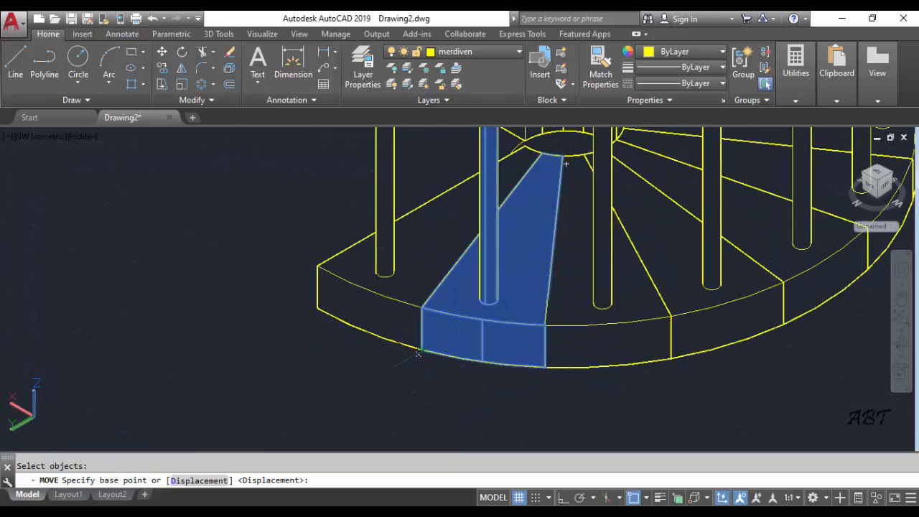
{"action": "left_click", "coordinate": [422, 349]}
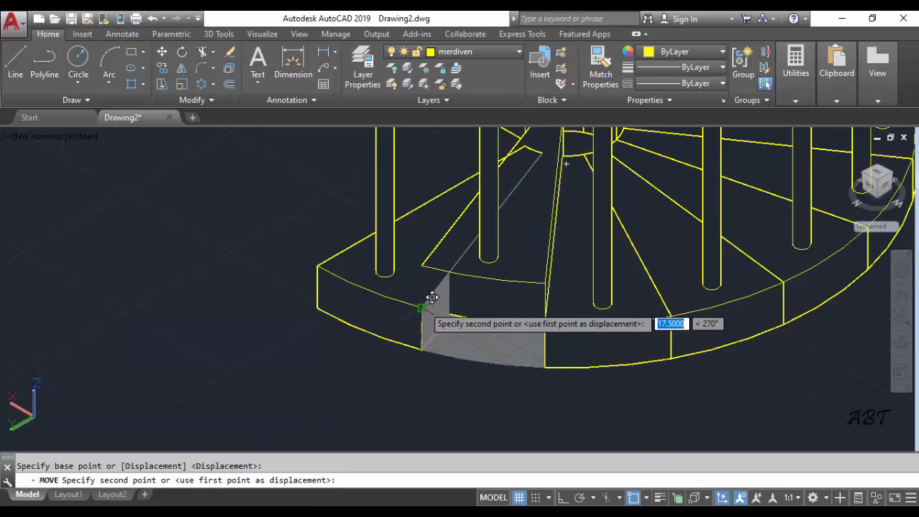
{"action": "left_click", "coordinate": [432, 297]}
Move the third step with its baluster up so its lower outer corner sits on the second step's top outer corner
{"action": "scroll", "coordinate": [424, 309], "scroll_direction": "down", "scroll_amount": 3}
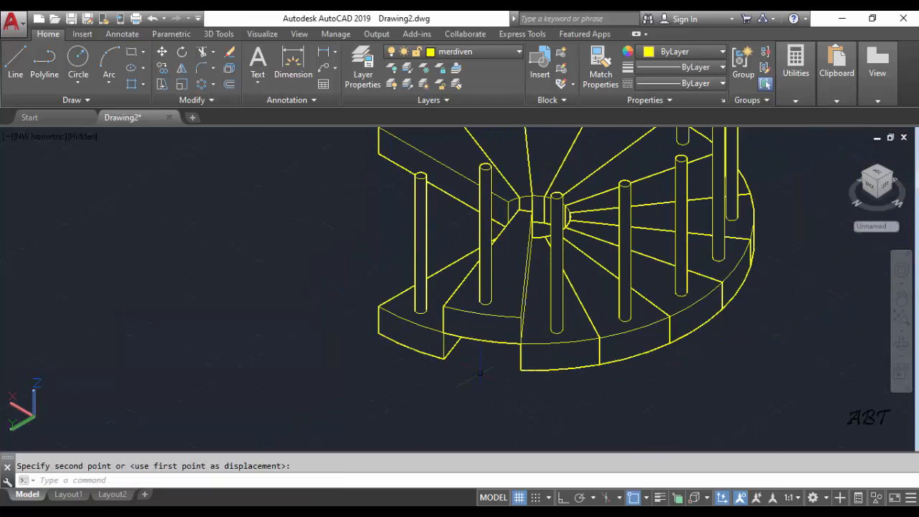
{"action": "middle_click_drag", "start_coordinate": [479, 372], "coordinate": [377, 386]}
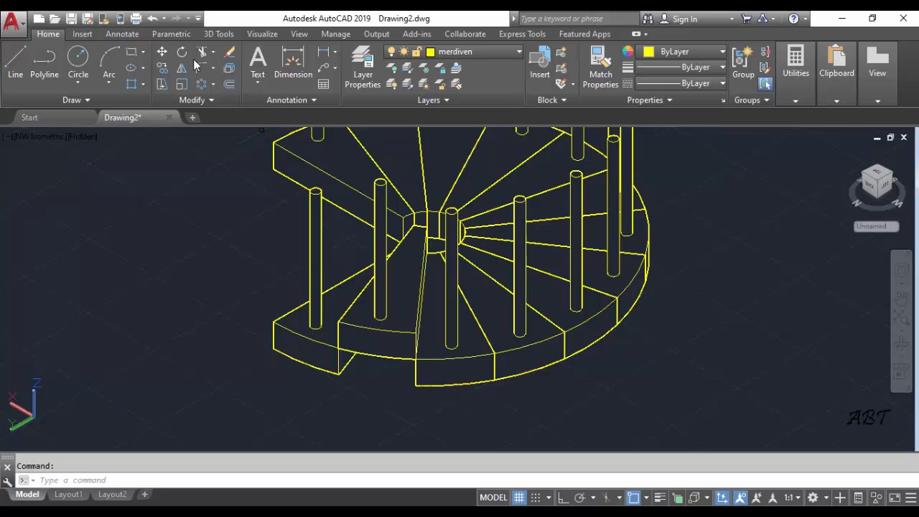
{"action": "left_click", "coordinate": [467, 390]}
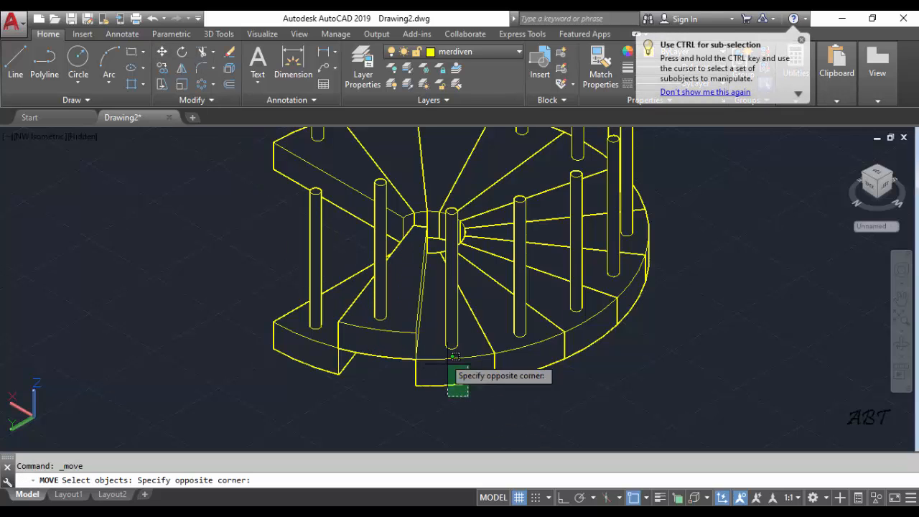
{"action": "left_click", "coordinate": [438, 337]}
{"action": "key", "text": "Return"}
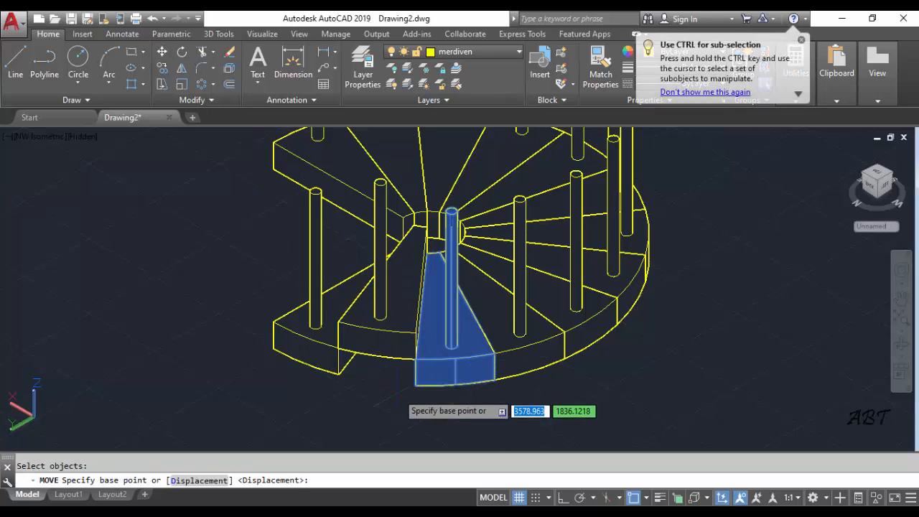
{"action": "left_click", "coordinate": [415, 385]}
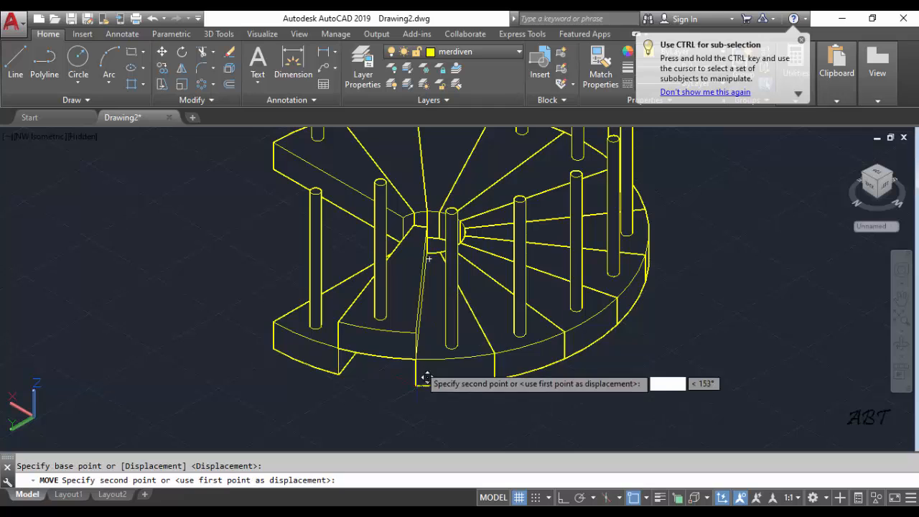
{"action": "left_click", "coordinate": [417, 329]}
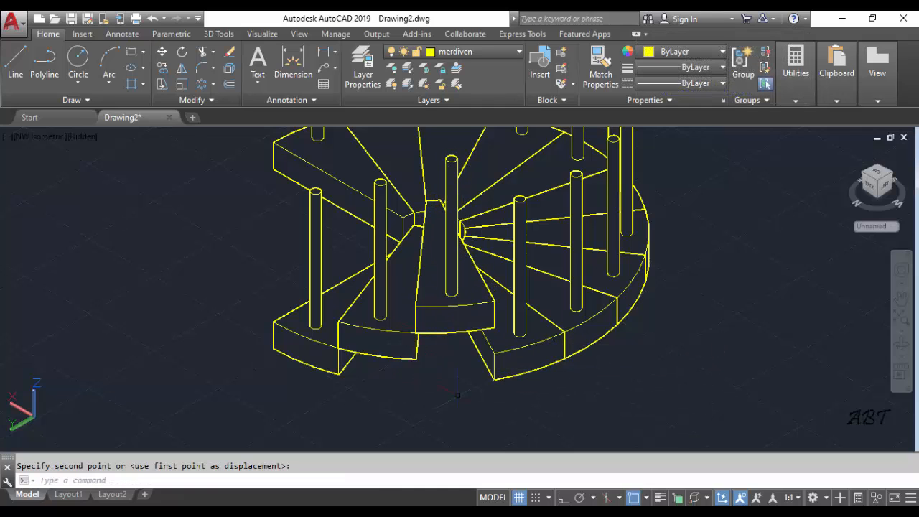
Move the fourth step with its baluster up so its lower outer corner sits on the third step's top outer corner
{"action": "scroll", "coordinate": [451, 382], "scroll_direction": "down", "scroll_amount": 2}
{"action": "middle_click_drag", "start_coordinate": [451, 382], "coordinate": [385, 398]}
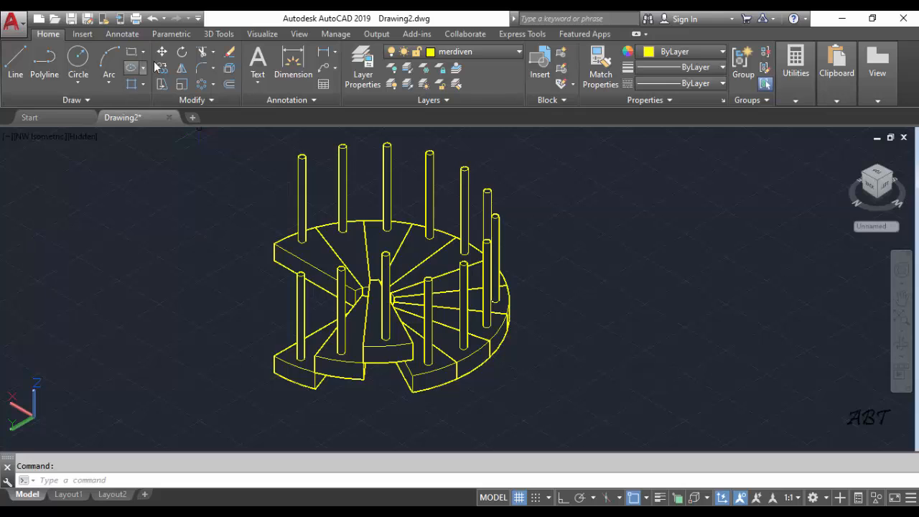
{"action": "left_click", "coordinate": [451, 412]}
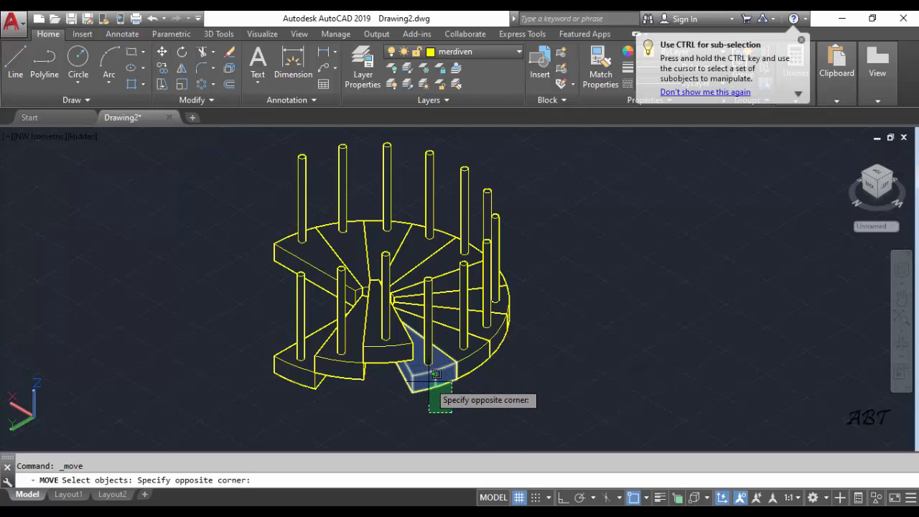
{"action": "left_click", "coordinate": [424, 376]}
{"action": "key", "text": "Return"}
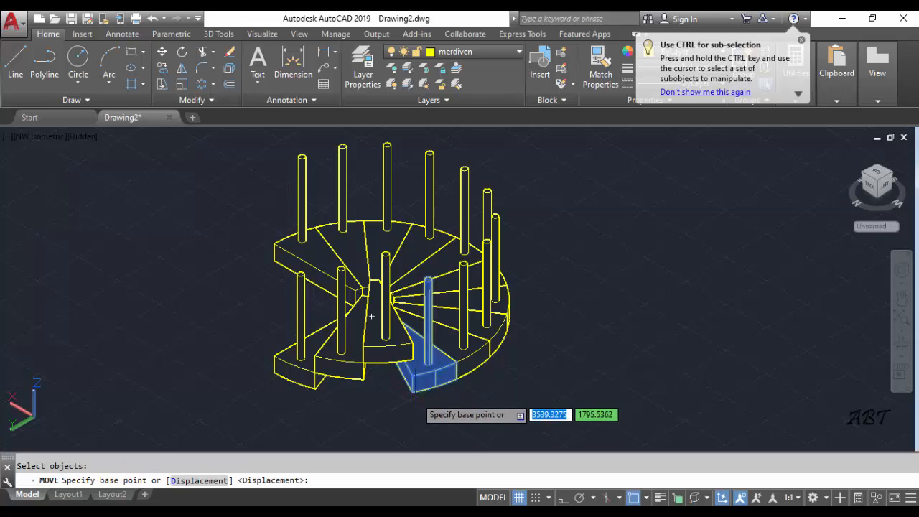
{"action": "left_click", "coordinate": [410, 392]}
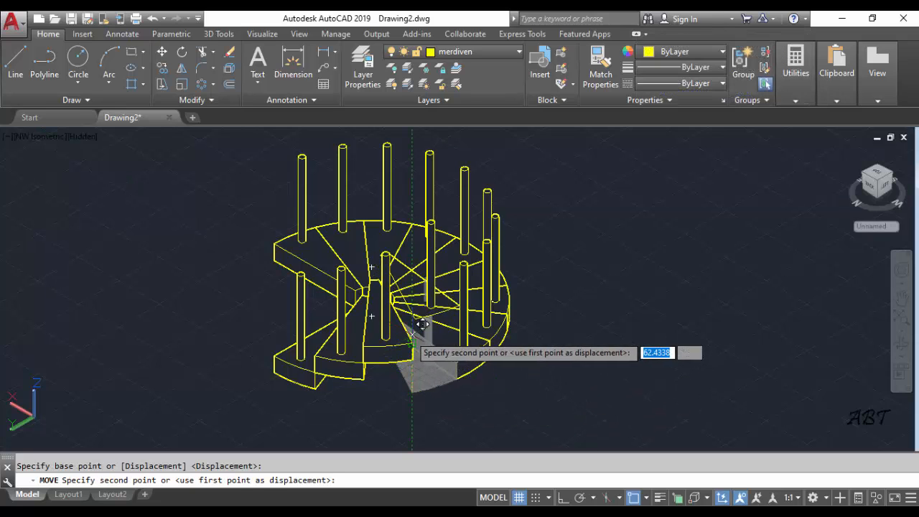
{"action": "left_click", "coordinate": [411, 345]}
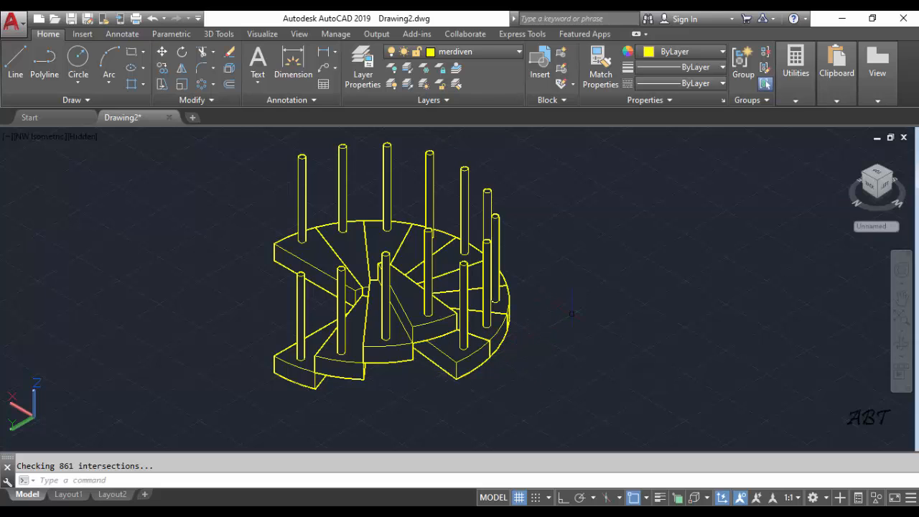
Move the fifth step with its baluster up so its lower outer corner sits on the fourth step's top outer corner
{"action": "middle_click_drag", "start_coordinate": [562, 328], "coordinate": [468, 315], "text": "shift"}
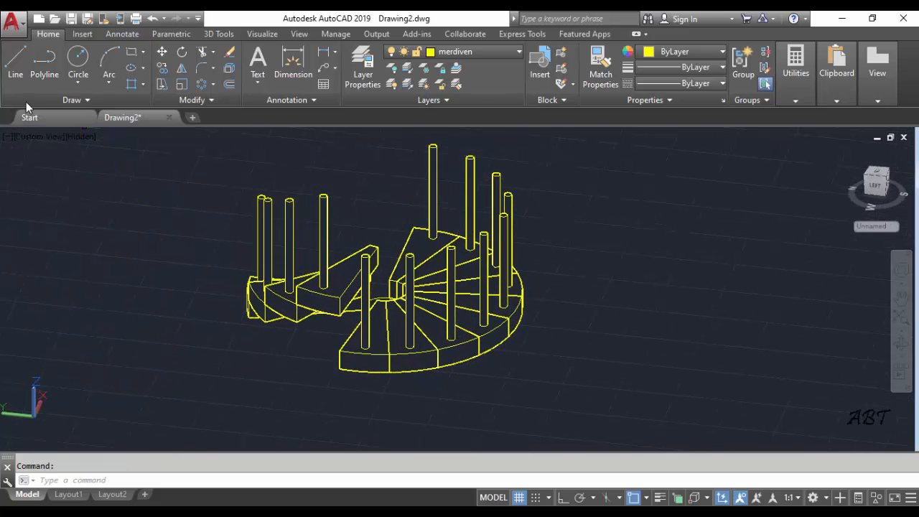
{"action": "left_click", "coordinate": [366, 346]}
{"action": "key", "text": "Return"}
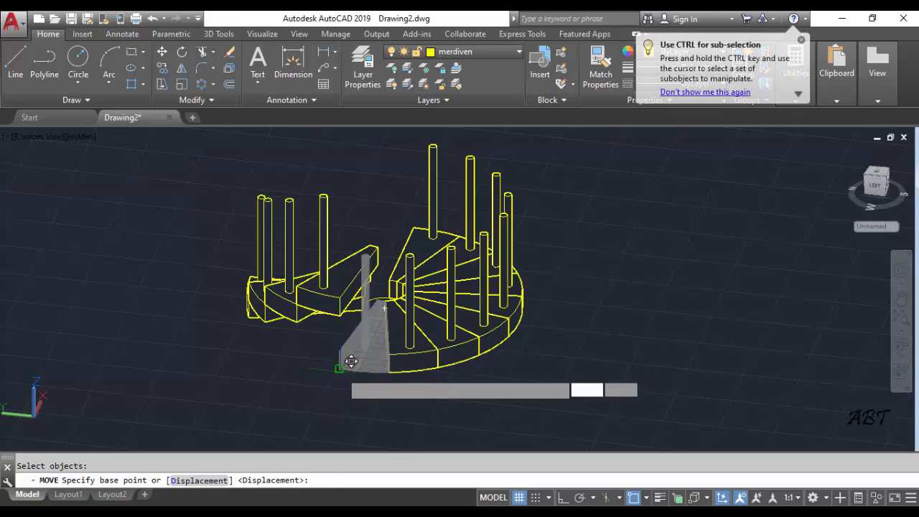
{"action": "left_click", "coordinate": [339, 369]}
{"action": "left_click", "coordinate": [380, 374]}
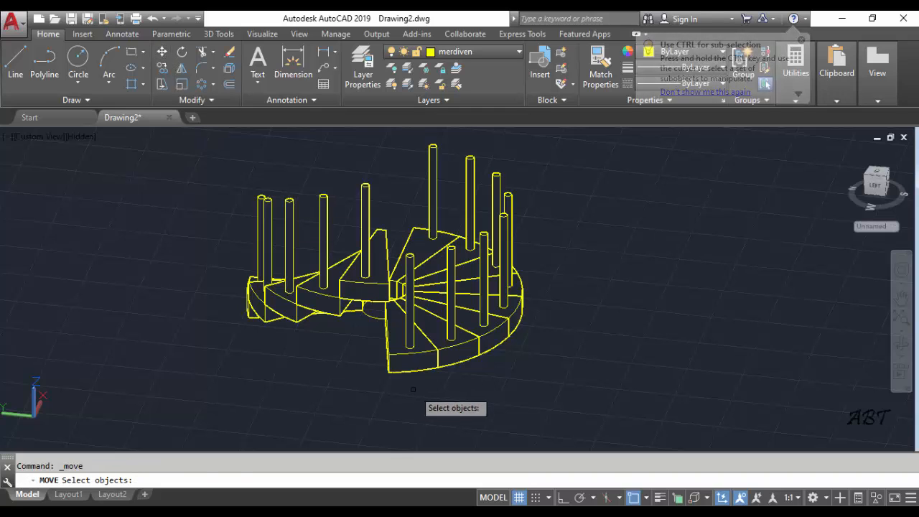
Move the sixth step with its baluster up so its lower outer corner sits on the fifth step's top outer corner
{"action": "left_click", "coordinate": [438, 255]}
{"action": "left_click", "coordinate": [379, 375]}
{"action": "key", "text": "Return"}
{"action": "left_click", "coordinate": [388, 371]}
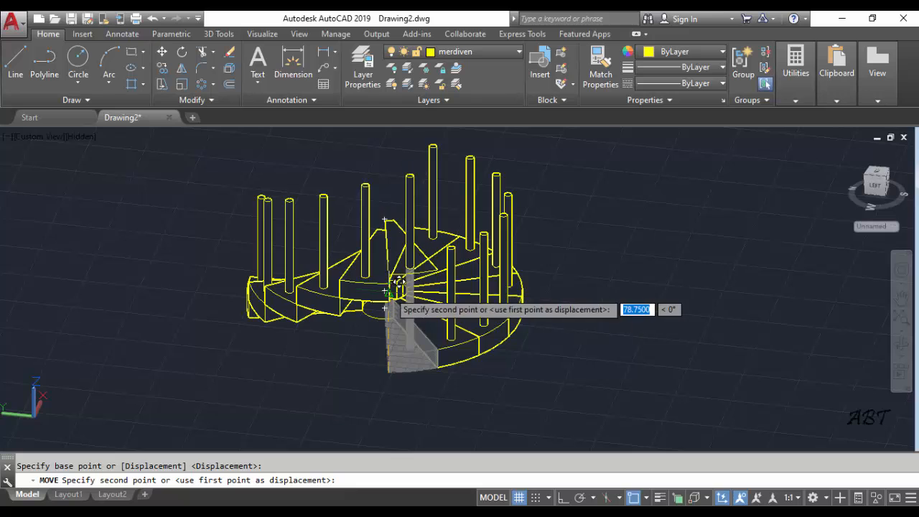
{"action": "scroll", "coordinate": [395, 301], "scroll_direction": "up", "scroll_amount": 4}
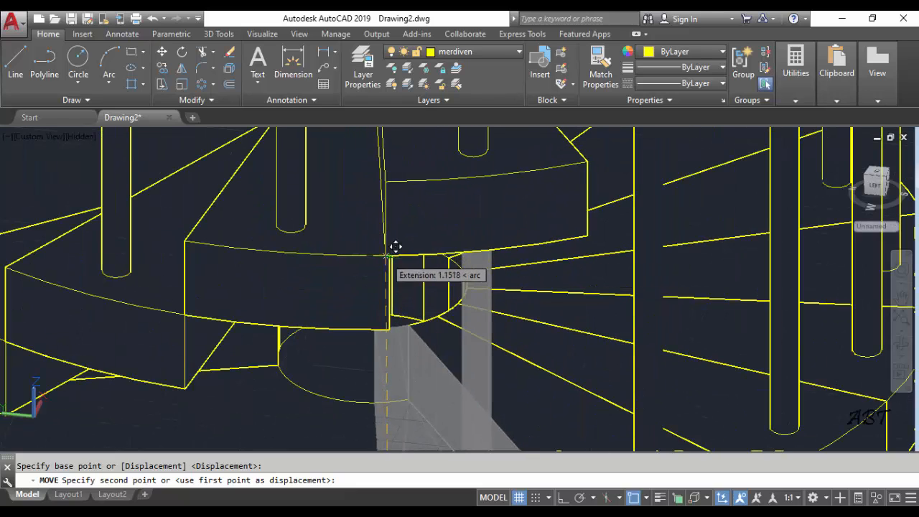
{"action": "left_click", "coordinate": [387, 256]}
Move the seventh step with its baluster up so its lower outer corner sits on the sixth step's top outer corner
{"action": "scroll", "coordinate": [391, 260], "scroll_direction": "down", "scroll_amount": 6}
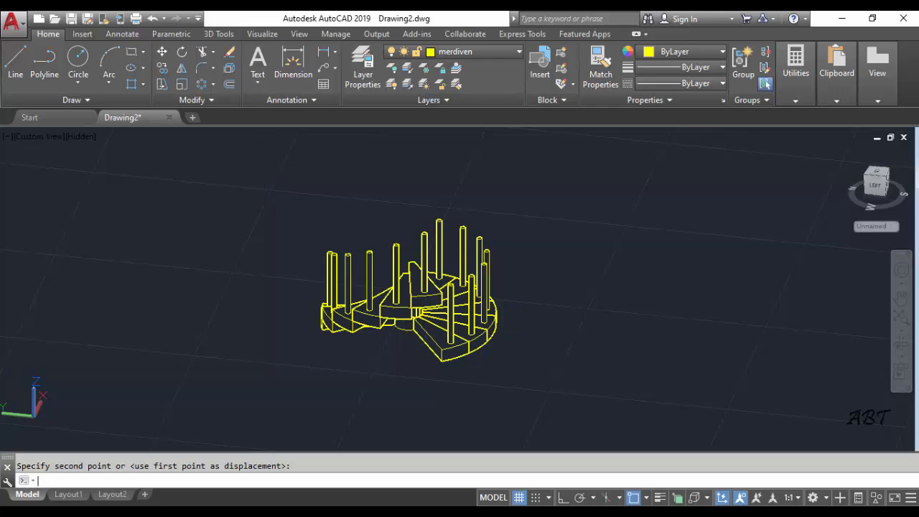
{"action": "key", "text": "Return"}
{"action": "left_click", "coordinate": [453, 349]}
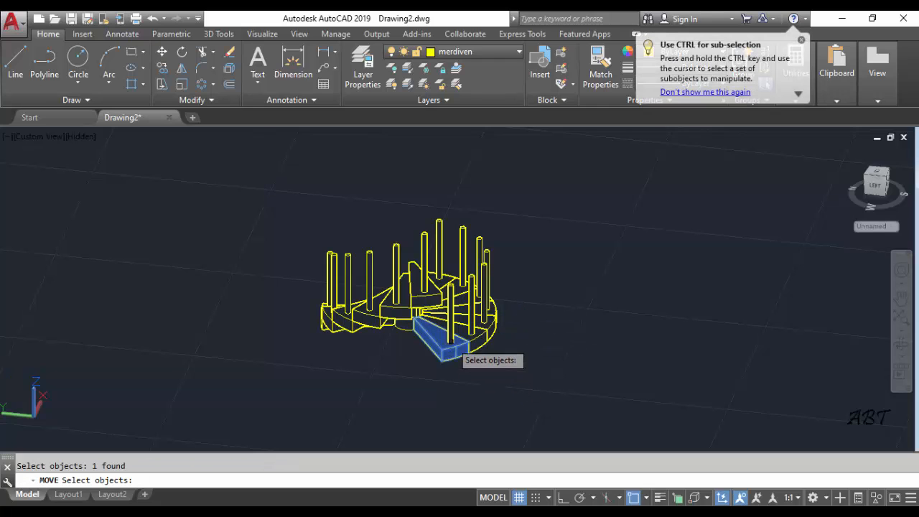
{"action": "key", "text": "Return"}
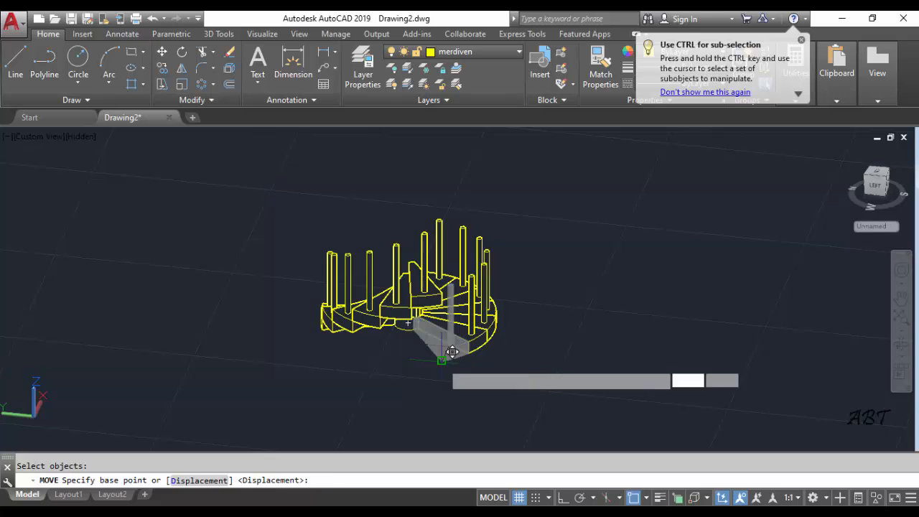
{"action": "left_click", "coordinate": [439, 351]}
{"action": "scroll", "coordinate": [453, 283], "scroll_direction": "up", "scroll_amount": 5}
{"action": "scroll", "coordinate": [452, 284], "scroll_direction": "up", "scroll_amount": 5}
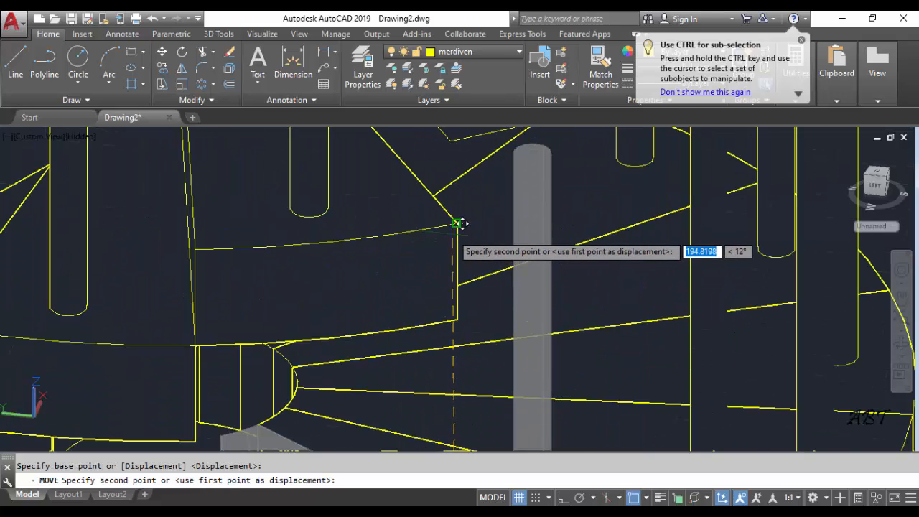
{"action": "left_click", "coordinate": [467, 213]}
Move the eighth step with its baluster up so its lower outer corner sits on the seventh step's top outer corner
{"action": "scroll", "coordinate": [467, 212], "scroll_direction": "down", "scroll_amount": 8}
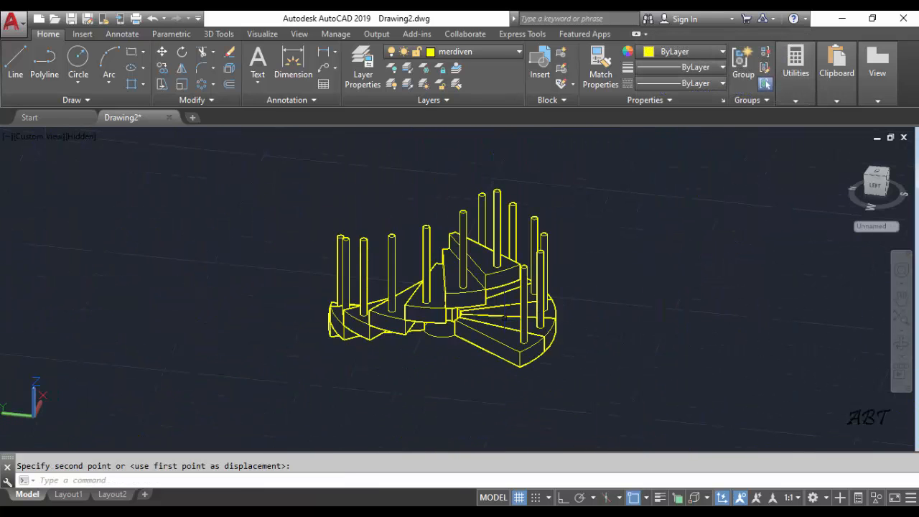
{"action": "middle_click_drag", "start_coordinate": [530, 354], "coordinate": [486, 336]}
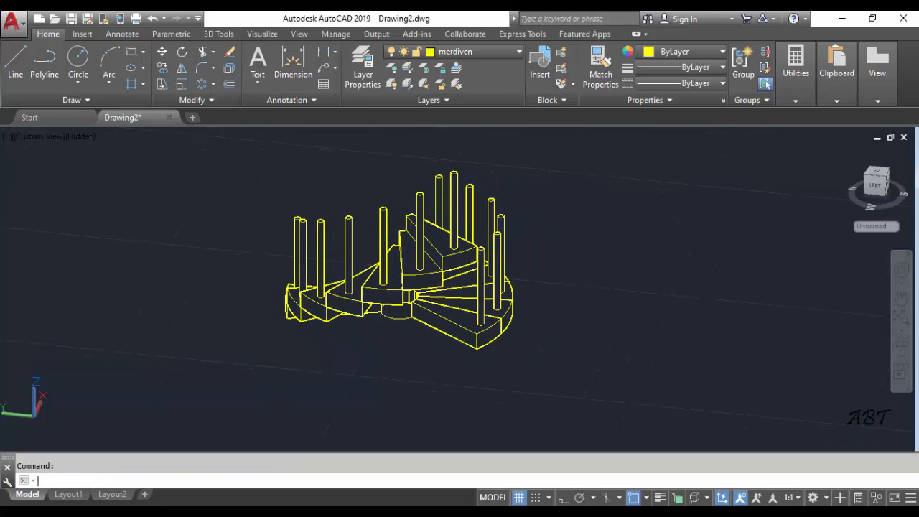
{"action": "left_click", "coordinate": [478, 329]}
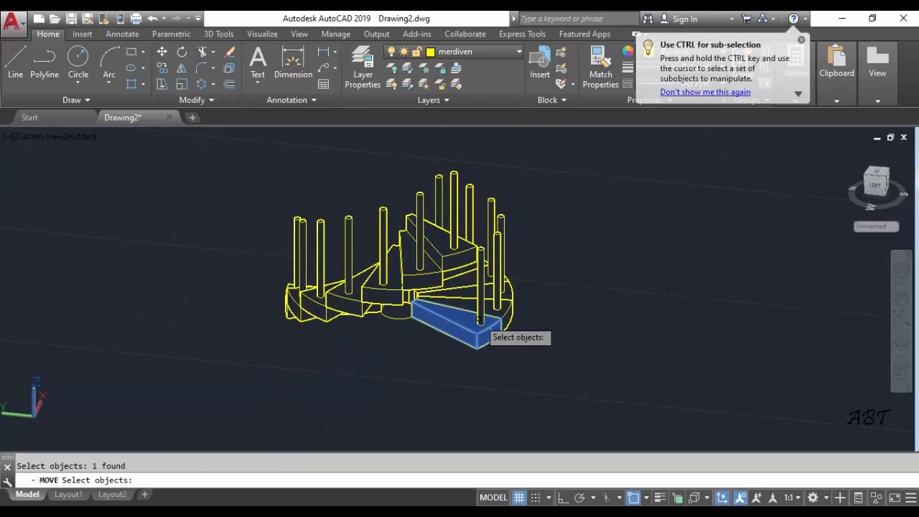
{"action": "key", "text": "Return"}
{"action": "left_click", "coordinate": [479, 352]}
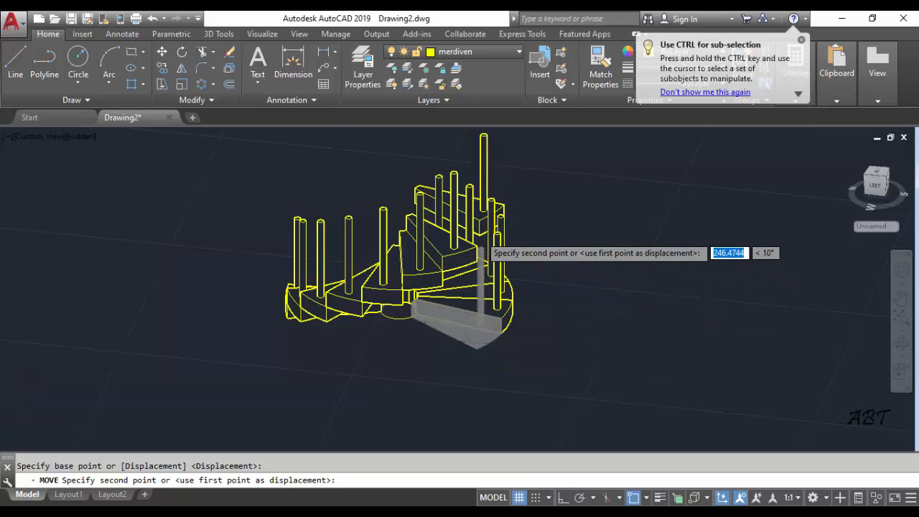
{"action": "scroll", "coordinate": [485, 253], "scroll_direction": "up", "scroll_amount": 5}
{"action": "scroll", "coordinate": [480, 251], "scroll_direction": "up", "scroll_amount": 2}
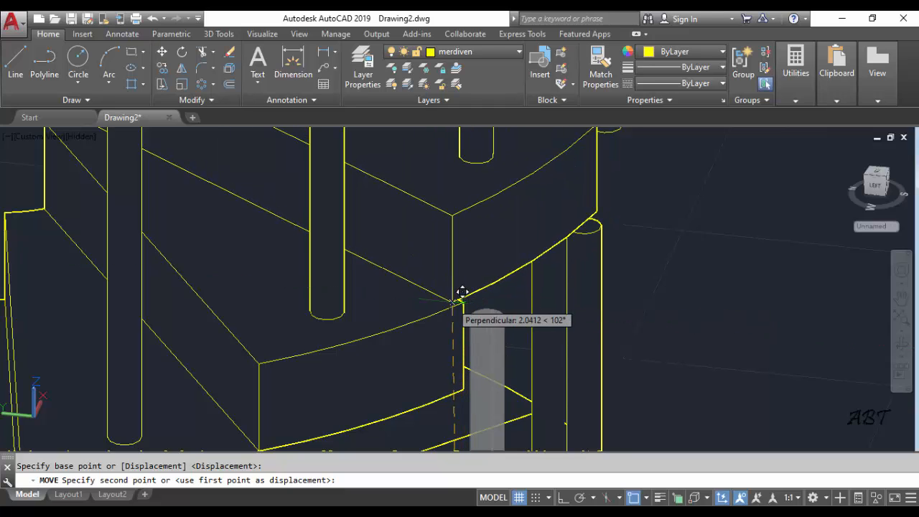
{"action": "left_click", "coordinate": [473, 292]}
Move the ninth step with its baluster up so its lower outer corner sits on the eighth step's top outer corner
{"action": "scroll", "coordinate": [547, 308], "scroll_direction": "down", "scroll_amount": 3}
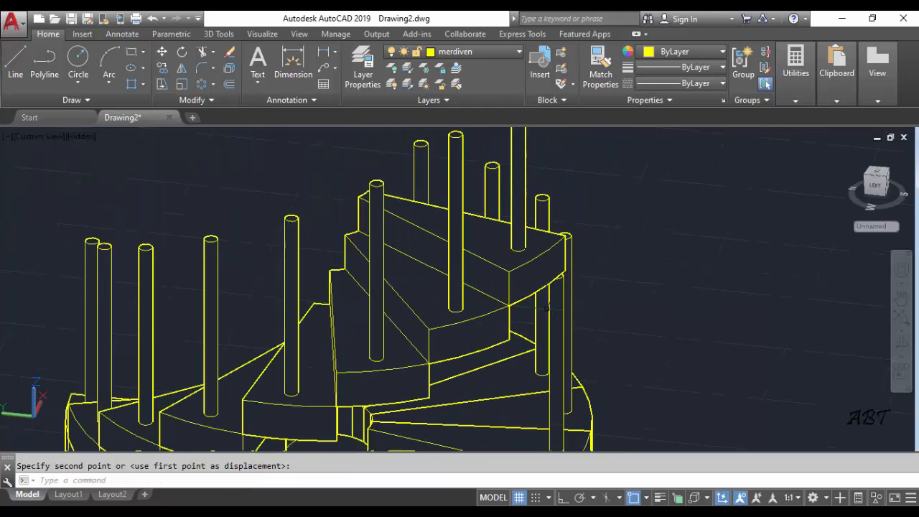
{"action": "left_click", "coordinate": [613, 312]}
{"action": "middle_click_drag", "start_coordinate": [594, 323], "coordinate": [511, 219], "text": "shift"}
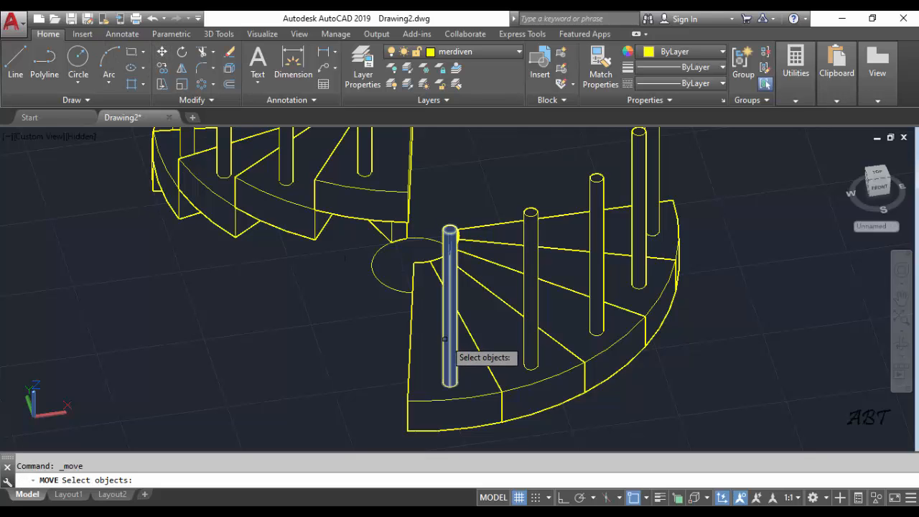
{"action": "left_click", "coordinate": [450, 367]}
{"action": "key", "text": "Return"}
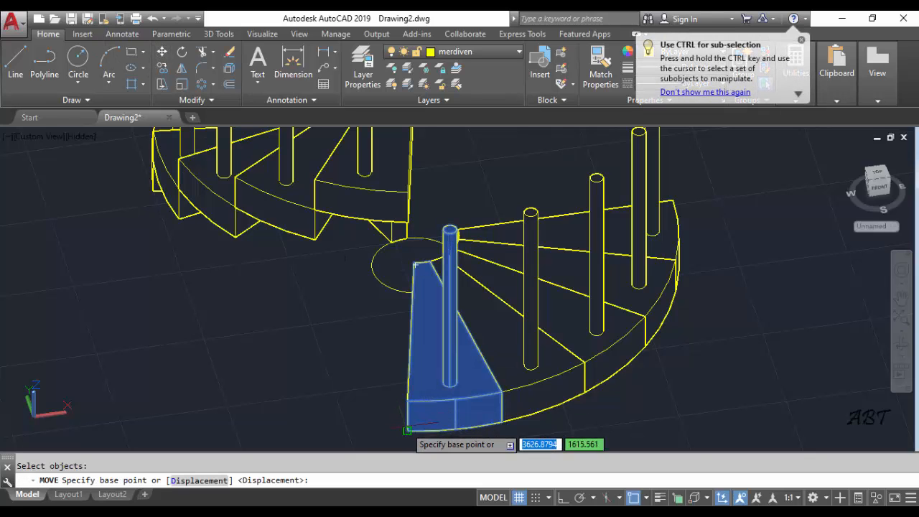
{"action": "left_click", "coordinate": [415, 265]}
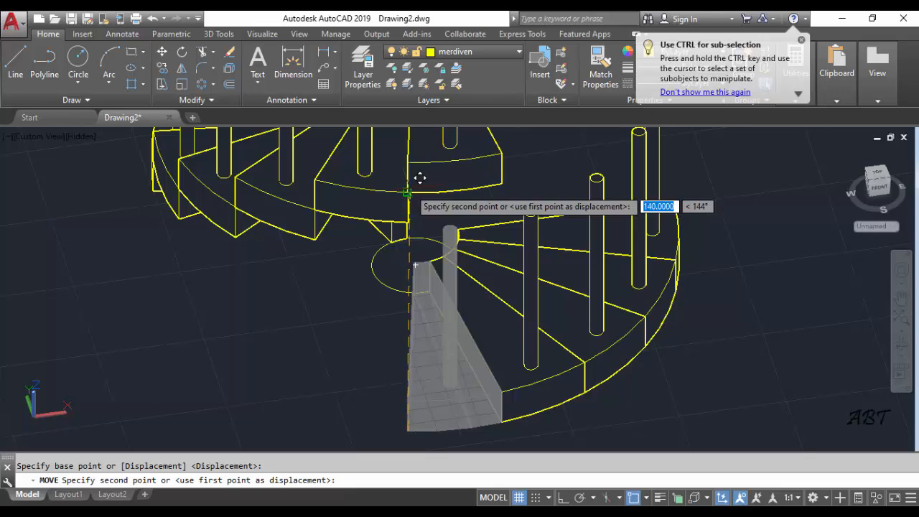
{"action": "left_click", "coordinate": [415, 178]}
Move the tenth step with its baluster up so its lower outer corner sits on the ninth step's top outer corner
{"action": "key", "text": "Return"}
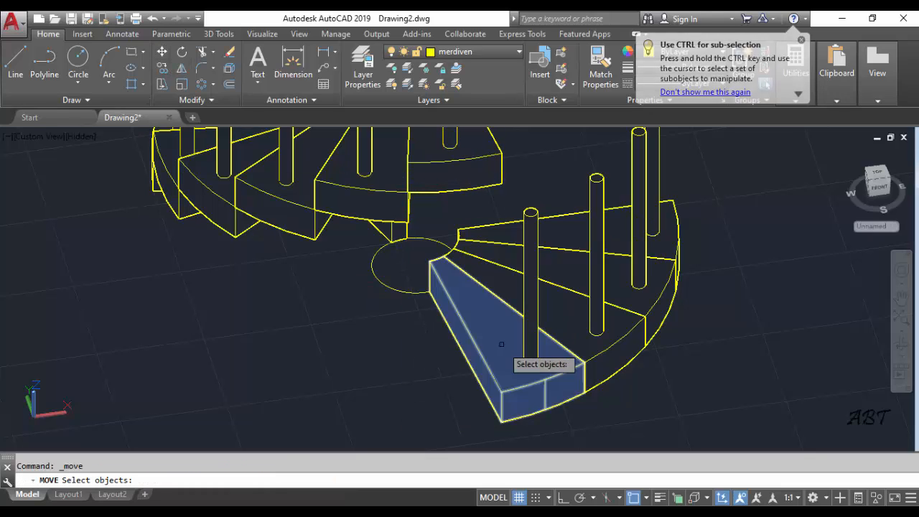
{"action": "left_click", "coordinate": [518, 364]}
{"action": "left_click", "coordinate": [533, 348]}
{"action": "key", "text": "Return"}
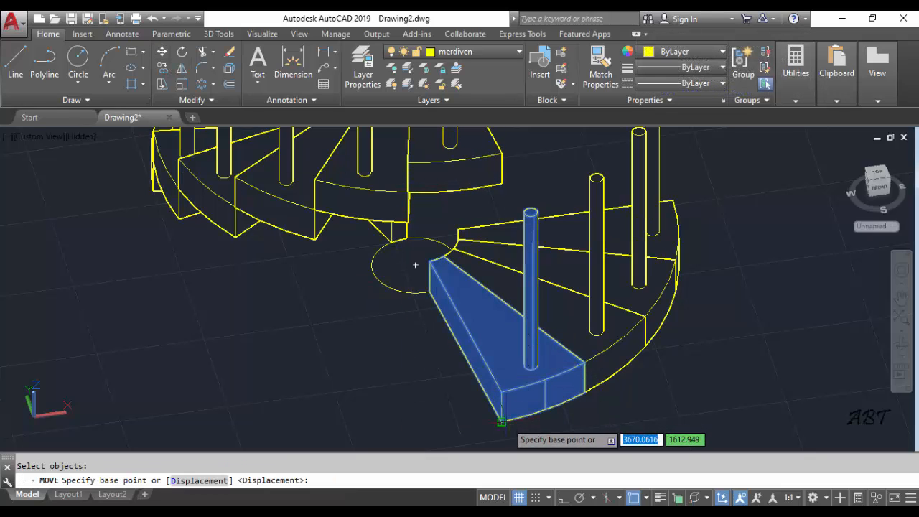
{"action": "left_click", "coordinate": [501, 419]}
{"action": "scroll", "coordinate": [495, 318], "scroll_direction": "down", "scroll_amount": 5}
{"action": "middle_click_drag", "start_coordinate": [494, 318], "coordinate": [493, 352]}
{"action": "scroll", "coordinate": [493, 351], "scroll_direction": "up", "scroll_amount": 6}
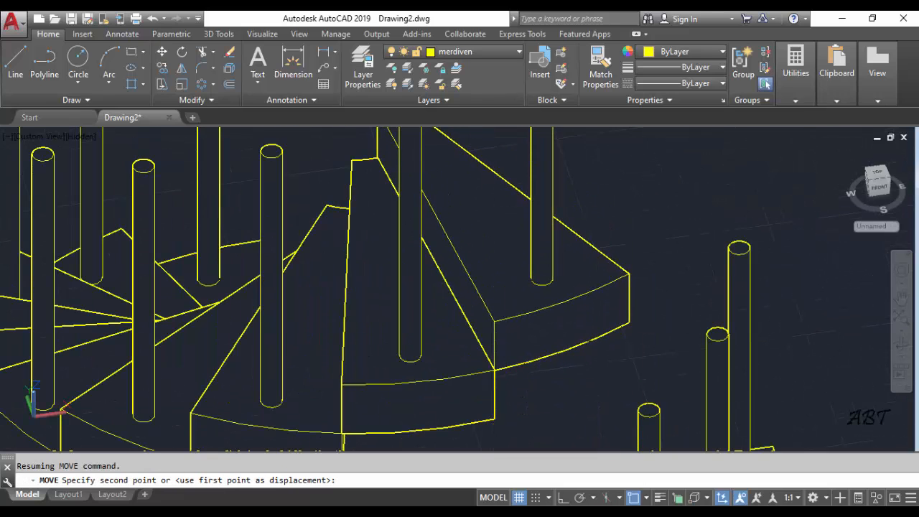
{"action": "scroll", "coordinate": [512, 289], "scroll_direction": "down", "scroll_amount": 8}
Move the eleventh step with its baluster up so its lower outer corner sits on the tenth step's top outer corner
{"action": "middle_click_drag", "start_coordinate": [512, 289], "coordinate": [504, 252]}
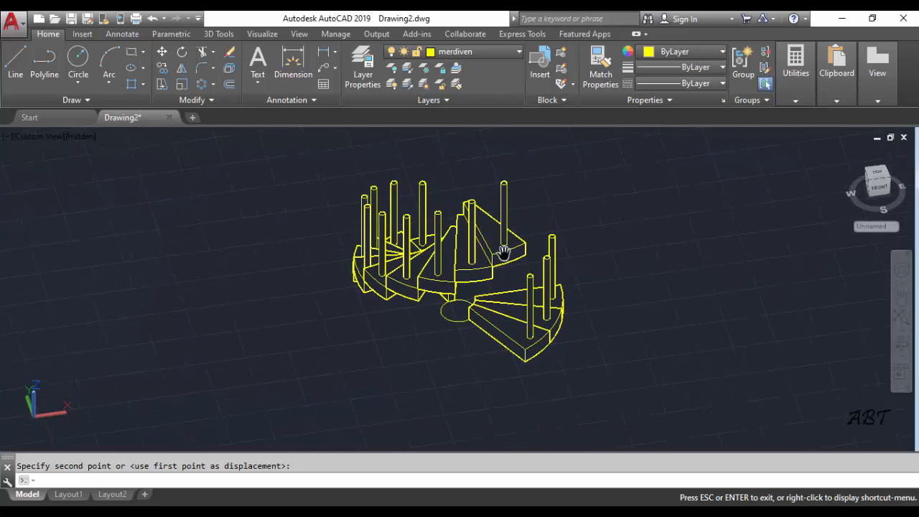
{"action": "middle_click_drag", "start_coordinate": [556, 319], "coordinate": [501, 312], "text": "shift"}
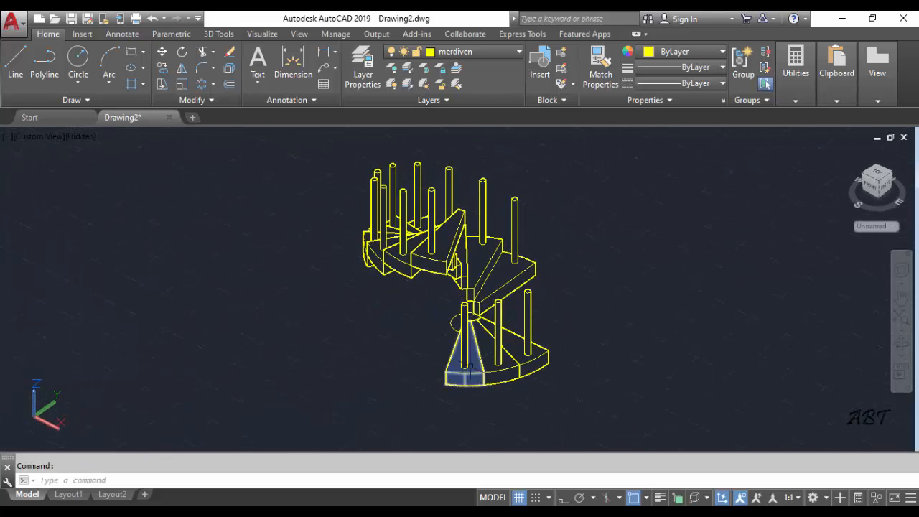
{"action": "scroll", "coordinate": [469, 364], "scroll_direction": "up", "scroll_amount": 3}
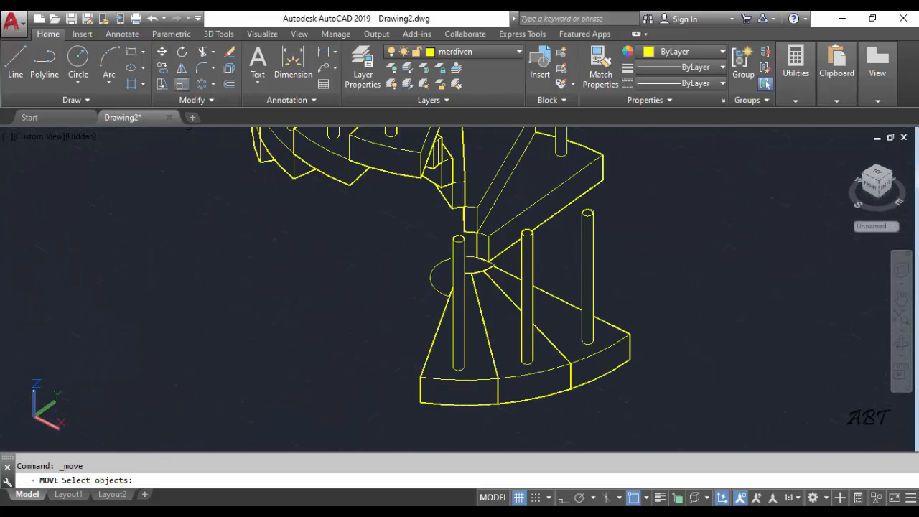
{"action": "left_click", "coordinate": [461, 370]}
{"action": "left_click", "coordinate": [445, 388]}
{"action": "key", "text": "Return"}
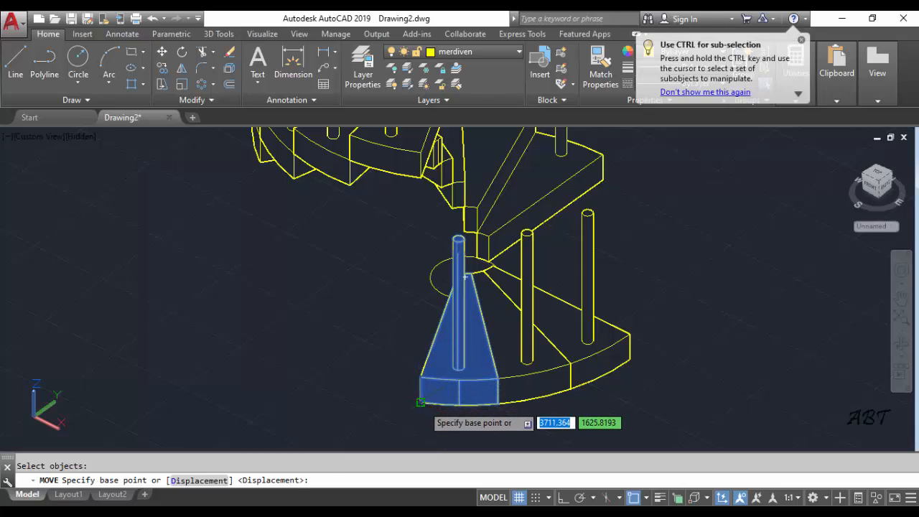
{"action": "left_click", "coordinate": [420, 402]}
{"action": "scroll", "coordinate": [431, 345], "scroll_direction": "down", "scroll_amount": 3}
{"action": "middle_click_drag", "start_coordinate": [435, 328], "coordinate": [440, 331], "text": "shift"}
{"action": "scroll", "coordinate": [442, 332], "scroll_direction": "up", "scroll_amount": 5}
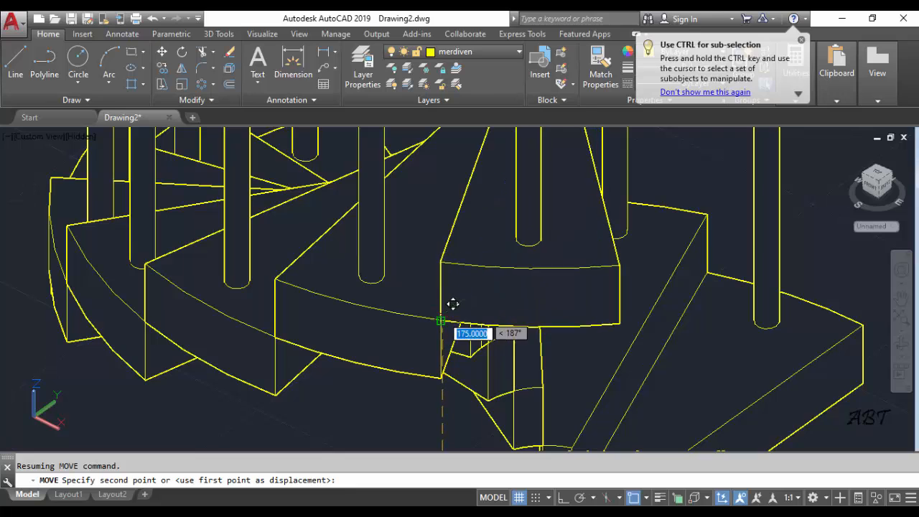
{"action": "left_click", "coordinate": [452, 305]}
Move the twelfth step with its baluster up so its lower outer corner sits on the eleventh step's top outer corner
{"action": "scroll", "coordinate": [452, 307], "scroll_direction": "down", "scroll_amount": 5}
{"action": "middle_click_drag", "start_coordinate": [503, 350], "coordinate": [456, 237]}
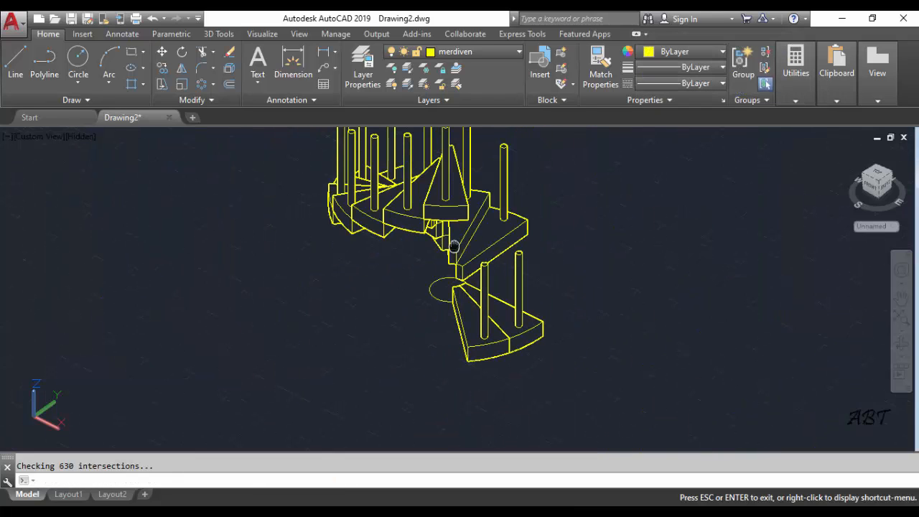
{"action": "left_click", "coordinate": [486, 366]}
{"action": "left_click", "coordinate": [470, 321]}
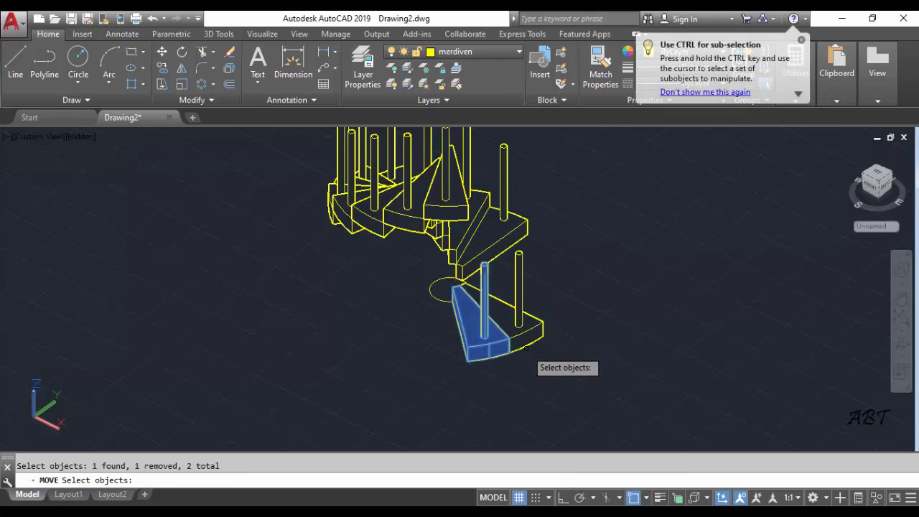
{"action": "key", "text": "Return"}
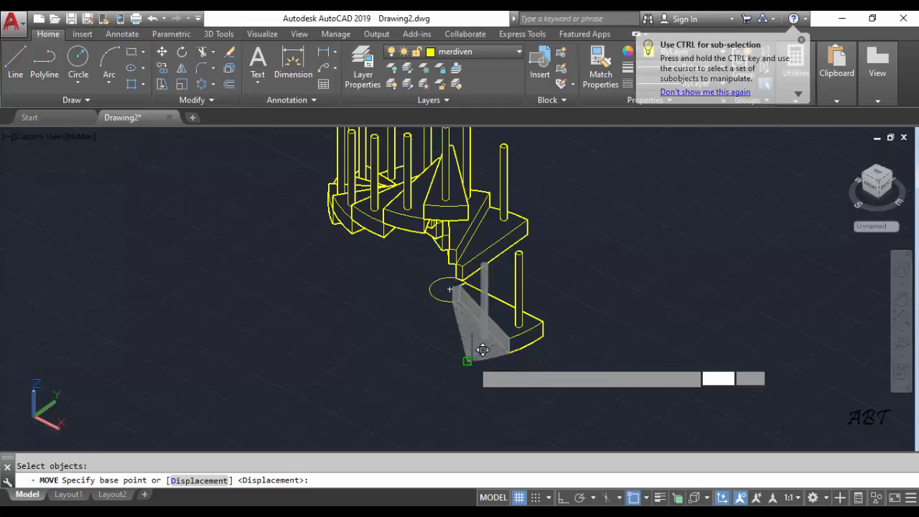
{"action": "left_click", "coordinate": [469, 362]}
{"action": "scroll", "coordinate": [464, 305], "scroll_direction": "down", "scroll_amount": 3}
{"action": "scroll", "coordinate": [464, 305], "scroll_direction": "up", "scroll_amount": 8}
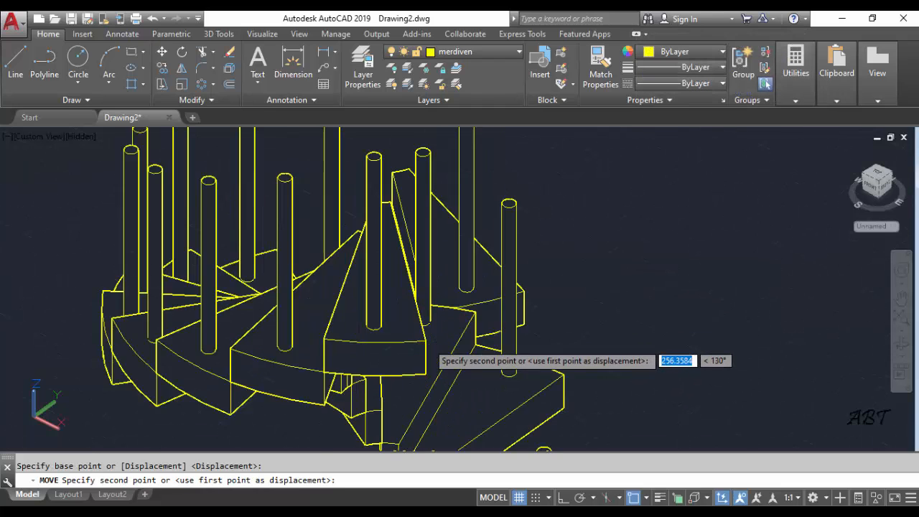
{"action": "left_click", "coordinate": [436, 330]}
Move the thirteenth step with its baluster up so its lower outer corner sits on the twelfth step's top outer corner
{"action": "scroll", "coordinate": [436, 329], "scroll_direction": "down", "scroll_amount": 7}
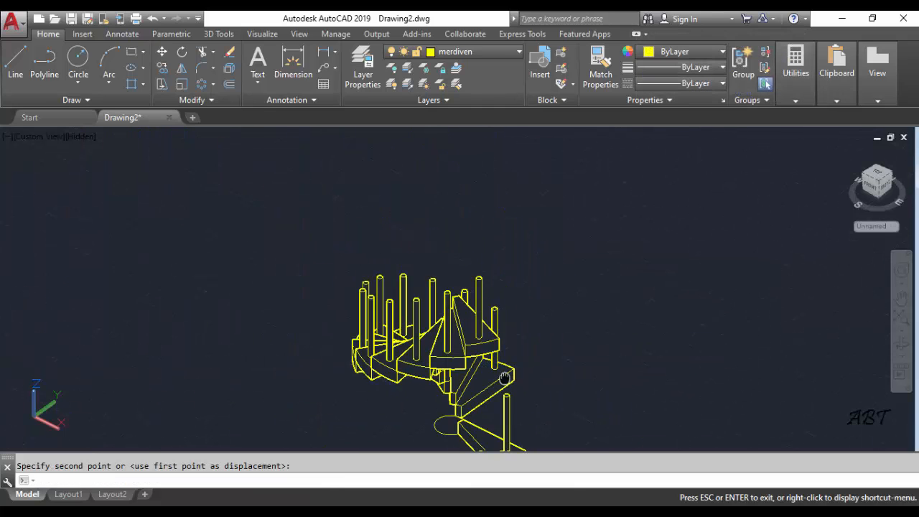
{"action": "left_click", "coordinate": [162, 53]}
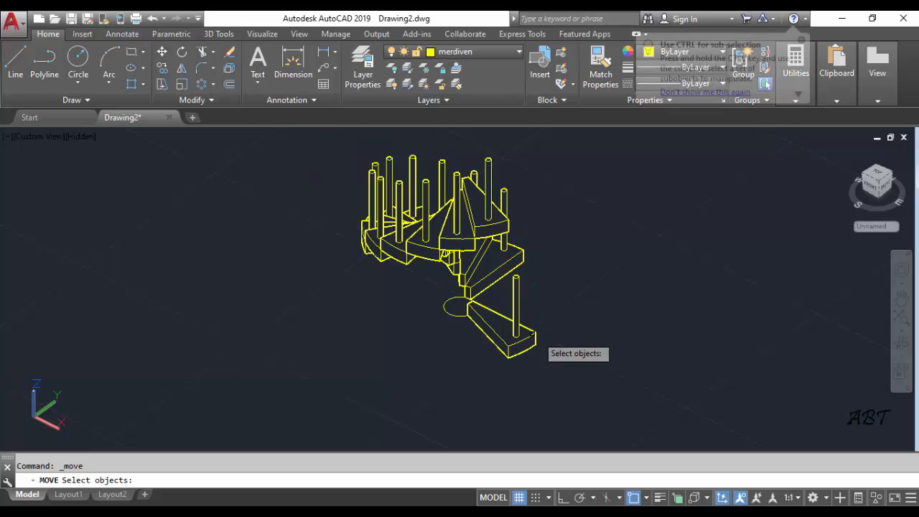
{"action": "left_click", "coordinate": [555, 311]}
{"action": "left_click", "coordinate": [521, 349]}
{"action": "key", "text": "Return"}
{"action": "left_click", "coordinate": [508, 357]}
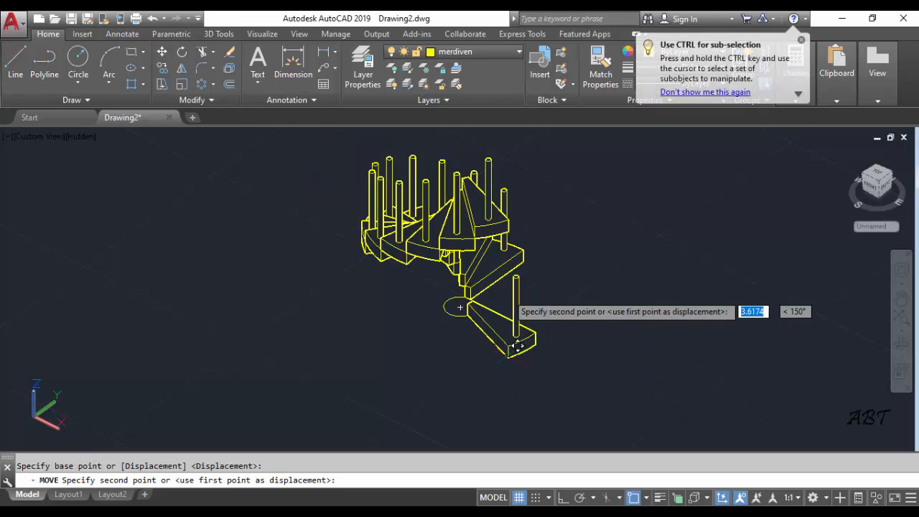
{"action": "scroll", "coordinate": [519, 287], "scroll_direction": "up", "scroll_amount": 8}
{"action": "middle_click_drag", "start_coordinate": [523, 183], "coordinate": [500, 324]}
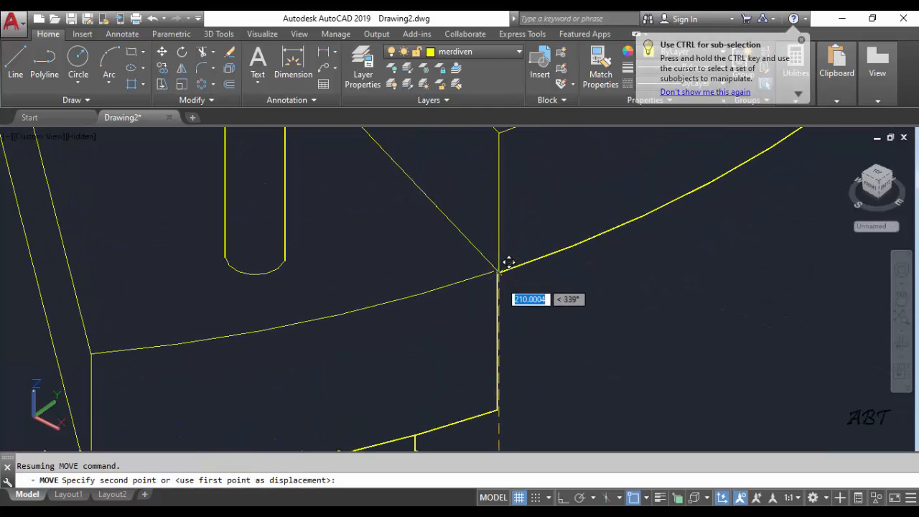
{"action": "scroll", "coordinate": [507, 261], "scroll_direction": "up", "scroll_amount": 3}
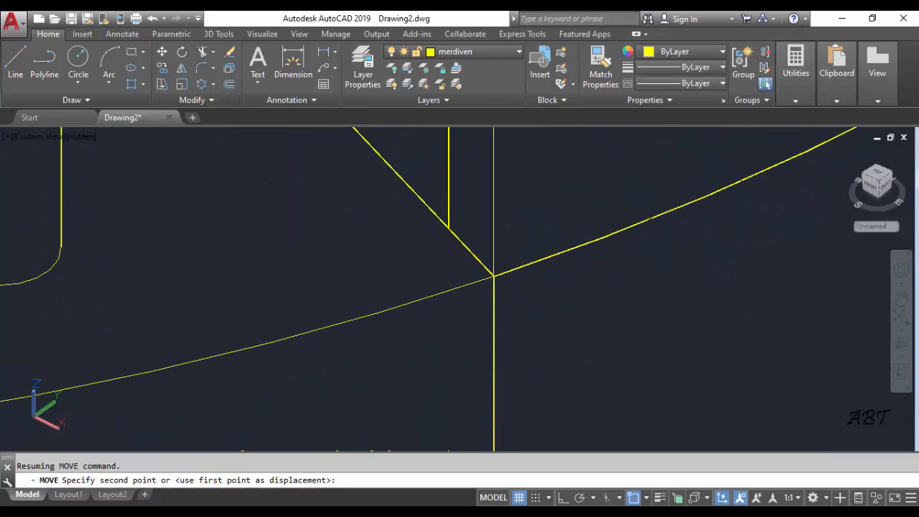
{"action": "scroll", "coordinate": [567, 323], "scroll_direction": "down", "scroll_amount": 6}
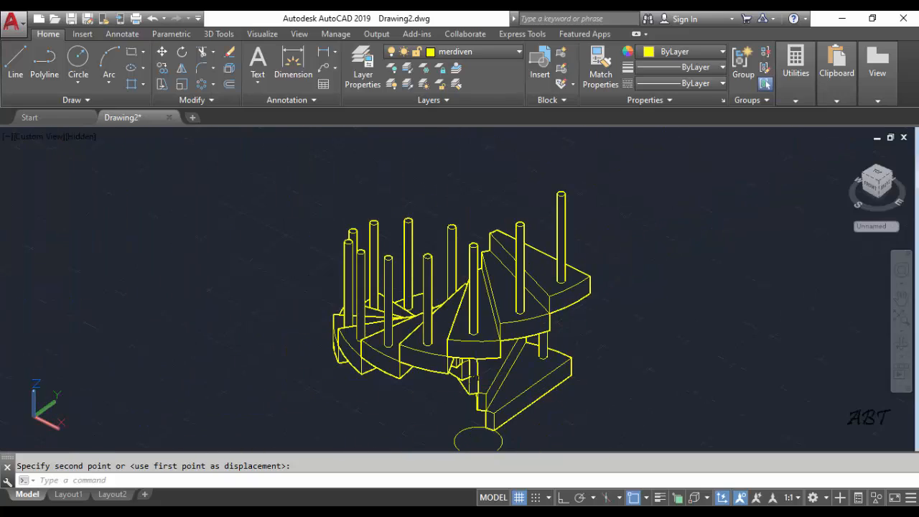
Turn off the grid display around the staircase model
{"action": "middle_click_drag", "start_coordinate": [389, 356], "coordinate": [139, 372], "text": "shift"}
{"action": "scroll", "coordinate": [343, 311], "scroll_direction": "up", "scroll_amount": 2}
{"action": "scroll", "coordinate": [394, 342], "scroll_direction": "down", "scroll_amount": 3}
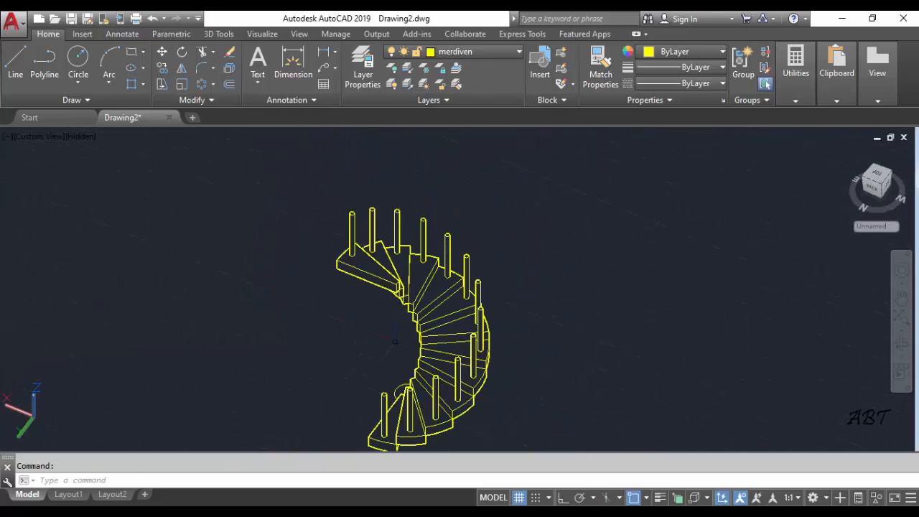
{"action": "left_click", "coordinate": [520, 499]}
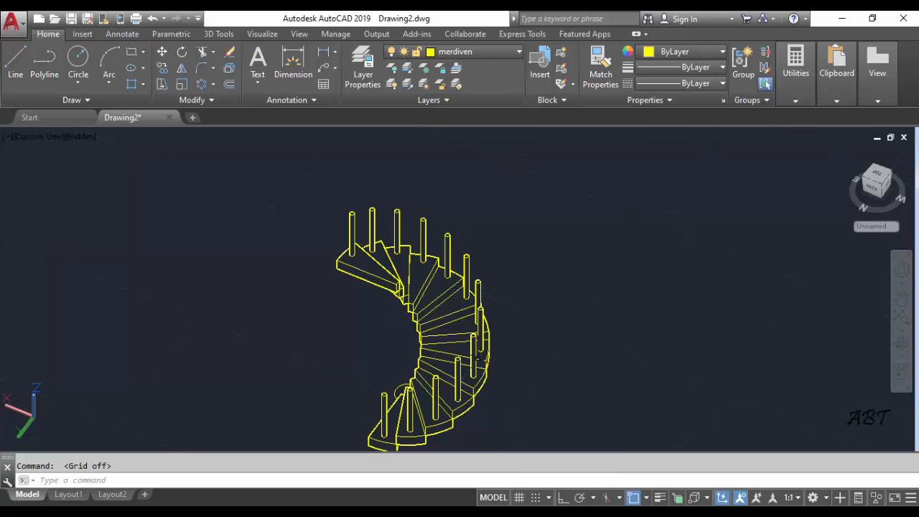
{"action": "mouse_move", "coordinate": [433, 328]}
{"action": "middle_mouse_down", "text": "shift"}
{"action": "mouse_move", "coordinate": [390, 328]}
{"action": "mouse_move", "coordinate": [596, 283]}
{"action": "mouse_move", "coordinate": [683, 280]}
{"action": "mouse_move", "coordinate": [437, 325]}
{"action": "middle_mouse_up", "text": "shift"}
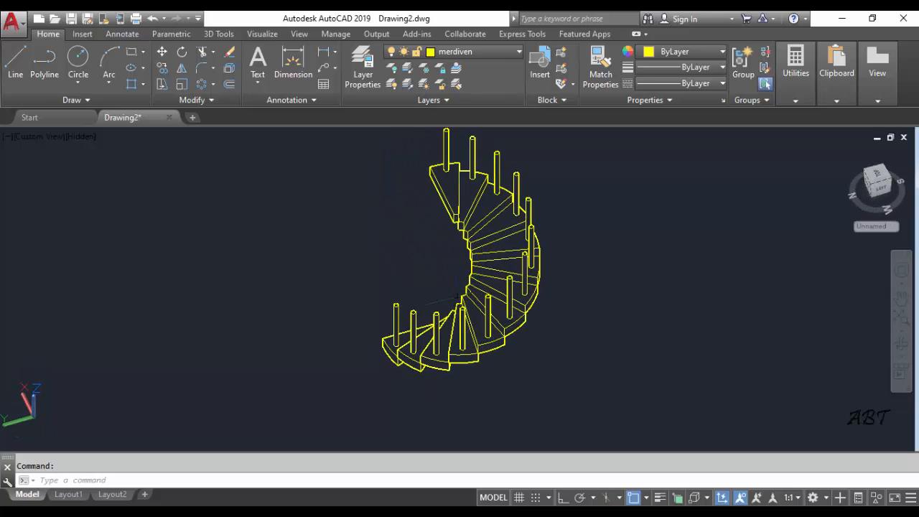
{"action": "middle_click_drag", "start_coordinate": [506, 262], "coordinate": [369, 335]}
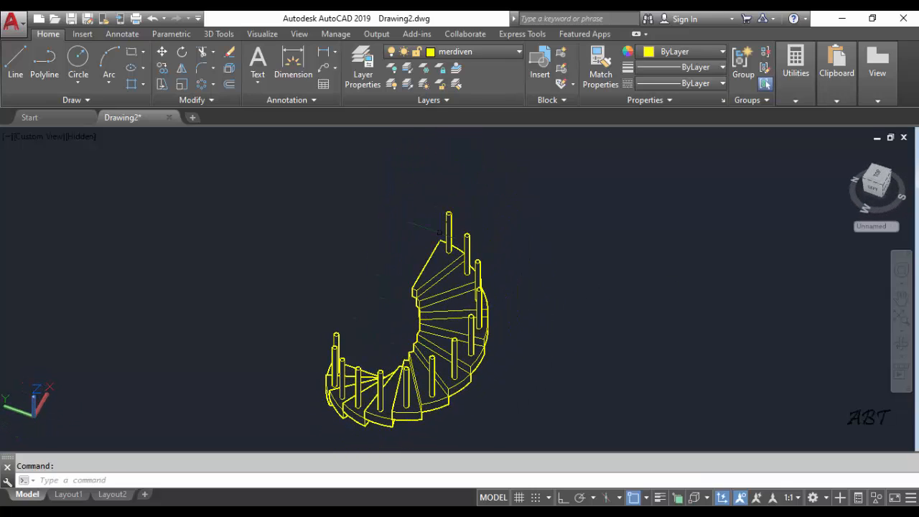
Clear all running object snap modes and enable only the Center snap
{"action": "scroll", "coordinate": [478, 182], "scroll_direction": "up", "scroll_amount": 3}
{"action": "scroll", "coordinate": [467, 212], "scroll_direction": "up", "scroll_amount": 2}
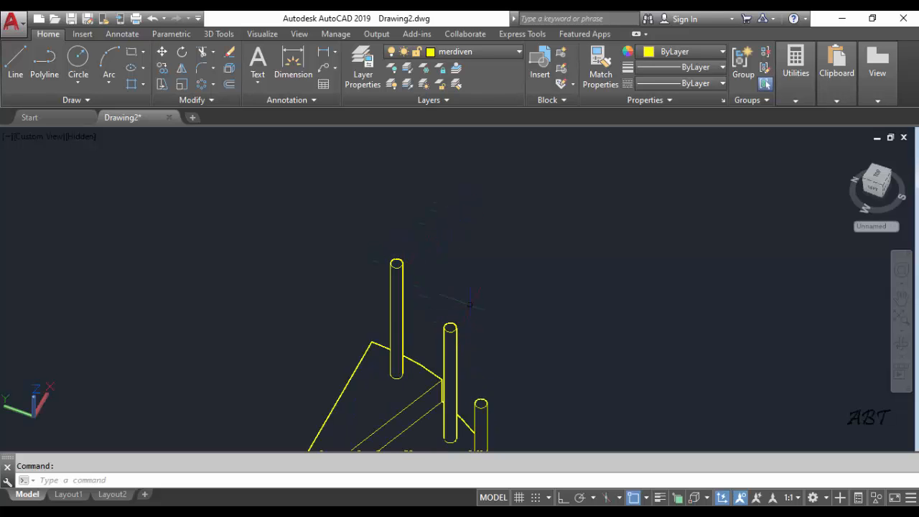
{"action": "scroll", "coordinate": [470, 304], "scroll_direction": "down", "scroll_amount": 5}
{"action": "mouse_move", "coordinate": [470, 304]}
{"action": "middle_mouse_down", "text": "shift"}
{"action": "mouse_move", "coordinate": [496, 304]}
{"action": "mouse_move", "coordinate": [482, 306]}
{"action": "middle_mouse_up", "text": "shift"}
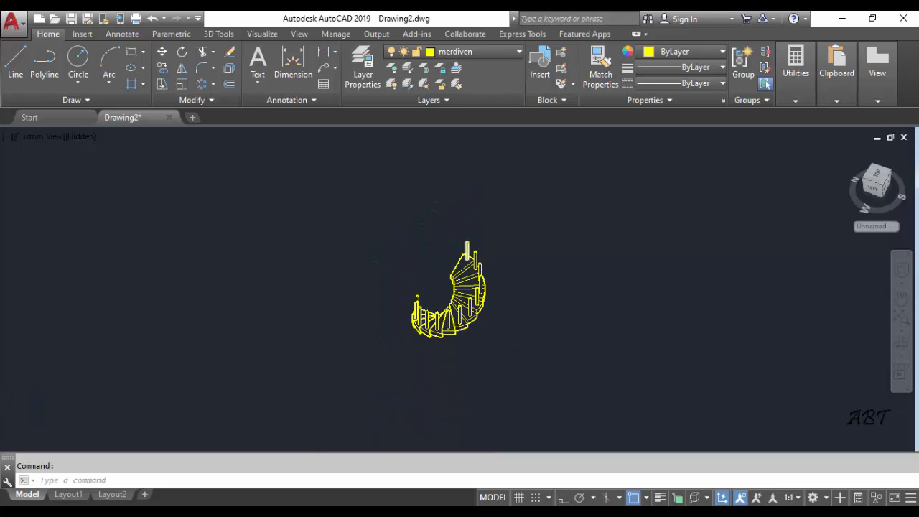
{"action": "scroll", "coordinate": [474, 248], "scroll_direction": "up", "scroll_amount": 4}
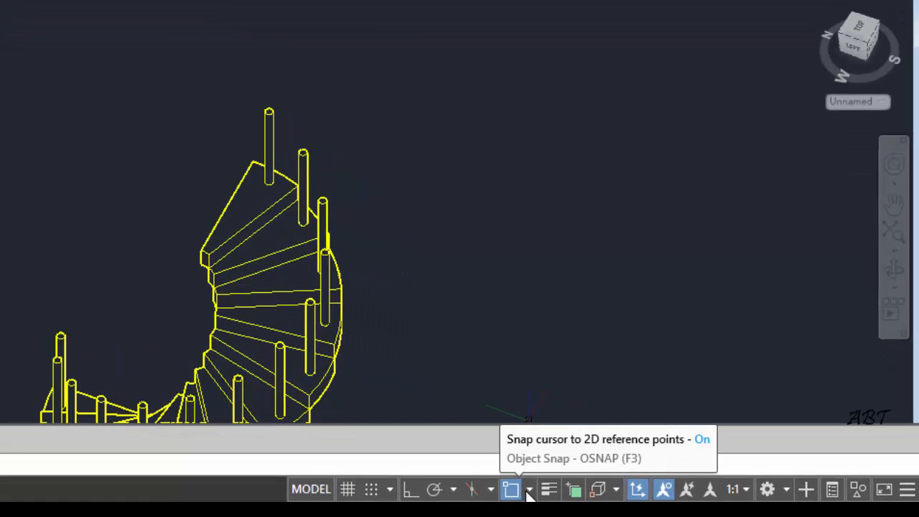
{"action": "left_click", "coordinate": [529, 490]}
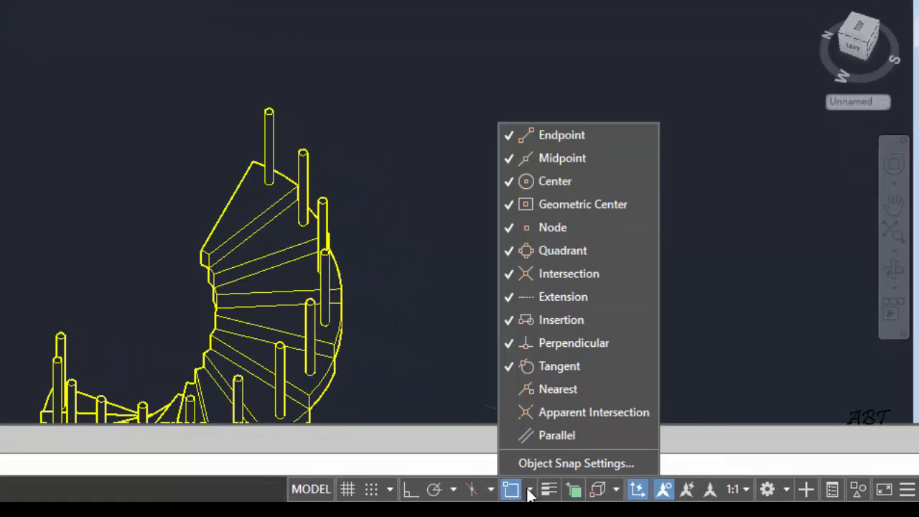
{"action": "left_click", "coordinate": [539, 463]}
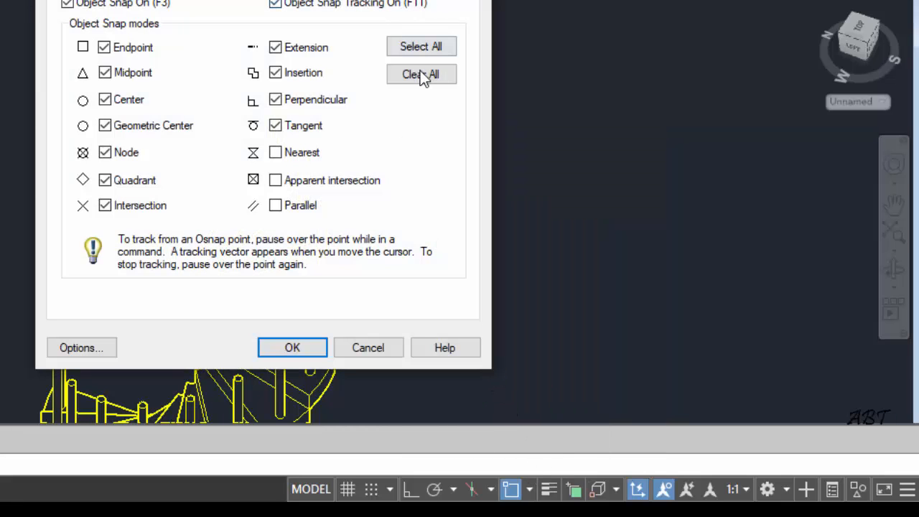
{"action": "left_click", "coordinate": [422, 75]}
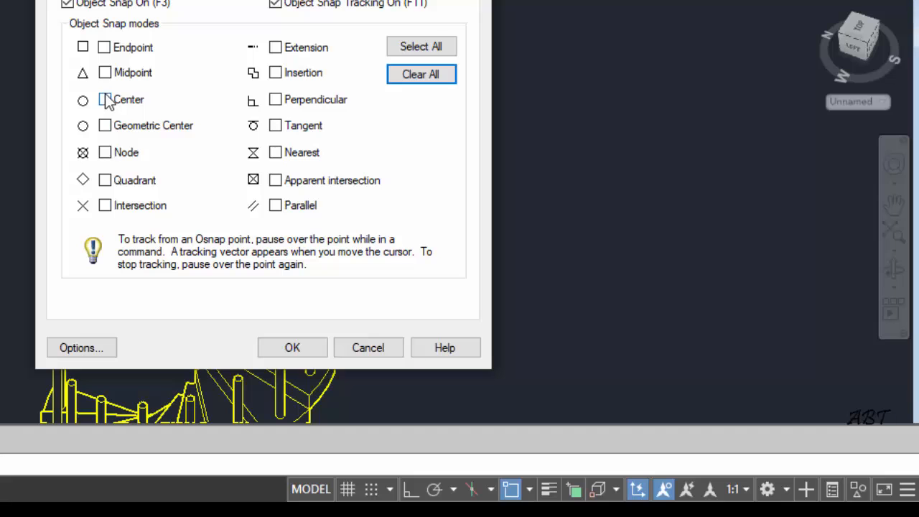
{"action": "left_click", "coordinate": [316, 348]}
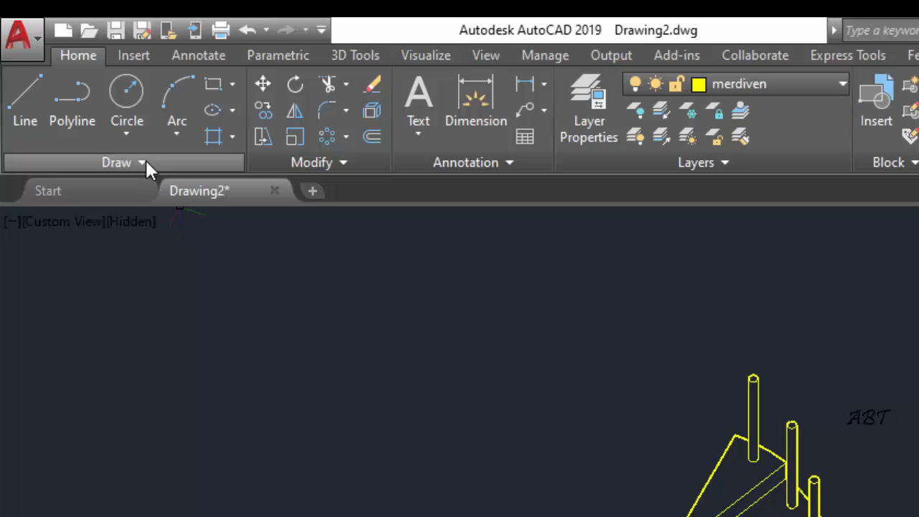
Draw a fit-point spline through the centres of all thirteen baluster tops, from the highest step down to the lowest
{"action": "left_click", "coordinate": [143, 162]}
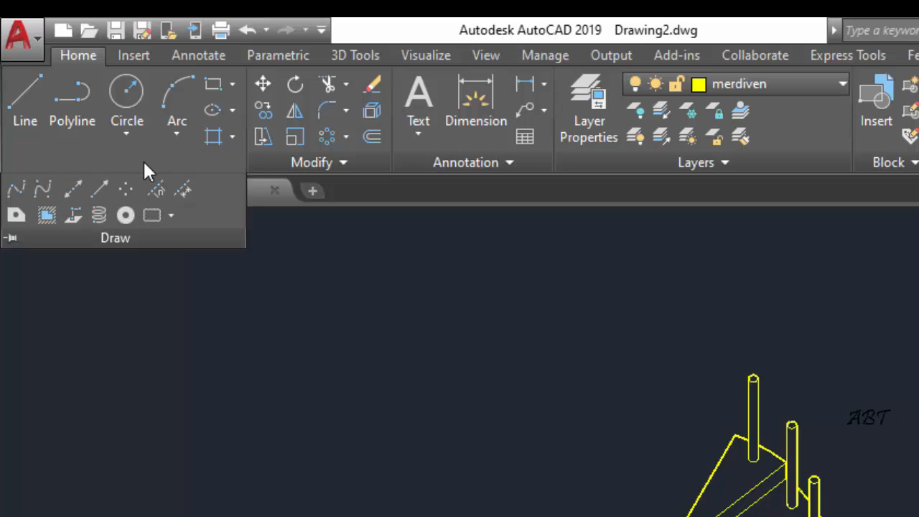
{"action": "left_click", "coordinate": [15, 189]}
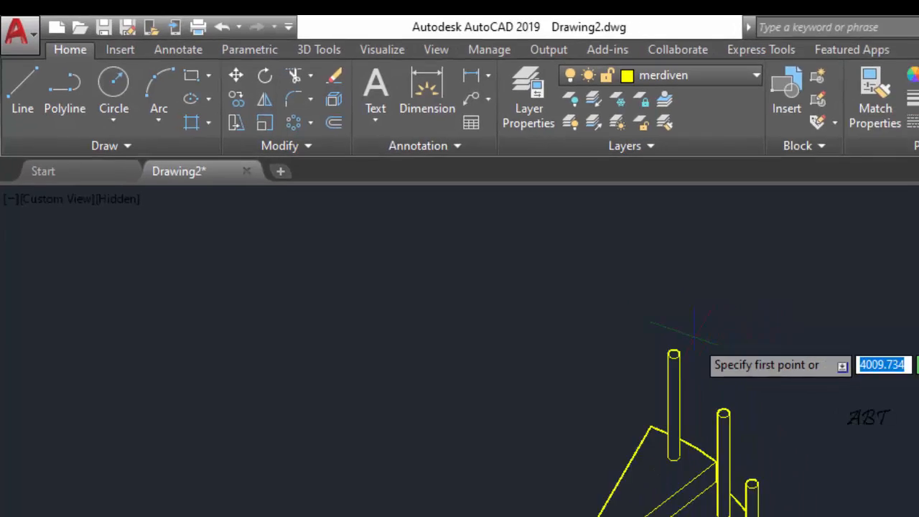
{"action": "left_click", "coordinate": [753, 378]}
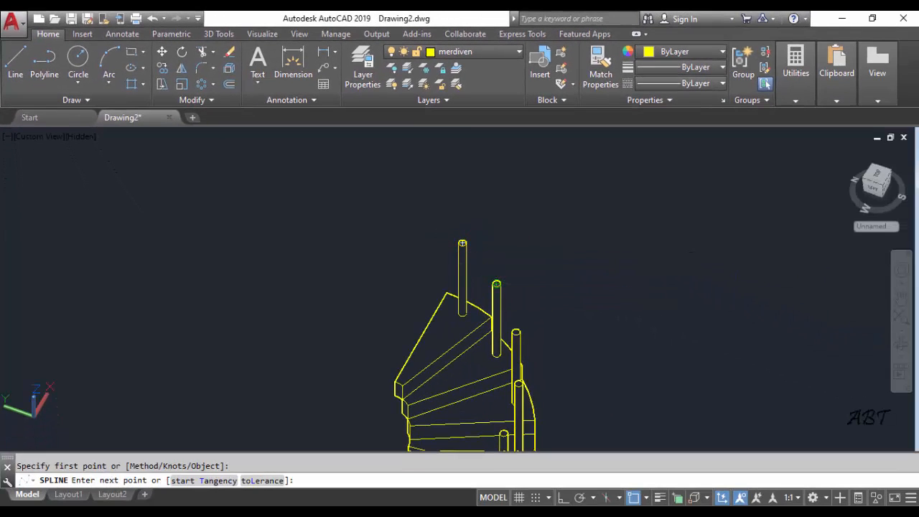
{"action": "left_click", "coordinate": [496, 284]}
{"action": "left_click", "coordinate": [516, 331]}
{"action": "scroll", "coordinate": [552, 344], "scroll_direction": "up", "scroll_amount": 4}
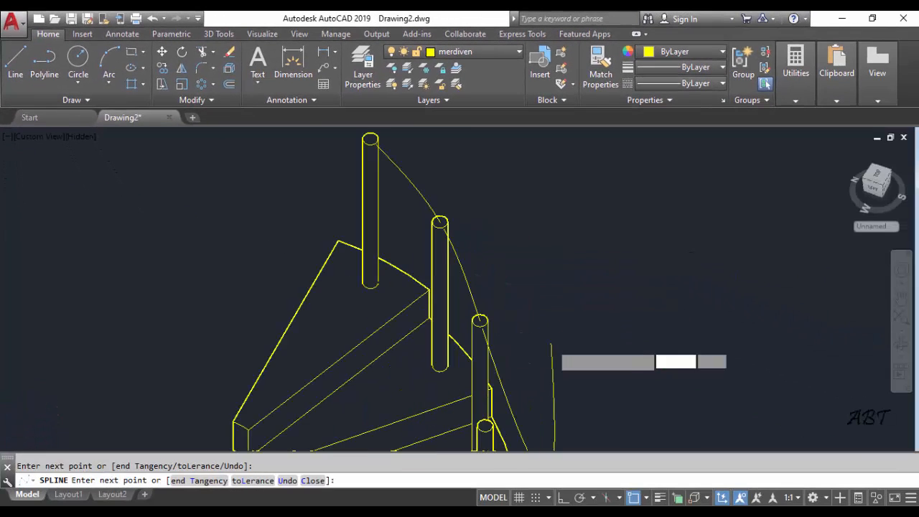
{"action": "middle_click_drag", "start_coordinate": [540, 355], "coordinate": [513, 201]}
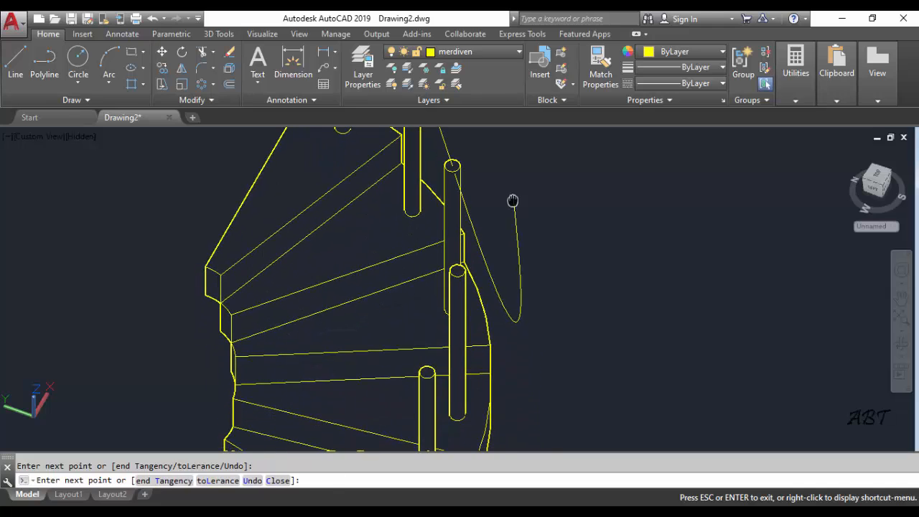
{"action": "left_click", "coordinate": [457, 271]}
{"action": "left_click", "coordinate": [427, 372]}
{"action": "scroll", "coordinate": [466, 351], "scroll_direction": "down", "scroll_amount": 2}
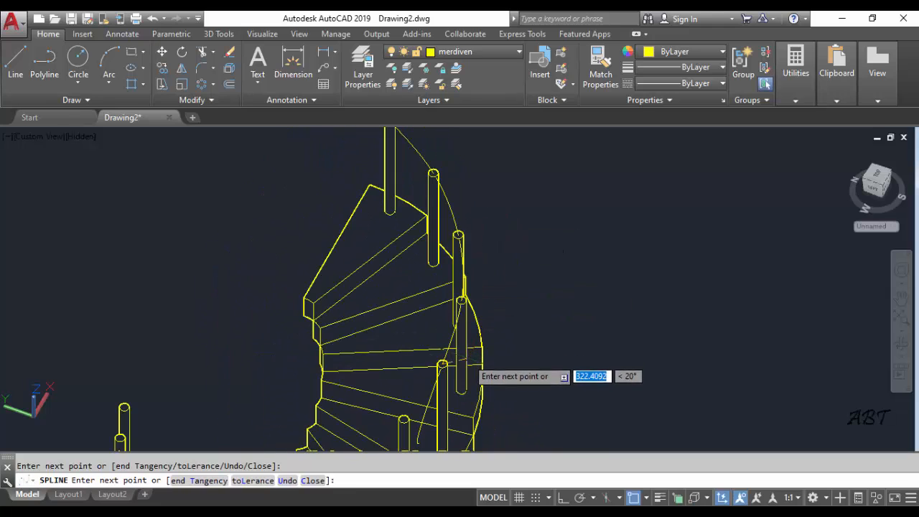
{"action": "middle_click_drag", "start_coordinate": [467, 359], "coordinate": [528, 224]}
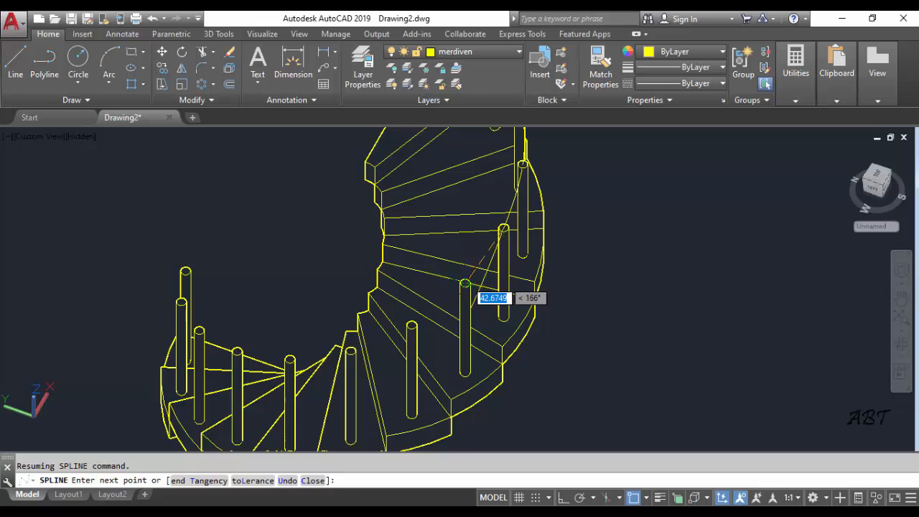
{"action": "left_click", "coordinate": [465, 283]}
{"action": "left_click", "coordinate": [411, 325]}
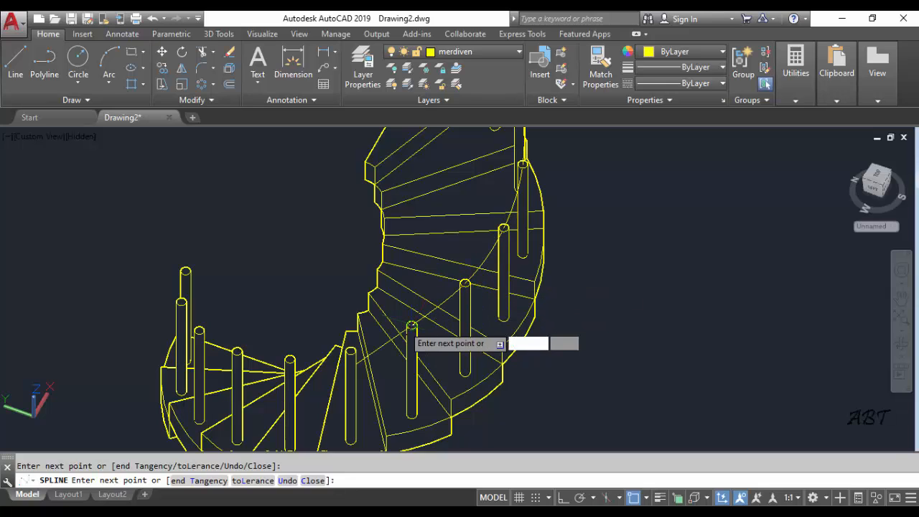
{"action": "left_click", "coordinate": [351, 352]}
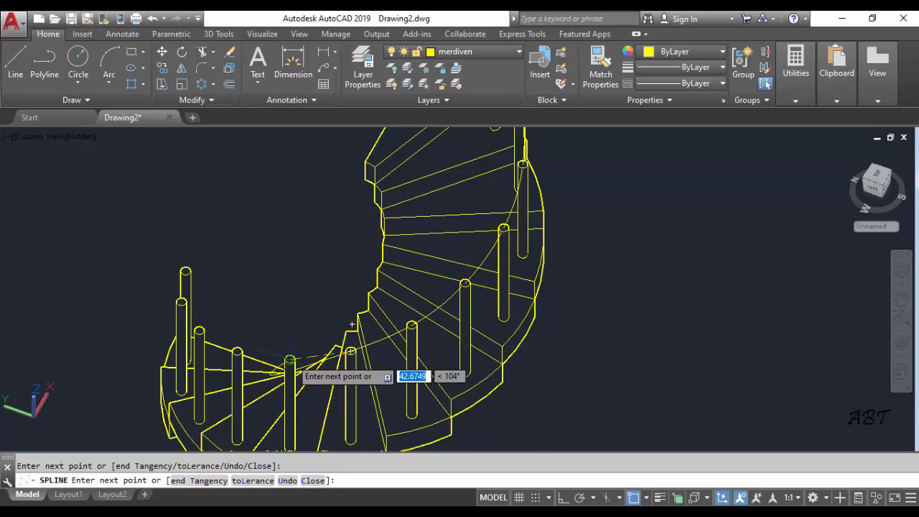
{"action": "left_click", "coordinate": [289, 359]}
{"action": "left_click", "coordinate": [238, 351]}
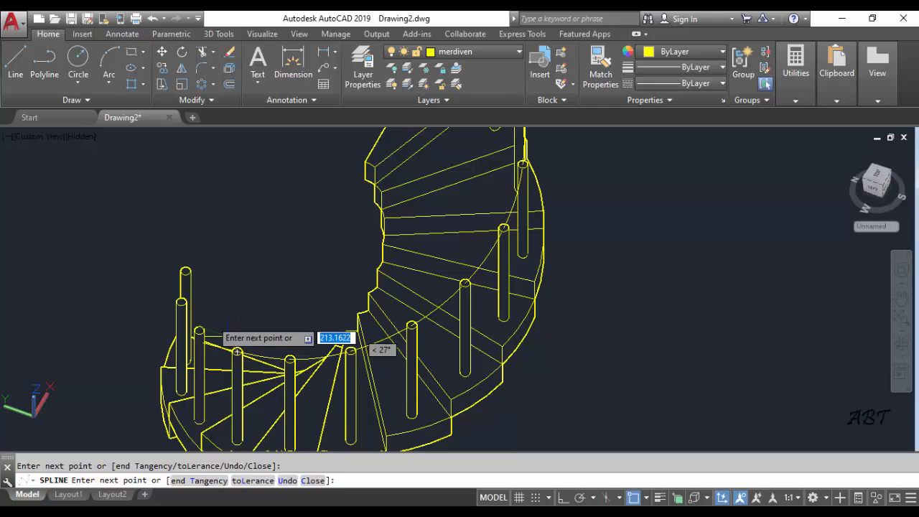
{"action": "left_click", "coordinate": [198, 331]}
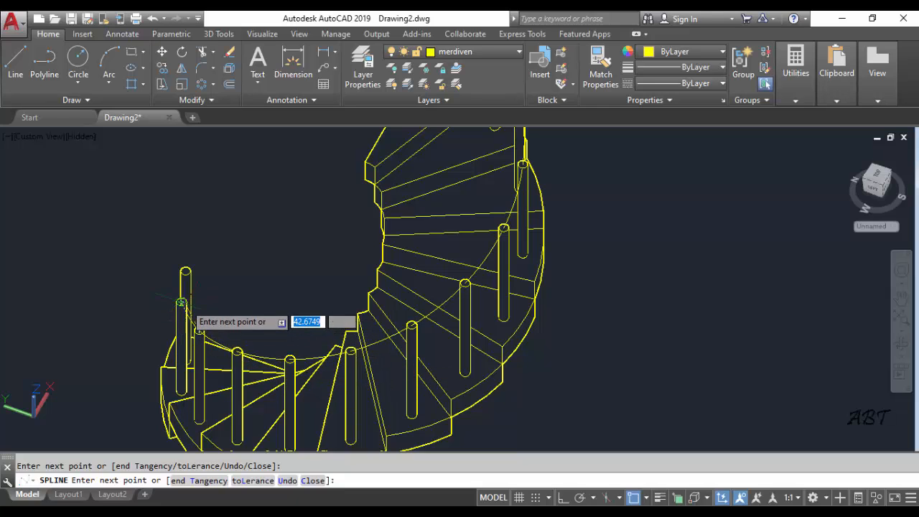
{"action": "left_click", "coordinate": [182, 303]}
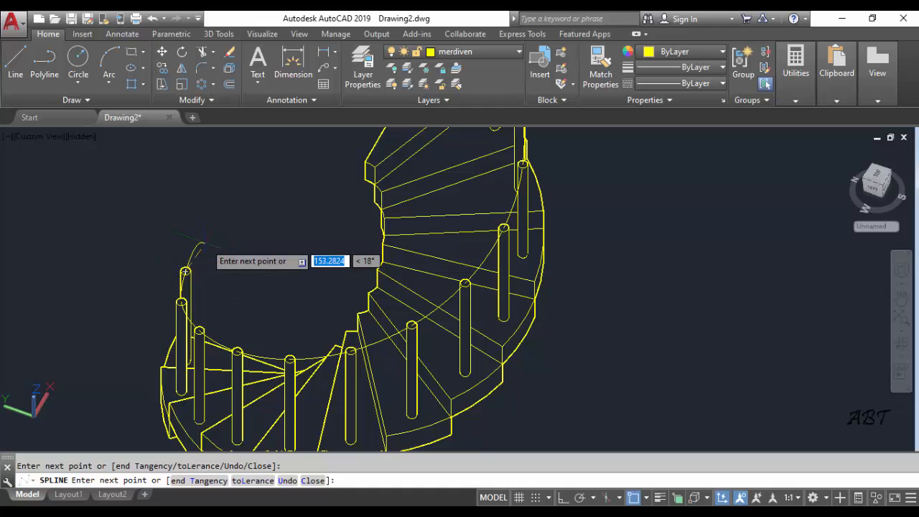
{"action": "middle_click_drag", "start_coordinate": [209, 242], "coordinate": [291, 267], "text": "shift"}
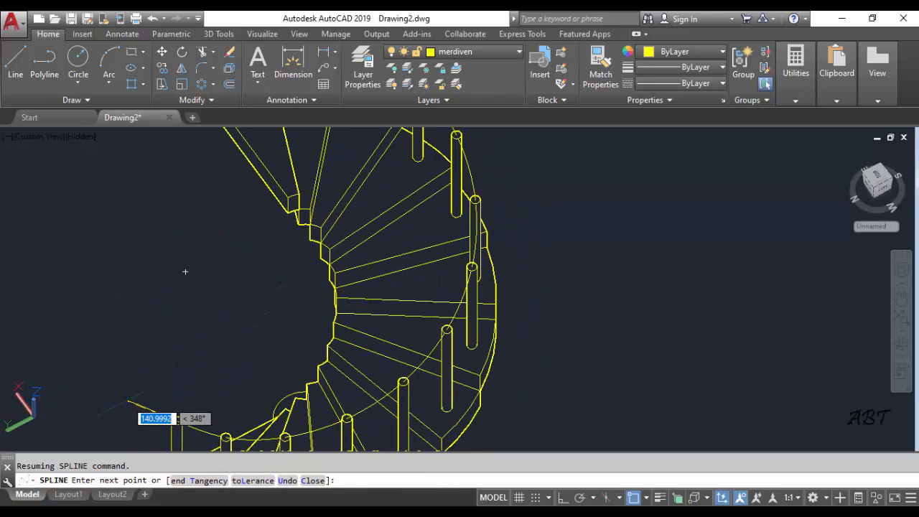
{"action": "key", "text": "Return"}
Draw a circle centred on the highest baluster's top face, matching the baluster's radius
{"action": "scroll", "coordinate": [147, 398], "scroll_direction": "down", "scroll_amount": 5}
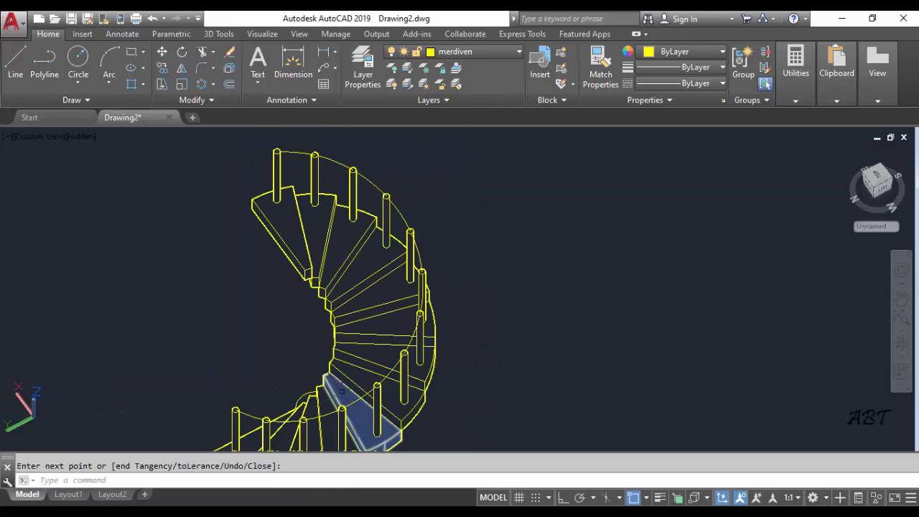
{"action": "scroll", "coordinate": [291, 246], "scroll_direction": "up", "scroll_amount": 8}
{"action": "middle_click_drag", "start_coordinate": [291, 247], "coordinate": [401, 246]}
{"action": "scroll", "coordinate": [349, 269], "scroll_direction": "down", "scroll_amount": 4}
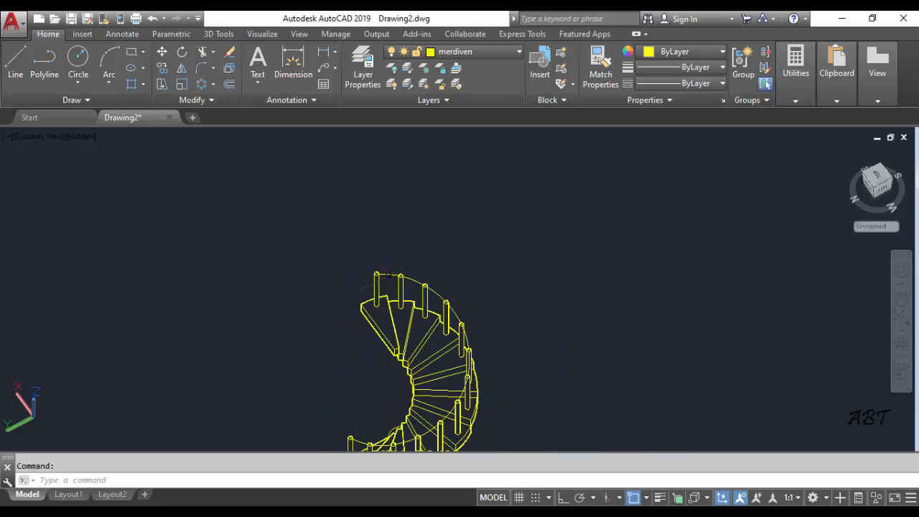
{"action": "middle_click_drag", "start_coordinate": [422, 298], "coordinate": [468, 260]}
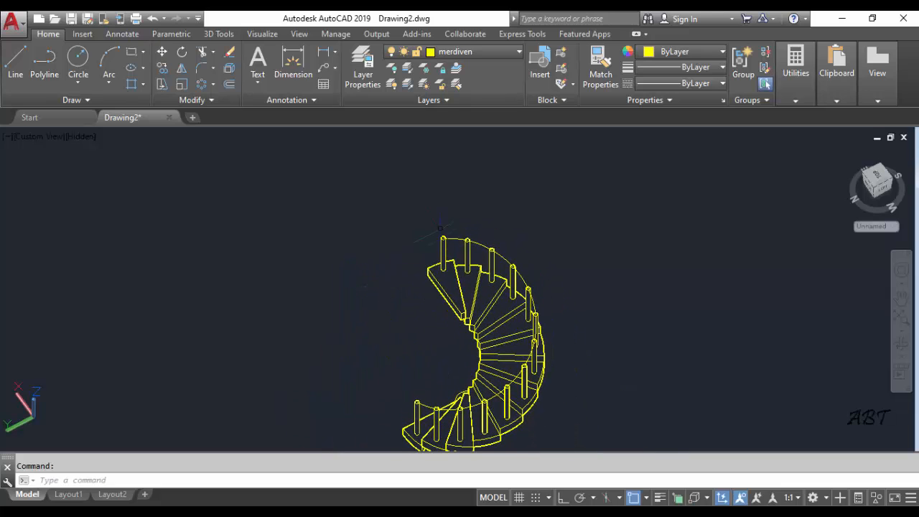
{"action": "scroll", "coordinate": [446, 226], "scroll_direction": "up", "scroll_amount": 5}
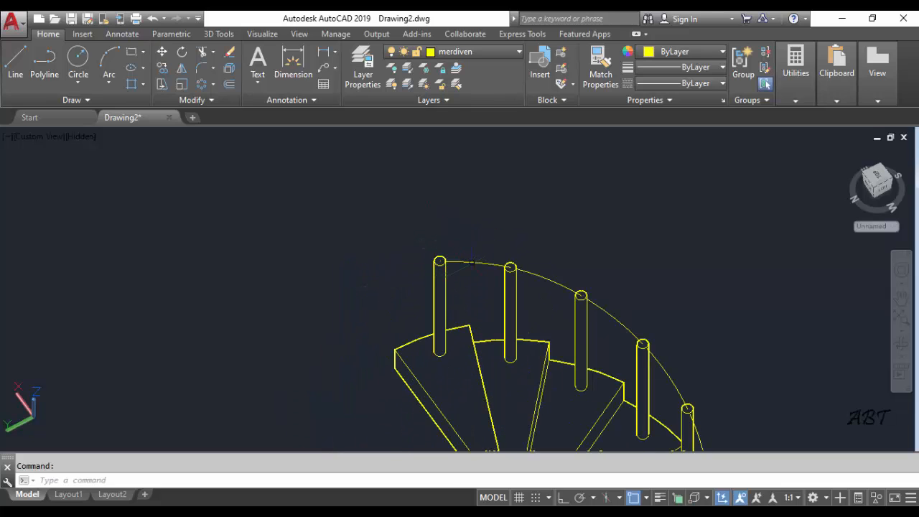
{"action": "left_click", "coordinate": [580, 309]}
{"action": "scroll", "coordinate": [451, 218], "scroll_direction": "up", "scroll_amount": 2}
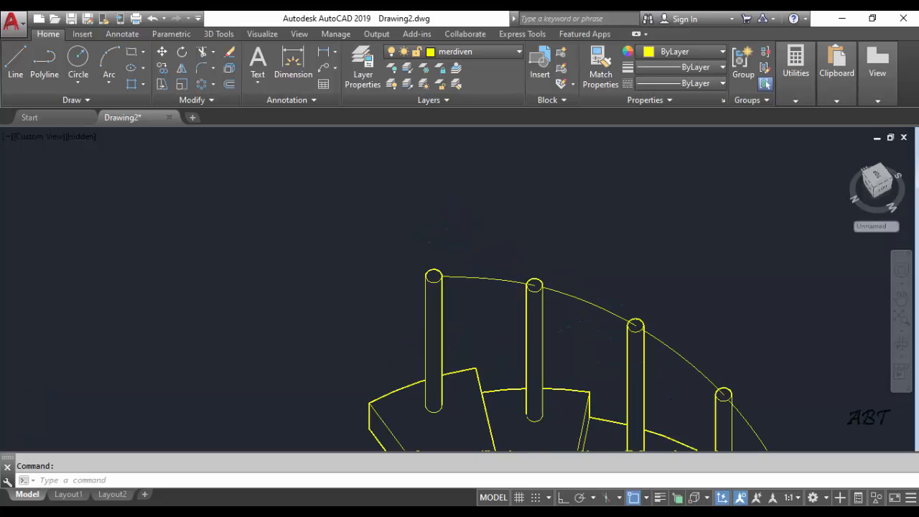
{"action": "left_click", "coordinate": [78, 59]}
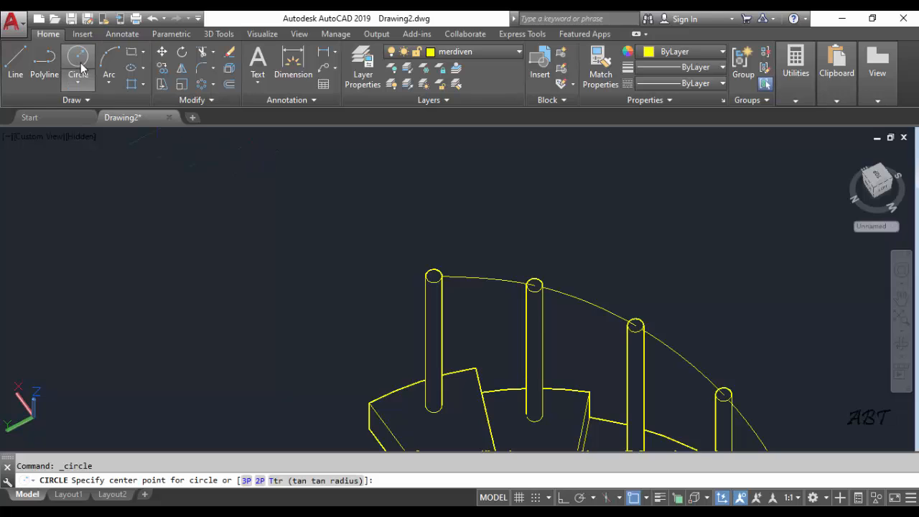
{"action": "left_click", "coordinate": [433, 276]}
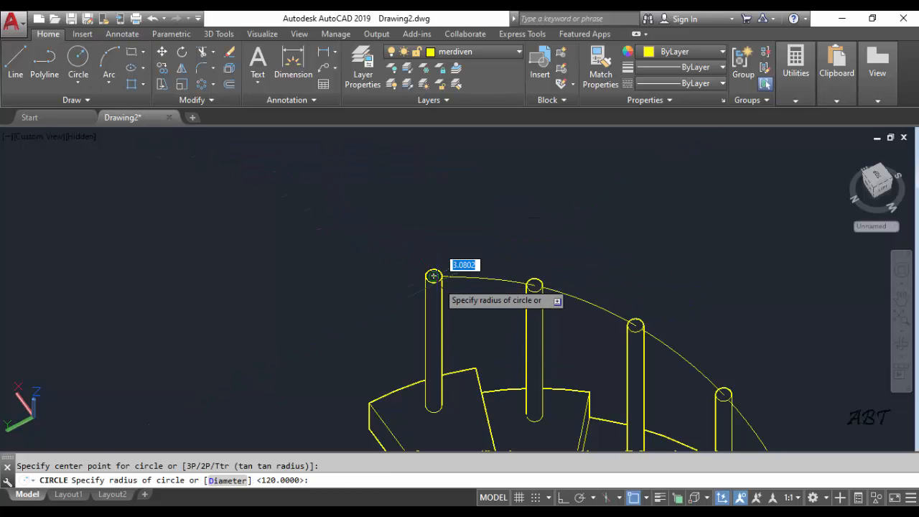
{"action": "key", "text": "Return"}
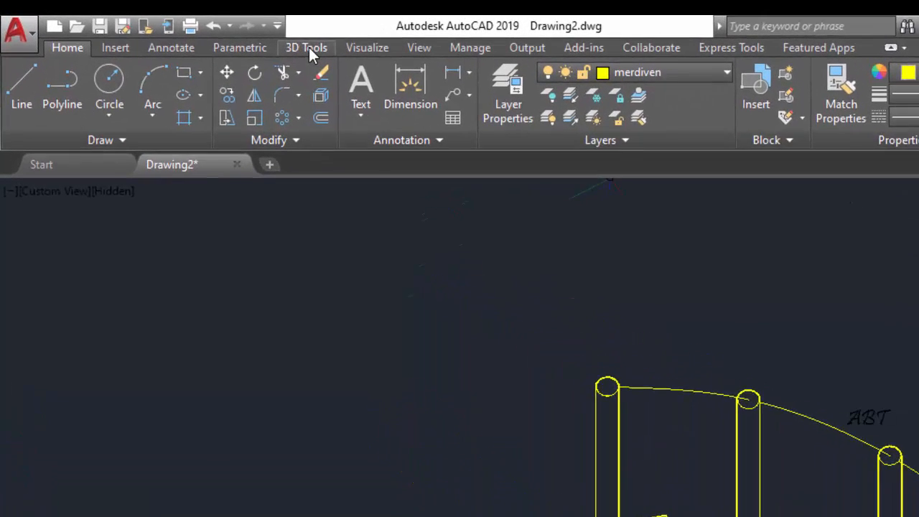
Sweep the circle on the highest baluster along the spline to form the solid handrail
{"action": "left_click", "coordinate": [218, 34]}
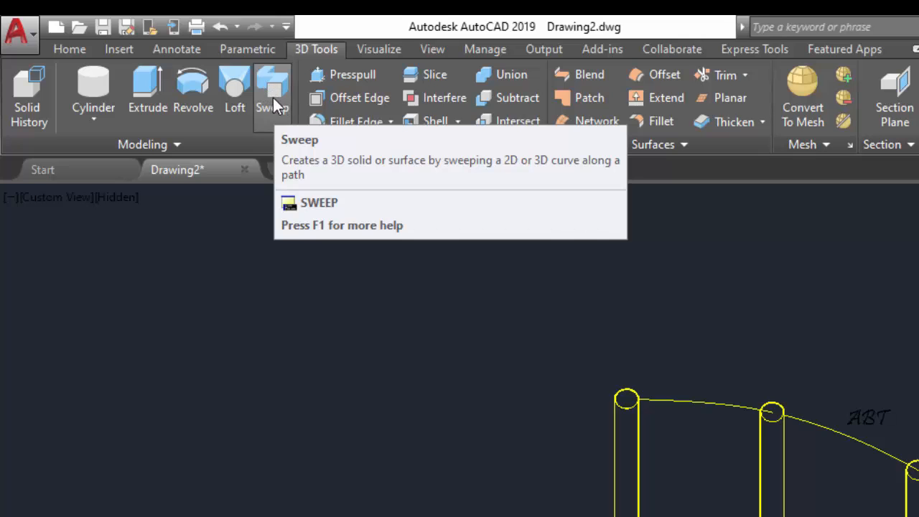
{"action": "left_click", "coordinate": [273, 89]}
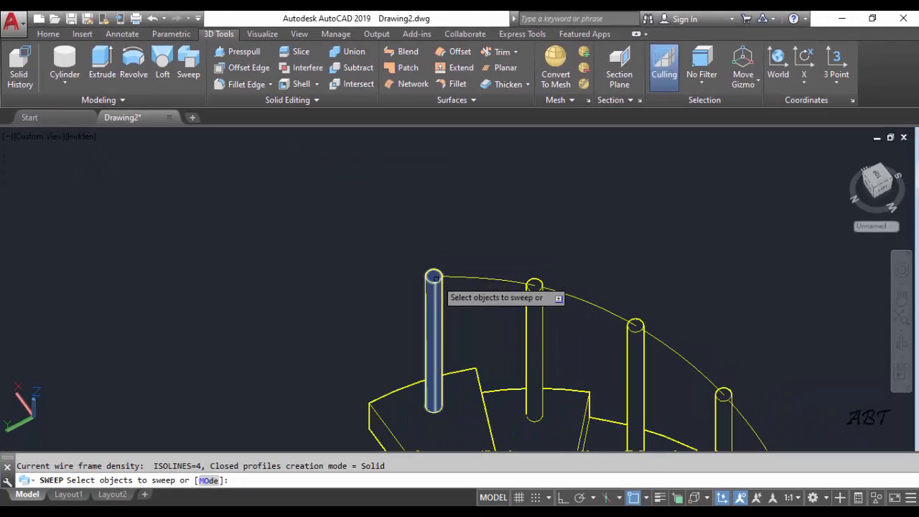
{"action": "left_click", "coordinate": [397, 238]}
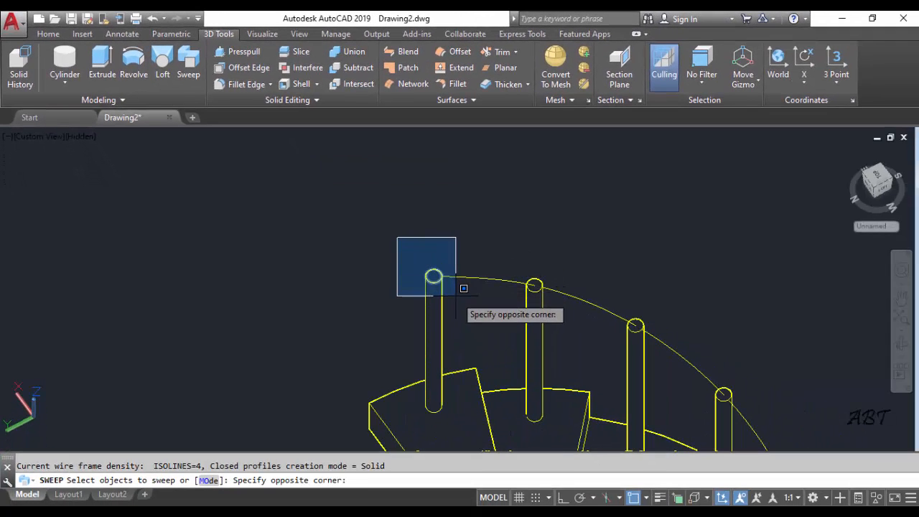
{"action": "left_click", "coordinate": [447, 286]}
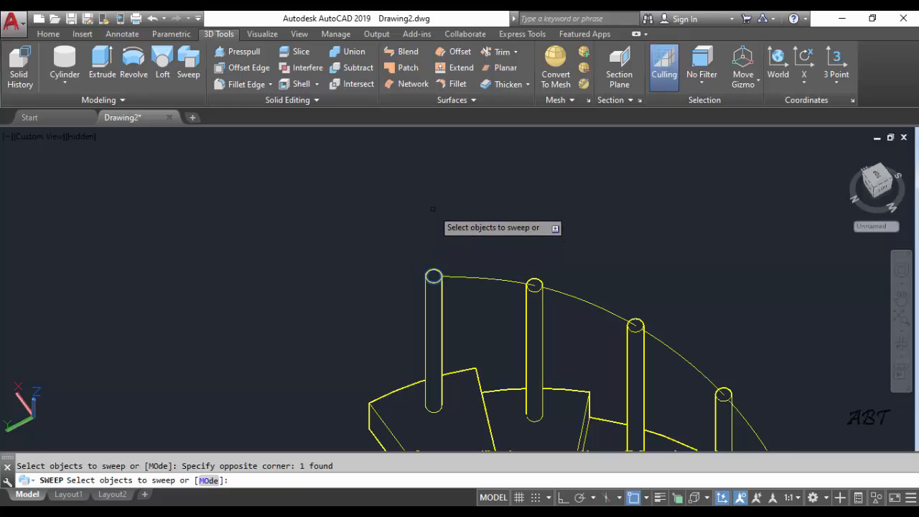
{"action": "right_click", "coordinate": [475, 219]}
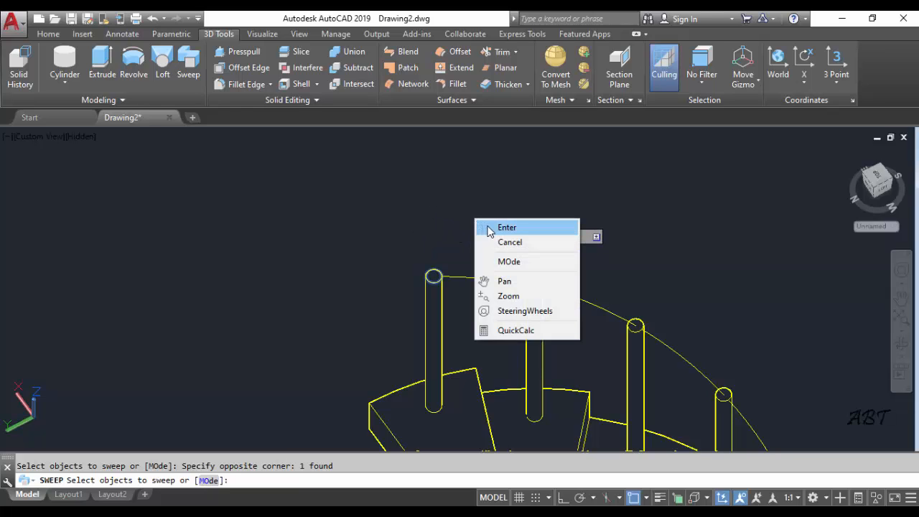
{"action": "left_click", "coordinate": [494, 228]}
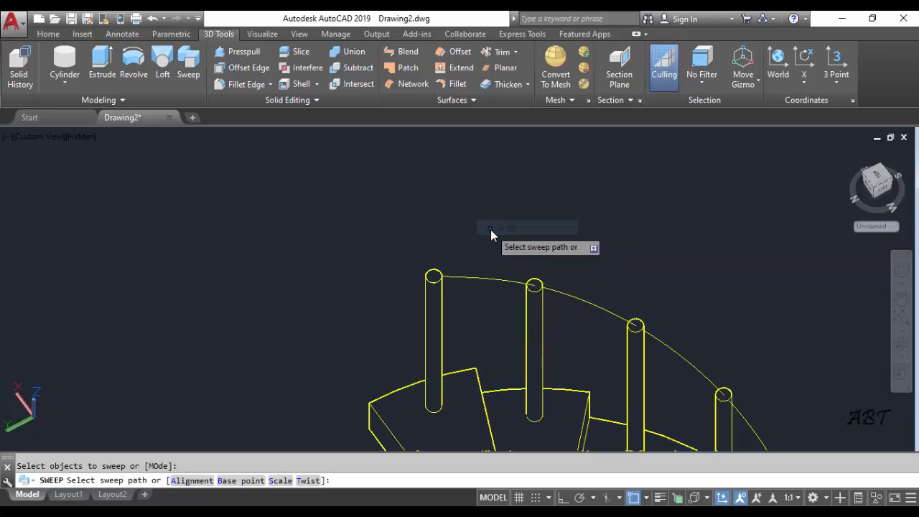
{"action": "left_click", "coordinate": [465, 274]}
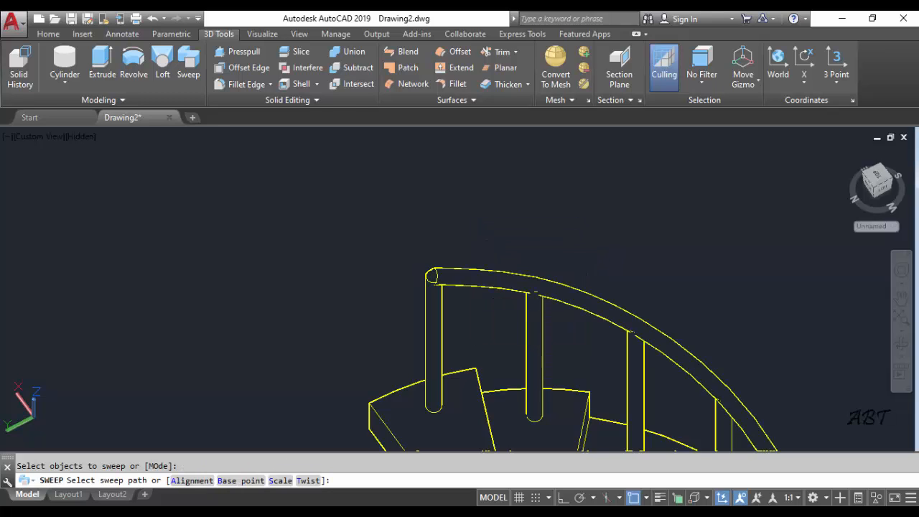
Add a sphere of radius 5 centred on the highest baluster's top, capping the upper end of the handrail
{"action": "scroll", "coordinate": [519, 249], "scroll_direction": "up", "scroll_amount": 3}
{"action": "scroll", "coordinate": [520, 250], "scroll_direction": "down", "scroll_amount": 9}
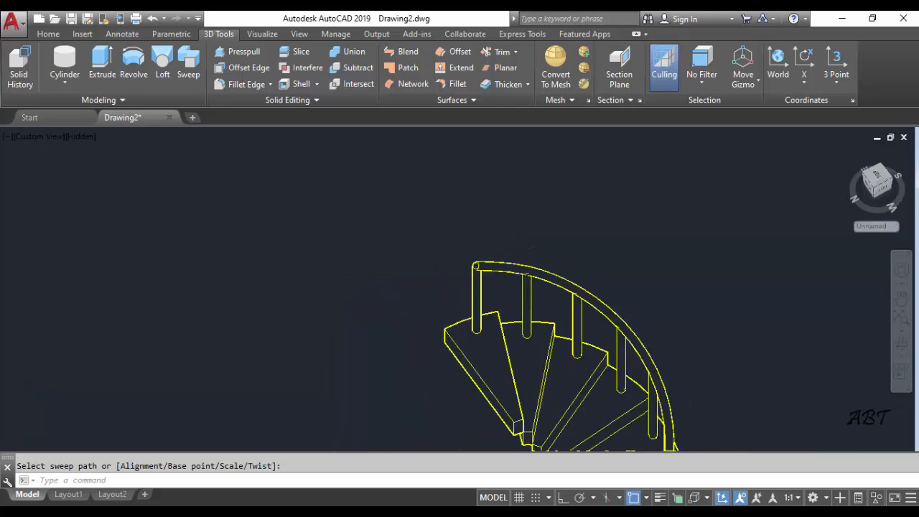
{"action": "middle_click_drag", "start_coordinate": [599, 347], "coordinate": [525, 224]}
{"action": "scroll", "coordinate": [409, 341], "scroll_direction": "up", "scroll_amount": 3}
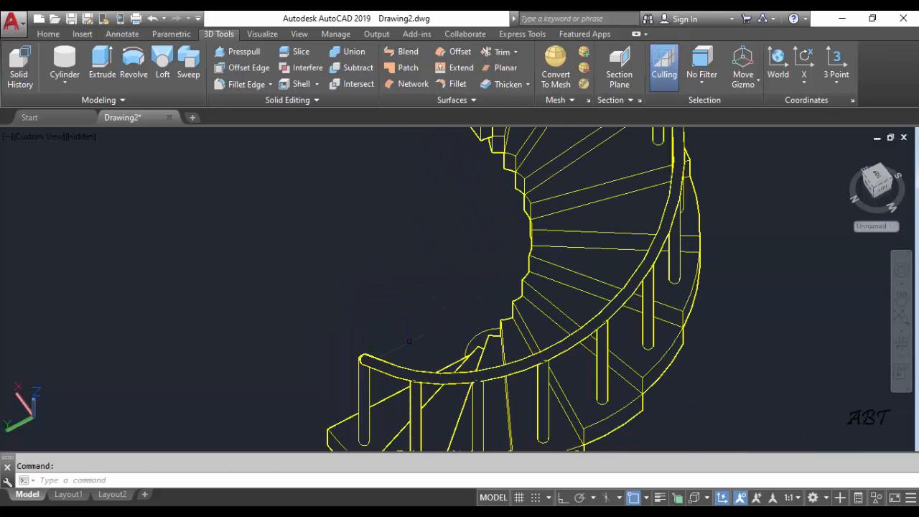
{"action": "scroll", "coordinate": [409, 342], "scroll_direction": "down", "scroll_amount": 4}
{"action": "middle_click_drag", "start_coordinate": [408, 245], "coordinate": [409, 273]}
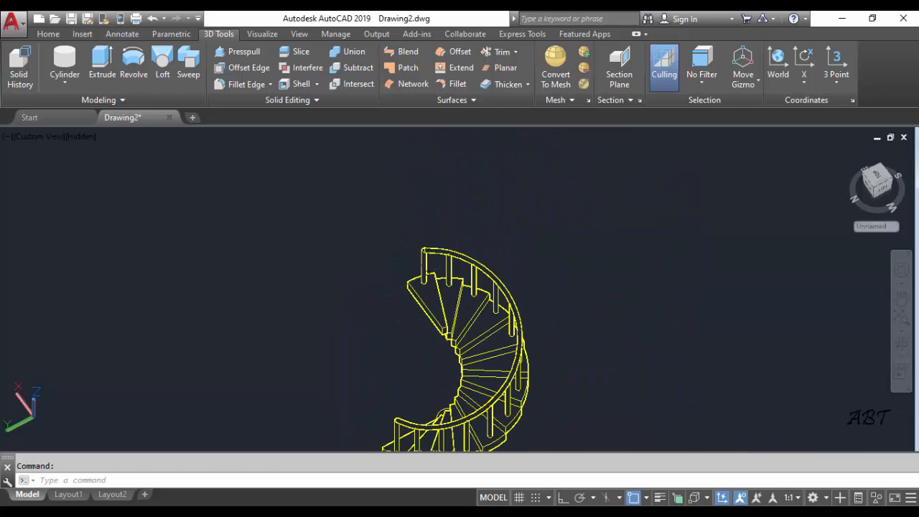
{"action": "scroll", "coordinate": [404, 270], "scroll_direction": "up", "scroll_amount": 5}
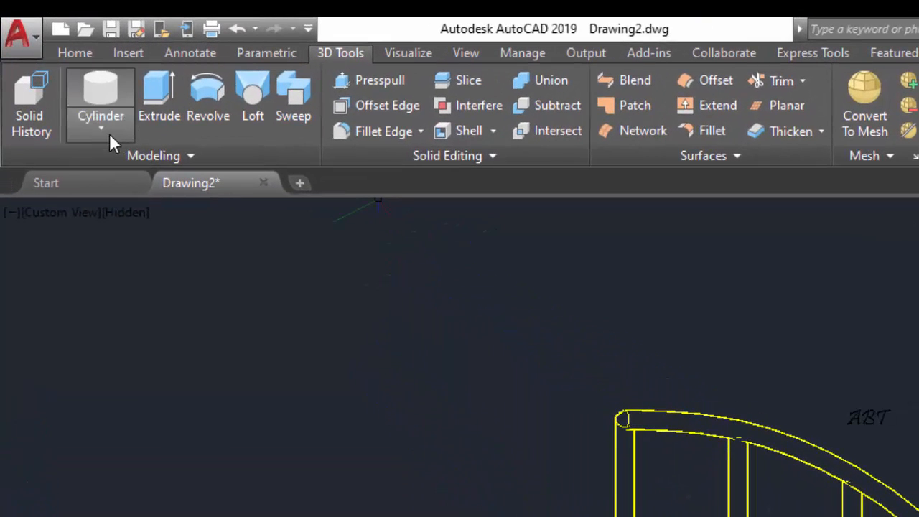
{"action": "left_click", "coordinate": [106, 133]}
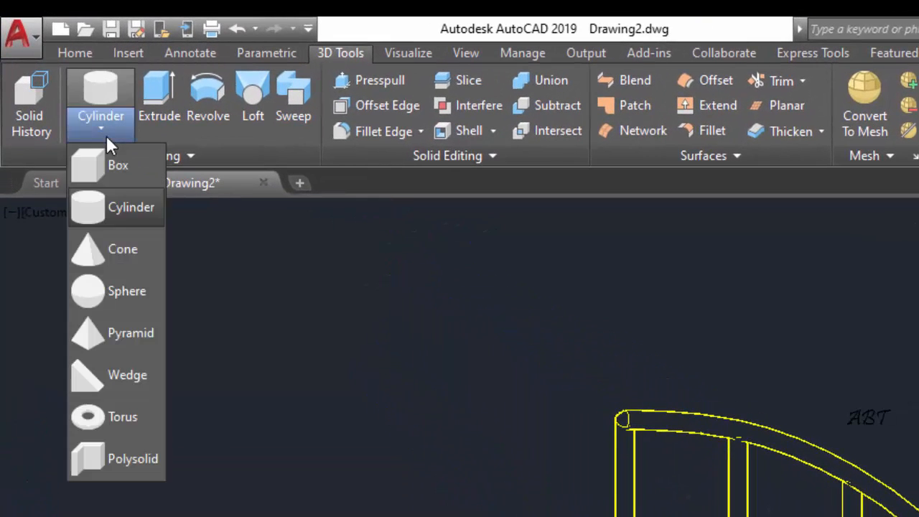
{"action": "left_click", "coordinate": [130, 291]}
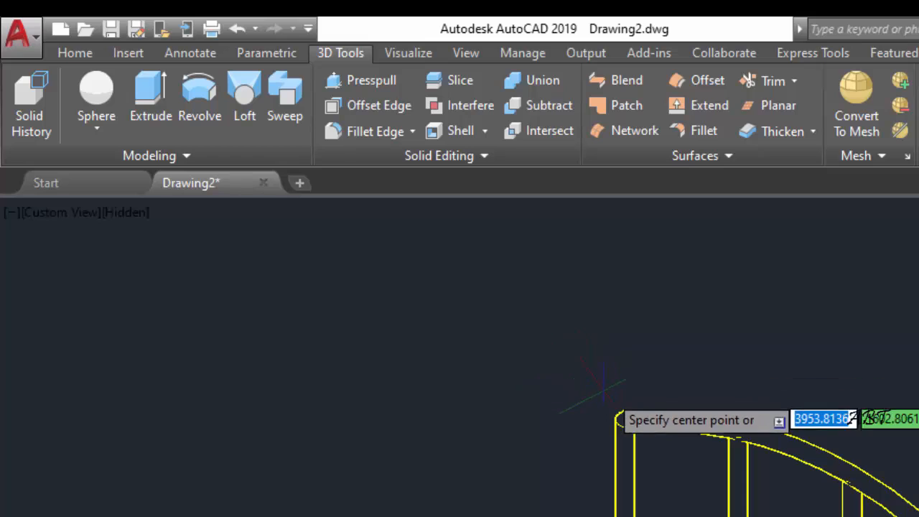
{"action": "left_click", "coordinate": [622, 420]}
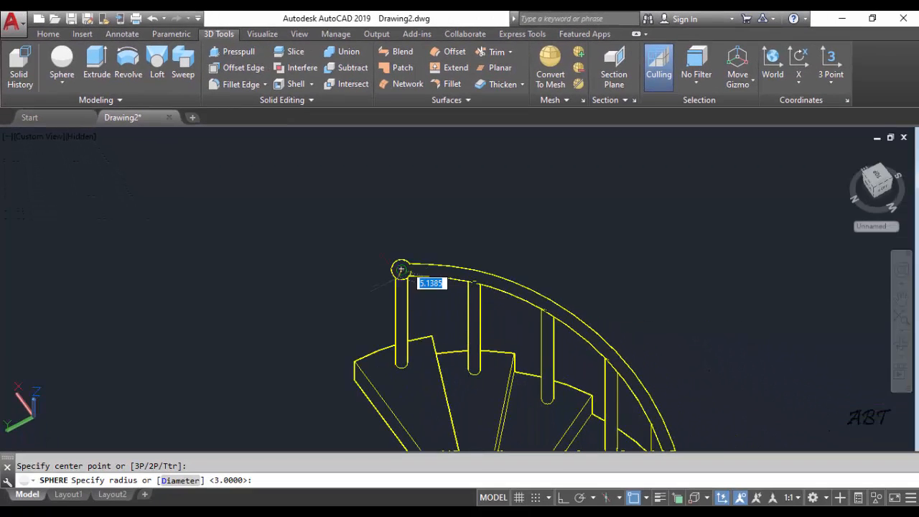
{"action": "type", "text": "5"}
{"action": "key", "text": "Return"}
Add a matching sphere of radius 5 centred on the lowest baluster's top at the handrail's lower end
{"action": "scroll", "coordinate": [577, 293], "scroll_direction": "down", "scroll_amount": 7}
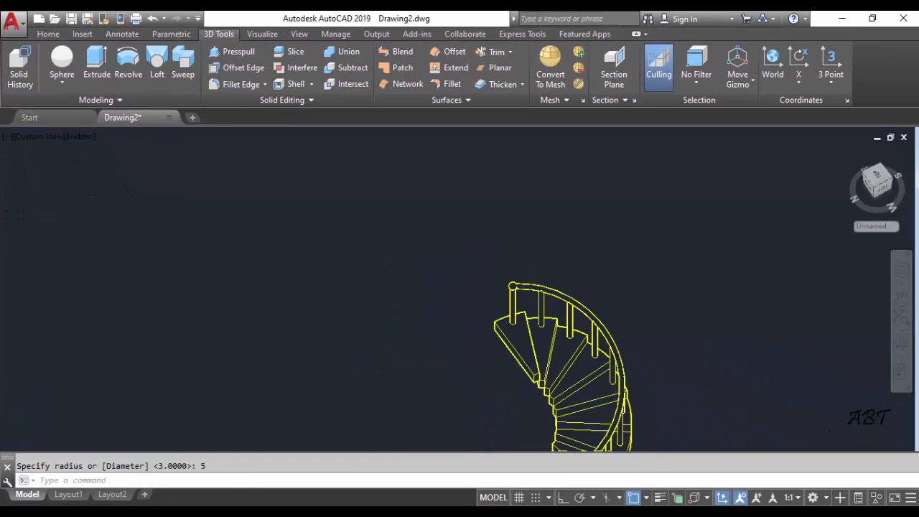
{"action": "middle_click_drag", "start_coordinate": [524, 385], "coordinate": [524, 275]}
{"action": "scroll", "coordinate": [526, 289], "scroll_direction": "up", "scroll_amount": 7}
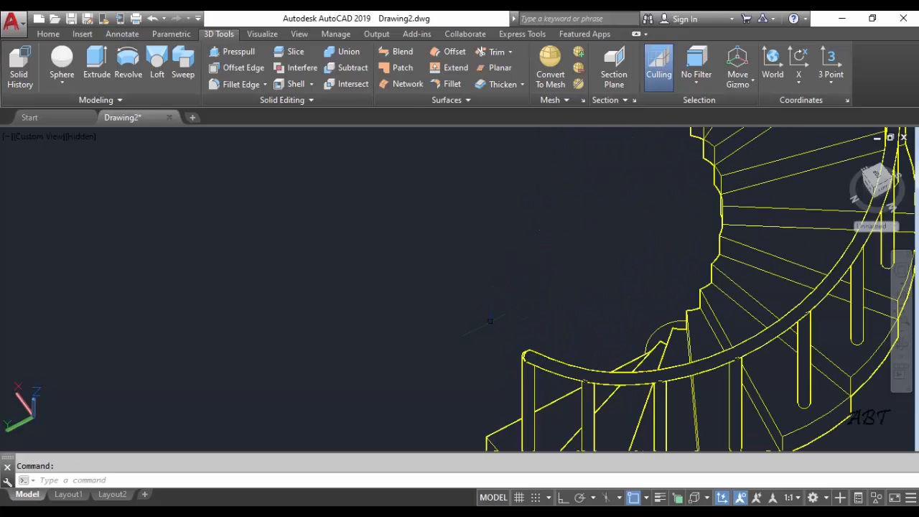
{"action": "middle_click_drag", "start_coordinate": [403, 338], "coordinate": [489, 340], "text": "shift"}
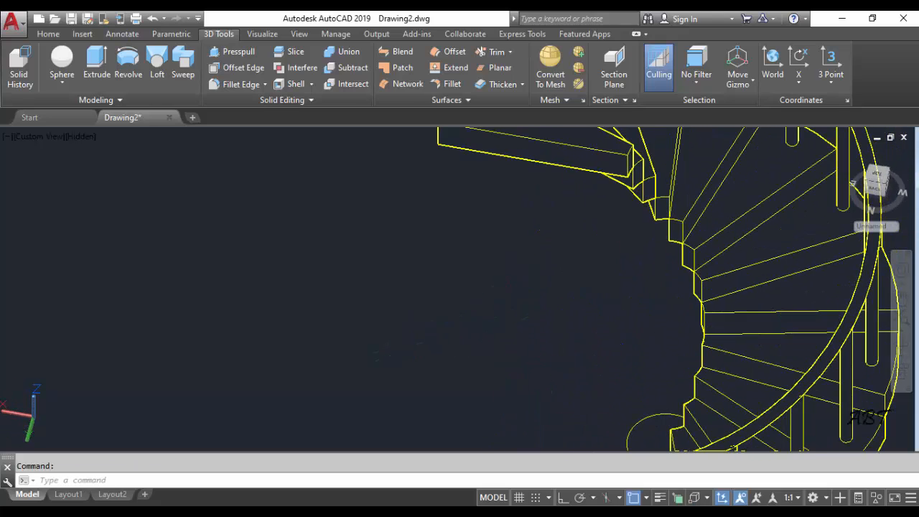
{"action": "middle_click_drag", "start_coordinate": [558, 362], "coordinate": [471, 251]}
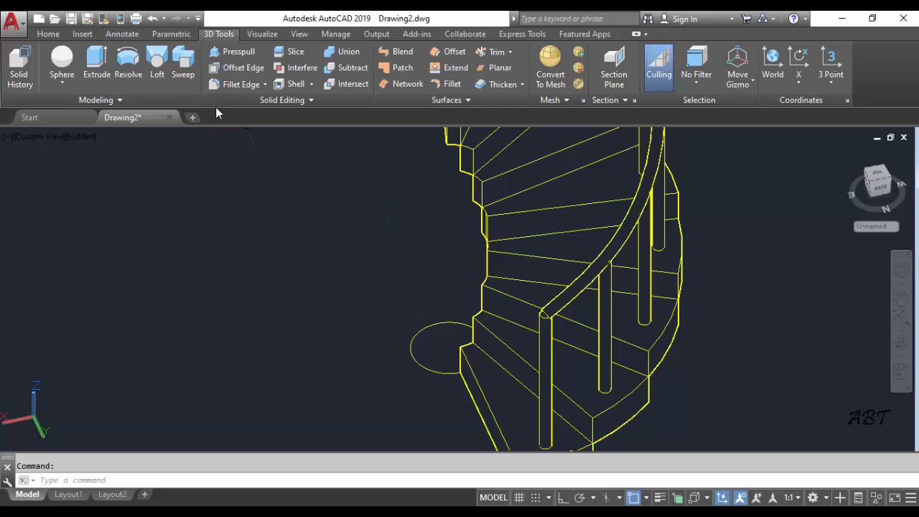
{"action": "left_click", "coordinate": [62, 62]}
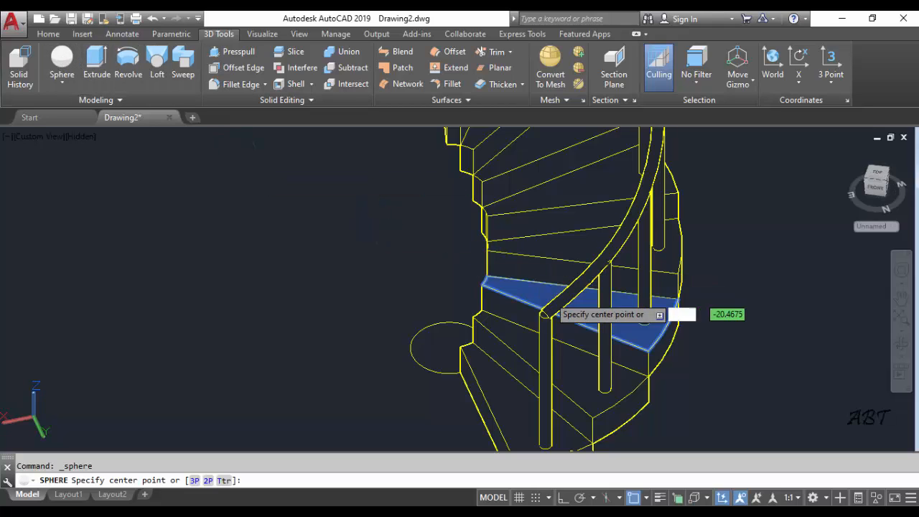
{"action": "left_click", "coordinate": [545, 314]}
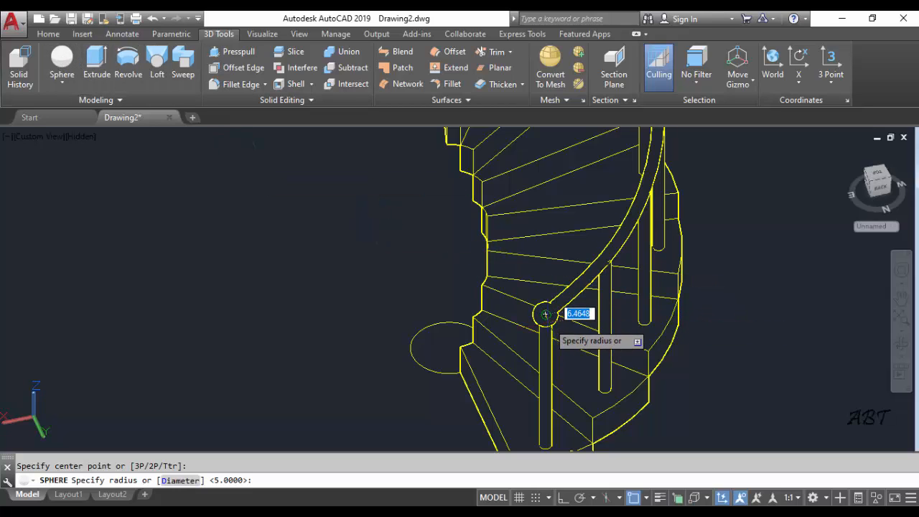
{"action": "key", "text": "Return"}
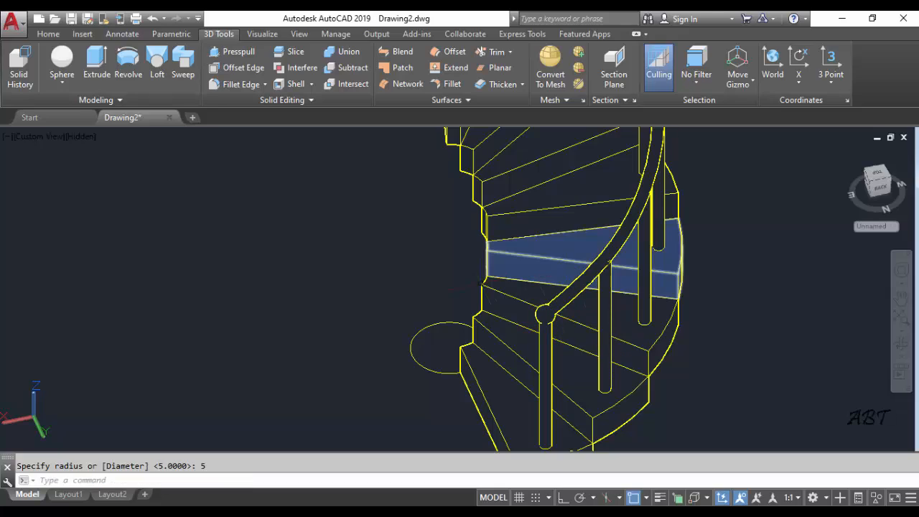
Extrude the circle at the staircase's centre into a column, snapping its height to the upper outer endpoint of the highest step
{"action": "mouse_move", "coordinate": [553, 309]}
{"action": "middle_mouse_down", "text": "shift"}
{"action": "mouse_move", "coordinate": [554, 281]}
{"action": "mouse_move", "coordinate": [615, 271]}
{"action": "mouse_move", "coordinate": [504, 280]}
{"action": "mouse_move", "coordinate": [556, 308]}
{"action": "middle_mouse_up", "text": "shift"}
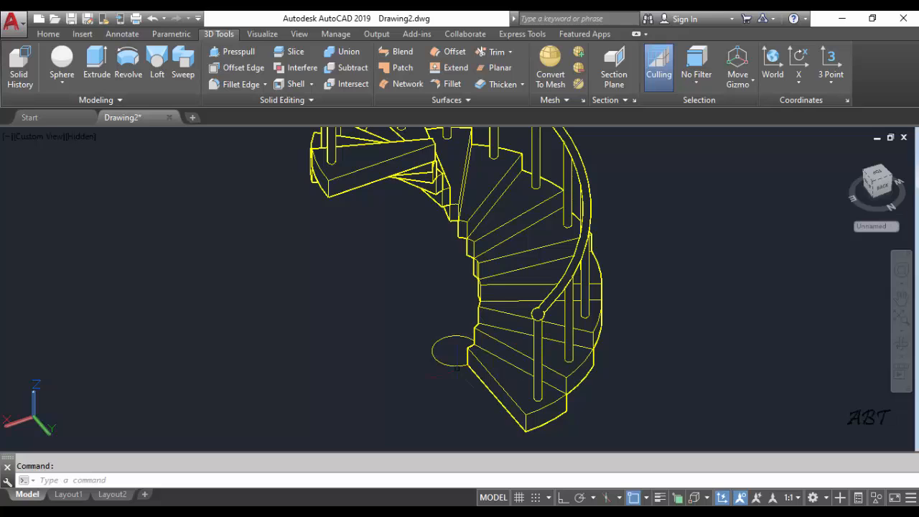
{"action": "scroll", "coordinate": [444, 364], "scroll_direction": "down", "scroll_amount": 2}
{"action": "middle_click_drag", "start_coordinate": [447, 339], "coordinate": [404, 351], "text": "shift"}
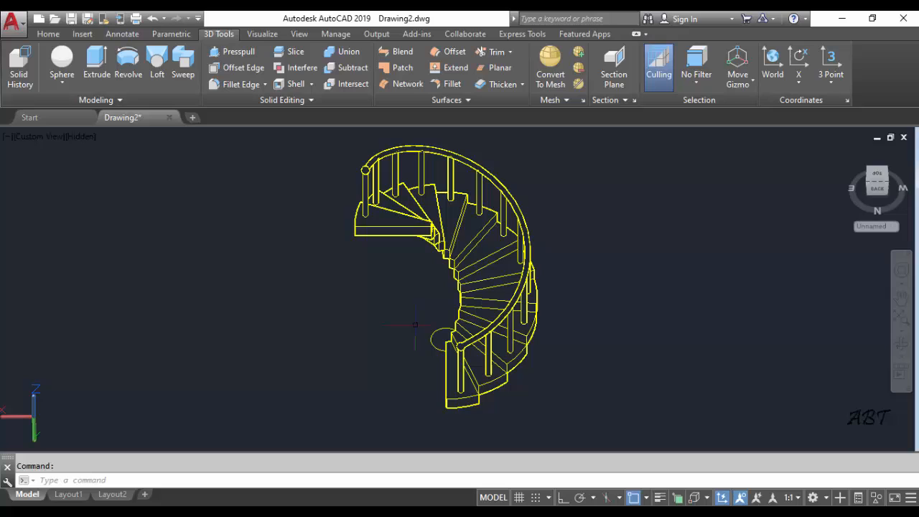
{"action": "left_click", "coordinate": [98, 63]}
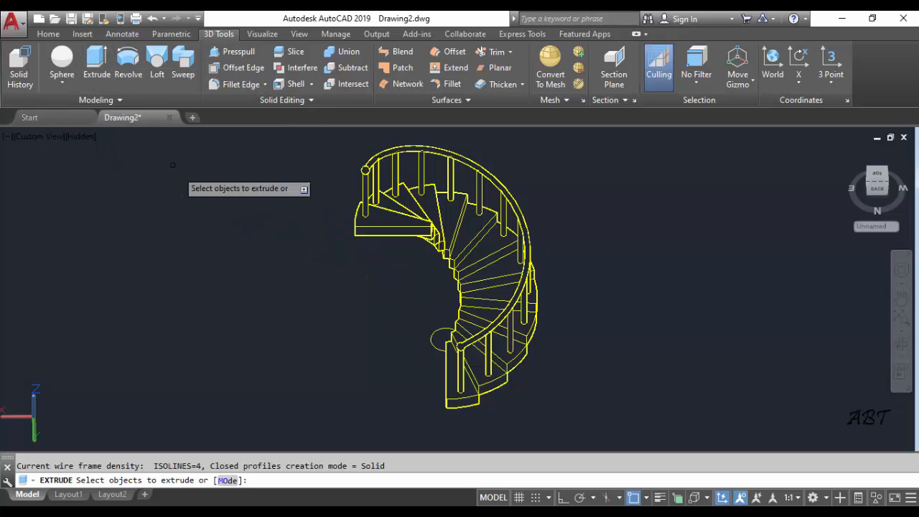
{"action": "left_click", "coordinate": [432, 335]}
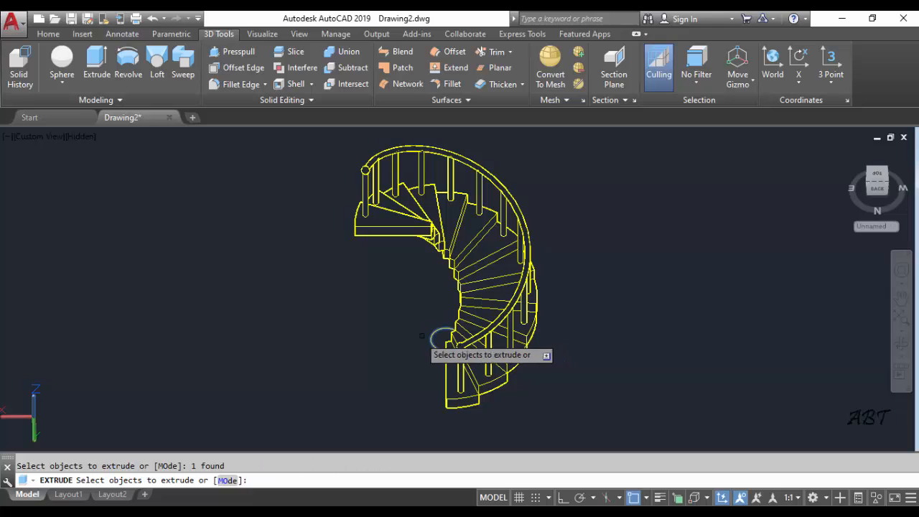
{"action": "right_click", "coordinate": [388, 333]}
{"action": "left_click", "coordinate": [413, 345]}
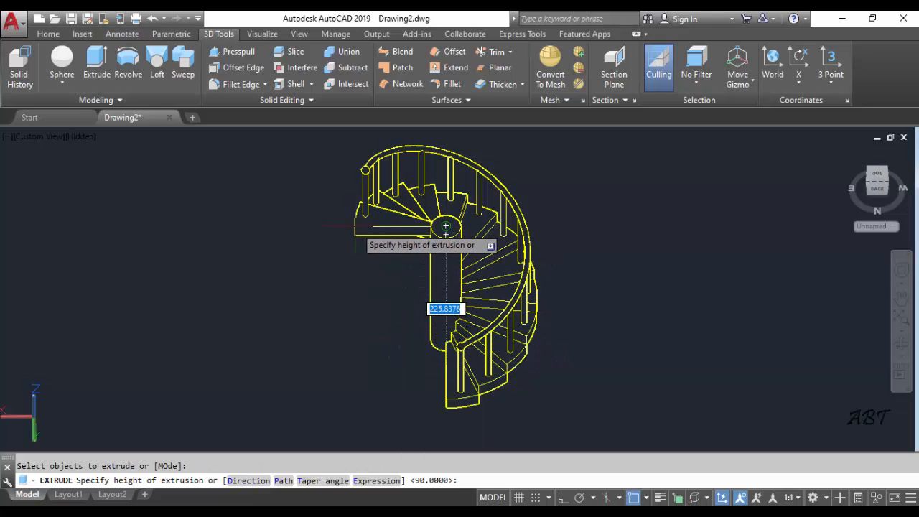
{"action": "left_click", "coordinate": [647, 498]}
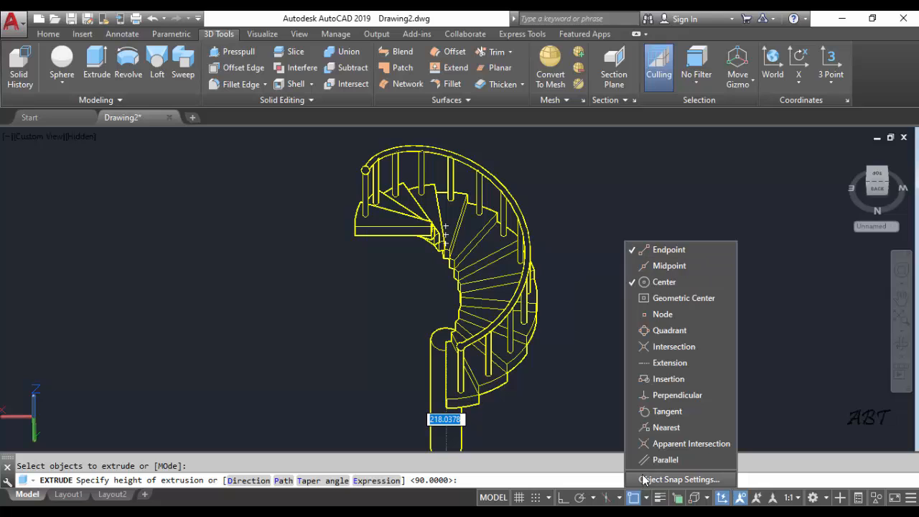
{"action": "left_click", "coordinate": [634, 500]}
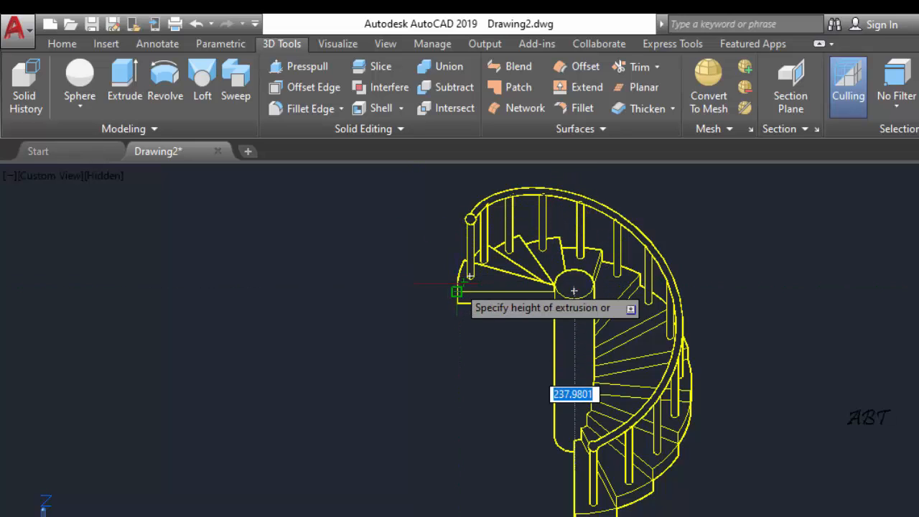
{"action": "left_click", "coordinate": [456, 292]}
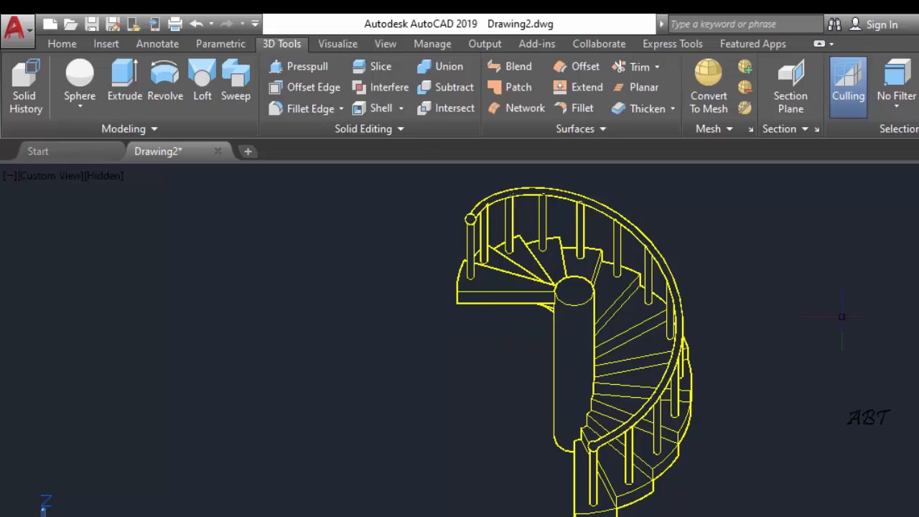
Switch the viewport's visual style to Conceptual
{"action": "middle_click_drag", "start_coordinate": [758, 410], "coordinate": [561, 345], "text": "shift"}
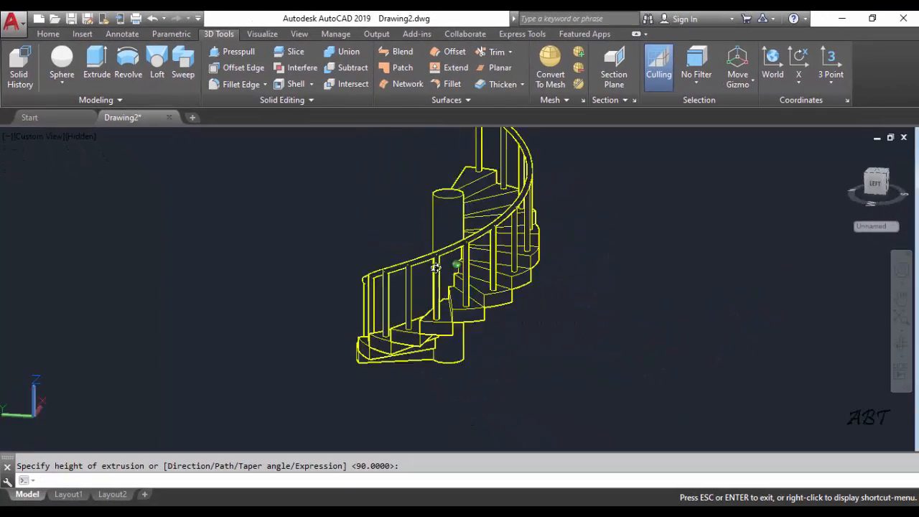
{"action": "middle_click_drag", "start_coordinate": [435, 267], "coordinate": [76, 304], "text": "shift"}
{"action": "key", "text": "Escape"}
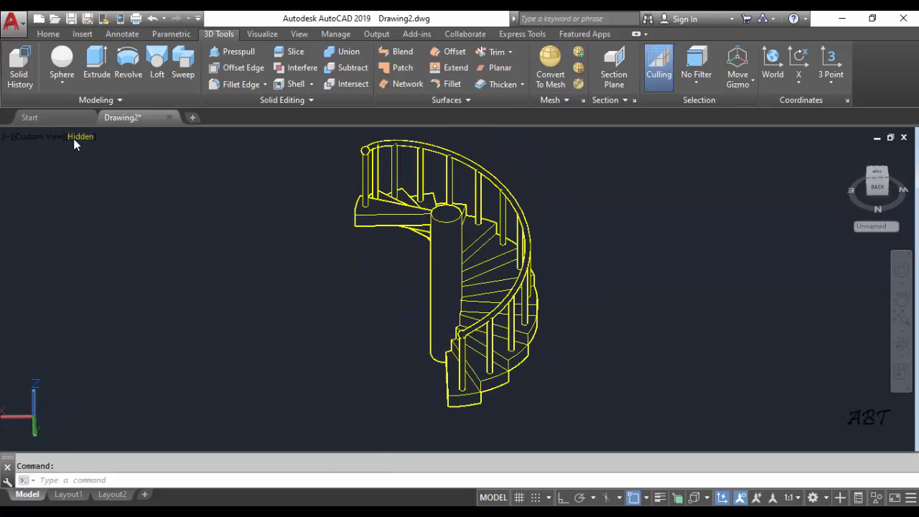
{"action": "left_click", "coordinate": [74, 137]}
{"action": "left_click", "coordinate": [121, 184]}
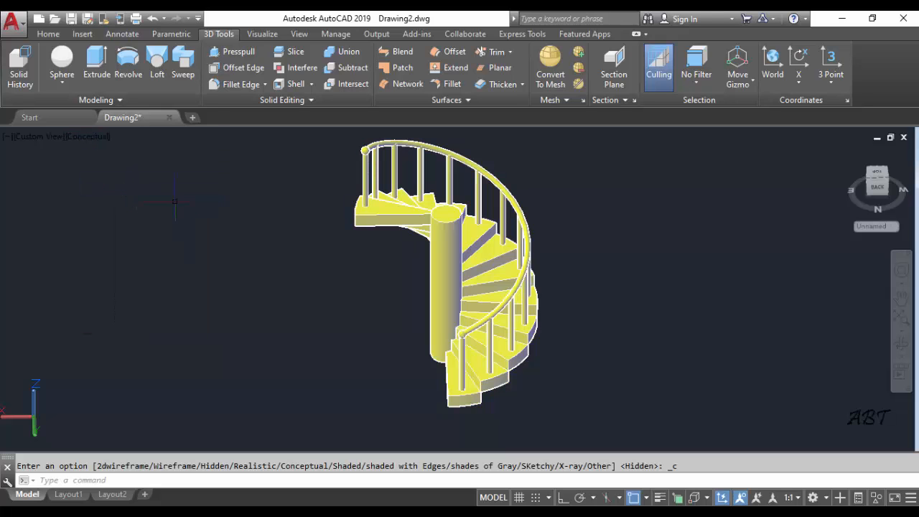
{"action": "mouse_move", "coordinate": [530, 272]}
{"action": "middle_mouse_down", "text": "shift"}
{"action": "mouse_move", "coordinate": [462, 304]}
{"action": "mouse_move", "coordinate": [407, 298]}
{"action": "mouse_move", "coordinate": [458, 268]}
{"action": "mouse_move", "coordinate": [659, 254]}
{"action": "mouse_move", "coordinate": [558, 259]}
{"action": "mouse_move", "coordinate": [481, 284]}
{"action": "mouse_move", "coordinate": [369, 246]}
{"action": "mouse_move", "coordinate": [555, 274]}
{"action": "mouse_move", "coordinate": [574, 263]}
{"action": "mouse_move", "coordinate": [543, 269]}
{"action": "middle_mouse_up", "text": "shift"}
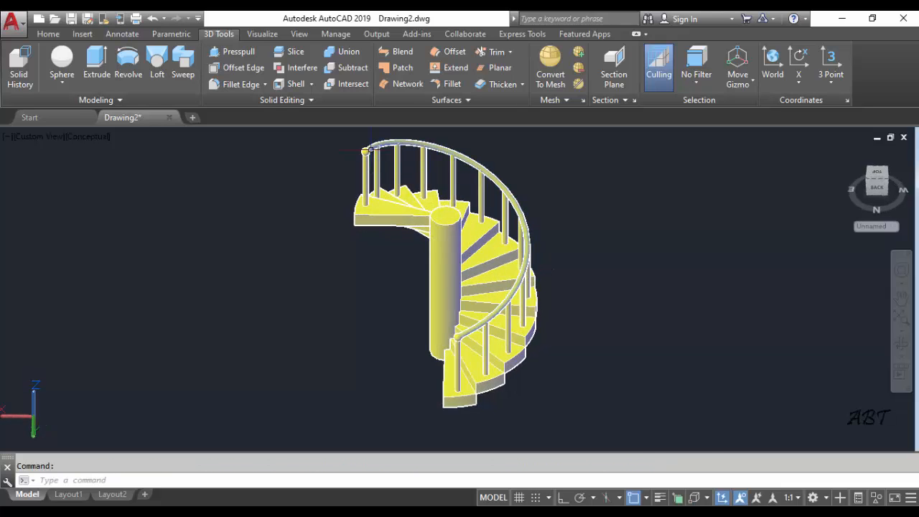
Union the swept handrail with the spheres at its upper and lower ends into one solid
{"action": "scroll", "coordinate": [365, 151], "scroll_direction": "up", "scroll_amount": 3}
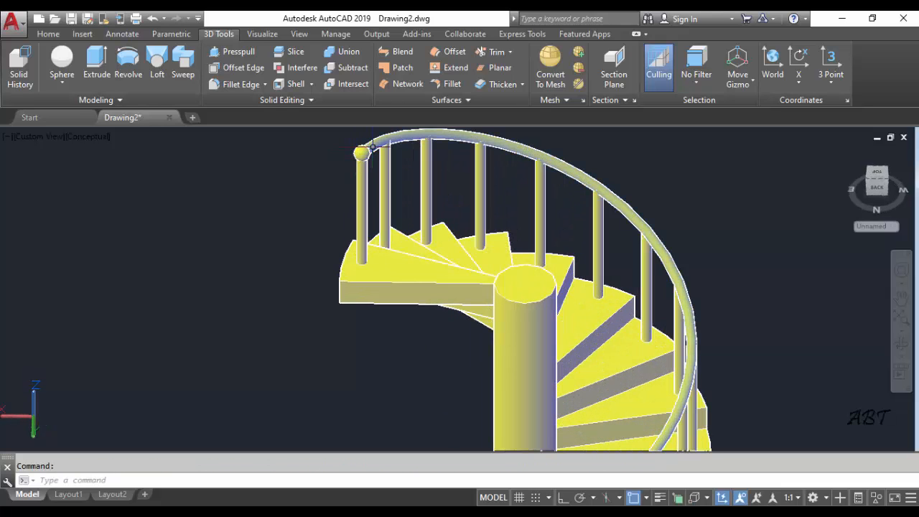
{"action": "left_click", "coordinate": [361, 152]}
{"action": "scroll", "coordinate": [346, 171], "scroll_direction": "down", "scroll_amount": 2}
{"action": "middle_click_drag", "start_coordinate": [347, 175], "coordinate": [261, 210]}
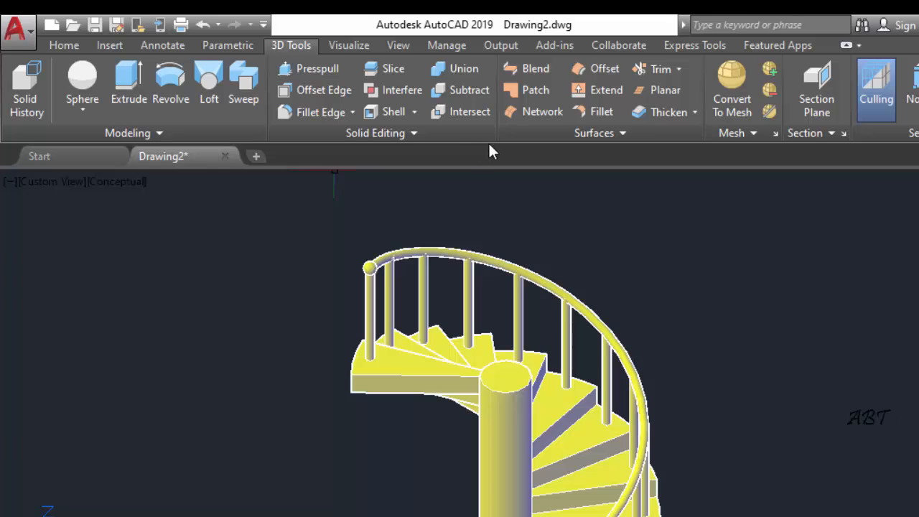
{"action": "left_click", "coordinate": [434, 72]}
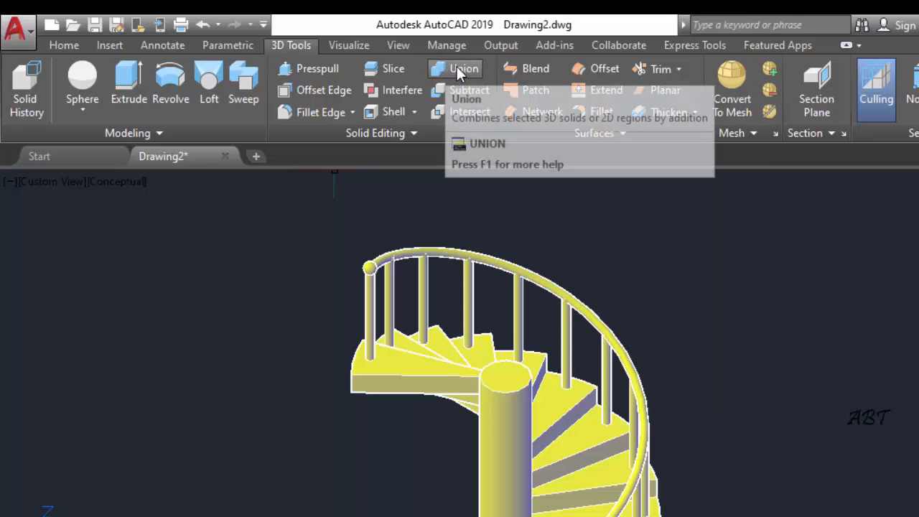
{"action": "left_click", "coordinate": [441, 72]}
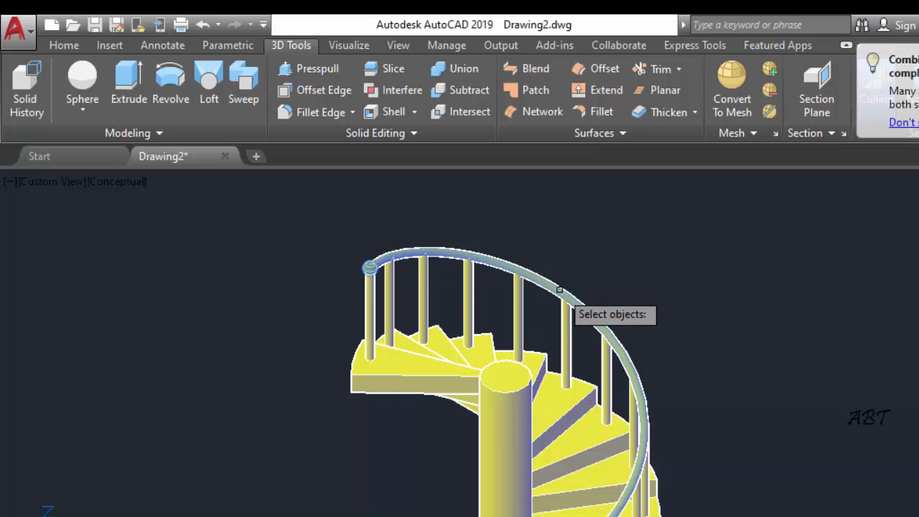
{"action": "scroll", "coordinate": [563, 294], "scroll_direction": "up", "scroll_amount": 1}
{"action": "scroll", "coordinate": [538, 399], "scroll_direction": "down", "scroll_amount": 6}
{"action": "scroll", "coordinate": [562, 382], "scroll_direction": "up", "scroll_amount": 3}
{"action": "scroll", "coordinate": [561, 382], "scroll_direction": "up", "scroll_amount": 3}
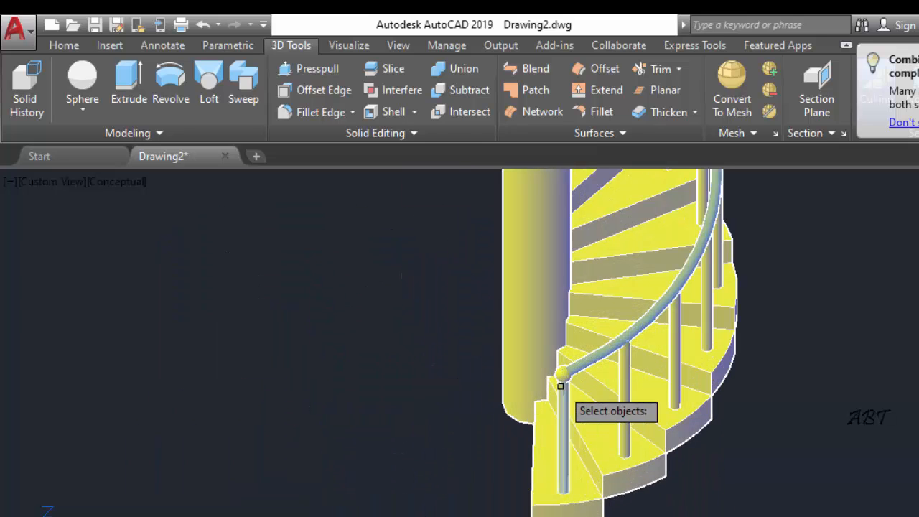
{"action": "key", "text": "Return"}
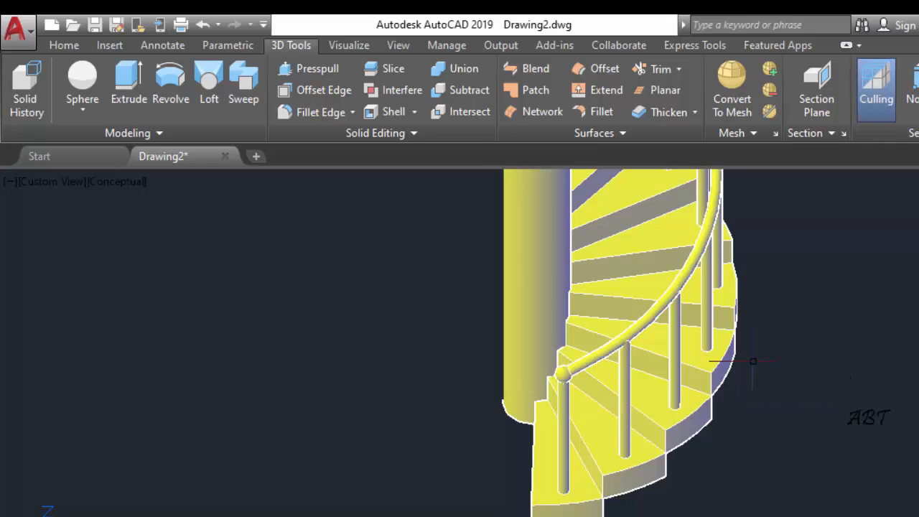
{"action": "scroll", "coordinate": [708, 366], "scroll_direction": "down", "scroll_amount": 4}
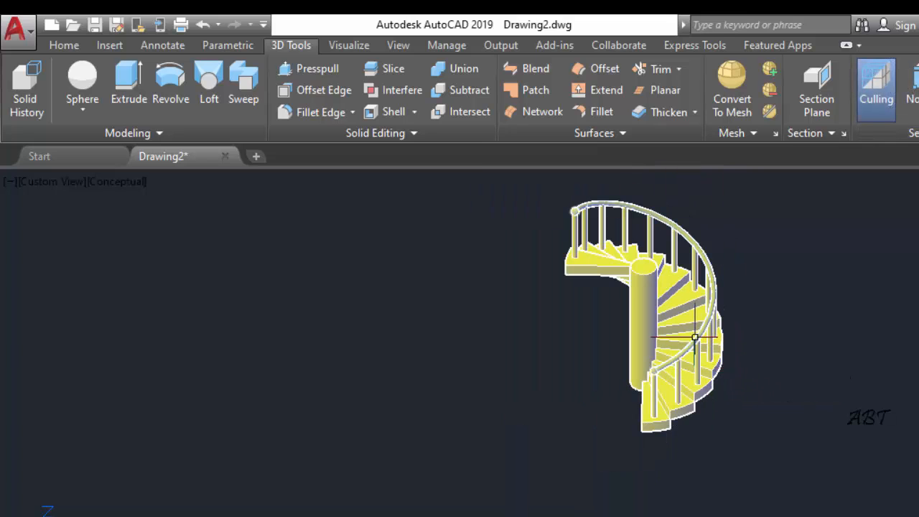
{"action": "scroll", "coordinate": [567, 203], "scroll_direction": "up", "scroll_amount": 3}
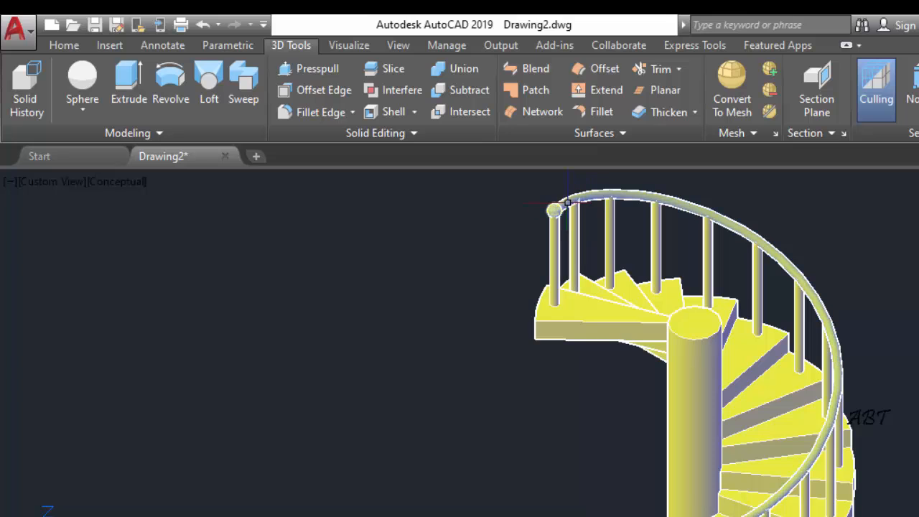
{"action": "scroll", "coordinate": [690, 417], "scroll_direction": "down", "scroll_amount": 1}
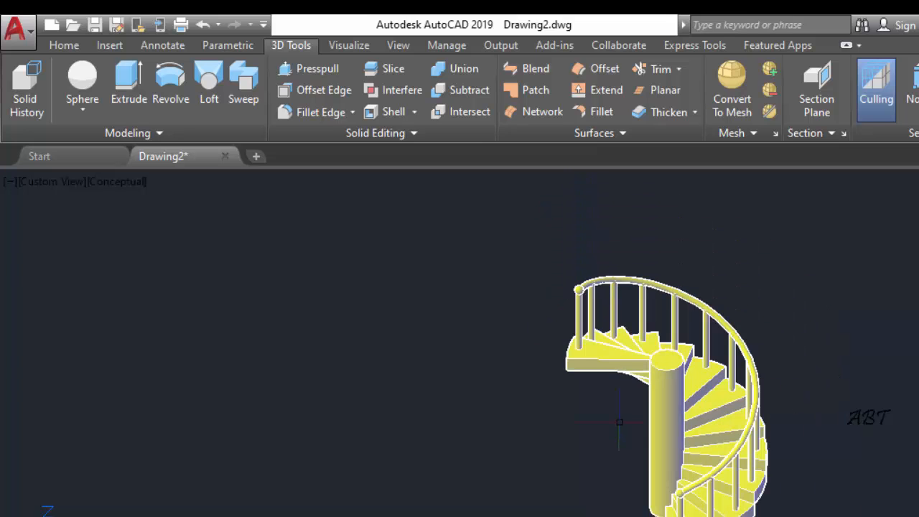
{"action": "middle_click_drag", "start_coordinate": [682, 425], "coordinate": [533, 404]}
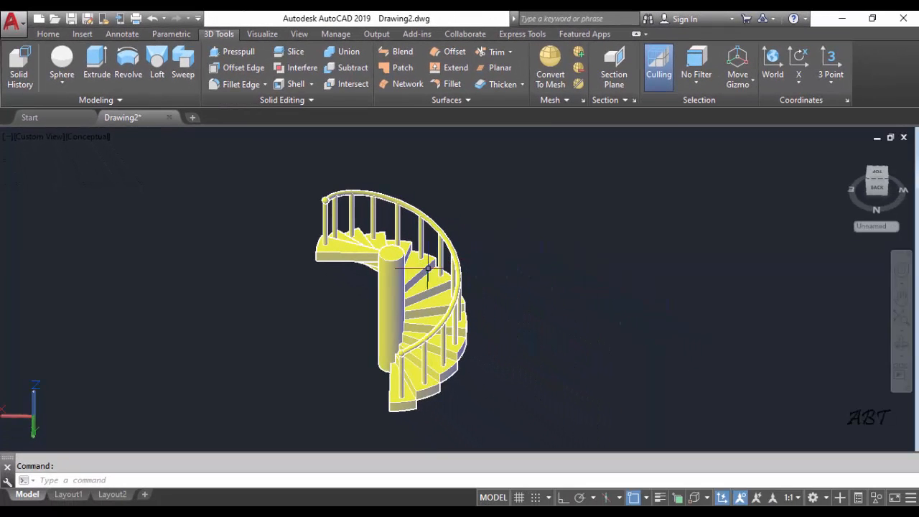
Create a new blank drawing and return to the staircase model in Drawing2
{"action": "scroll", "coordinate": [428, 268], "scroll_direction": "up", "scroll_amount": 3}
{"action": "scroll", "coordinate": [446, 269], "scroll_direction": "down", "scroll_amount": 4}
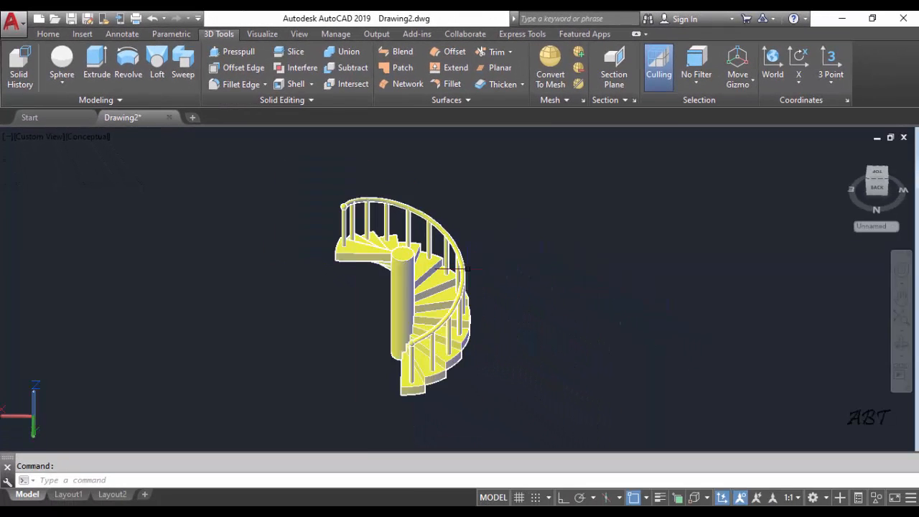
{"action": "middle_click_drag", "start_coordinate": [498, 276], "coordinate": [536, 267]}
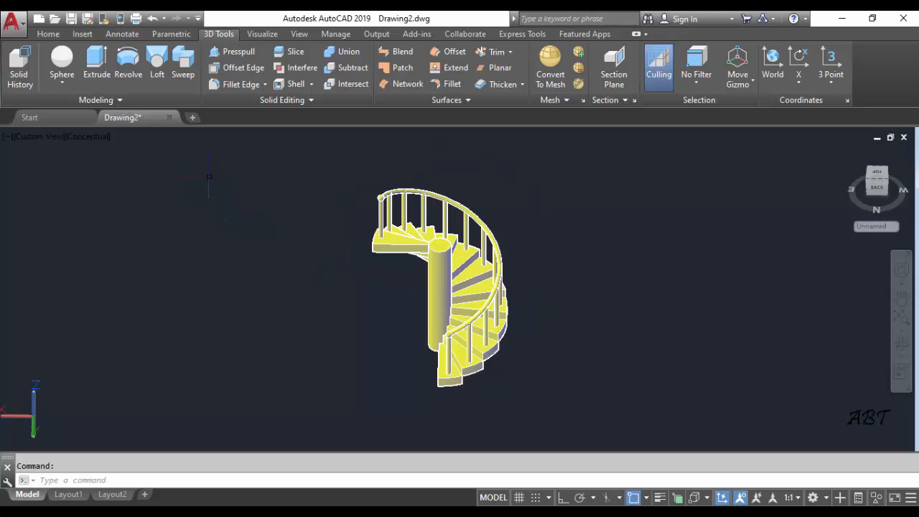
{"action": "left_click", "coordinate": [192, 117]}
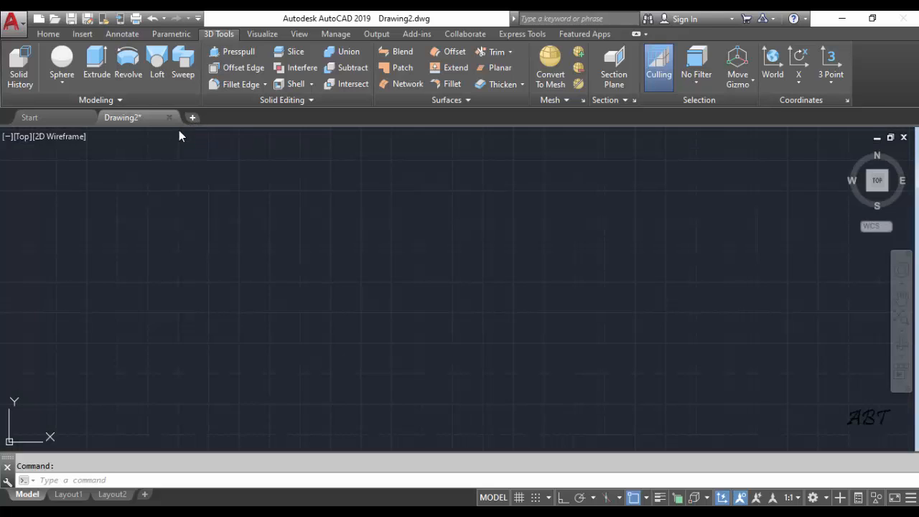
{"action": "left_click", "coordinate": [131, 117]}
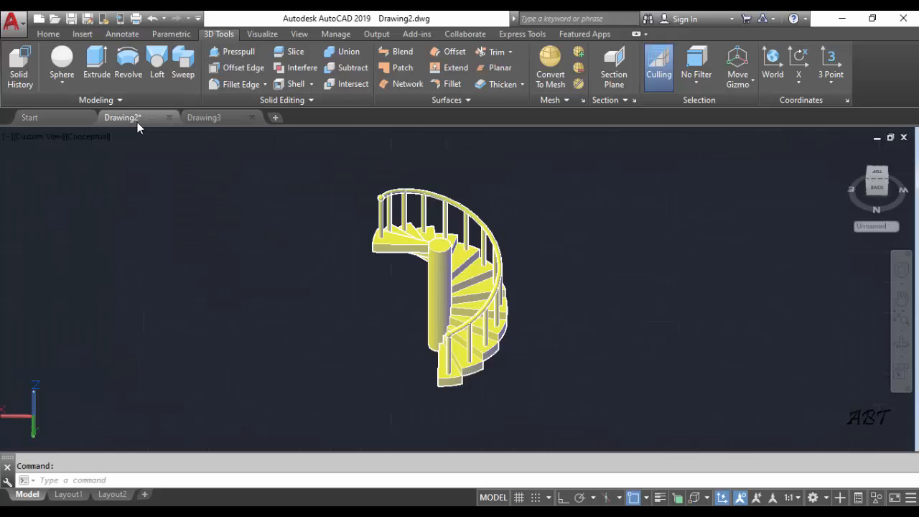
Set the staircase model's viewport to the Front view with the Hidden visual style
{"action": "left_click", "coordinate": [38, 136]}
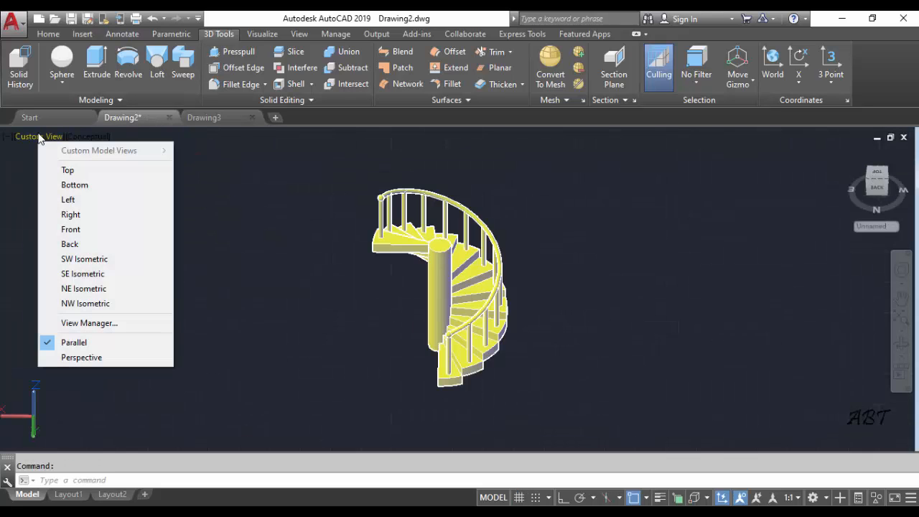
{"action": "left_click", "coordinate": [74, 229]}
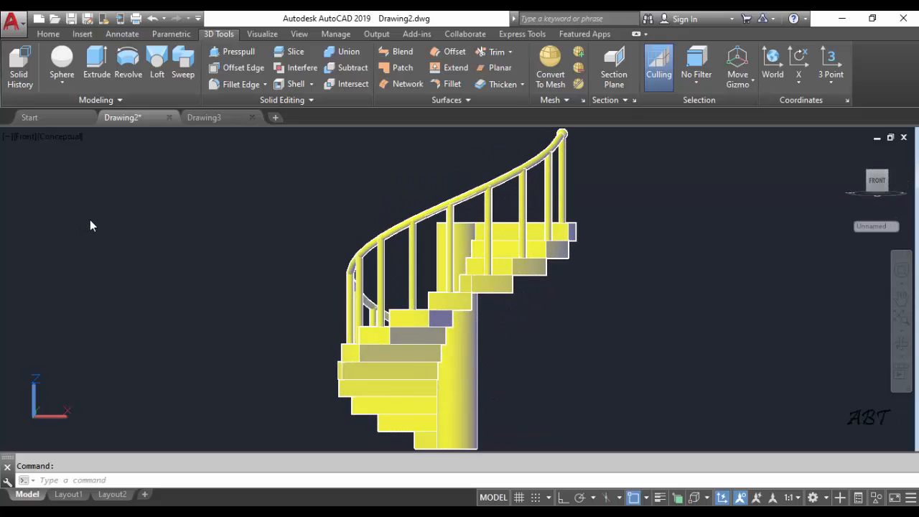
{"action": "left_click", "coordinate": [69, 137]}
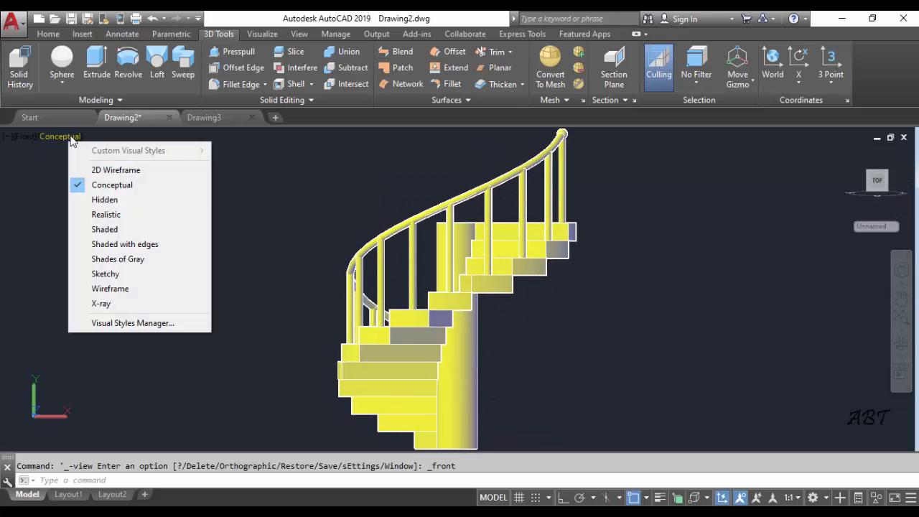
{"action": "left_click", "coordinate": [103, 201]}
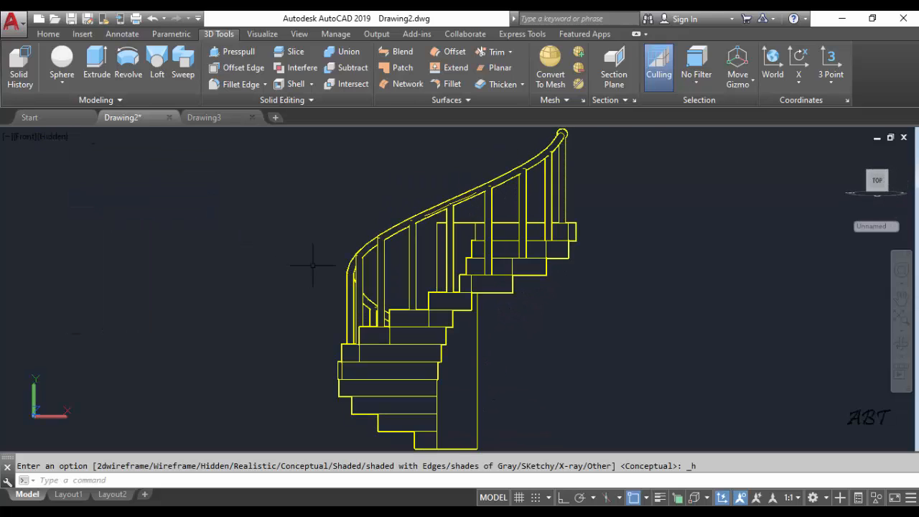
Select the whole staircase in the Front view and copy it to the clipboard
{"action": "scroll", "coordinate": [312, 263], "scroll_direction": "down", "scroll_amount": 3}
{"action": "middle_click_drag", "start_coordinate": [359, 275], "coordinate": [293, 279]}
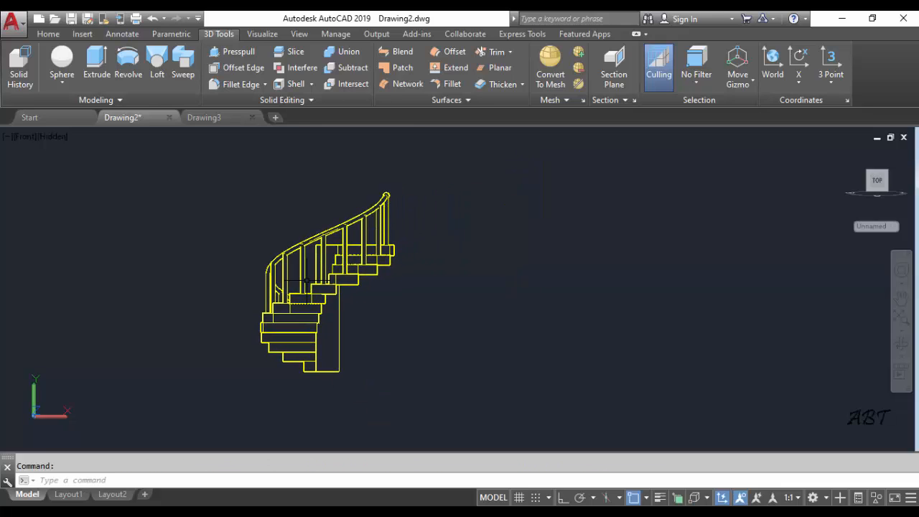
{"action": "left_click", "coordinate": [184, 159]}
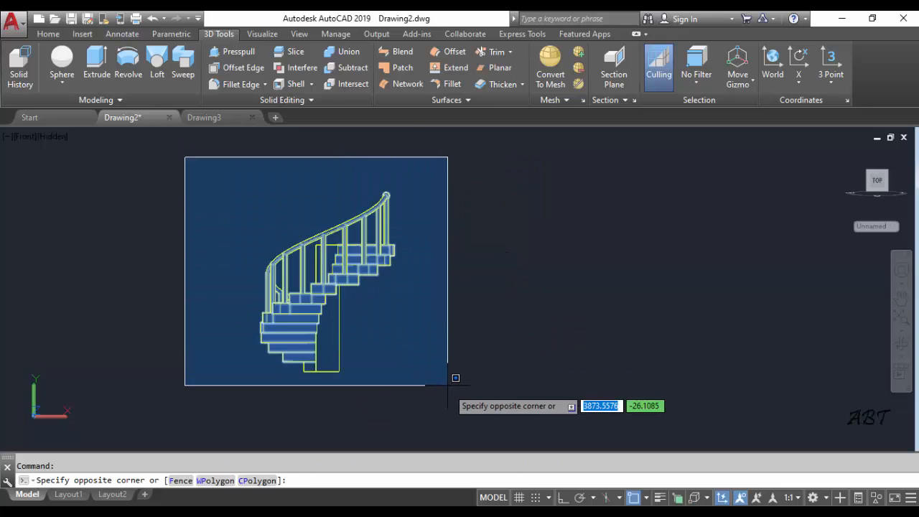
{"action": "left_click", "coordinate": [474, 418]}
{"action": "key", "text": "ctrl+c"}
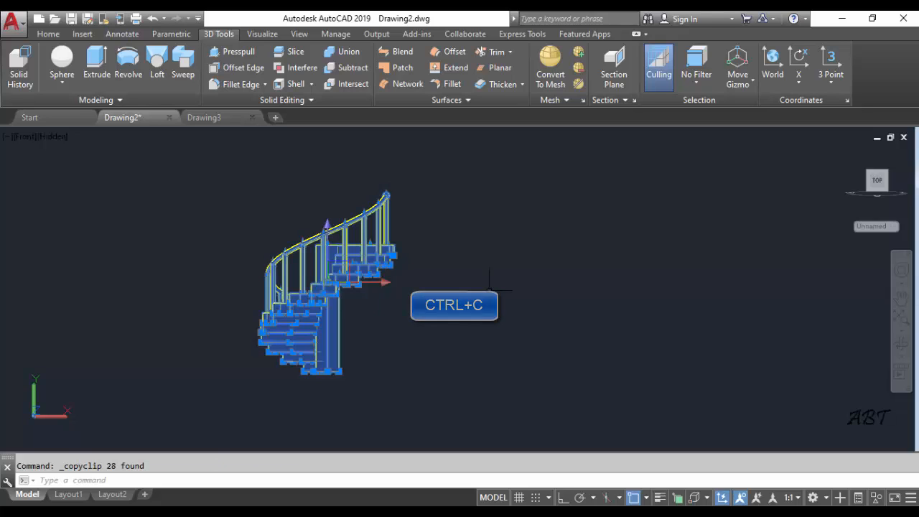
{"action": "right_click", "coordinate": [251, 179]}
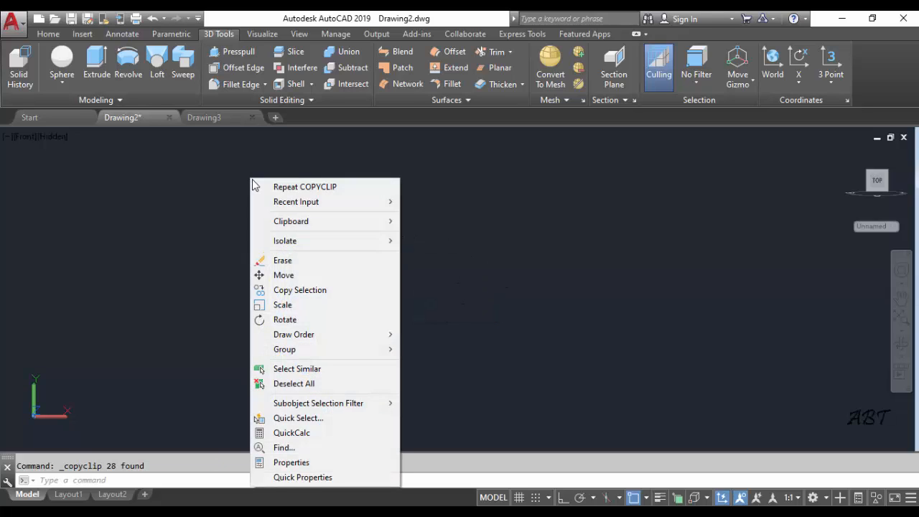
{"action": "mouse_move", "coordinate": [295, 224]}
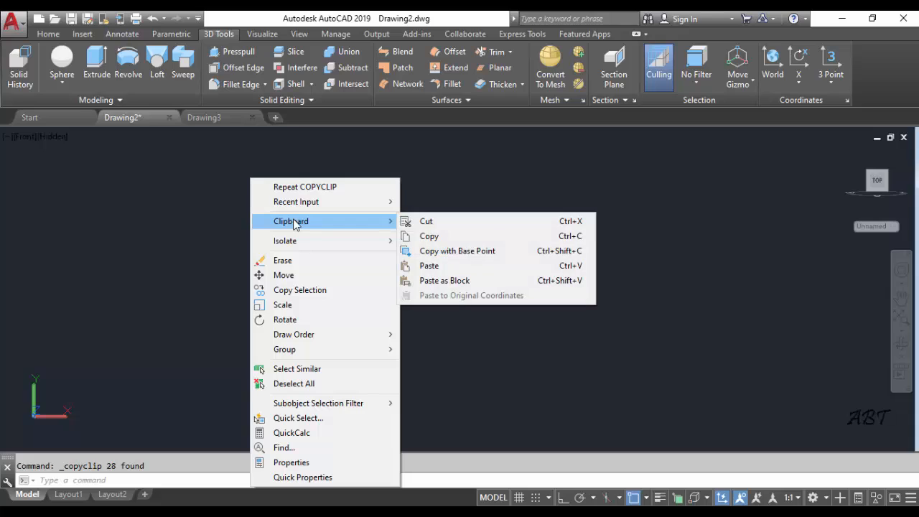
{"action": "left_click", "coordinate": [429, 236]}
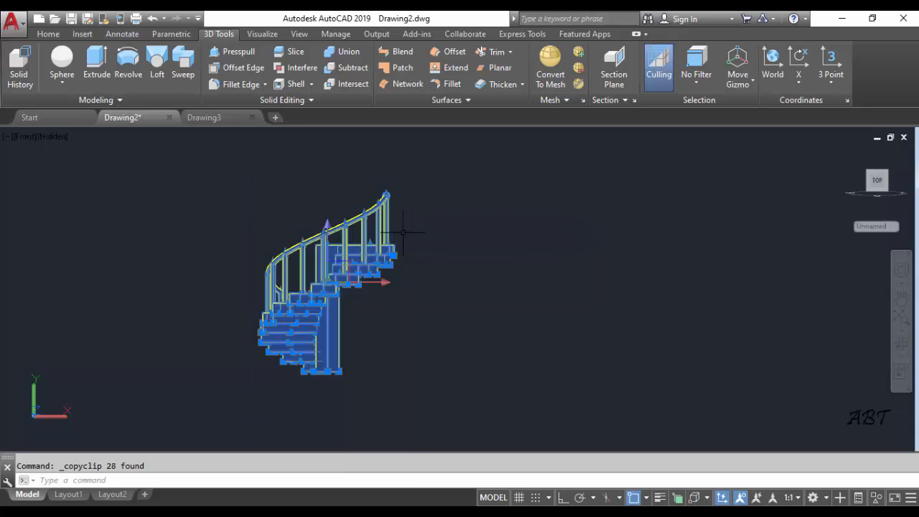
Paste the copied front-view staircase into an empty area of Drawing3
{"action": "left_click", "coordinate": [218, 121]}
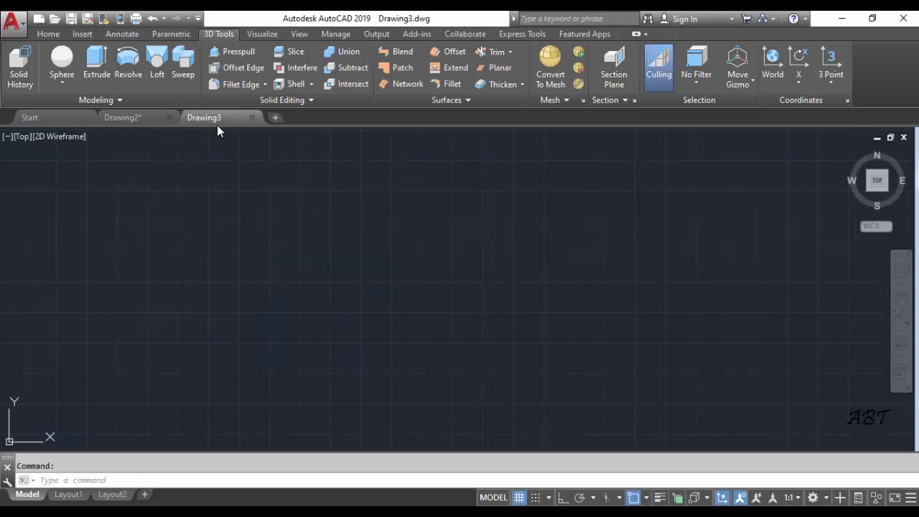
{"action": "right_click", "coordinate": [242, 205]}
{"action": "mouse_move", "coordinate": [275, 238]}
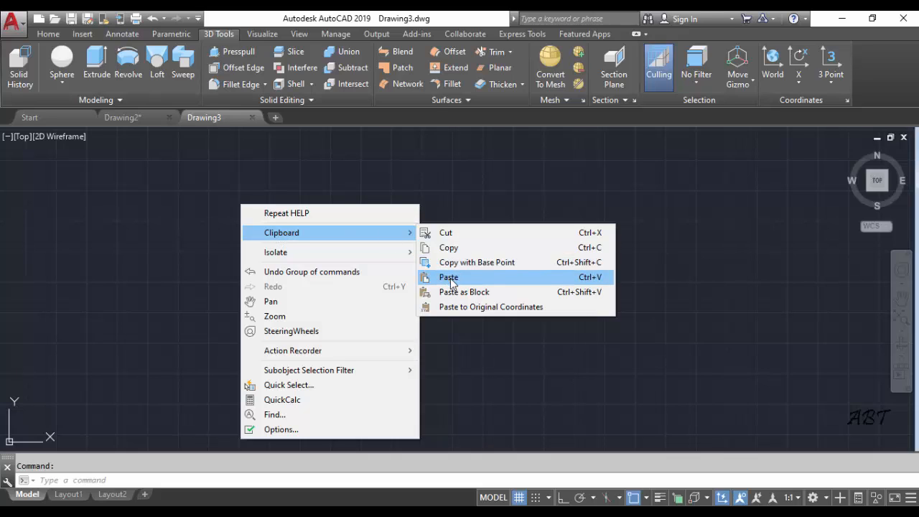
{"action": "left_click", "coordinate": [596, 284]}
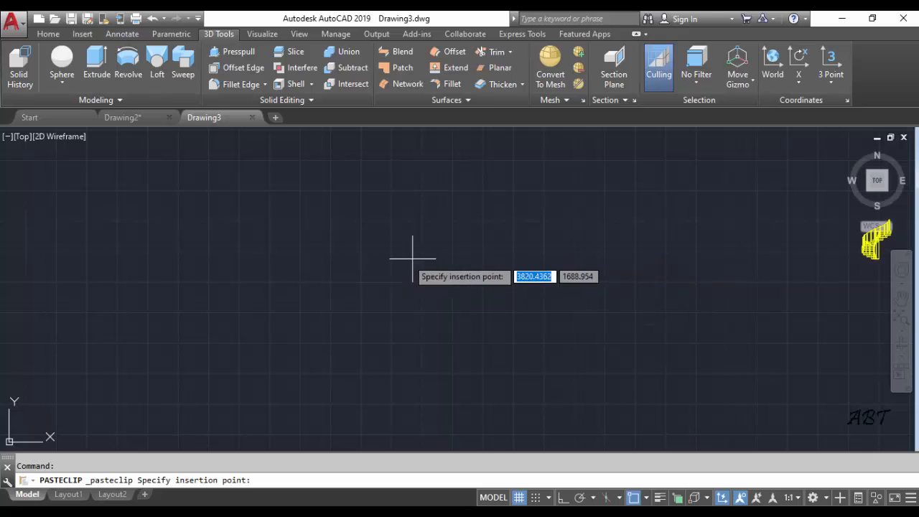
{"action": "left_click", "coordinate": [2, 308]}
{"action": "scroll", "coordinate": [448, 294], "scroll_direction": "up", "scroll_amount": 2}
{"action": "scroll", "coordinate": [448, 293], "scroll_direction": "up", "scroll_amount": 3}
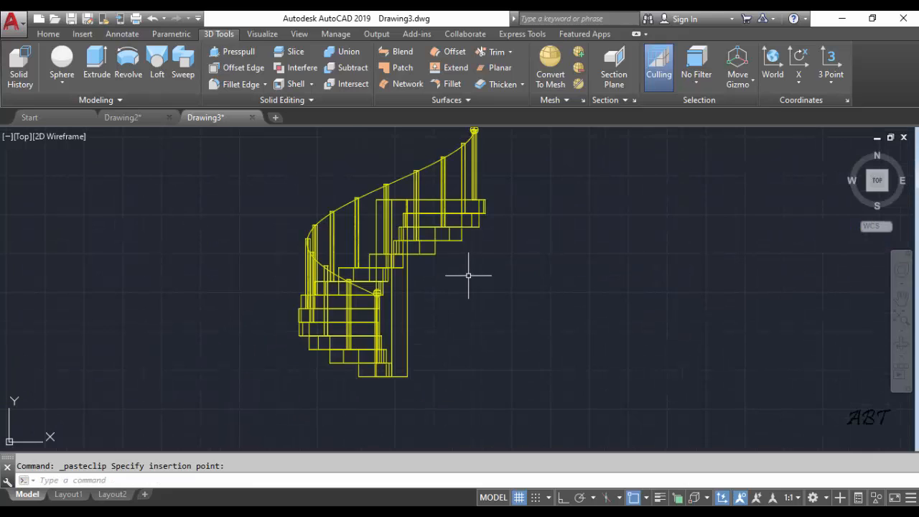
{"action": "middle_click_drag", "start_coordinate": [468, 275], "coordinate": [337, 302]}
{"action": "scroll", "coordinate": [353, 297], "scroll_direction": "down", "scroll_amount": 2}
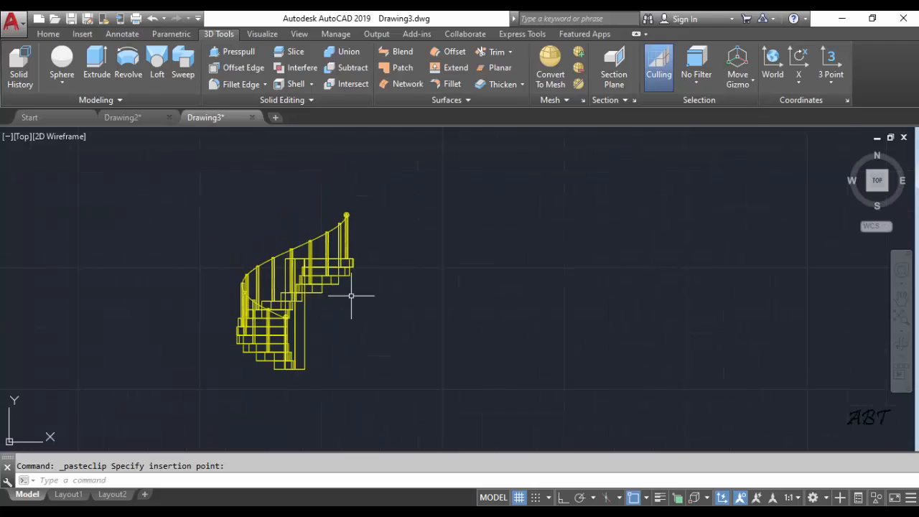
Return to the staircase model in Drawing2 and set its viewport to the Left view
{"action": "left_click", "coordinate": [139, 117]}
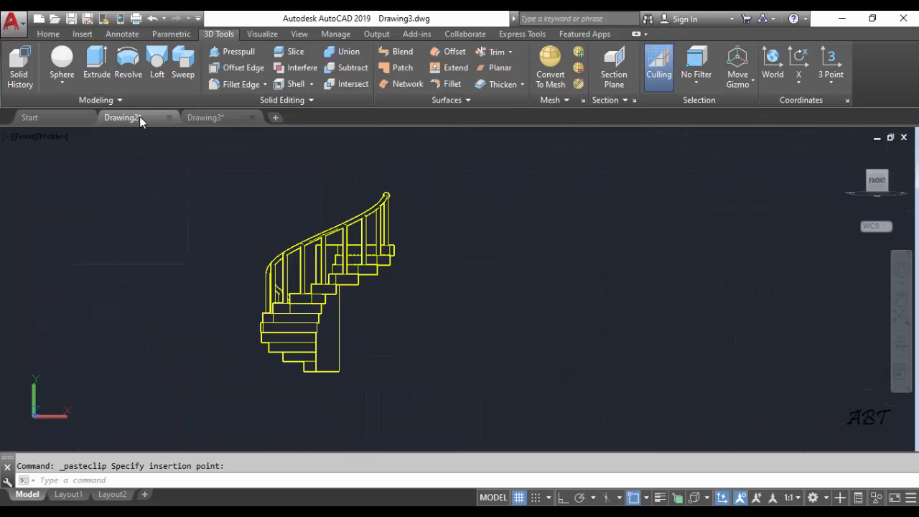
{"action": "left_click", "coordinate": [25, 136]}
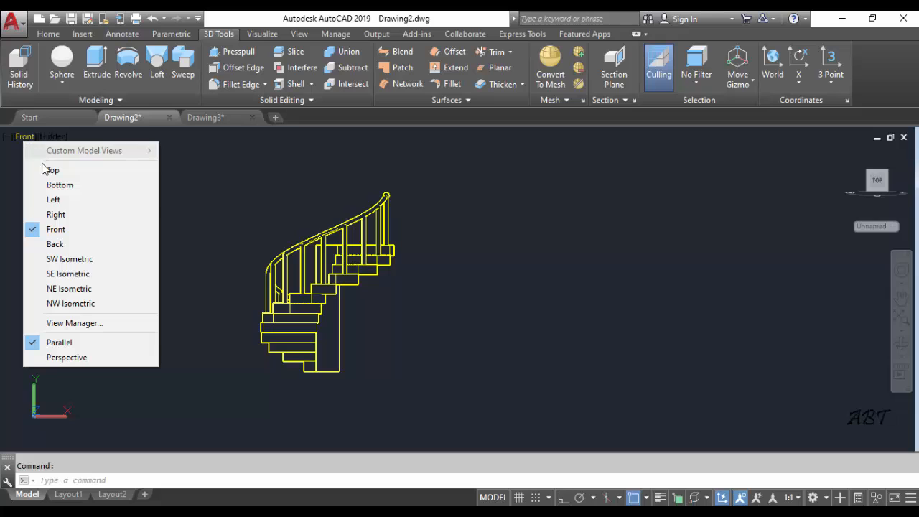
{"action": "left_click", "coordinate": [54, 199]}
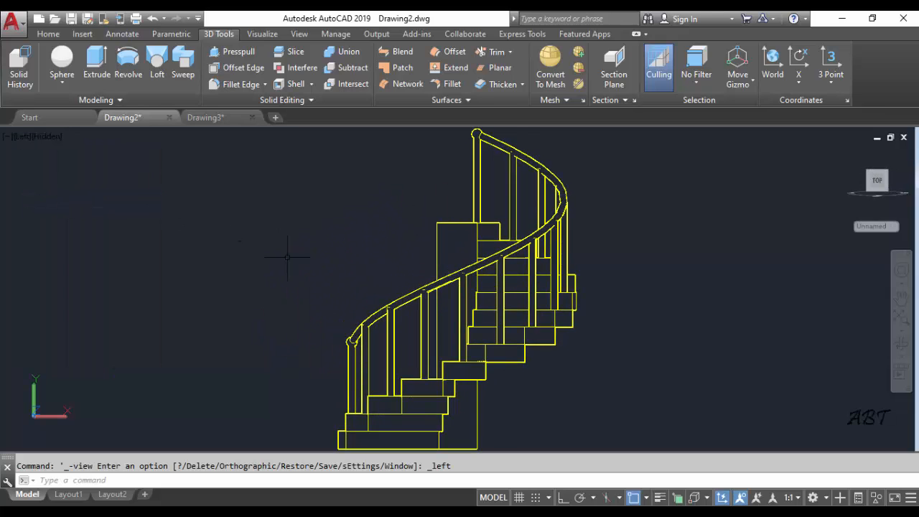
Select the whole staircase in the Left view and copy it to the clipboard
{"action": "scroll", "coordinate": [328, 267], "scroll_direction": "down", "scroll_amount": 2}
{"action": "middle_click_drag", "start_coordinate": [329, 267], "coordinate": [247, 273]}
{"action": "left_click", "coordinate": [191, 154]}
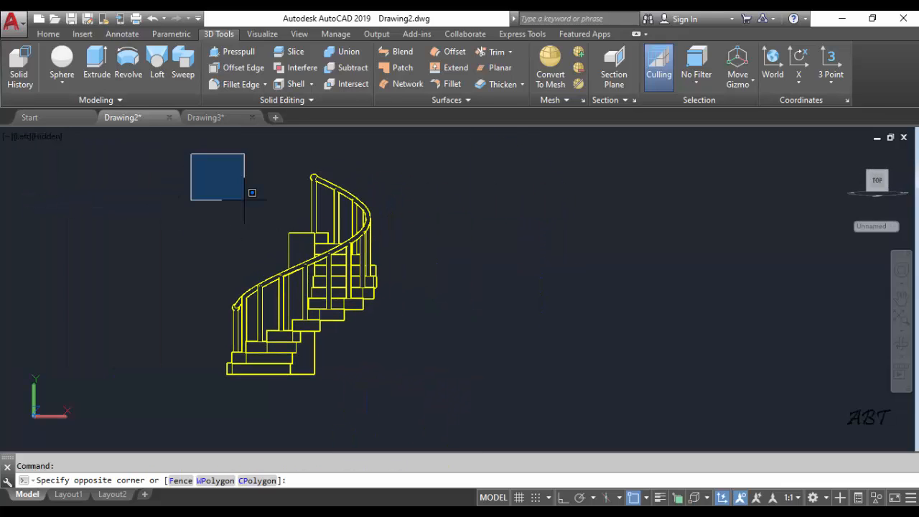
{"action": "left_click", "coordinate": [451, 410]}
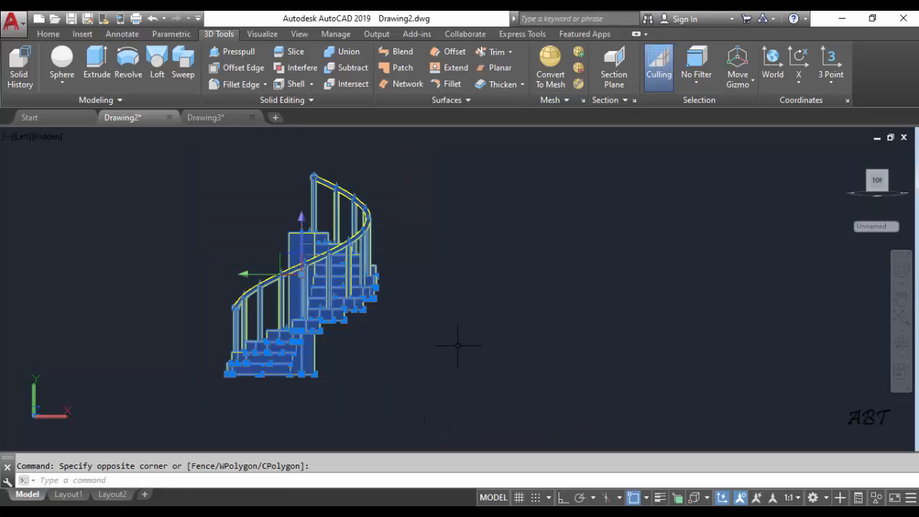
{"action": "key", "text": "ctrl+c"}
{"action": "right_click", "coordinate": [437, 205]}
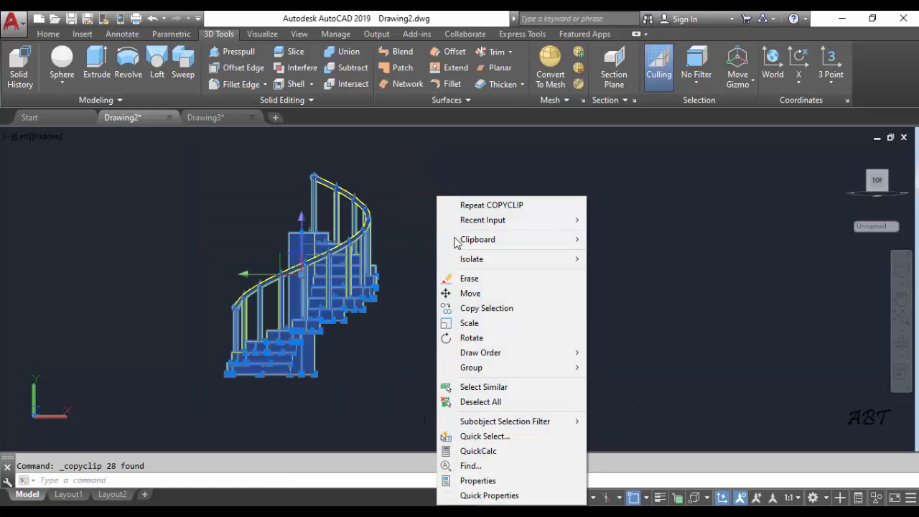
{"action": "mouse_move", "coordinate": [476, 237]}
{"action": "left_click", "coordinate": [604, 254]}
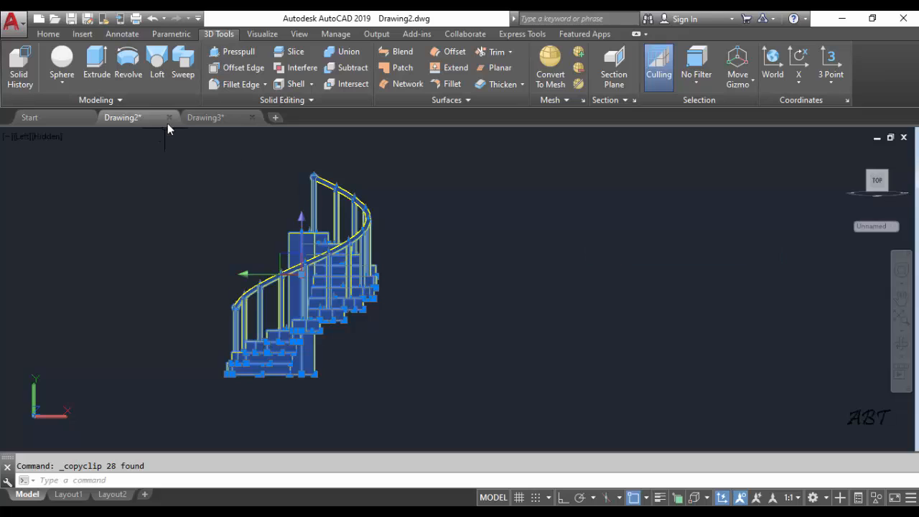
Paste the left-view staircase into Drawing3, placing it to the right of the front-view copy and roughly level with it
{"action": "left_click", "coordinate": [222, 116]}
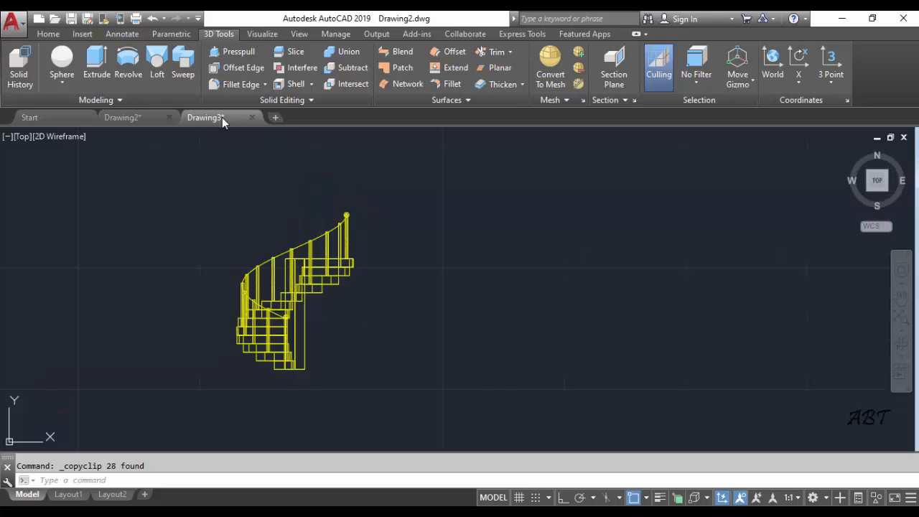
{"action": "right_click", "coordinate": [479, 212]}
{"action": "mouse_move", "coordinate": [523, 257]}
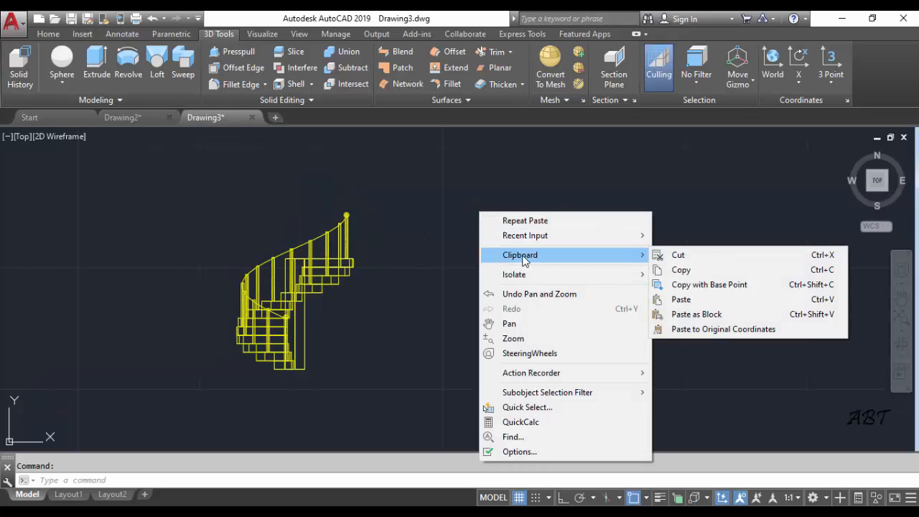
{"action": "left_click", "coordinate": [681, 300]}
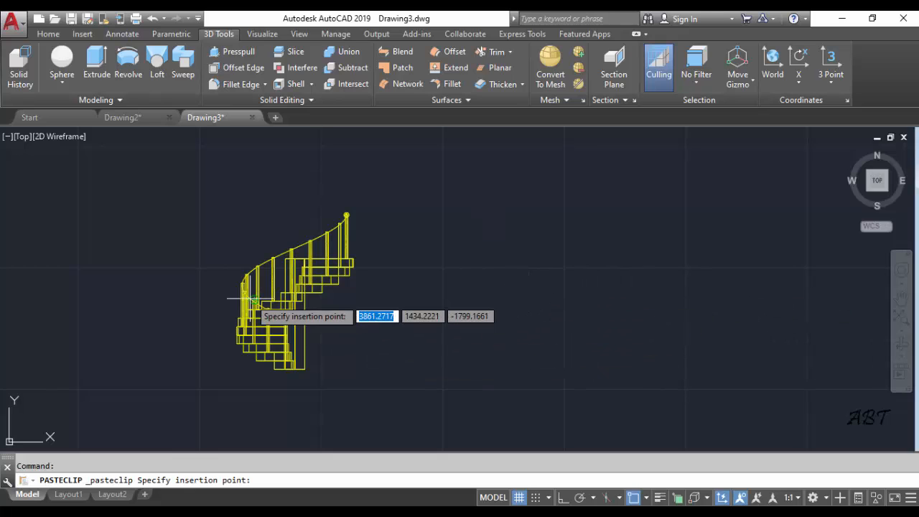
{"action": "scroll", "coordinate": [260, 354], "scroll_direction": "down", "scroll_amount": 6}
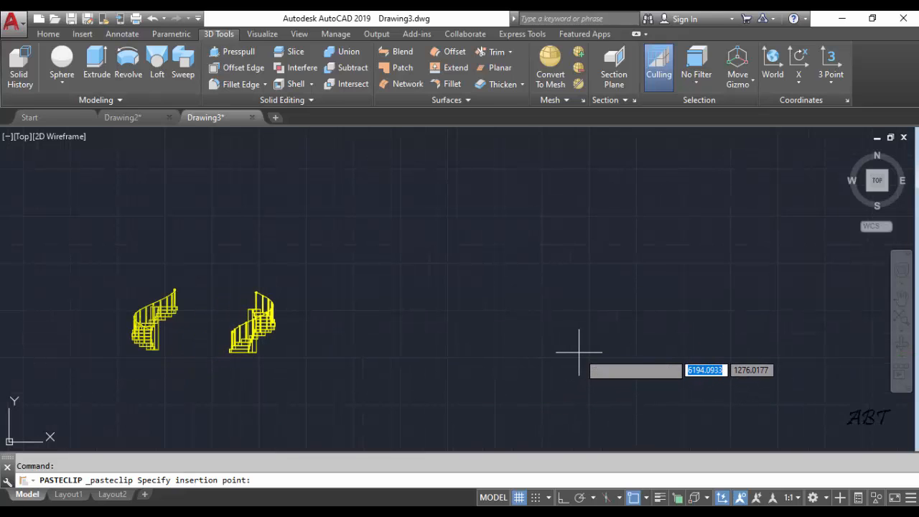
{"action": "left_click", "coordinate": [555, 353]}
{"action": "scroll", "coordinate": [183, 311], "scroll_direction": "up", "scroll_amount": 3}
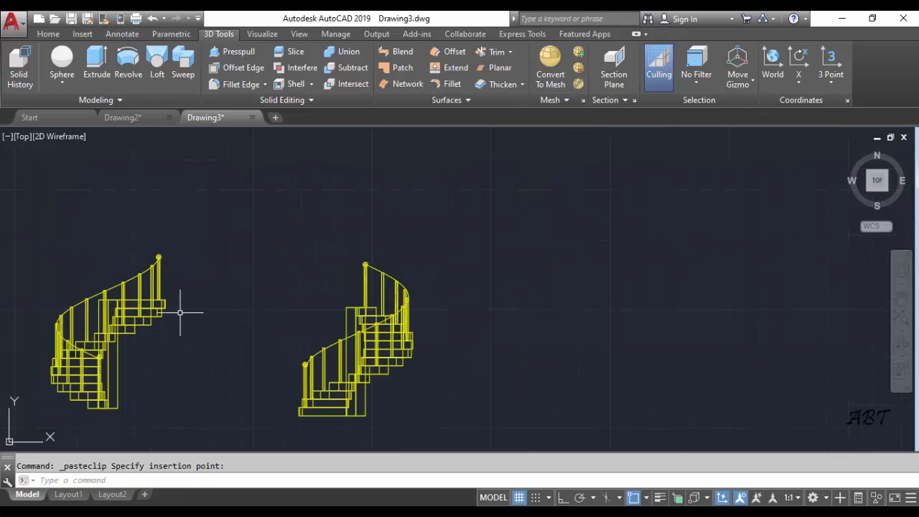
{"action": "middle_click_drag", "start_coordinate": [180, 312], "coordinate": [353, 291]}
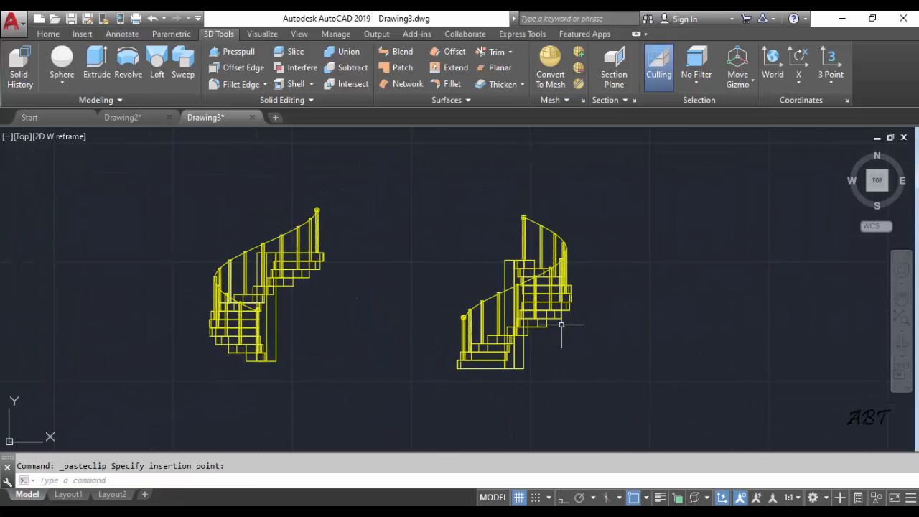
{"action": "middle_click_drag", "start_coordinate": [557, 323], "coordinate": [411, 338]}
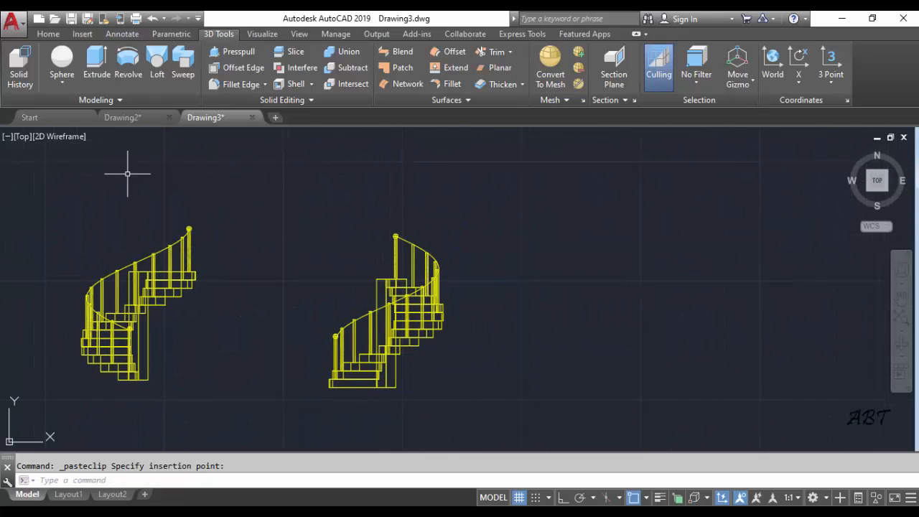
Return to the staircase model in Drawing2 and set its viewport to the Top view
{"action": "left_click", "coordinate": [144, 118]}
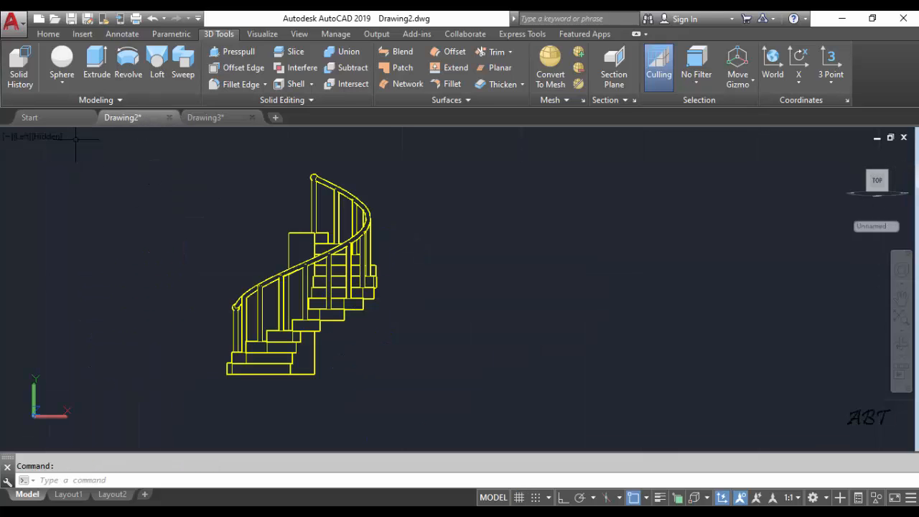
{"action": "left_click", "coordinate": [22, 136]}
{"action": "left_click", "coordinate": [51, 171]}
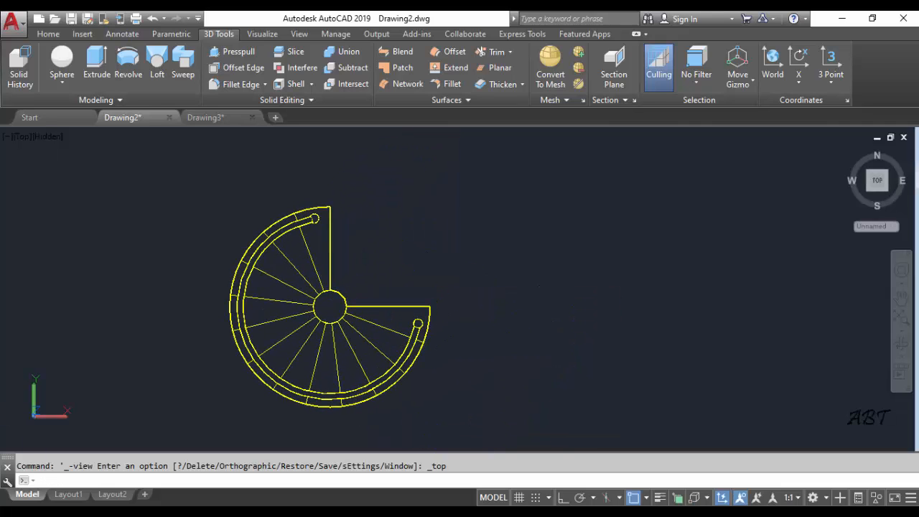
Select the whole staircase in the Top view and copy it to the clipboard
{"action": "left_click", "coordinate": [180, 169]}
{"action": "left_click", "coordinate": [475, 416]}
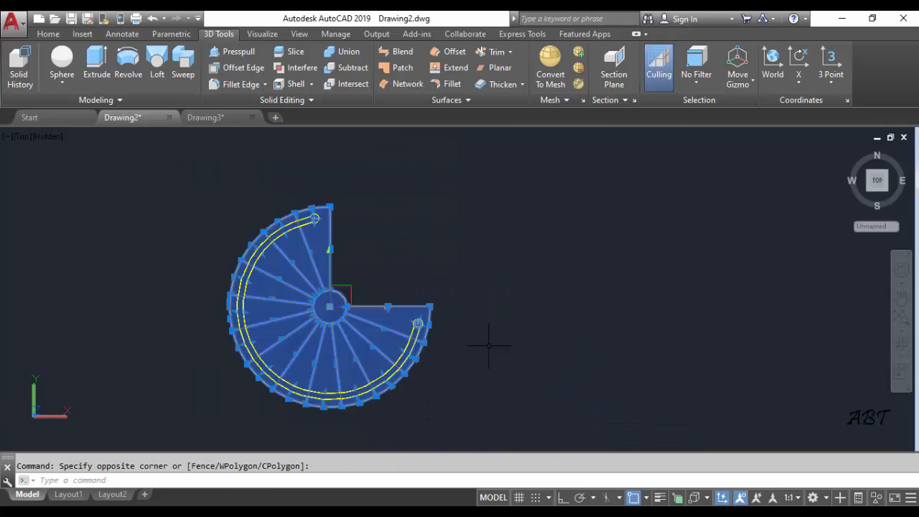
{"action": "key", "text": "ctrl+c"}
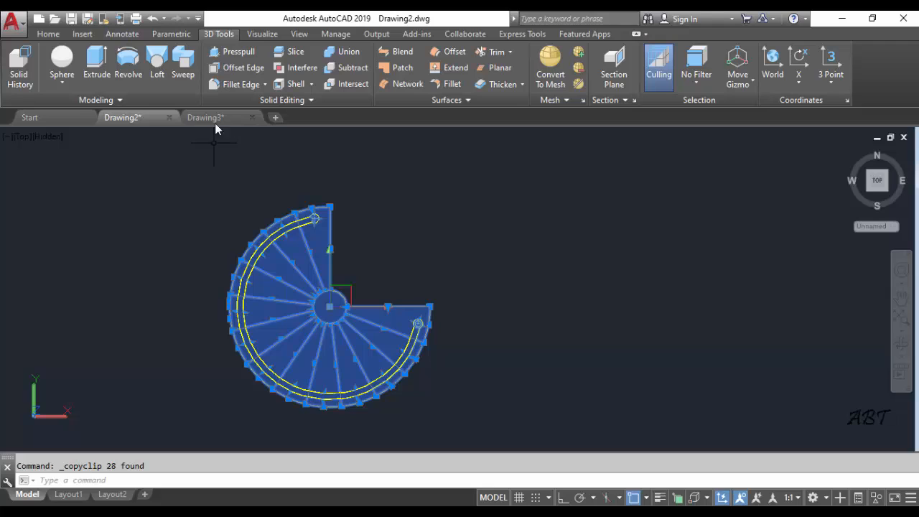
Paste the top-view staircase into Drawing3, placing it to the right of the left-view copy and roughly level with it
{"action": "left_click", "coordinate": [205, 117]}
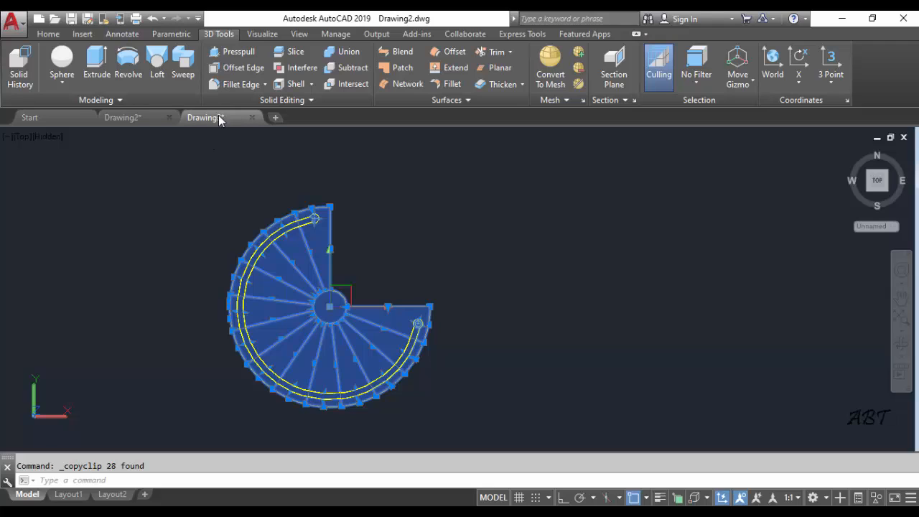
{"action": "right_click", "coordinate": [571, 228]}
{"action": "mouse_move", "coordinate": [596, 272]}
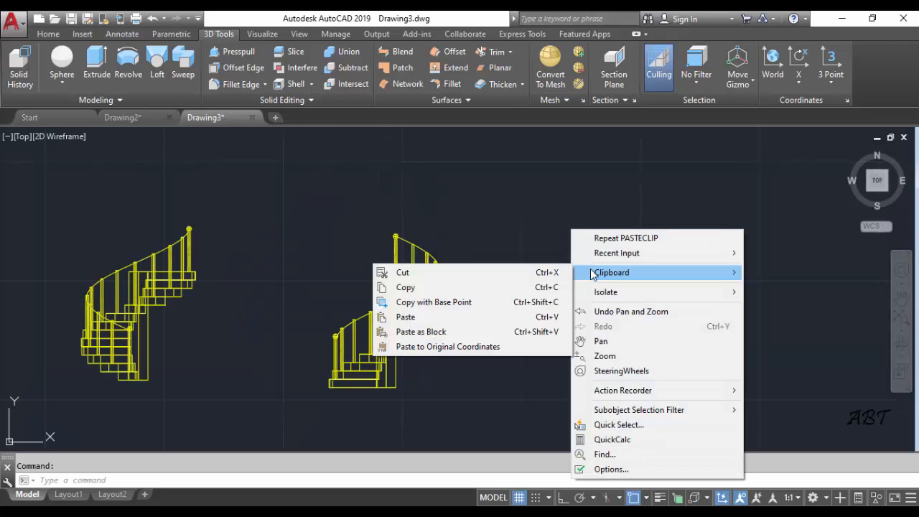
{"action": "left_click", "coordinate": [428, 318]}
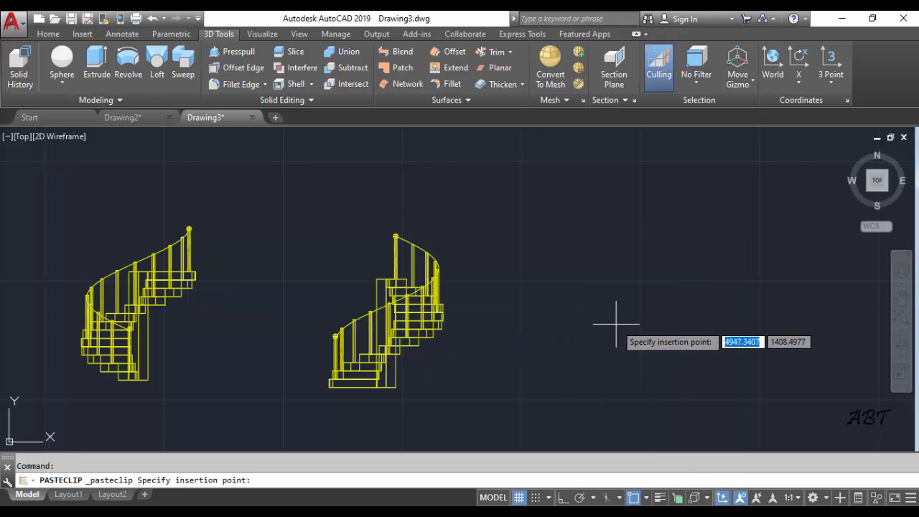
{"action": "scroll", "coordinate": [611, 318], "scroll_direction": "down", "scroll_amount": 2}
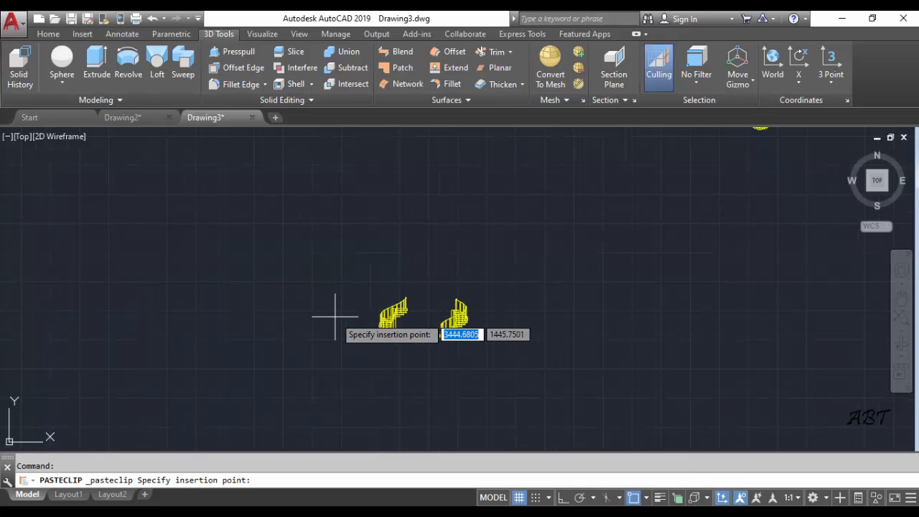
{"action": "scroll", "coordinate": [365, 332], "scroll_direction": "down", "scroll_amount": 2}
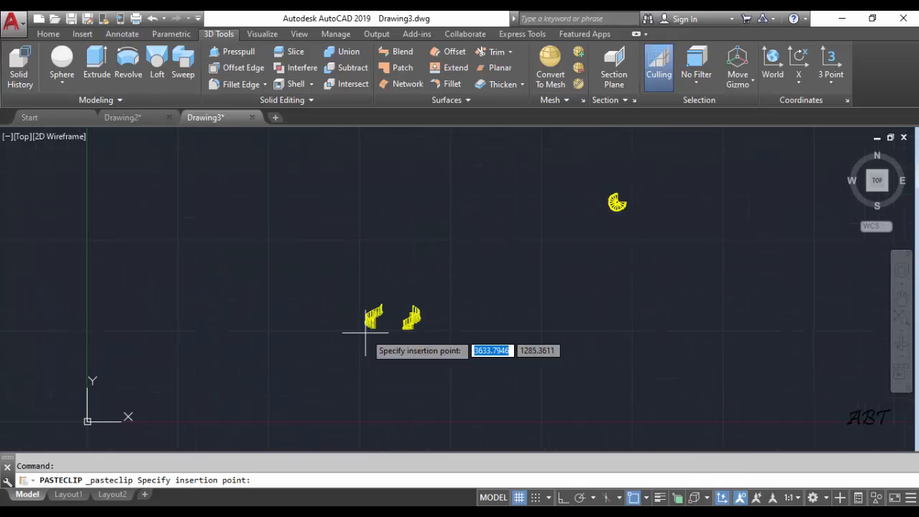
{"action": "left_click", "coordinate": [197, 438]}
{"action": "scroll", "coordinate": [487, 323], "scroll_direction": "up", "scroll_amount": 7}
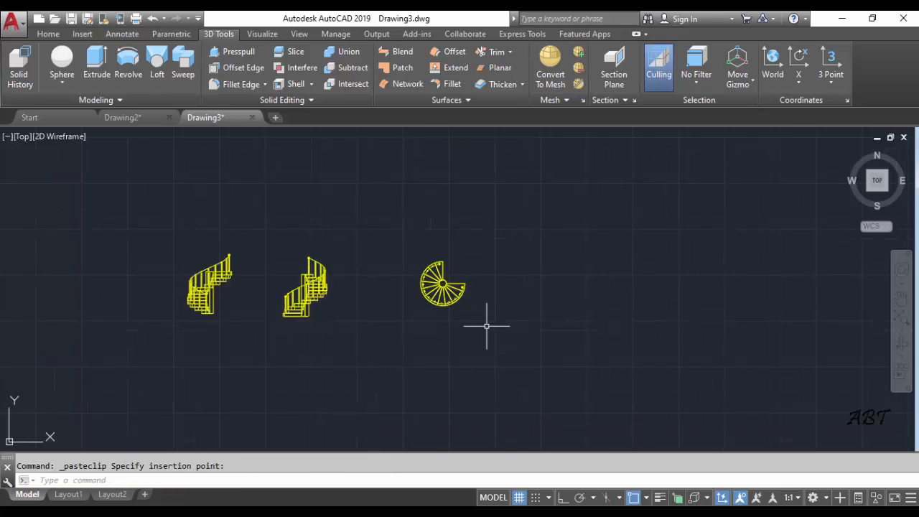
{"action": "middle_click_drag", "start_coordinate": [339, 309], "coordinate": [553, 342]}
{"action": "scroll", "coordinate": [437, 332], "scroll_direction": "down", "scroll_amount": 2}
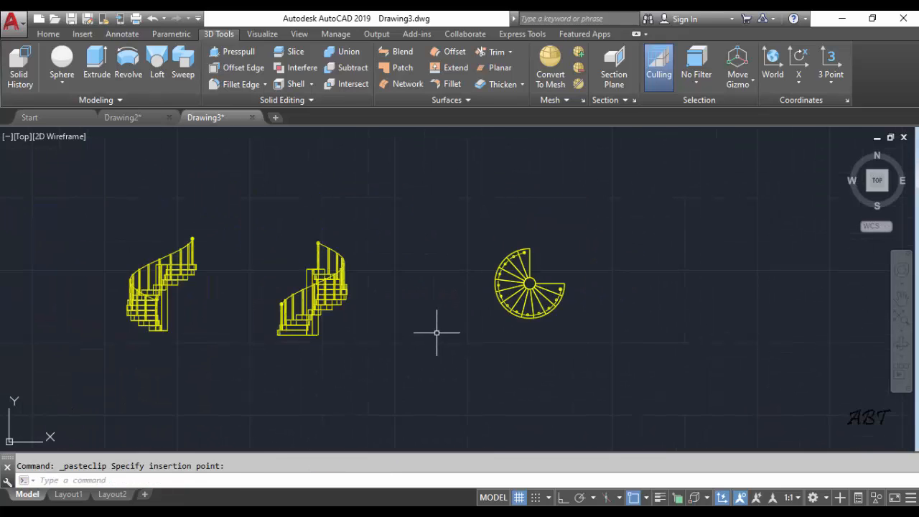
{"action": "middle_click_drag", "start_coordinate": [437, 333], "coordinate": [528, 334]}
{"action": "mouse_move", "coordinate": [426, 328]}
{"action": "middle_mouse_down"}
{"action": "mouse_move", "coordinate": [470, 322]}
{"action": "mouse_move", "coordinate": [437, 302]}
{"action": "mouse_move", "coordinate": [373, 310]}
{"action": "middle_mouse_up"}
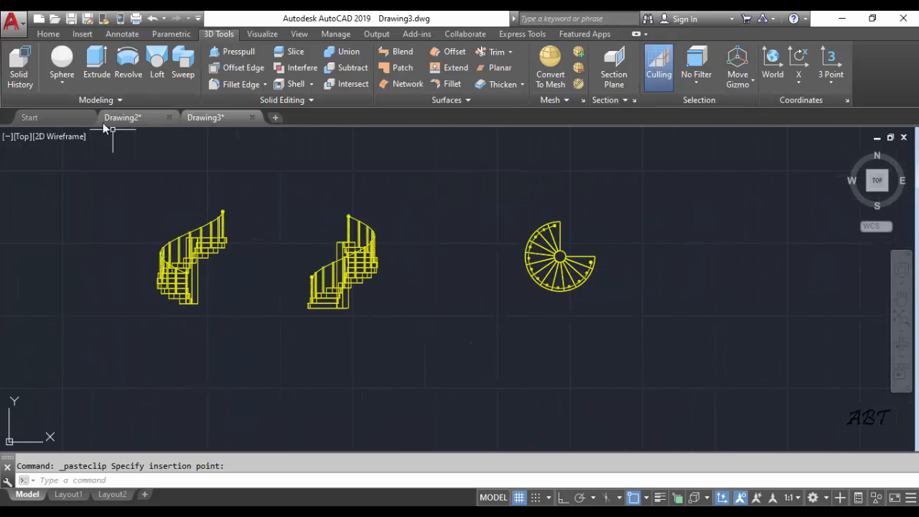
Return to the staircase model in Drawing2 and set its viewport to the NW Isometric view after trying SW Isometric
{"action": "left_click", "coordinate": [134, 119]}
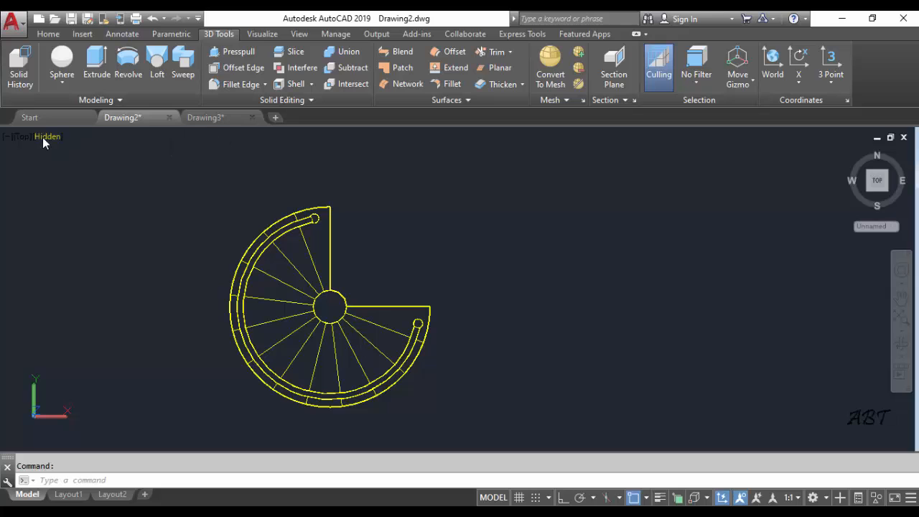
{"action": "left_click", "coordinate": [24, 138]}
{"action": "left_click", "coordinate": [94, 258]}
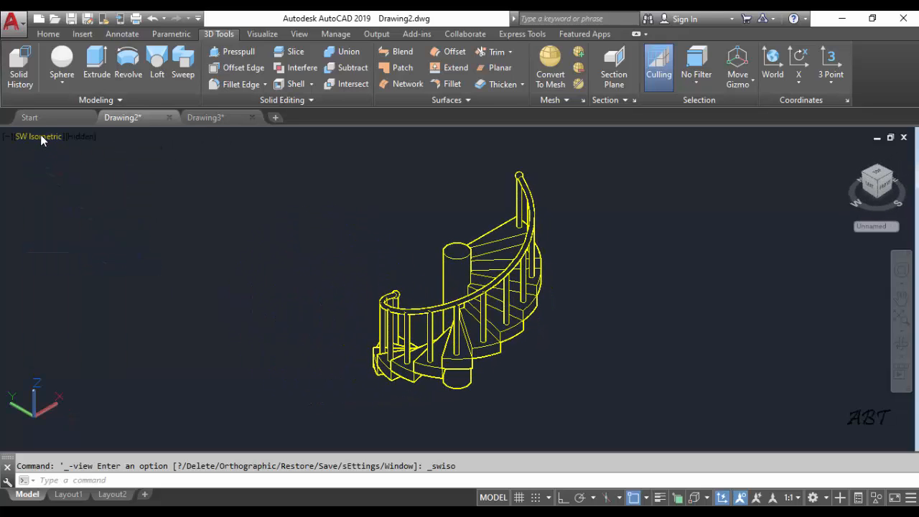
{"action": "left_click", "coordinate": [42, 138]}
{"action": "left_click", "coordinate": [96, 303]}
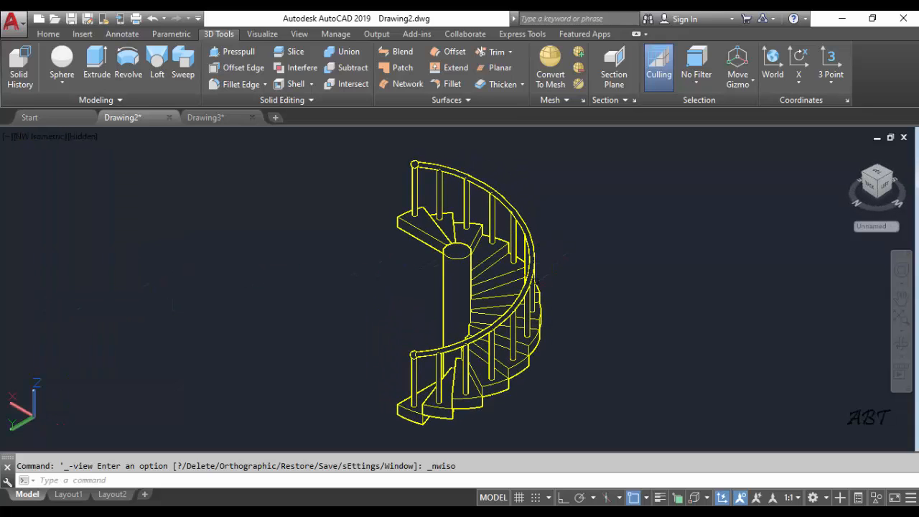
{"action": "middle_click_drag", "start_coordinate": [574, 295], "coordinate": [529, 292]}
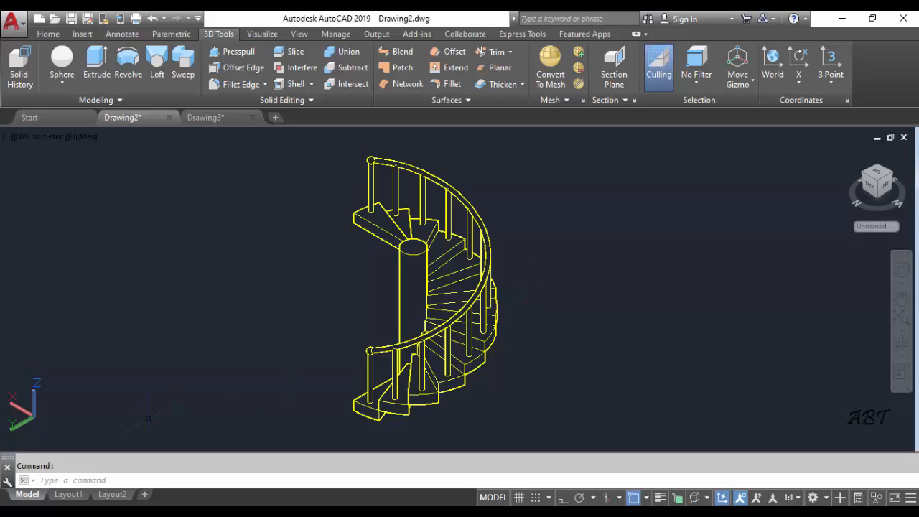
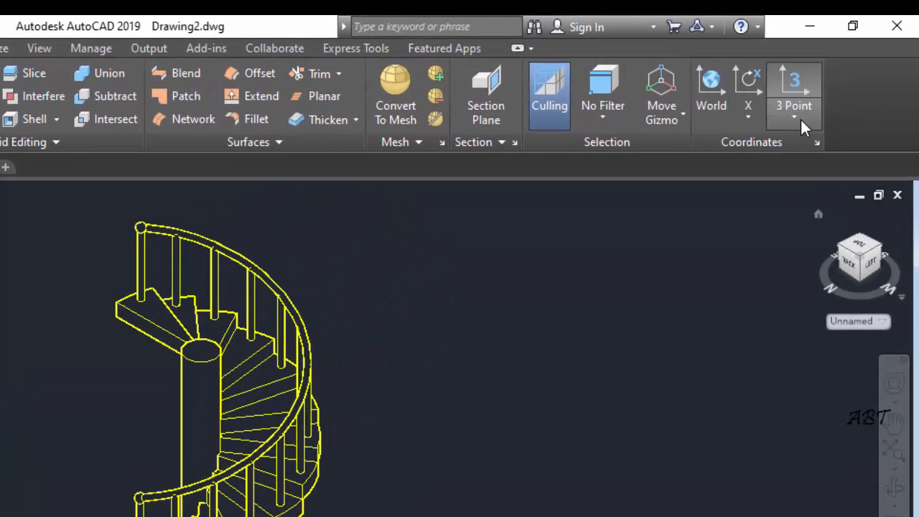
Align the UCS to the current NW Isometric view, then select the whole staircase and copy it to the clipboard
{"action": "left_click", "coordinate": [794, 118]}
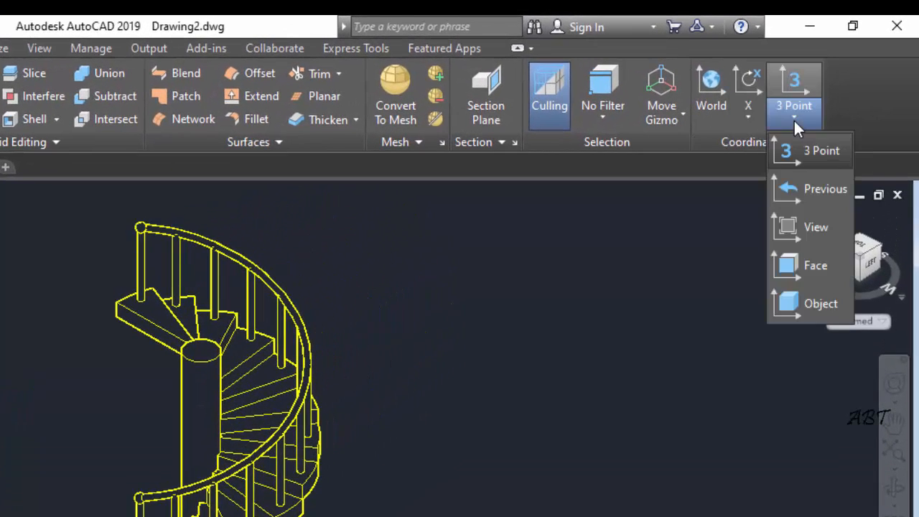
{"action": "left_click", "coordinate": [814, 230]}
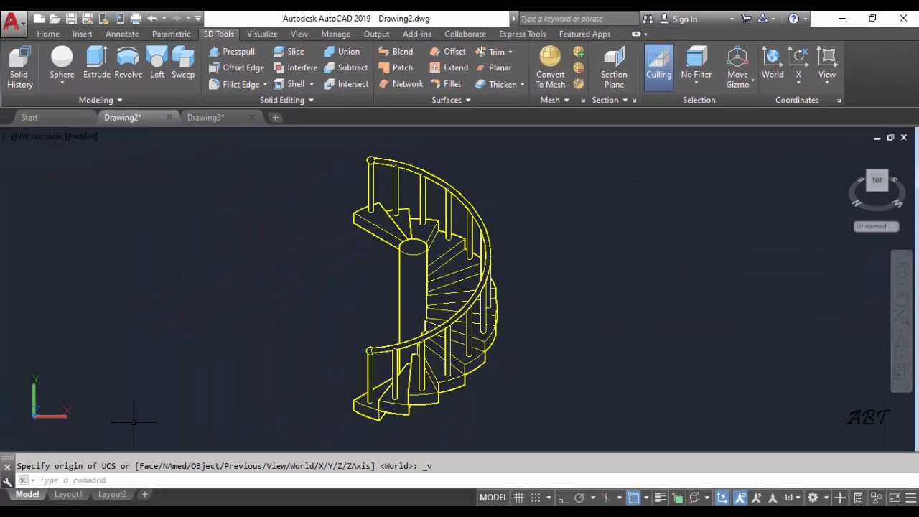
{"action": "scroll", "coordinate": [273, 257], "scroll_direction": "down", "scroll_amount": 2}
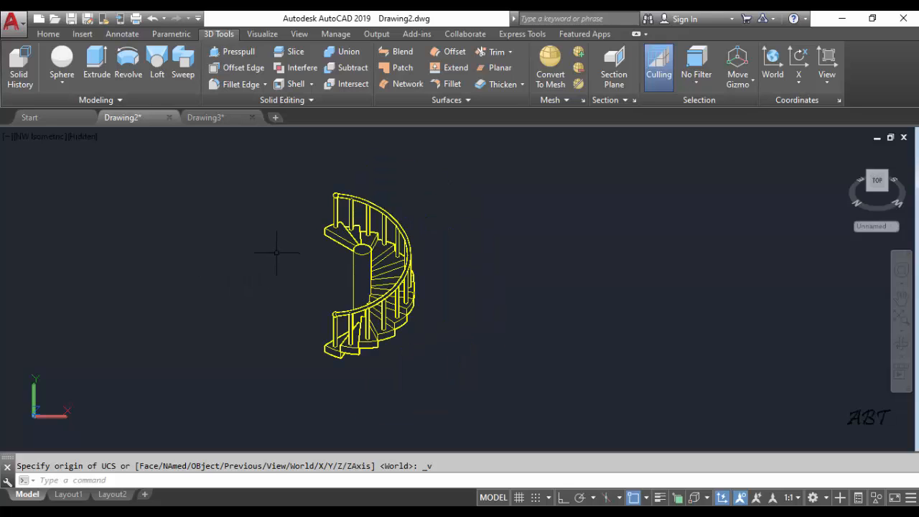
{"action": "left_click", "coordinate": [287, 167]}
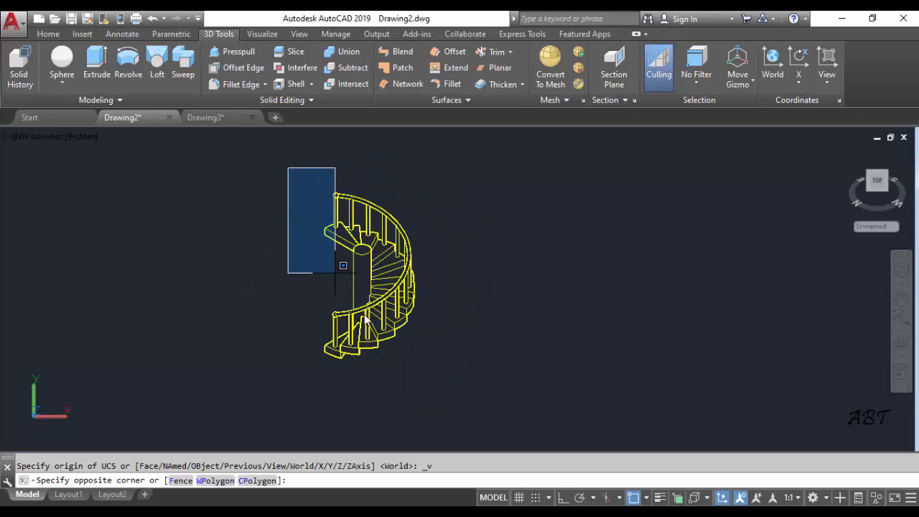
{"action": "left_click", "coordinate": [496, 386]}
{"action": "right_click", "coordinate": [517, 199]}
{"action": "mouse_move", "coordinate": [554, 246]}
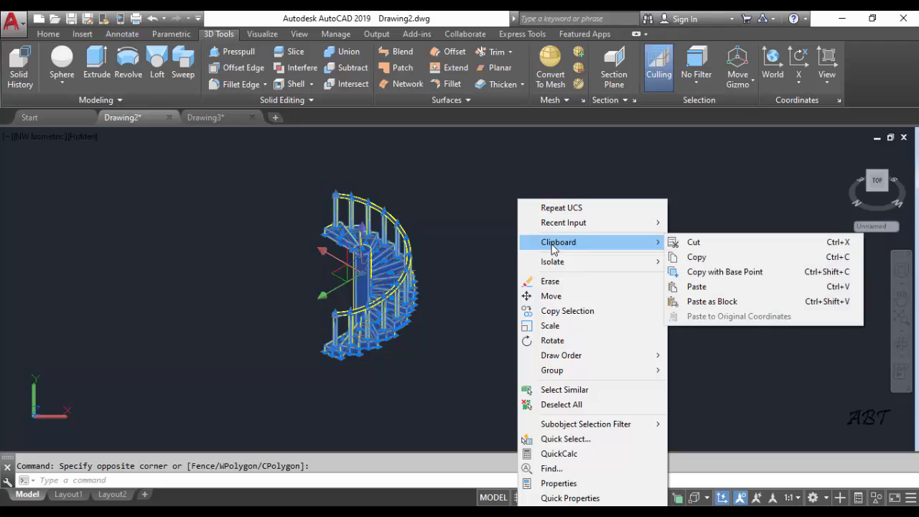
{"action": "left_click", "coordinate": [682, 258]}
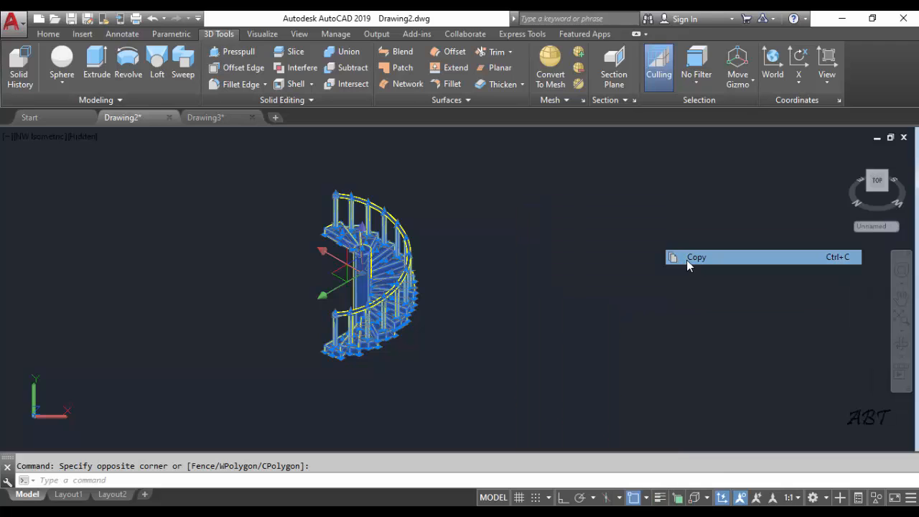
Paste the isometric staircase into Drawing3, placing it to the left of the front-view copy and roughly level with it
{"action": "left_click", "coordinate": [227, 113]}
{"action": "right_click", "coordinate": [444, 330]}
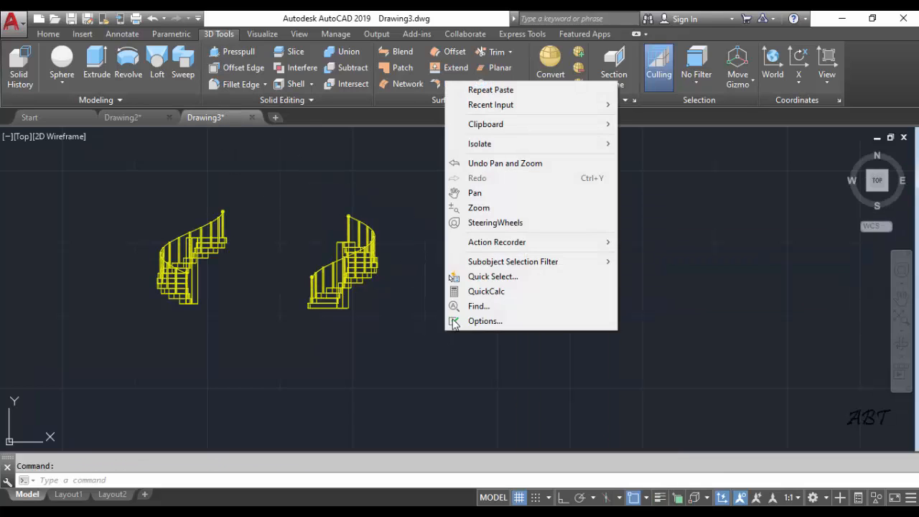
{"action": "mouse_move", "coordinate": [503, 125]}
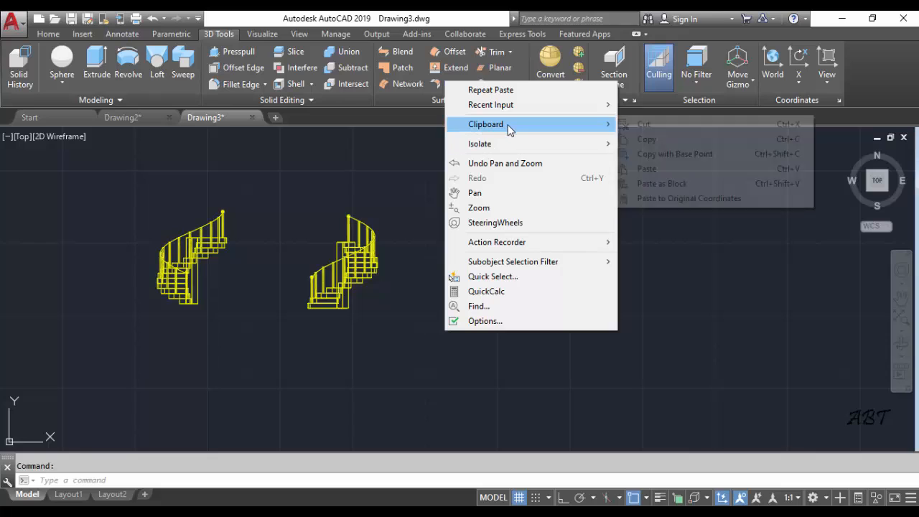
{"action": "left_click", "coordinate": [641, 169]}
{"action": "scroll", "coordinate": [524, 314], "scroll_direction": "down", "scroll_amount": 3}
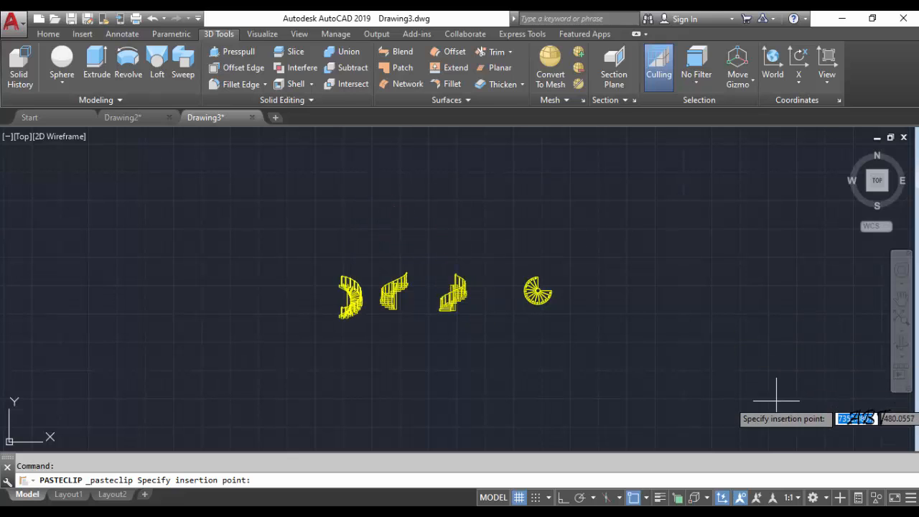
{"action": "left_click", "coordinate": [747, 389]}
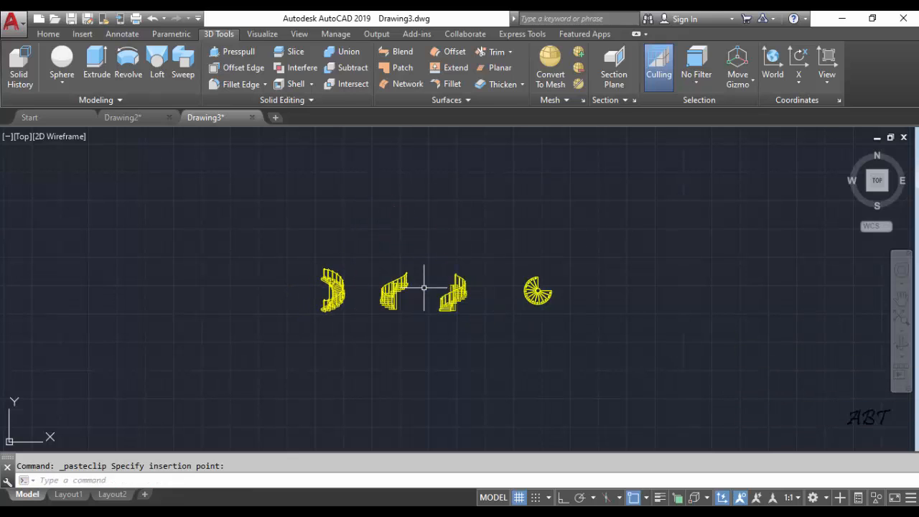
{"action": "scroll", "coordinate": [424, 288], "scroll_direction": "up", "scroll_amount": 4}
{"action": "scroll", "coordinate": [327, 301], "scroll_direction": "down", "scroll_amount": 1}
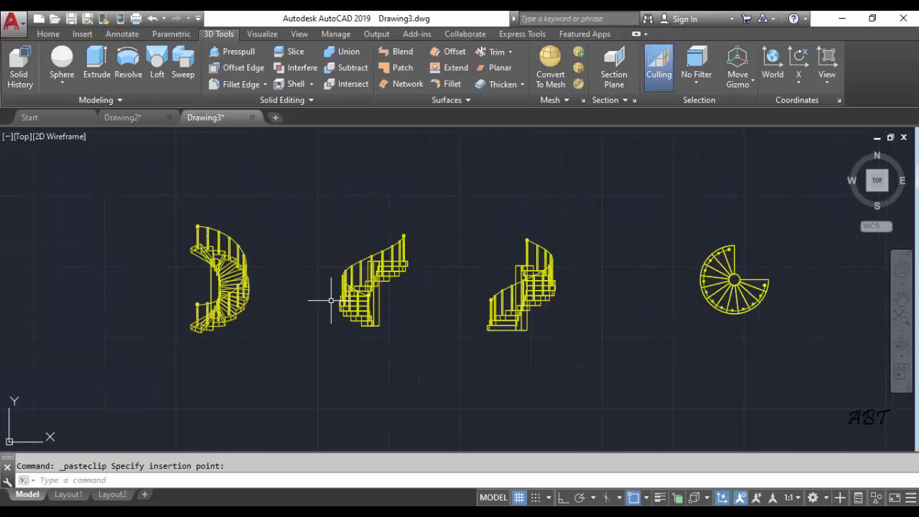
{"action": "middle_click_drag", "start_coordinate": [331, 301], "coordinate": [291, 290]}
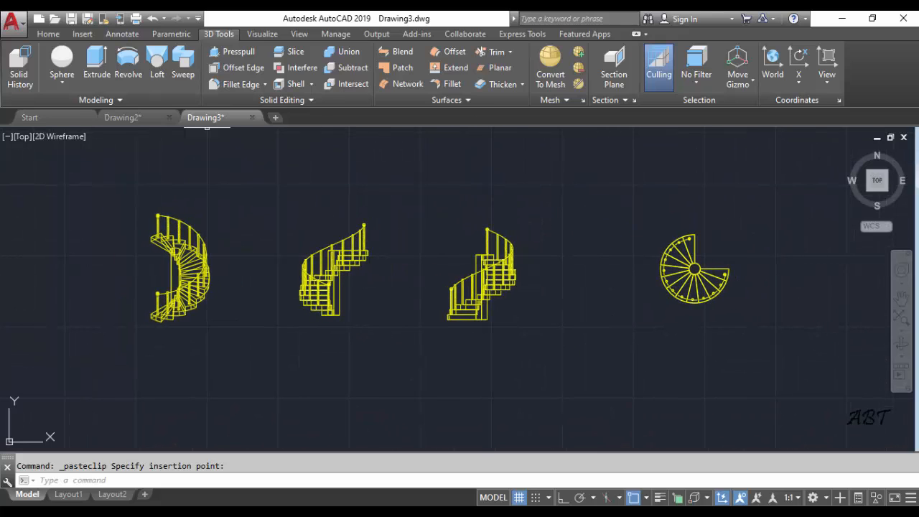
Set the visual style of the Drawing3 viewport to Hidden after trying Conceptual
{"action": "left_click", "coordinate": [61, 137]}
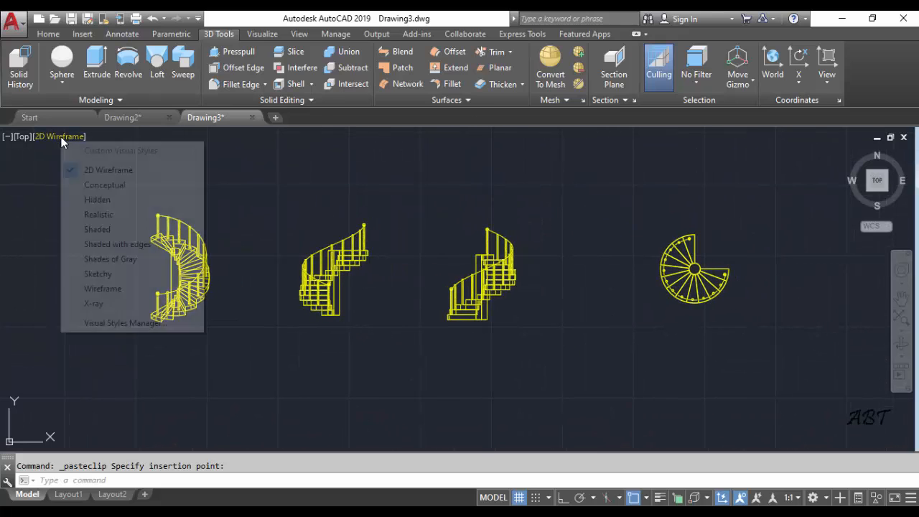
{"action": "left_click", "coordinate": [95, 186]}
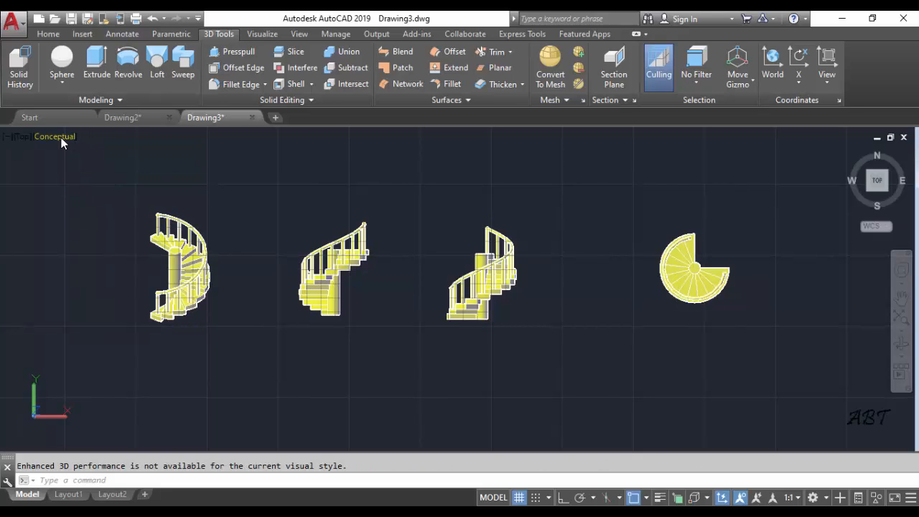
{"action": "left_click", "coordinate": [58, 136]}
{"action": "left_click", "coordinate": [89, 200]}
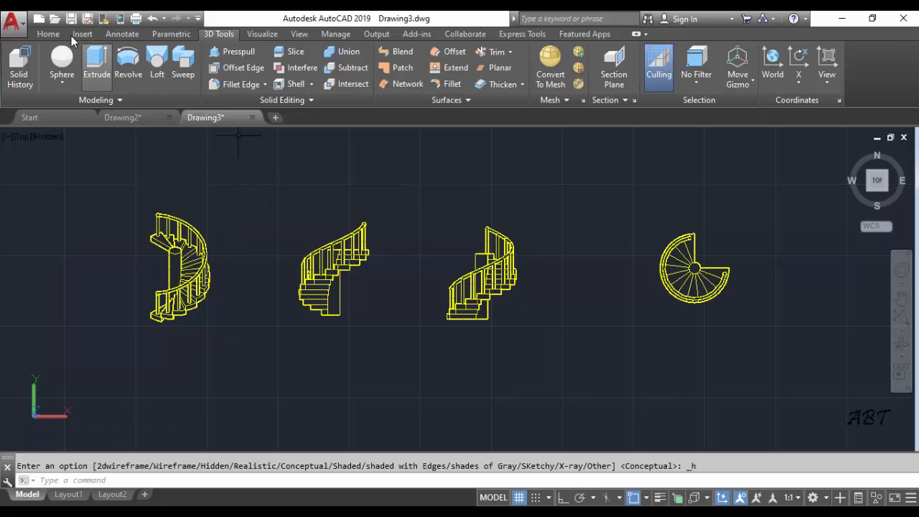
Move the front and left views together about 185 units left, closer to the isometric staircase
{"action": "left_click", "coordinate": [53, 35]}
{"action": "left_click", "coordinate": [162, 51]}
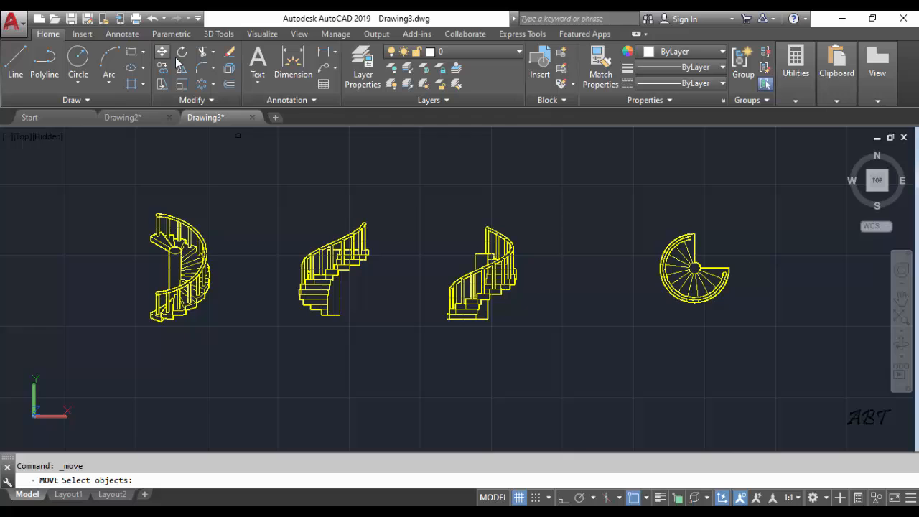
{"action": "left_click", "coordinate": [248, 176]}
{"action": "left_click", "coordinate": [544, 344]}
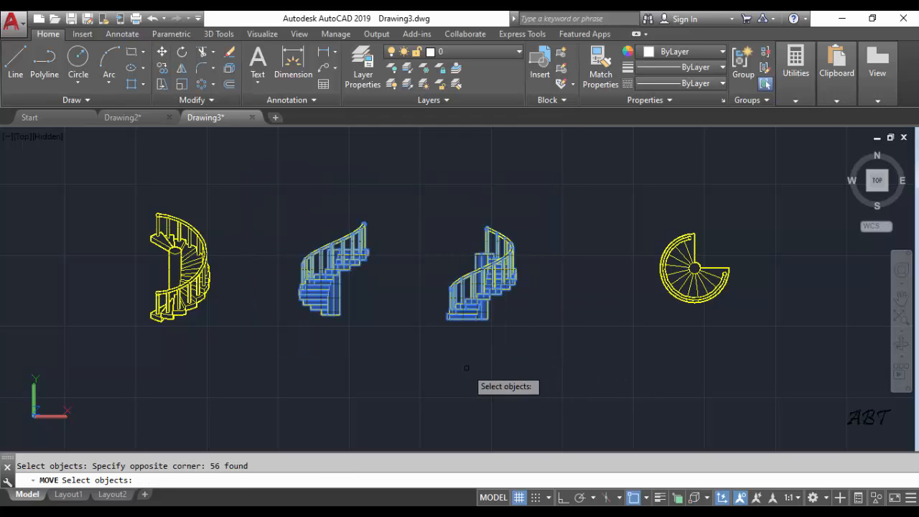
{"action": "key", "text": "Return"}
{"action": "left_click", "coordinate": [471, 358]}
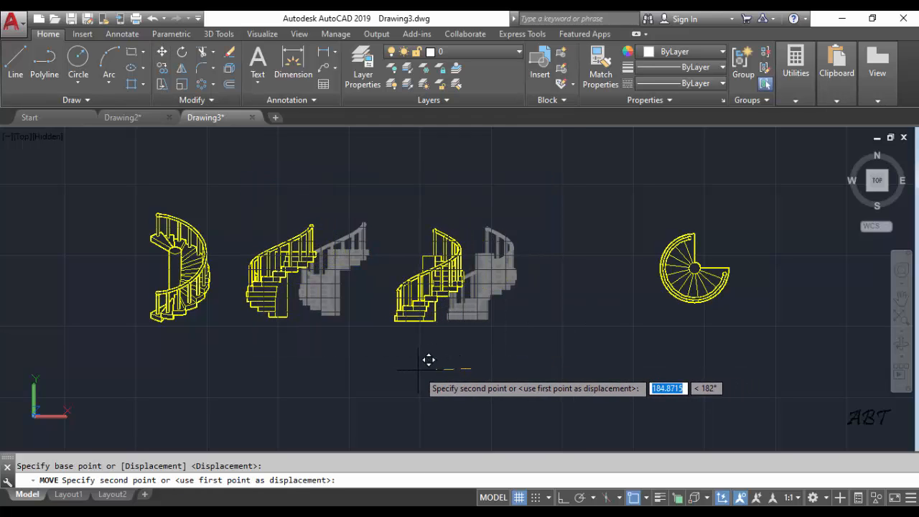
{"action": "left_click", "coordinate": [428, 359]}
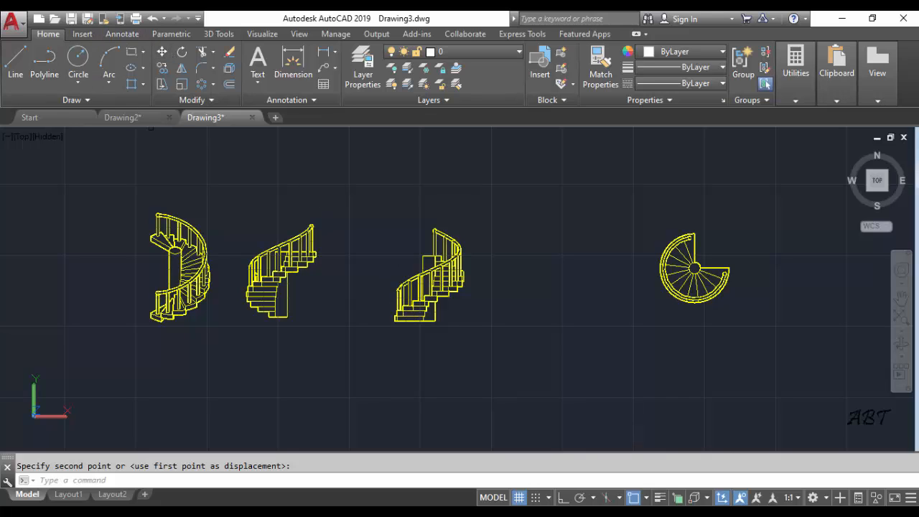
Move the top-view staircase about 550 units left so it sits close to the left view
{"action": "left_click", "coordinate": [162, 51]}
{"action": "left_click", "coordinate": [623, 214]}
{"action": "left_click", "coordinate": [763, 350]}
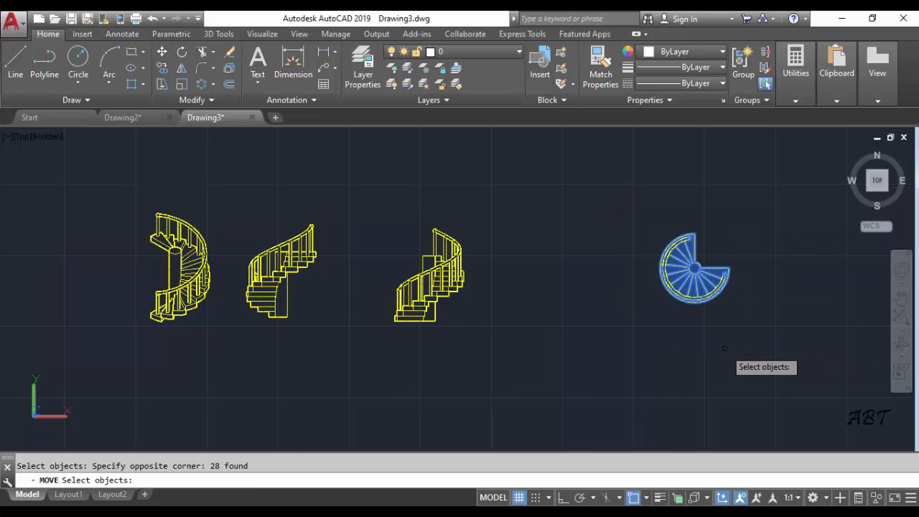
{"action": "key", "text": "Return"}
{"action": "left_click", "coordinate": [723, 350]}
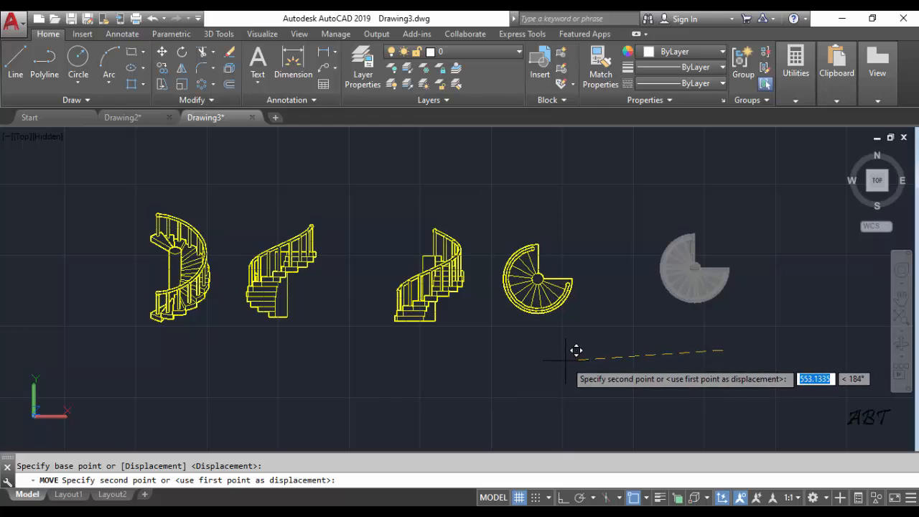
{"action": "left_click", "coordinate": [578, 352]}
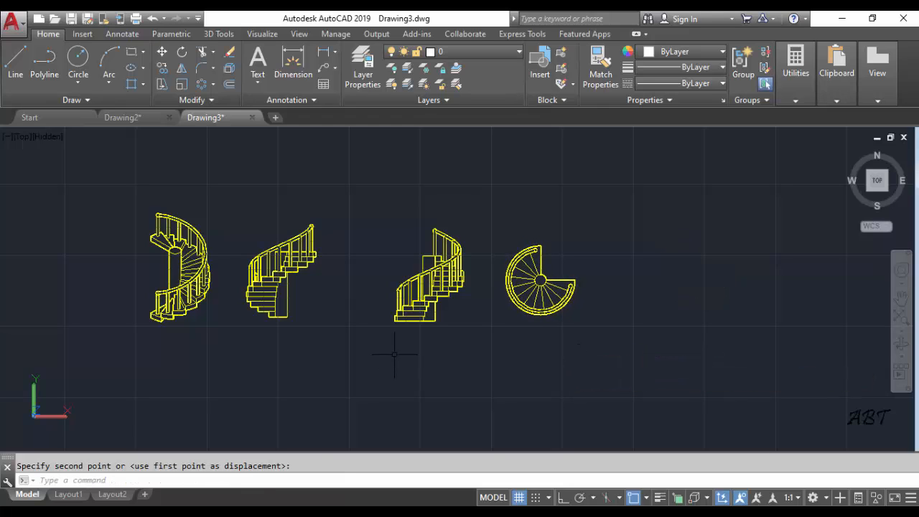
Move the left and top views together about 150 units left to even out the spacing of the row
{"action": "left_click", "coordinate": [163, 55]}
{"action": "left_click", "coordinate": [378, 210]}
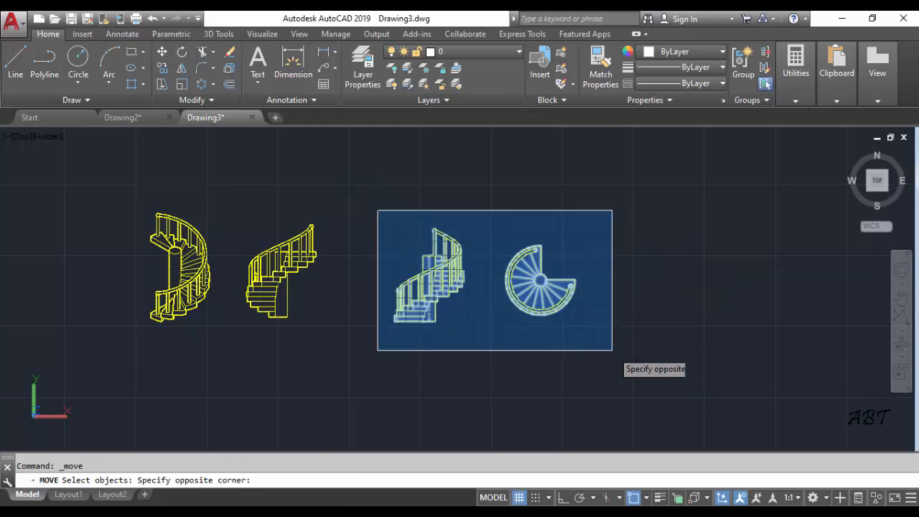
{"action": "left_click", "coordinate": [613, 350]}
{"action": "key", "text": "Return"}
{"action": "left_click", "coordinate": [604, 359]}
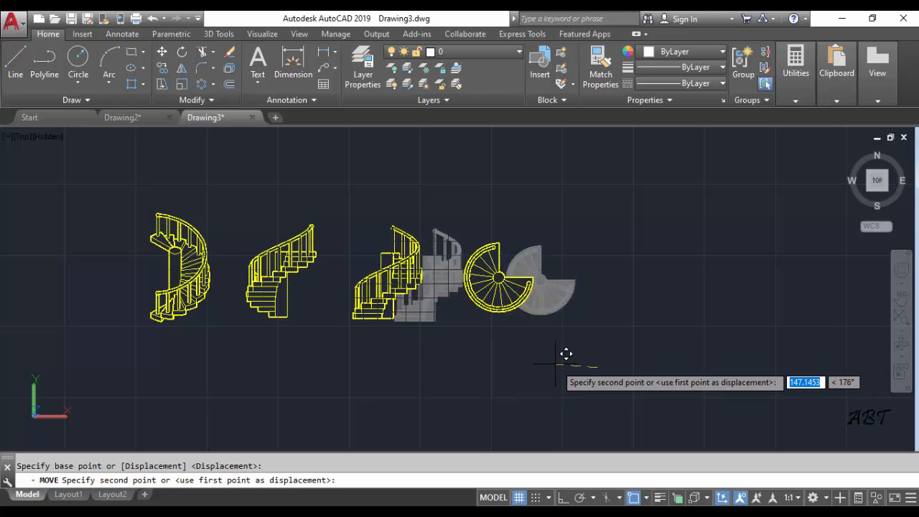
{"action": "left_click", "coordinate": [566, 353]}
{"action": "scroll", "coordinate": [260, 313], "scroll_direction": "up", "scroll_amount": 2}
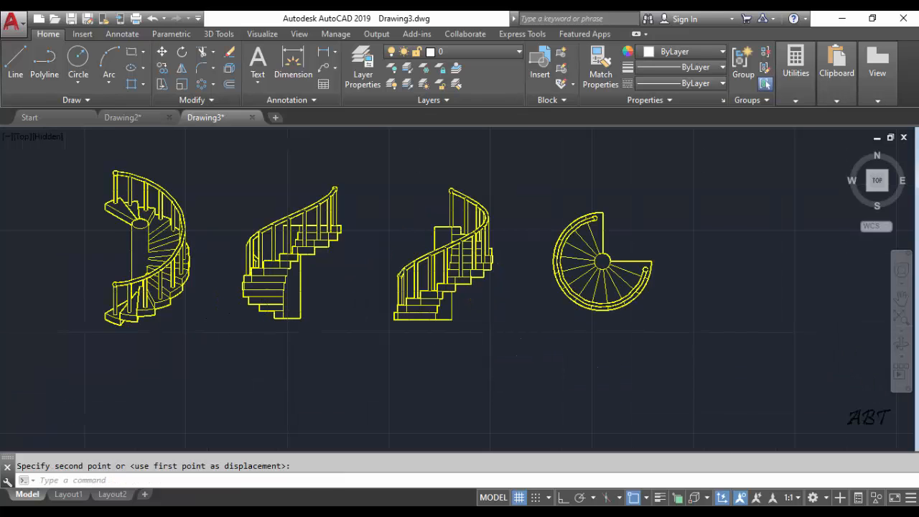
{"action": "scroll", "coordinate": [266, 315], "scroll_direction": "up", "scroll_amount": 3}
{"action": "middle_click_drag", "start_coordinate": [266, 314], "coordinate": [338, 343]}
{"action": "scroll", "coordinate": [341, 336], "scroll_direction": "down", "scroll_amount": 4}
{"action": "middle_click_drag", "start_coordinate": [375, 309], "coordinate": [347, 323]}
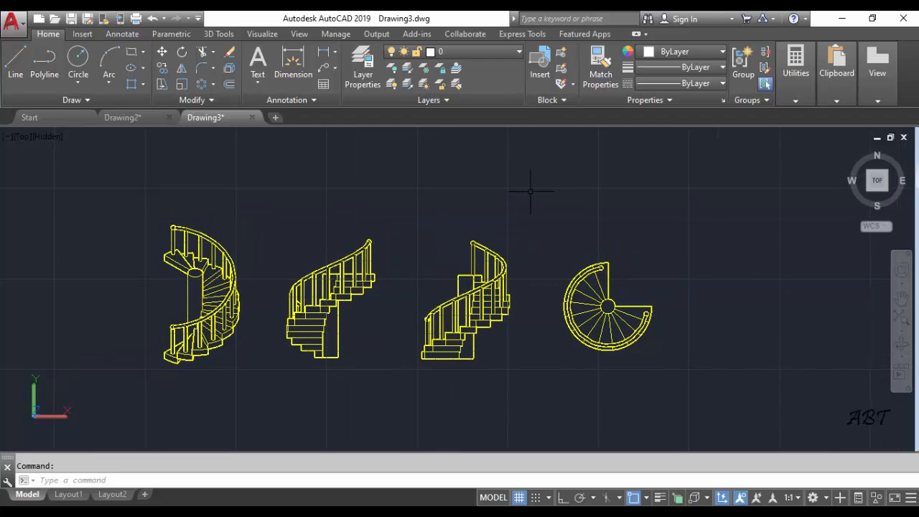
Return to Drawing2, thaw layer 0 and erase the large circle around the base of the staircase
{"action": "left_click", "coordinate": [130, 118]}
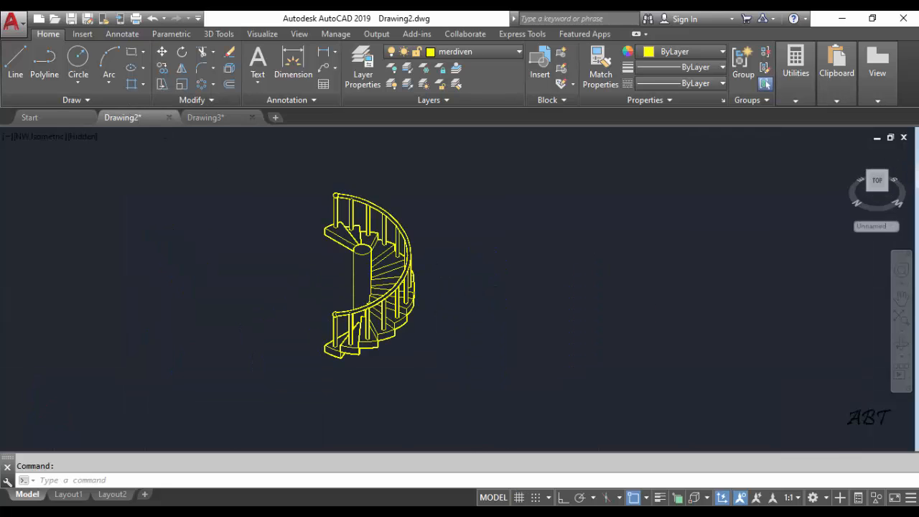
{"action": "scroll", "coordinate": [411, 261], "scroll_direction": "up", "scroll_amount": 2}
{"action": "middle_click_drag", "start_coordinate": [429, 259], "coordinate": [470, 269]}
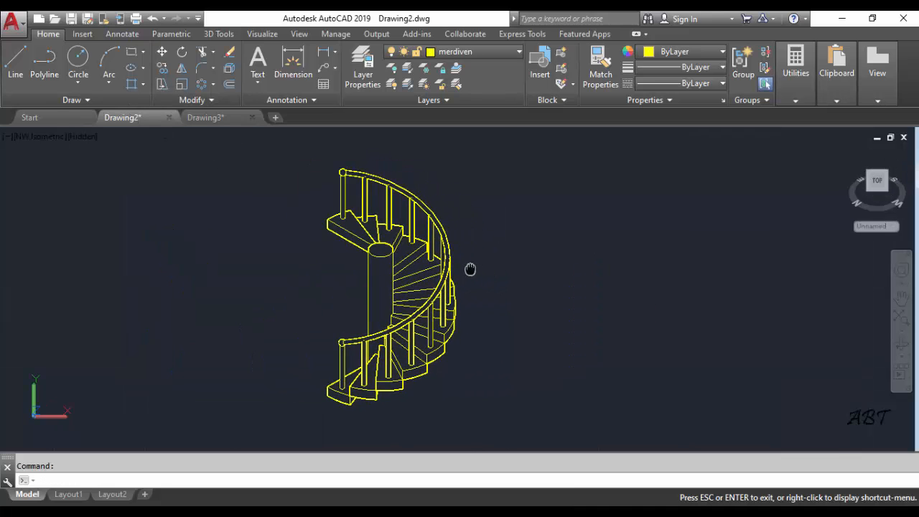
{"action": "scroll", "coordinate": [488, 271], "scroll_direction": "down", "scroll_amount": 2}
{"action": "middle_click_drag", "start_coordinate": [535, 253], "coordinate": [452, 257]}
{"action": "left_click", "coordinate": [479, 52]}
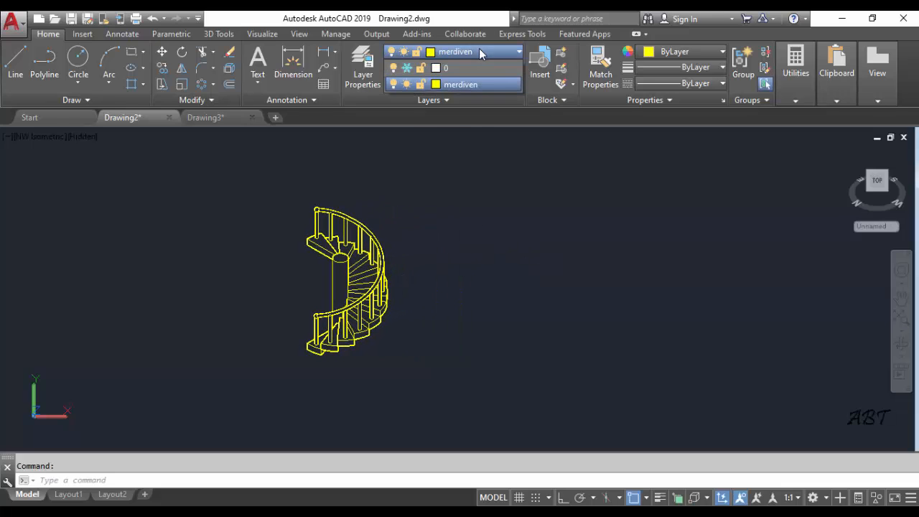
{"action": "left_click", "coordinate": [406, 68]}
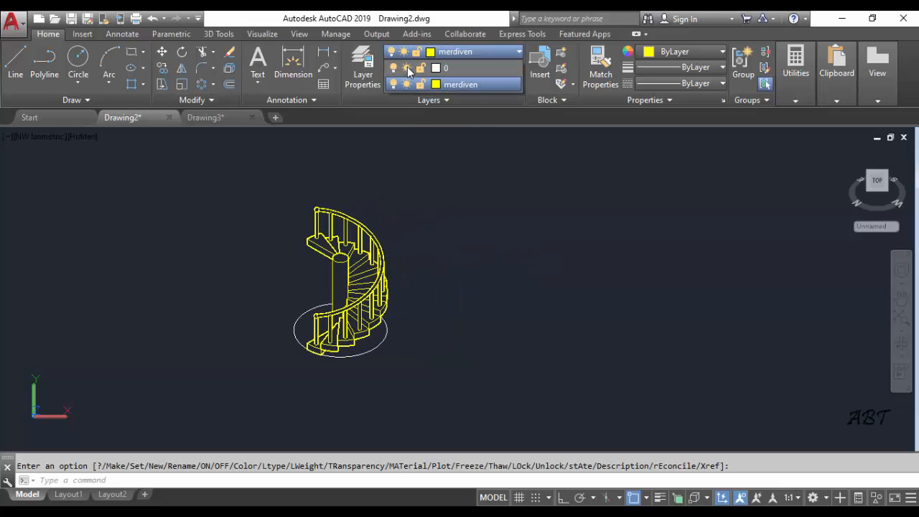
{"action": "left_click", "coordinate": [386, 343]}
{"action": "key", "text": "Delete"}
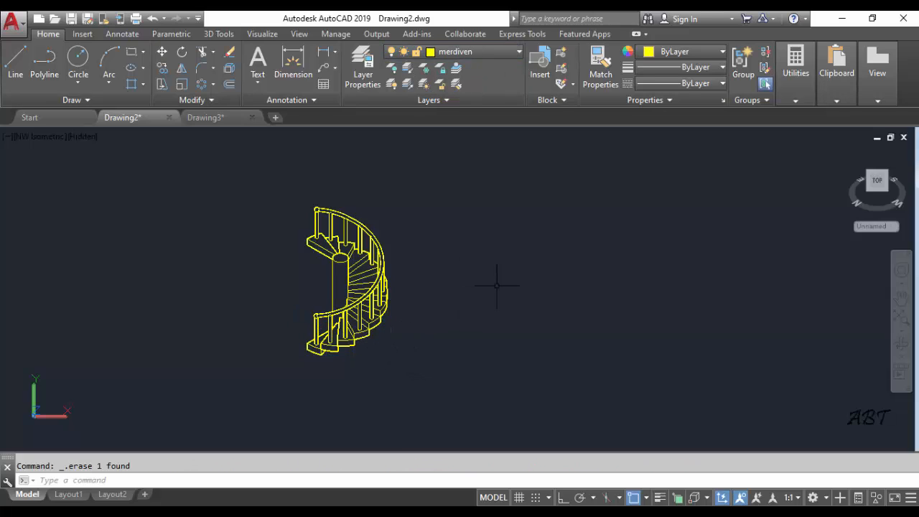
Erase the leftover layer 0 object at the bottom of the staircase's central column
{"action": "middle_click_drag", "start_coordinate": [289, 274], "coordinate": [476, 226], "text": "shift"}
{"action": "scroll", "coordinate": [347, 347], "scroll_direction": "up", "scroll_amount": 4}
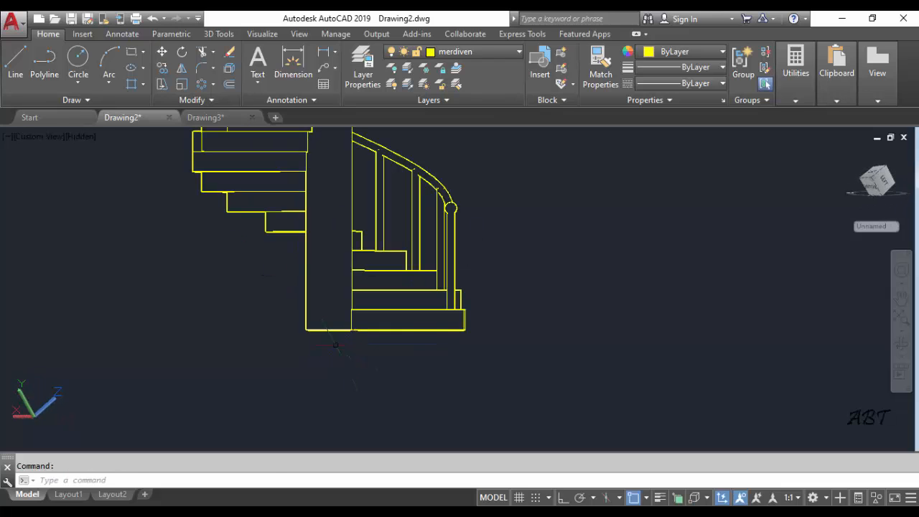
{"action": "left_click", "coordinate": [266, 314]}
{"action": "left_click", "coordinate": [381, 362]}
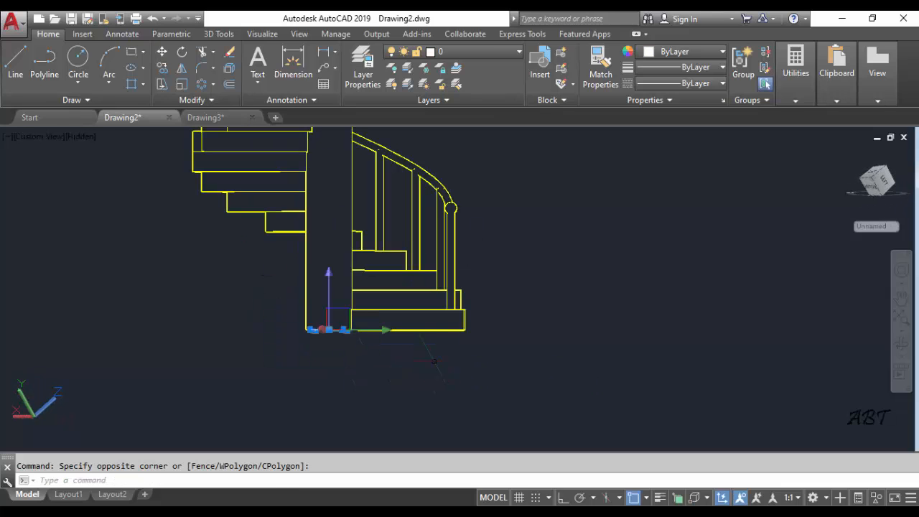
{"action": "key", "text": "Delete"}
{"action": "scroll", "coordinate": [500, 300], "scroll_direction": "down", "scroll_amount": 3}
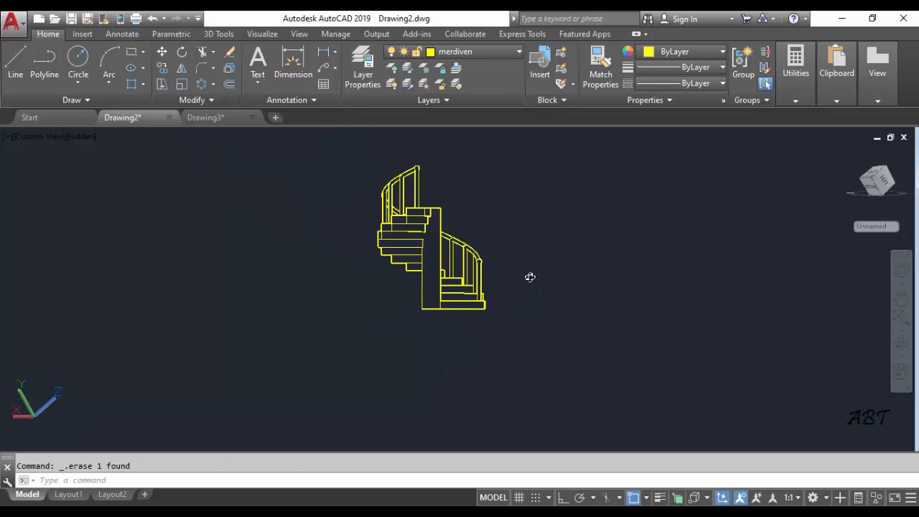
{"action": "middle_click_drag", "start_coordinate": [530, 277], "coordinate": [332, 338], "text": "shift"}
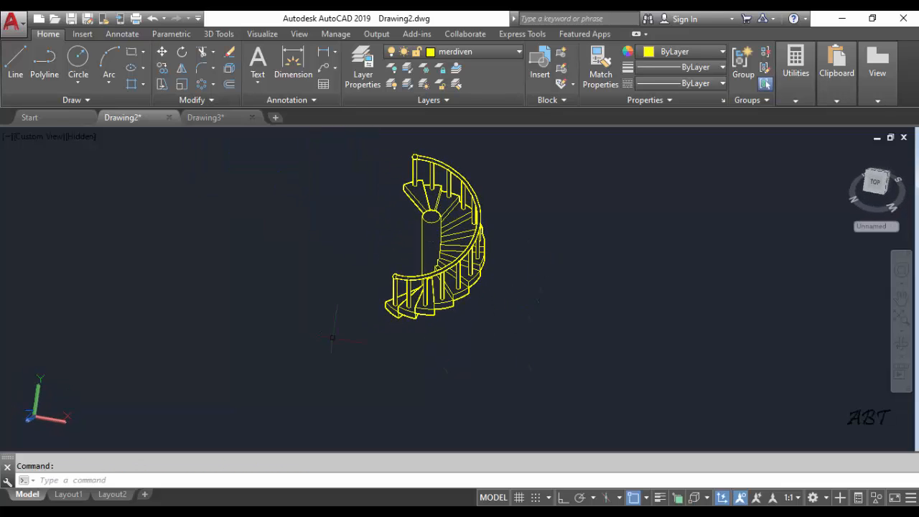
Switch the model to the top view and set its visual style to 2D Wireframe
{"action": "left_click", "coordinate": [37, 135]}
{"action": "left_click", "coordinate": [63, 170]}
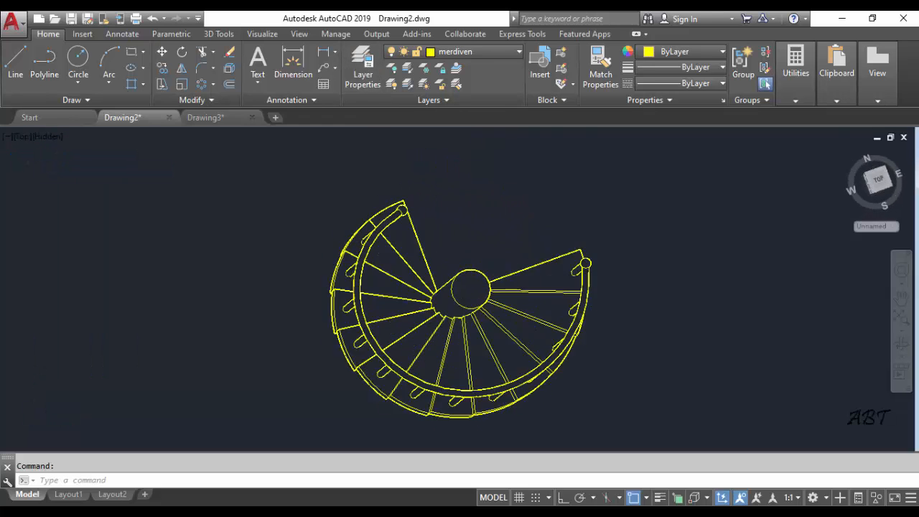
{"action": "mouse_move", "coordinate": [594, 213]}
{"action": "middle_mouse_down"}
{"action": "mouse_move", "coordinate": [481, 225]}
{"action": "mouse_move", "coordinate": [416, 244]}
{"action": "middle_mouse_up"}
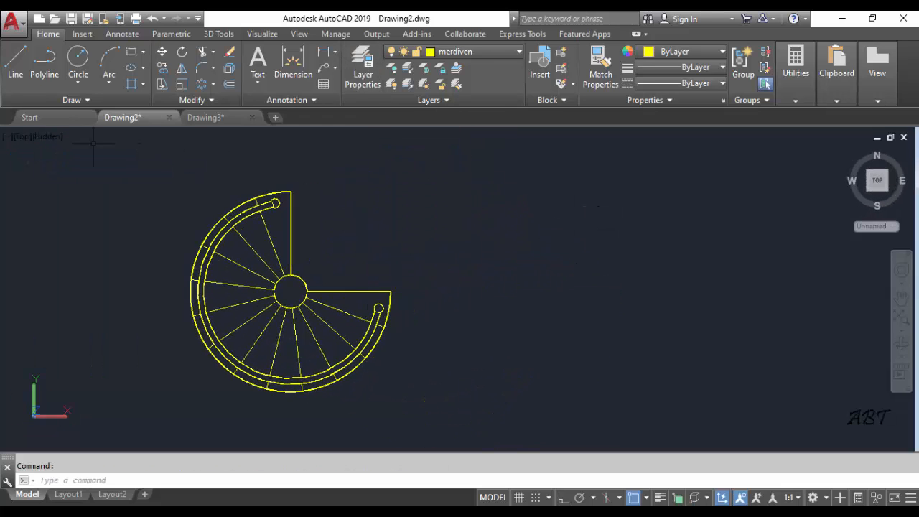
{"action": "left_click", "coordinate": [54, 137]}
{"action": "left_click", "coordinate": [92, 170]}
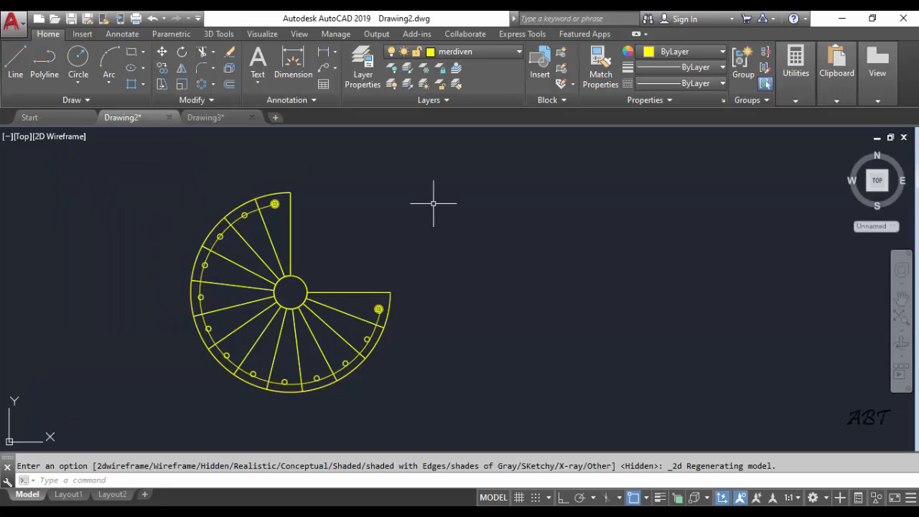
{"action": "scroll", "coordinate": [511, 230], "scroll_direction": "up", "scroll_amount": 2}
{"action": "scroll", "coordinate": [492, 233], "scroll_direction": "down", "scroll_amount": 2}
{"action": "middle_click_drag", "start_coordinate": [493, 236], "coordinate": [435, 251]}
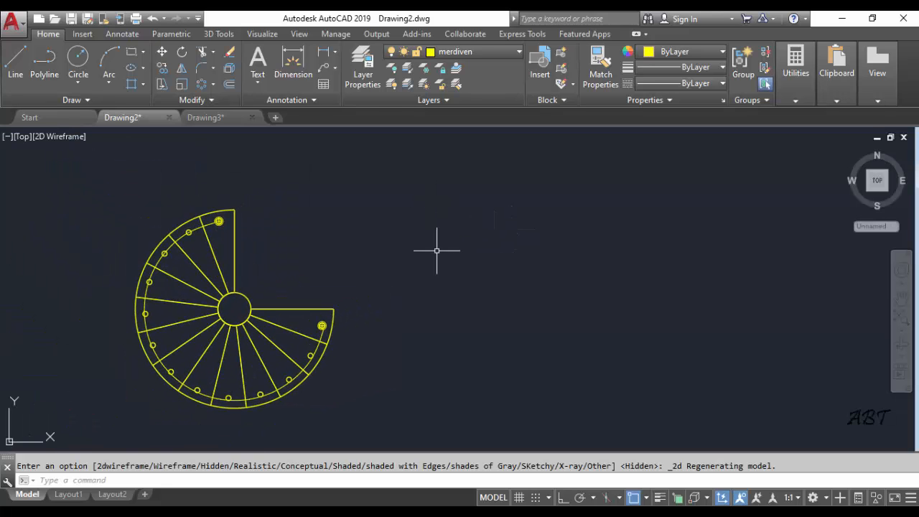
Make layer 0 current and, with Ortho on, draw a vertical line 110 units long in the empty space right of the spiral staircase
{"action": "left_click", "coordinate": [475, 49]}
{"action": "left_click", "coordinate": [470, 67]}
{"action": "scroll", "coordinate": [521, 249], "scroll_direction": "down", "scroll_amount": 2}
{"action": "middle_click_drag", "start_coordinate": [520, 249], "coordinate": [446, 257]}
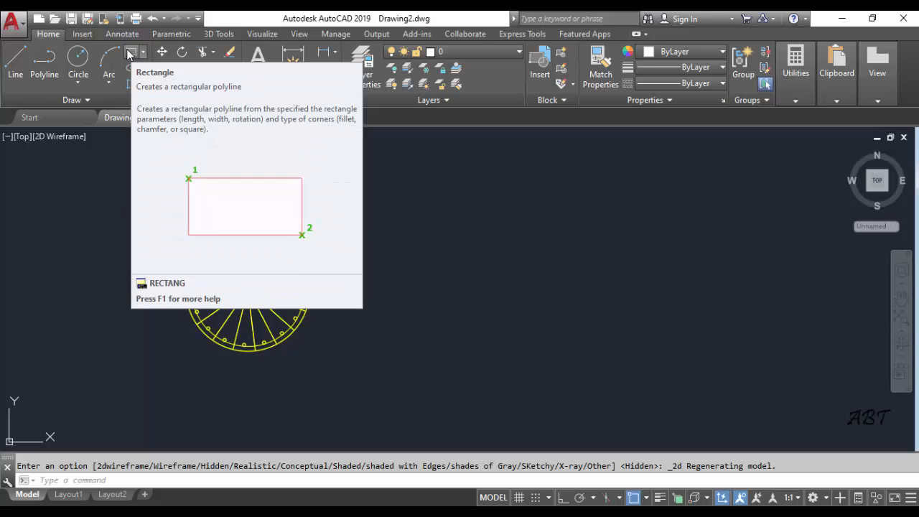
{"action": "left_click", "coordinate": [15, 59]}
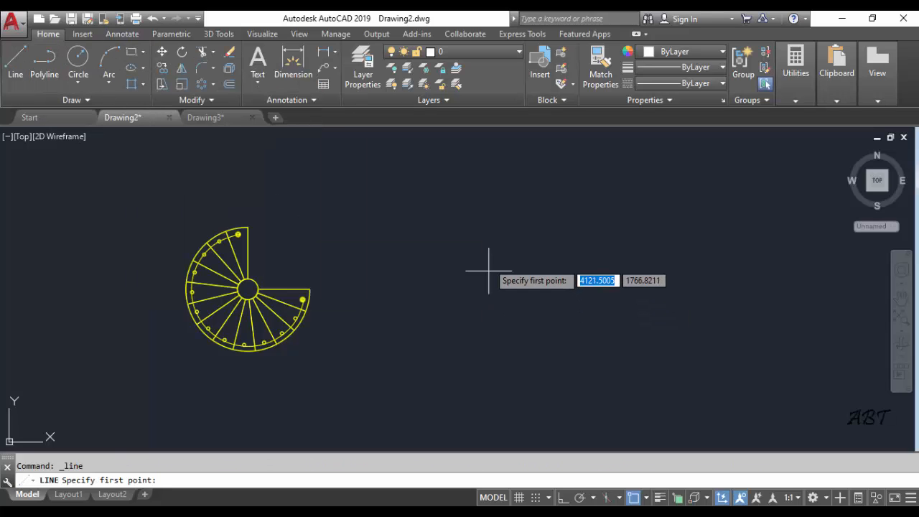
{"action": "left_click", "coordinate": [498, 229]}
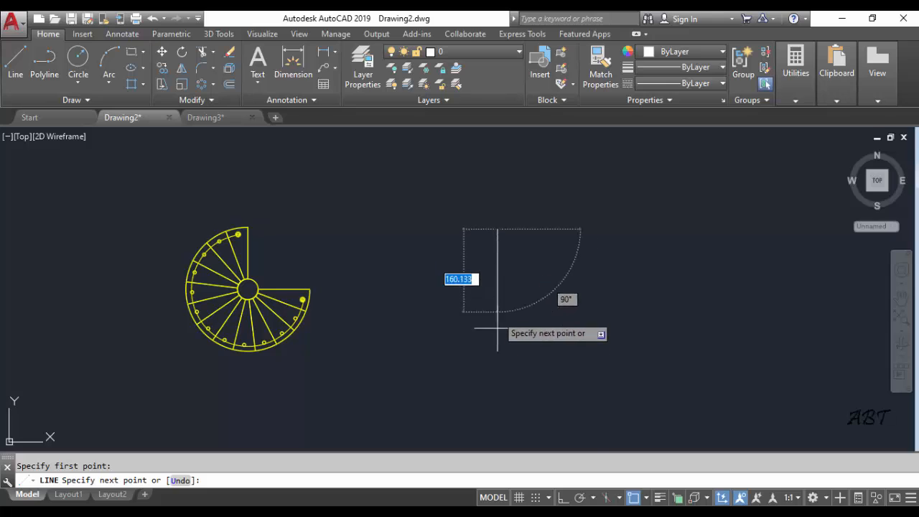
{"action": "left_click", "coordinate": [564, 497]}
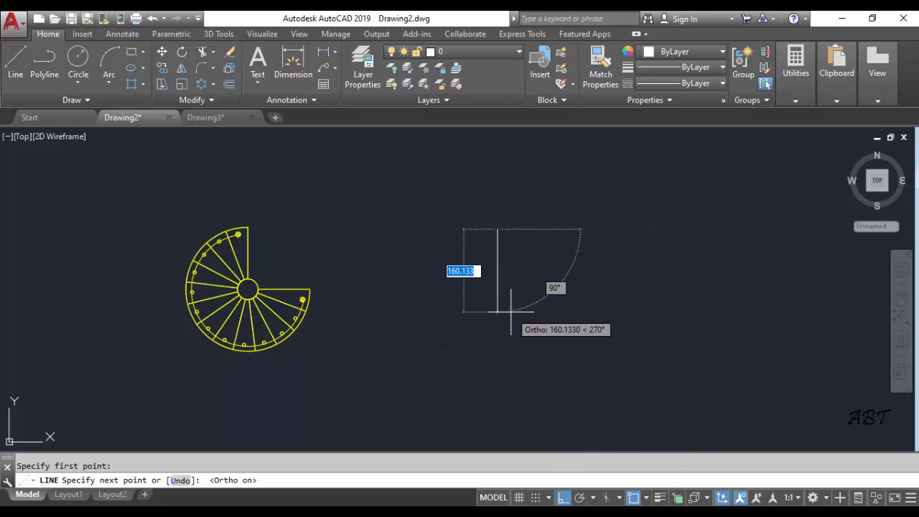
{"action": "type", "text": "110"}
{"action": "key", "text": "Return"}
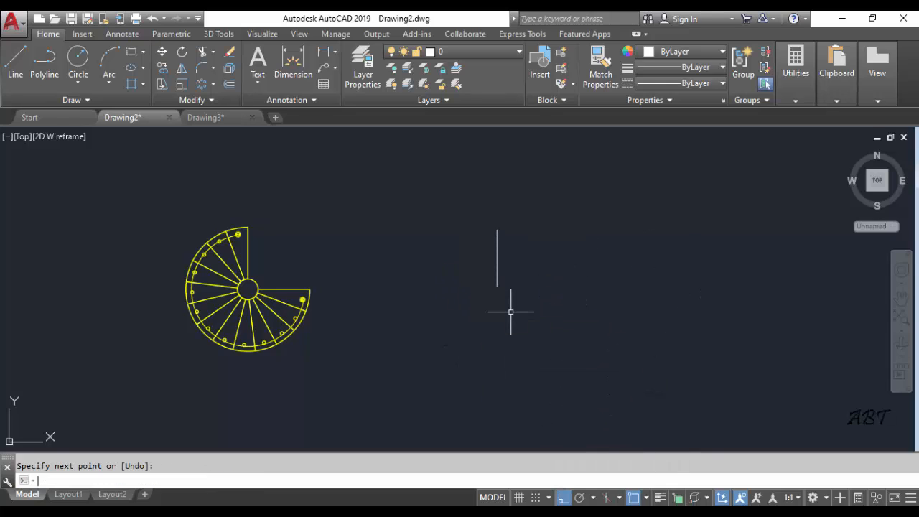
Offset the vertical line six times to the right at 26-unit spacing to lay out seven parallel tread lines
{"action": "scroll", "coordinate": [523, 216], "scroll_direction": "up", "scroll_amount": 2}
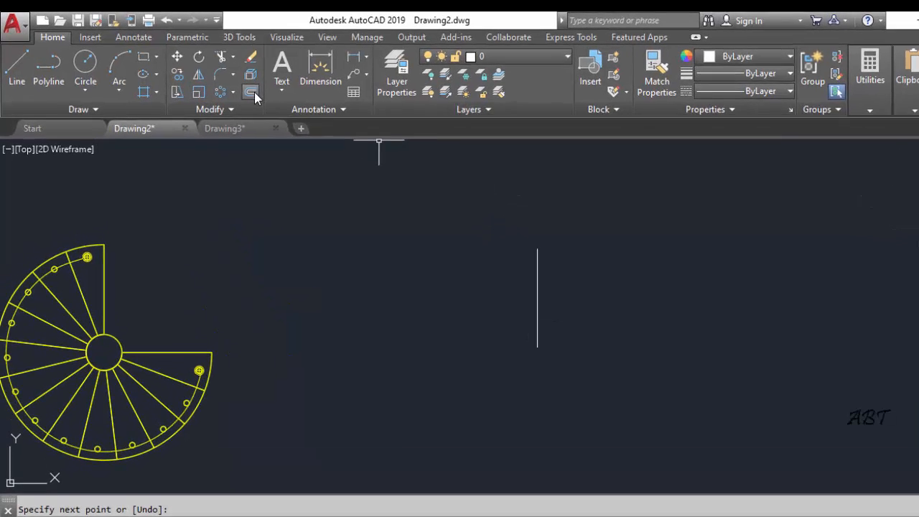
{"action": "left_click", "coordinate": [253, 92]}
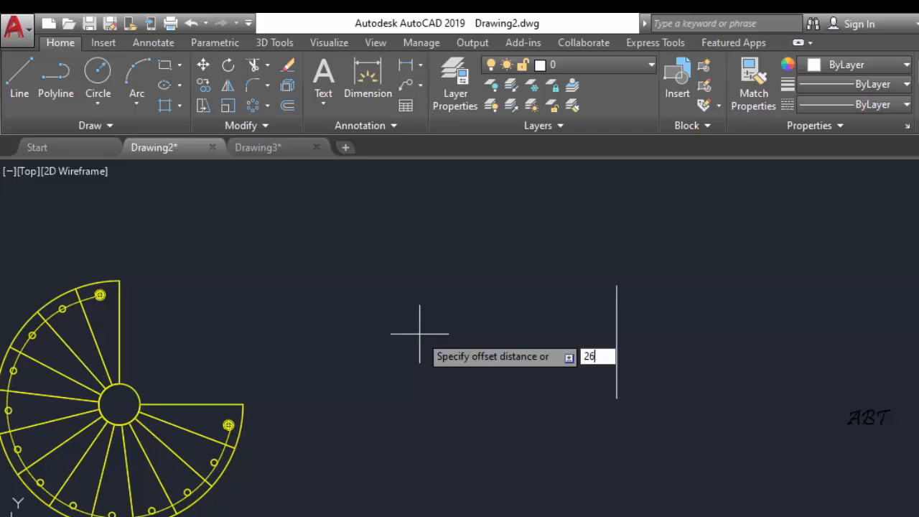
{"action": "key", "text": "Return"}
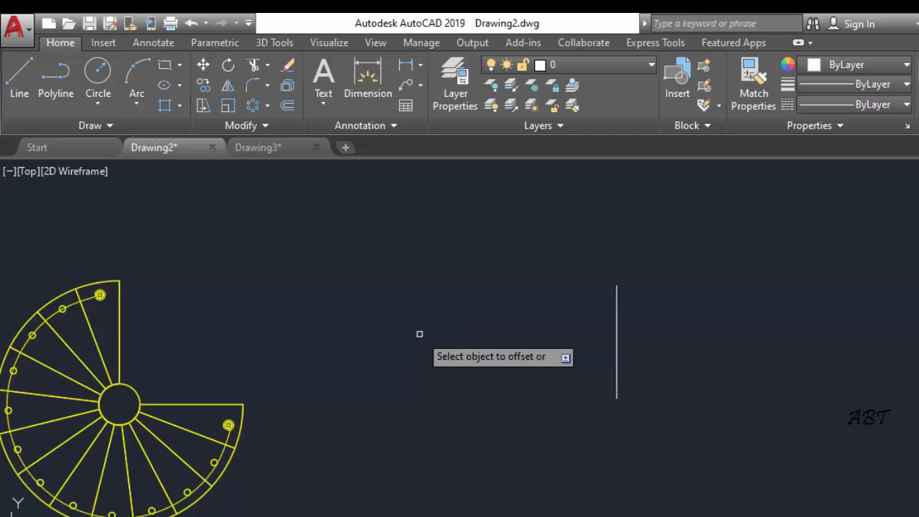
{"action": "left_click", "coordinate": [616, 300]}
{"action": "left_click", "coordinate": [668, 323]}
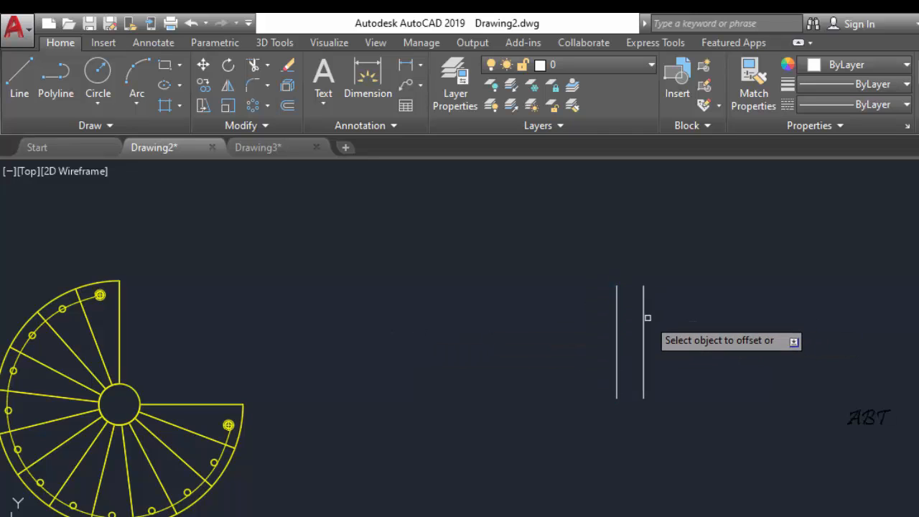
{"action": "left_click", "coordinate": [643, 294]}
{"action": "left_click", "coordinate": [675, 323]}
{"action": "left_click", "coordinate": [672, 319]}
{"action": "left_click", "coordinate": [682, 322]}
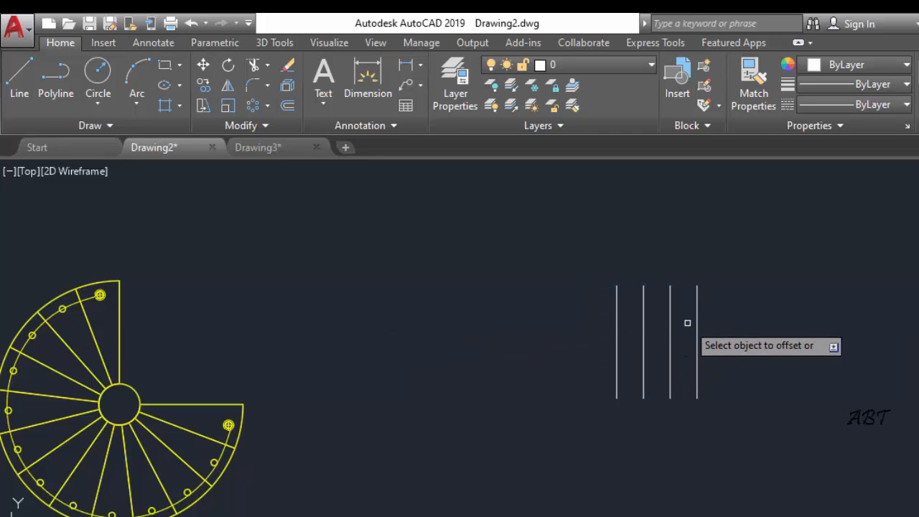
{"action": "left_click", "coordinate": [697, 323]}
{"action": "left_click", "coordinate": [725, 327]}
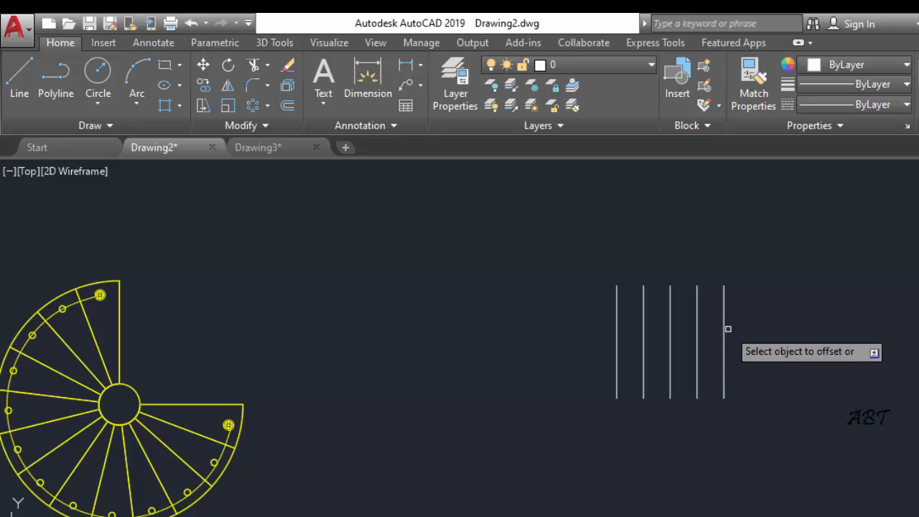
{"action": "left_click", "coordinate": [724, 328]}
{"action": "left_click", "coordinate": [756, 336]}
{"action": "left_click", "coordinate": [751, 336]}
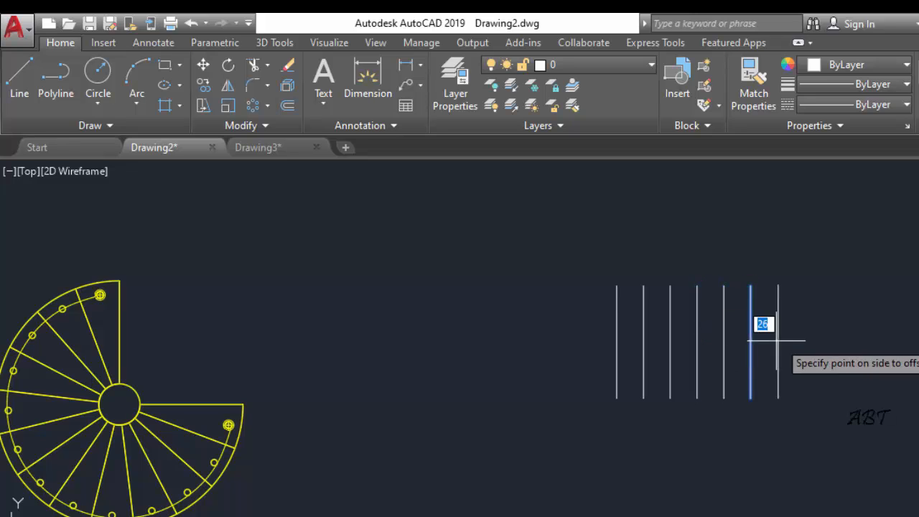
{"action": "left_click", "coordinate": [768, 327]}
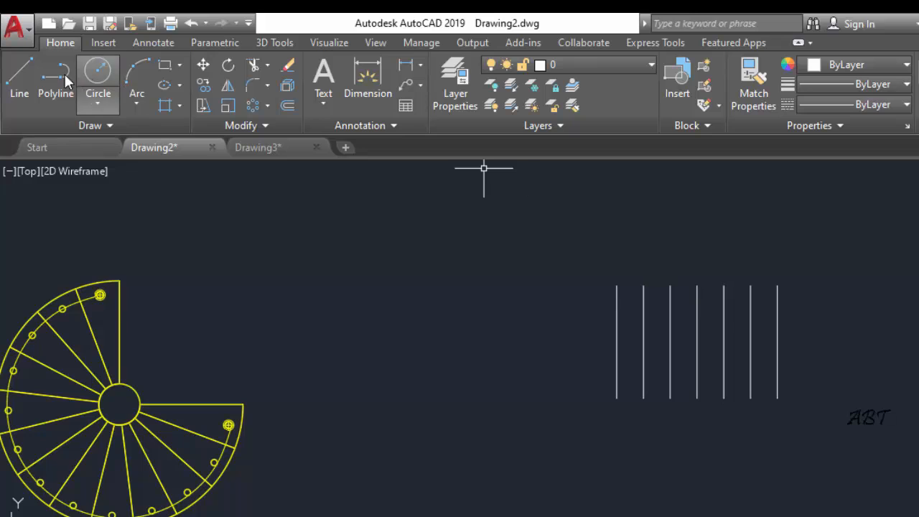
Draw a horizontal line along the lower ends of the tread lines, extending past the last one for the landing
{"action": "left_click", "coordinate": [19, 79]}
{"action": "left_click", "coordinate": [616, 399]}
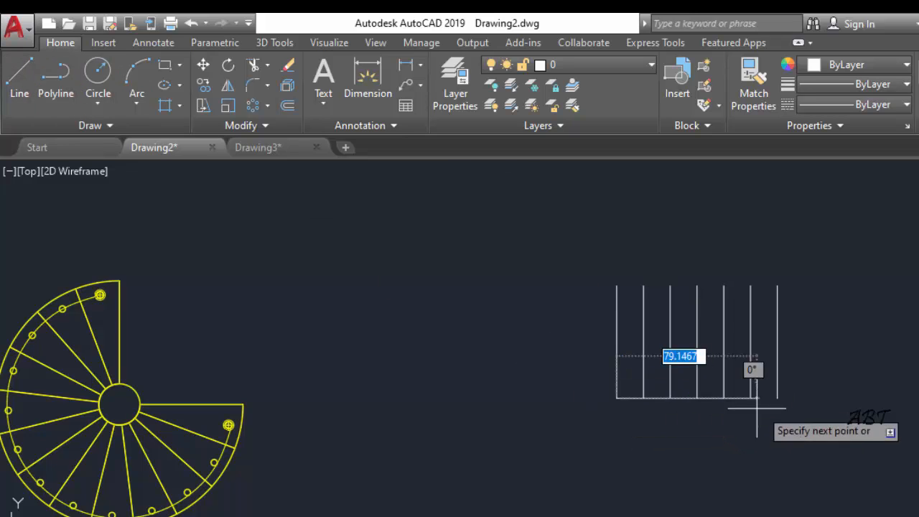
{"action": "left_click", "coordinate": [778, 399]}
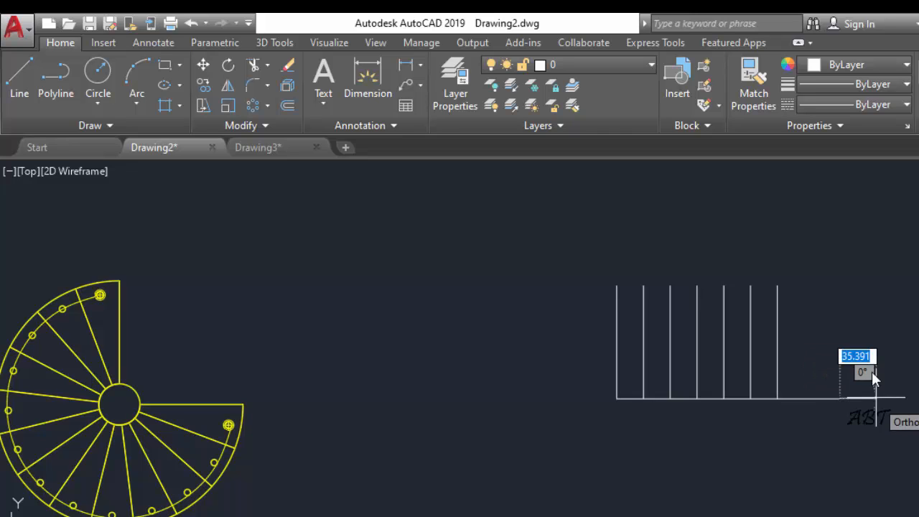
{"action": "left_click", "coordinate": [840, 399]}
Continue the outline 240 units upward, then horizontally back to directly above the first tread line
{"action": "middle_click_drag", "start_coordinate": [840, 244], "coordinate": [840, 305]}
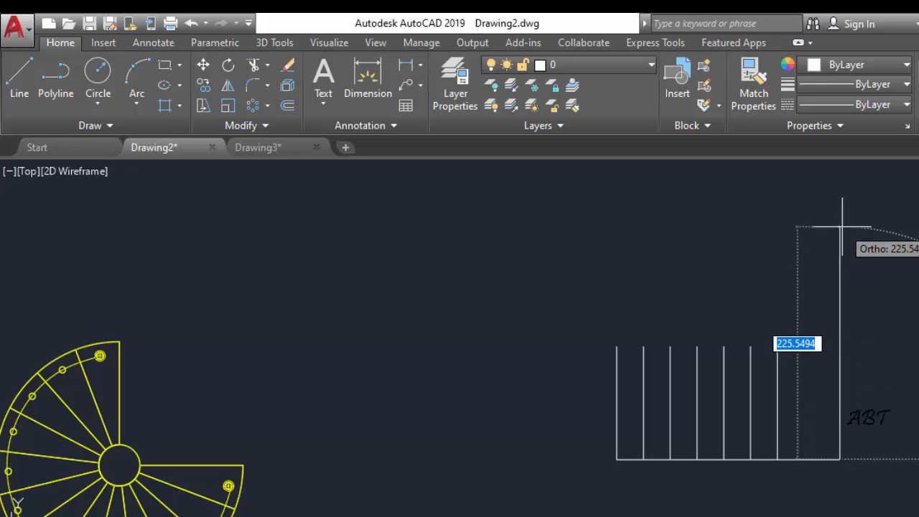
{"action": "type", "text": "22"}
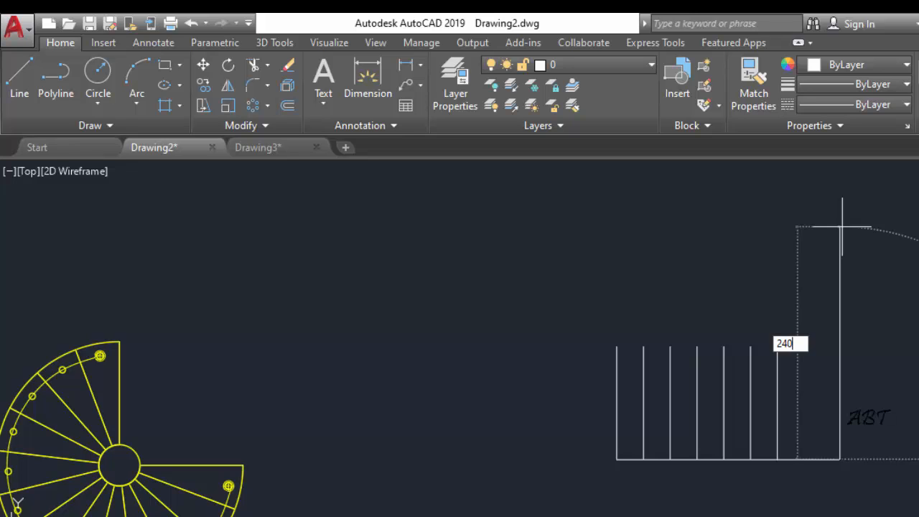
{"action": "type", "text": "0"}
{"action": "key", "text": "Return"}
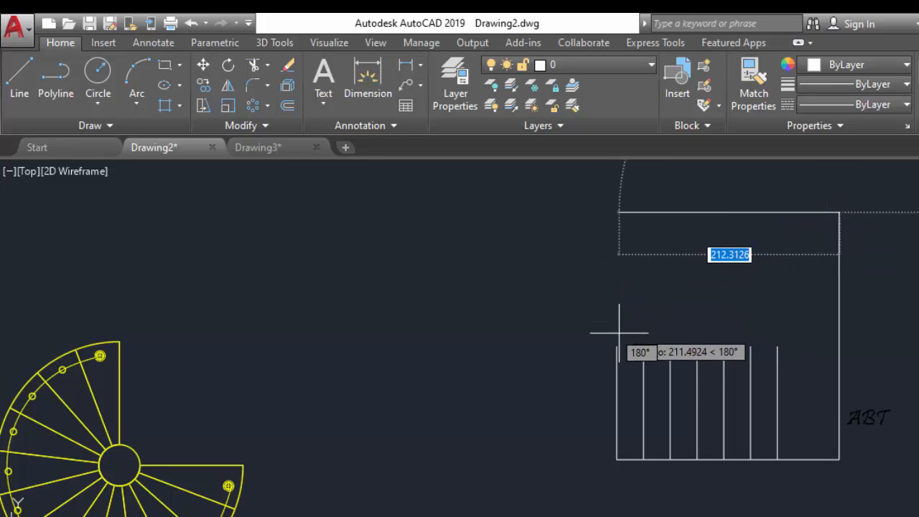
{"action": "left_click", "coordinate": [616, 212]}
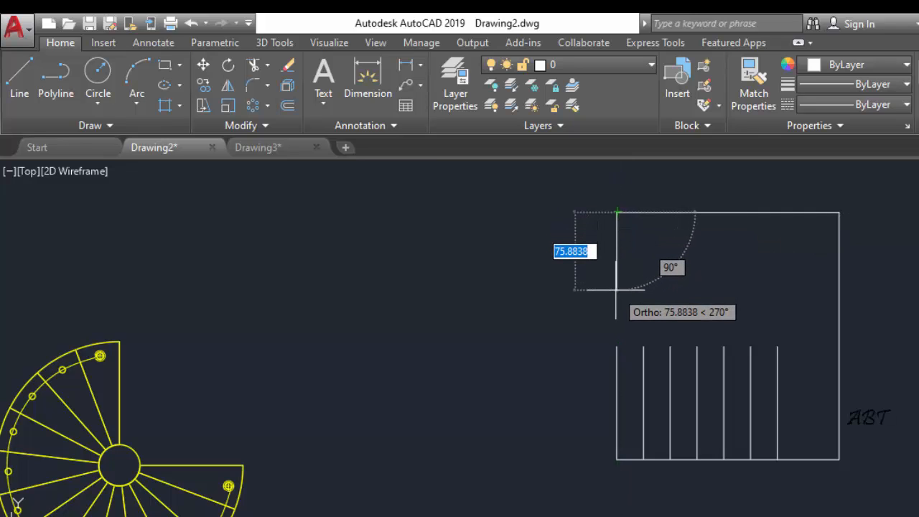
{"action": "key", "text": "Escape"}
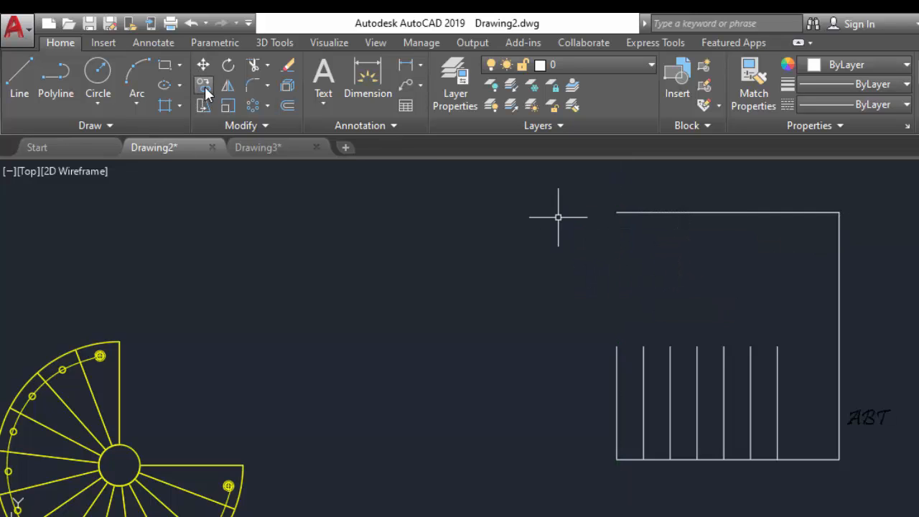
Copy the seven tread lines straight up so their upper ends meet the top edge of the outline
{"action": "left_click", "coordinate": [782, 370]}
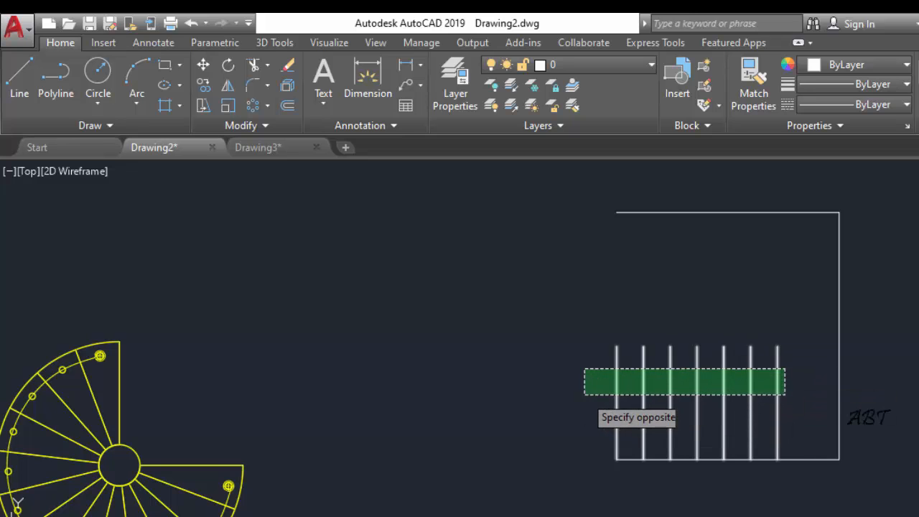
{"action": "left_click", "coordinate": [574, 389]}
{"action": "key", "text": "Return"}
{"action": "left_click", "coordinate": [616, 346]}
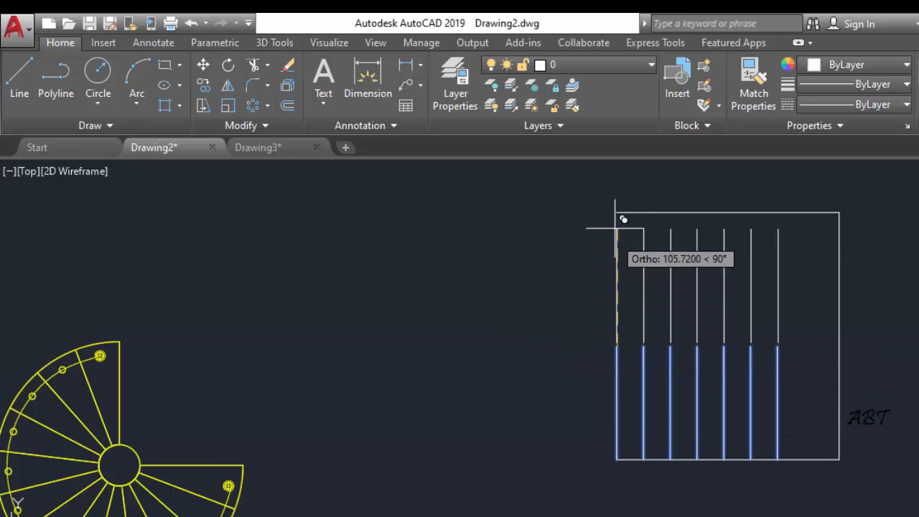
{"action": "left_click", "coordinate": [617, 219]}
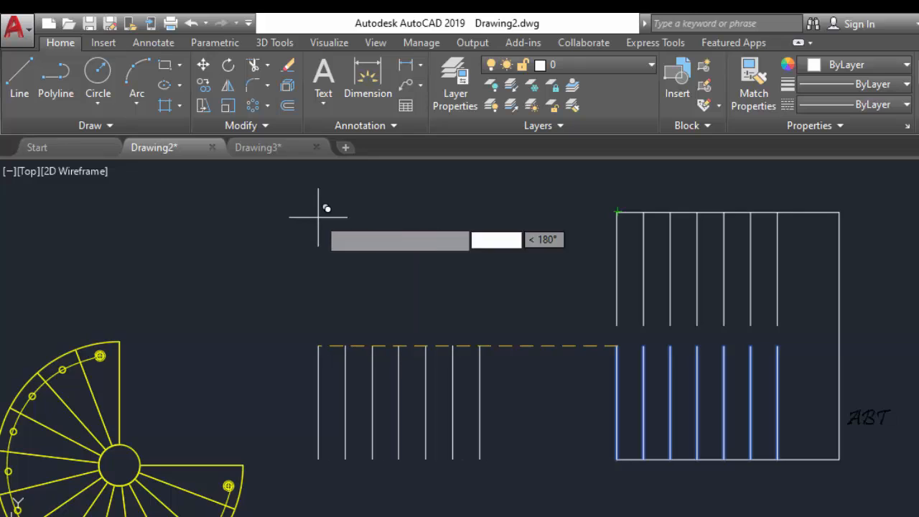
{"action": "key", "text": "Escape"}
Draw horizontal lines closing the inner ends of the upper and lower flights, from first to last tread line
{"action": "left_click", "coordinate": [19, 76]}
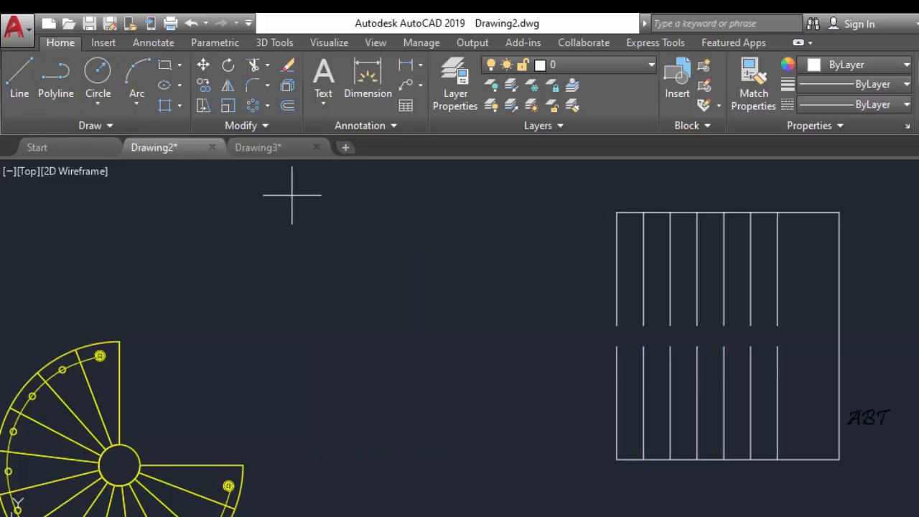
{"action": "left_click", "coordinate": [614, 326]}
{"action": "left_click", "coordinate": [777, 326]}
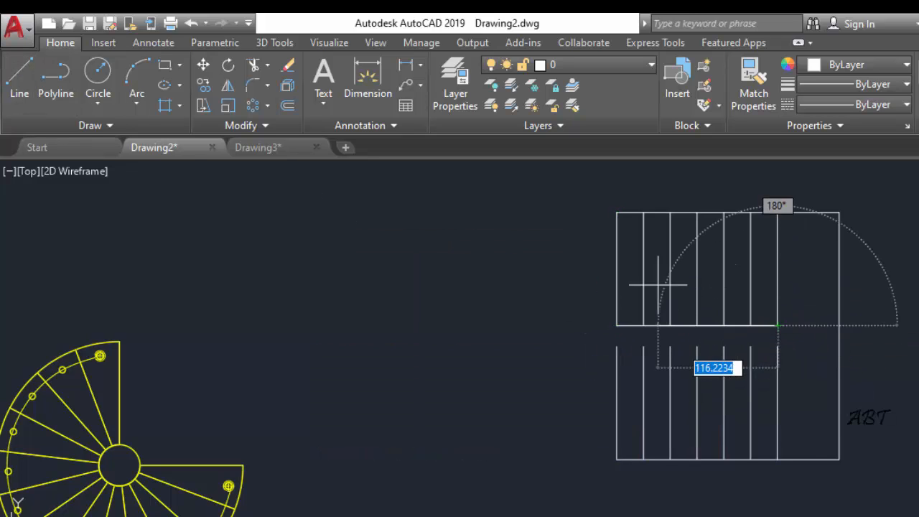
{"action": "key", "text": "Return"}
{"action": "key", "text": "Return"}
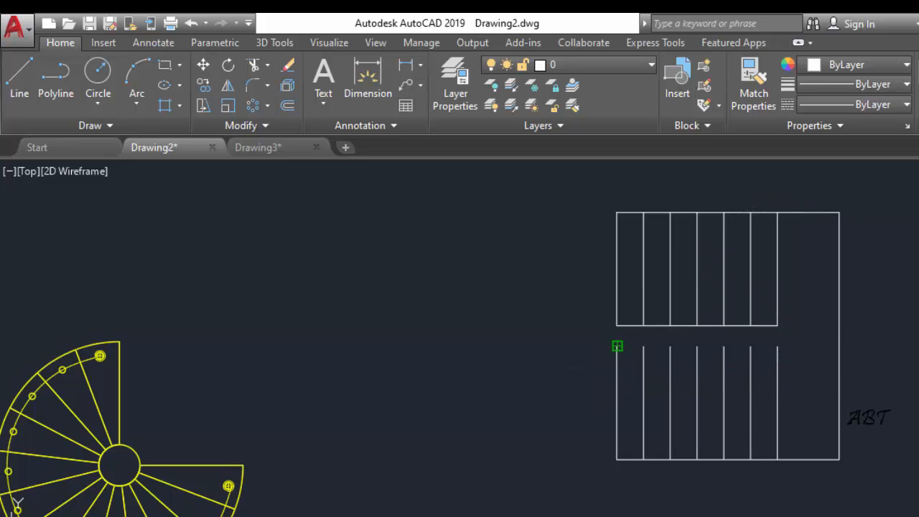
{"action": "left_click", "coordinate": [617, 347]}
{"action": "left_click", "coordinate": [777, 347]}
{"action": "key", "text": "Escape"}
{"action": "scroll", "coordinate": [593, 308], "scroll_direction": "down", "scroll_amount": 2}
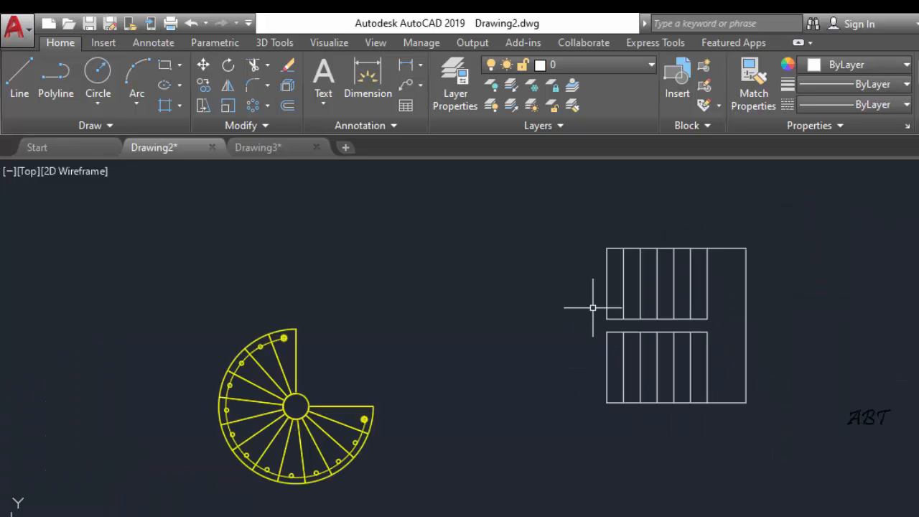
Draw a short vertical line joining the inner corners of the two flights at the landing
{"action": "mouse_move", "coordinate": [594, 302]}
{"action": "middle_mouse_down"}
{"action": "mouse_move", "coordinate": [522, 279]}
{"action": "mouse_move", "coordinate": [449, 282]}
{"action": "middle_mouse_up"}
{"action": "scroll", "coordinate": [569, 309], "scroll_direction": "up", "scroll_amount": 2}
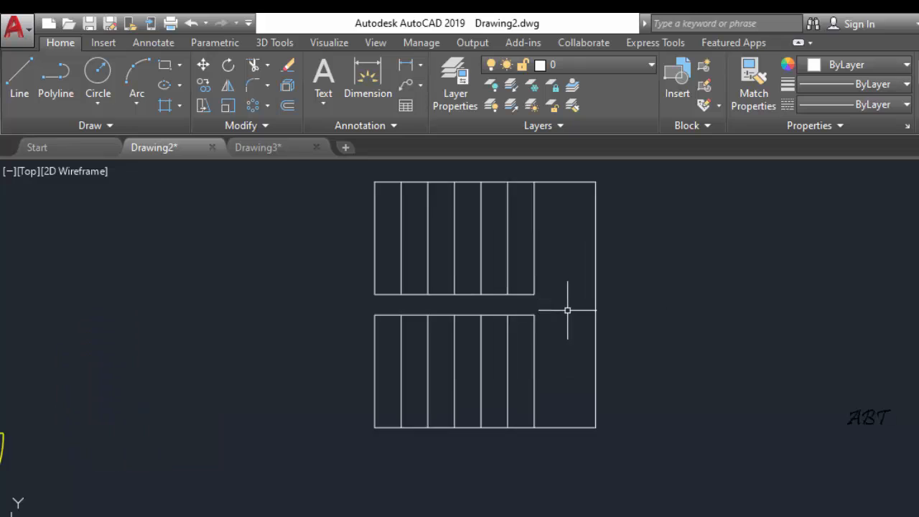
{"action": "middle_click_drag", "start_coordinate": [555, 287], "coordinate": [566, 313]}
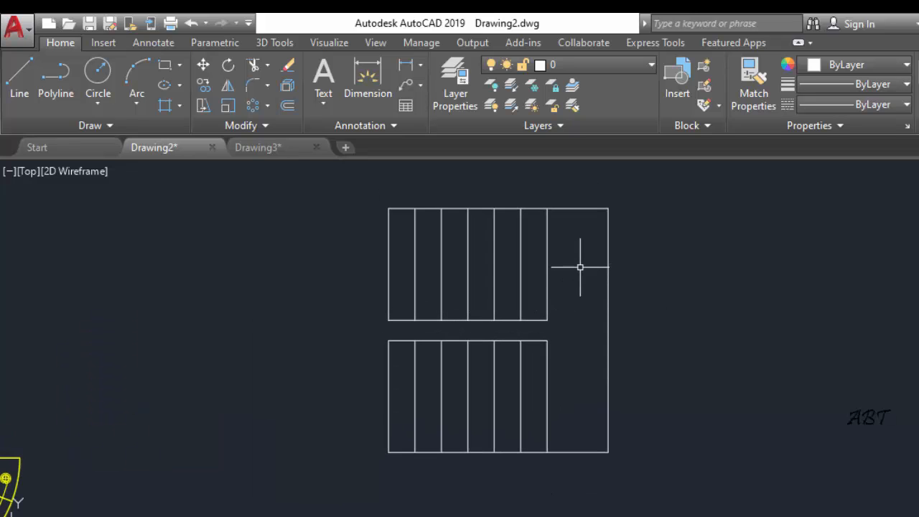
{"action": "key", "text": "Return"}
{"action": "left_click", "coordinate": [548, 321]}
{"action": "left_click", "coordinate": [548, 342]}
{"action": "key", "text": "Return"}
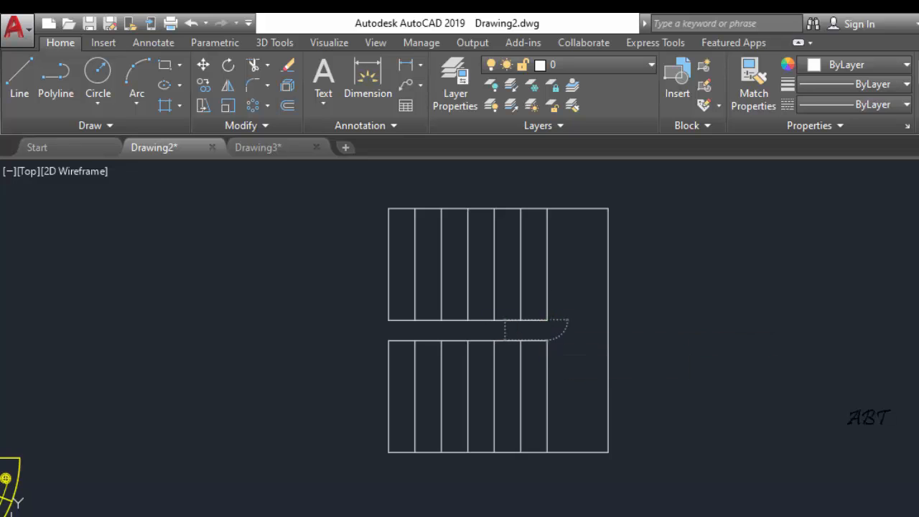
Make merdiven the current layer
{"action": "scroll", "coordinate": [707, 302], "scroll_direction": "down", "scroll_amount": 2}
{"action": "middle_click_drag", "start_coordinate": [695, 308], "coordinate": [707, 332]}
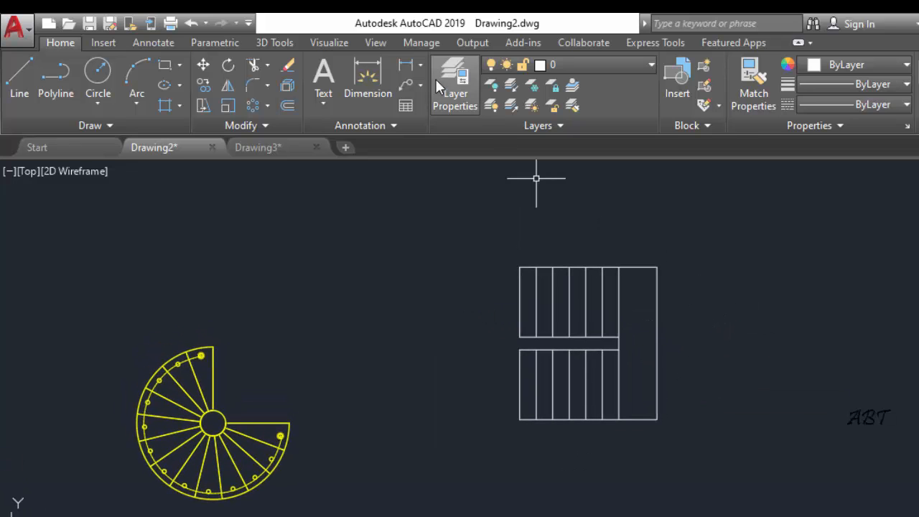
{"action": "left_click", "coordinate": [586, 66]}
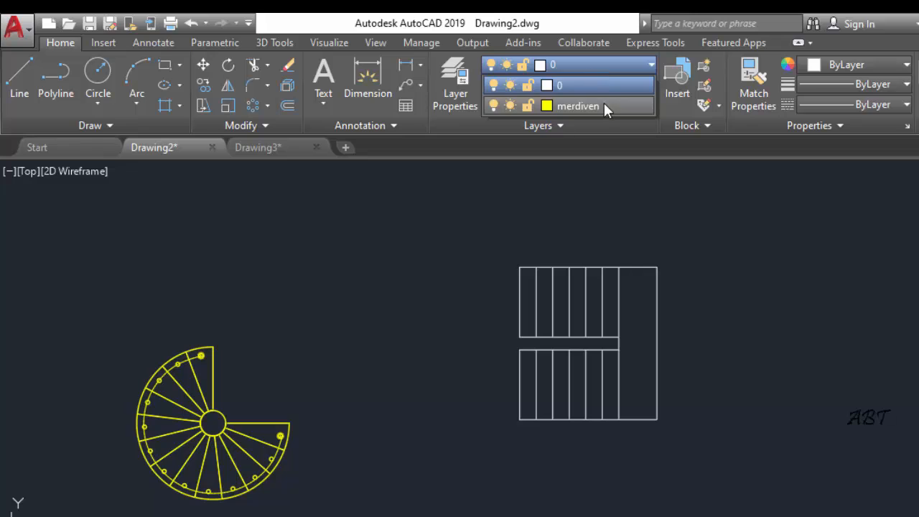
{"action": "left_click", "coordinate": [604, 104]}
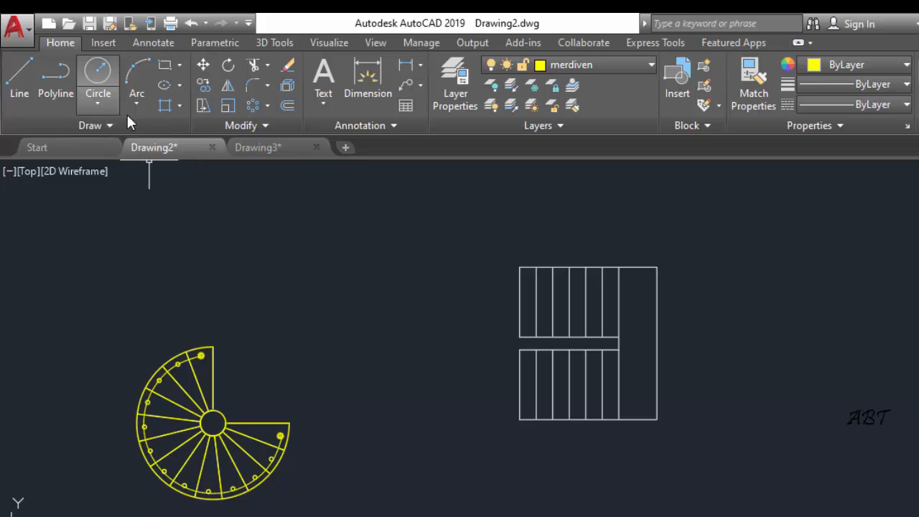
Create closed boundaries from the first tread of the lower flight and from the landing rectangle
{"action": "left_click", "coordinate": [179, 106]}
{"action": "left_click", "coordinate": [216, 200]}
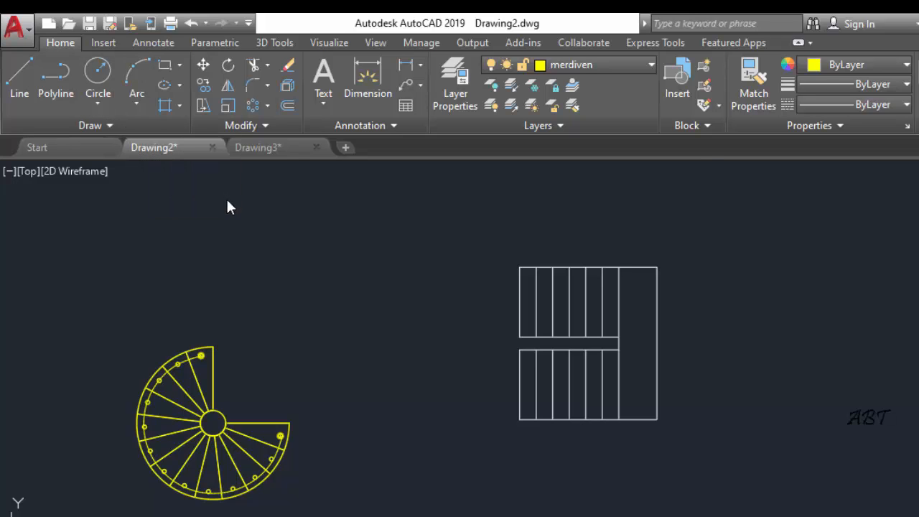
{"action": "left_click", "coordinate": [486, 148]}
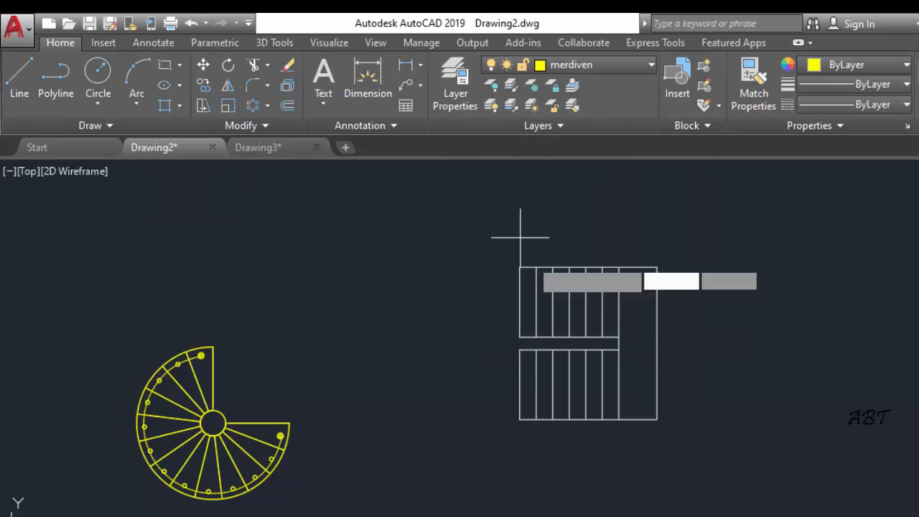
{"action": "left_click", "coordinate": [527, 390]}
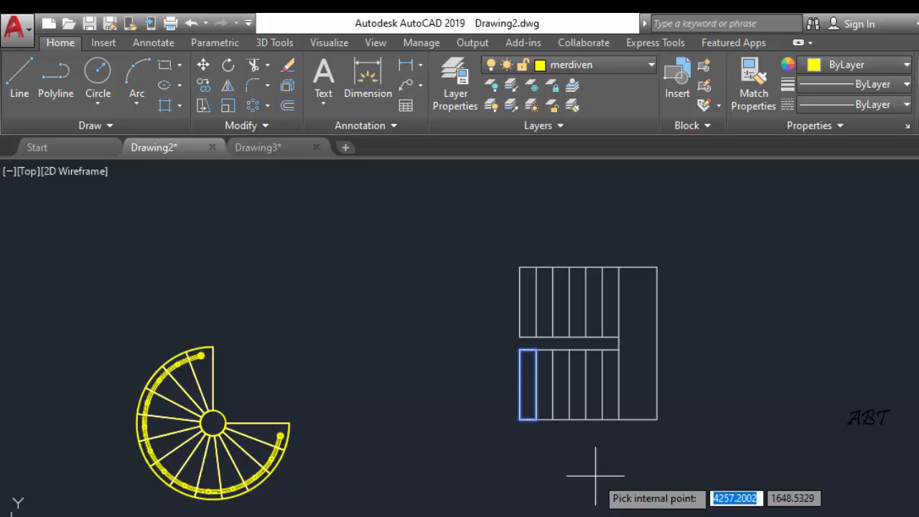
{"action": "left_click", "coordinate": [641, 392]}
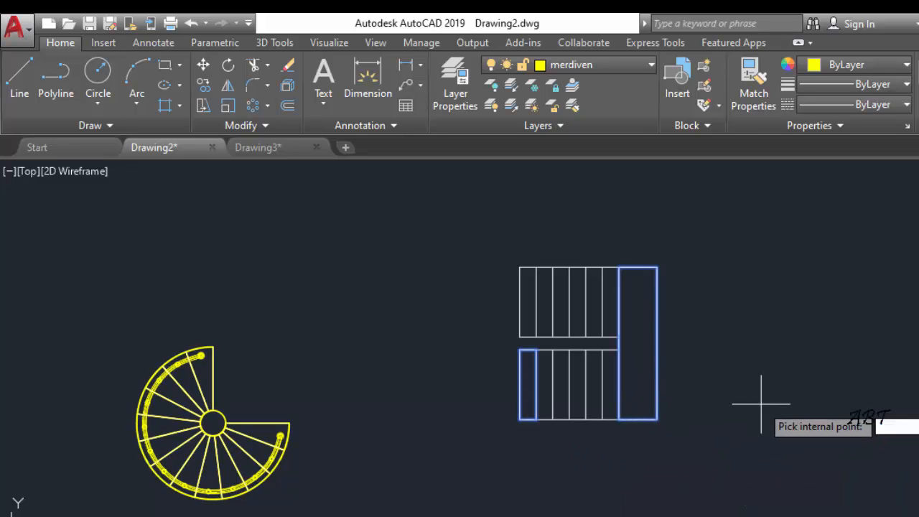
{"action": "key", "text": "Return"}
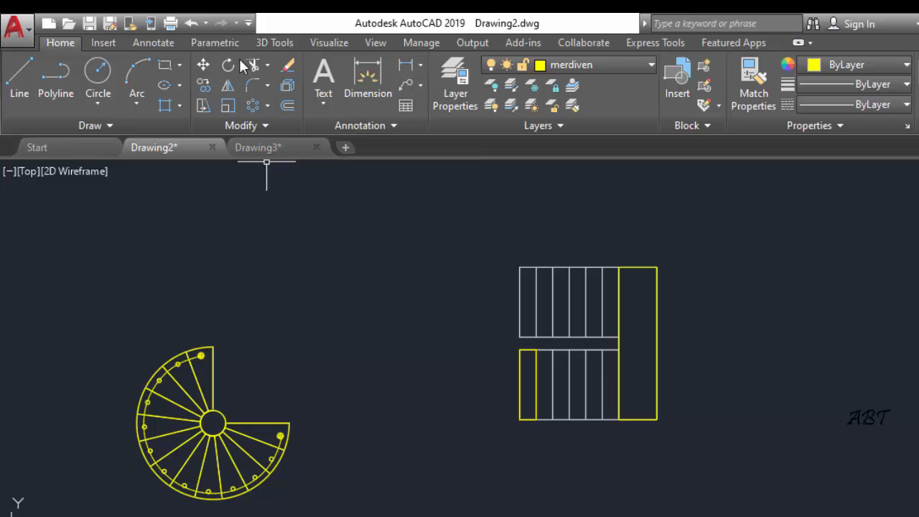
Extrude the first tread and landing boundaries to a height of 17.5
{"action": "left_click", "coordinate": [282, 43]}
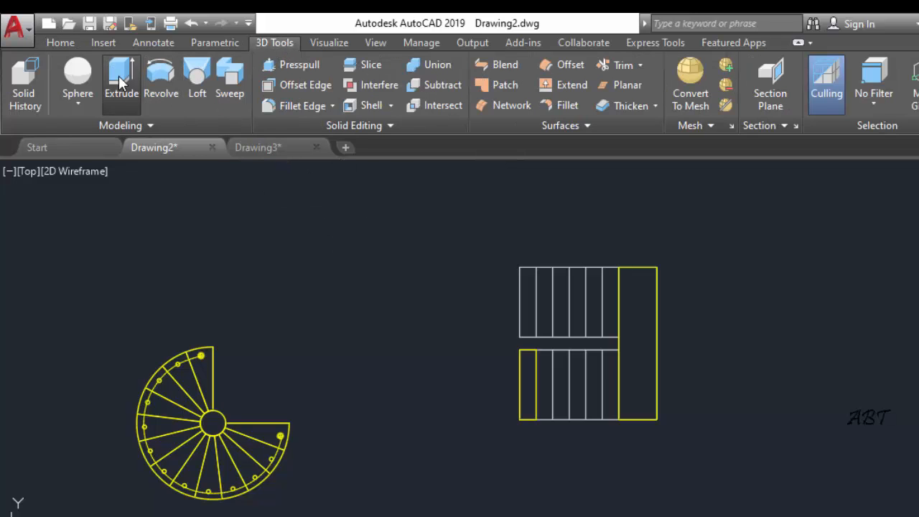
{"action": "type", "text": "ext"}
{"action": "key", "text": "Return"}
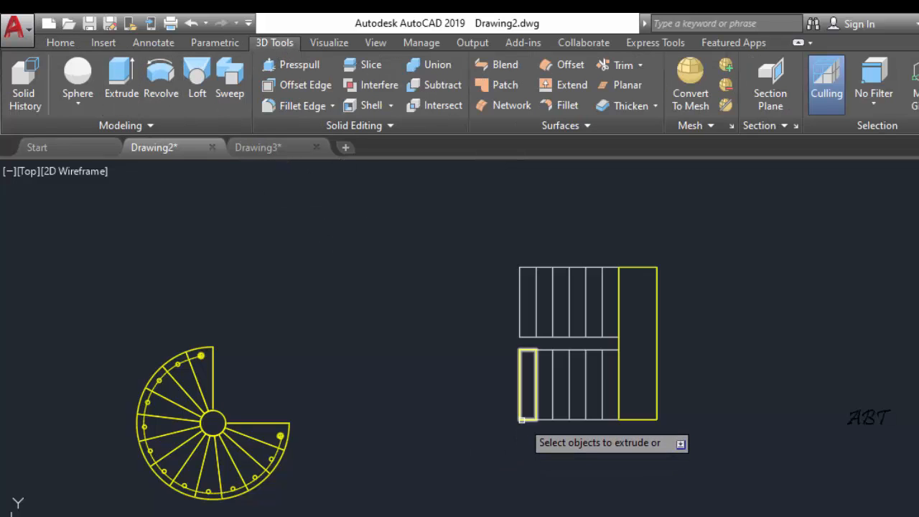
{"action": "left_click", "coordinate": [522, 418]}
{"action": "left_click", "coordinate": [649, 418]}
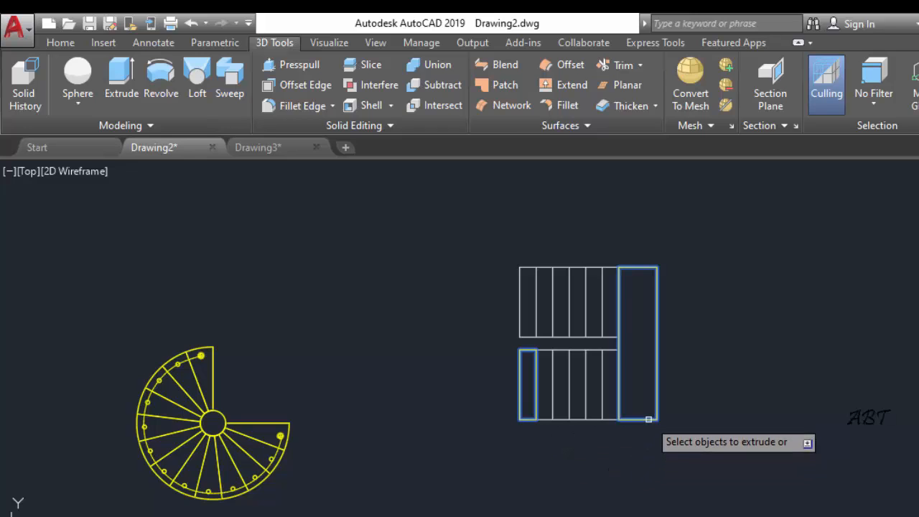
{"action": "key", "text": "Return"}
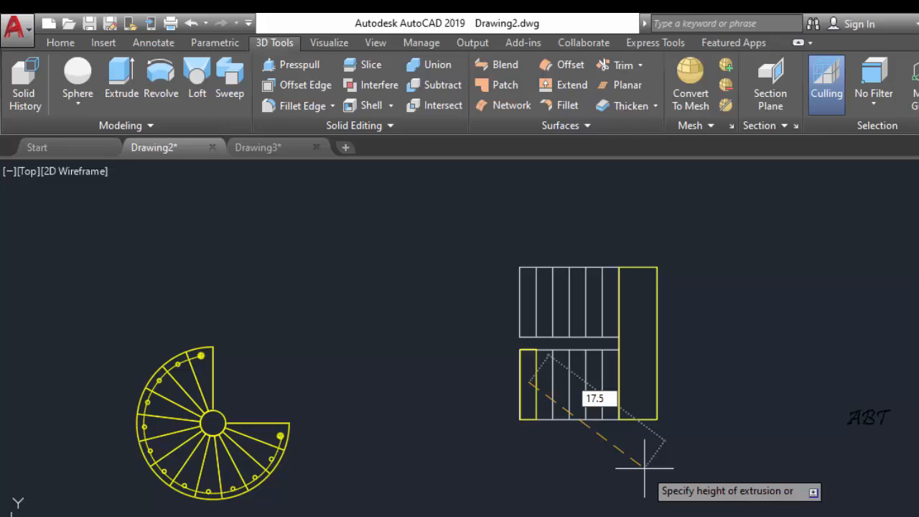
{"action": "key", "text": "Return"}
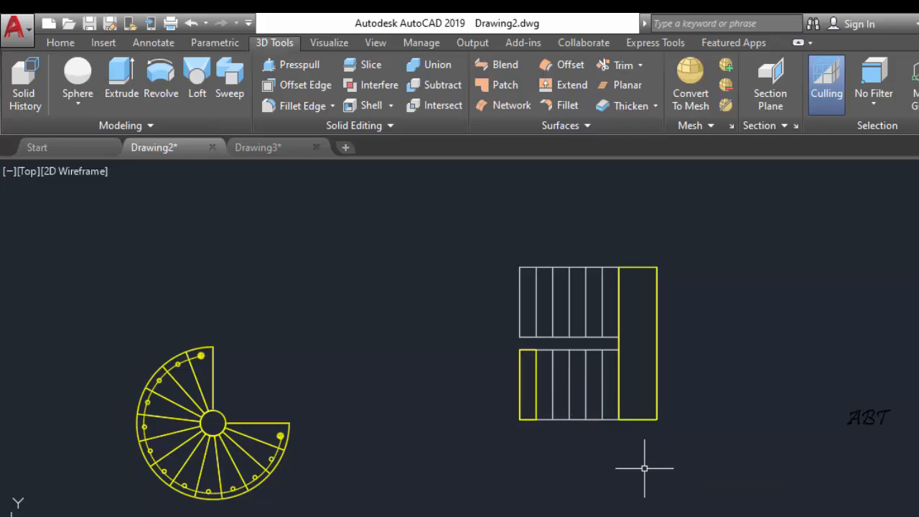
Switch to the SW Isometric view and erase the white radial construction lines beneath the spiral staircase
{"action": "left_click", "coordinate": [32, 173]}
{"action": "left_click", "coordinate": [117, 325]}
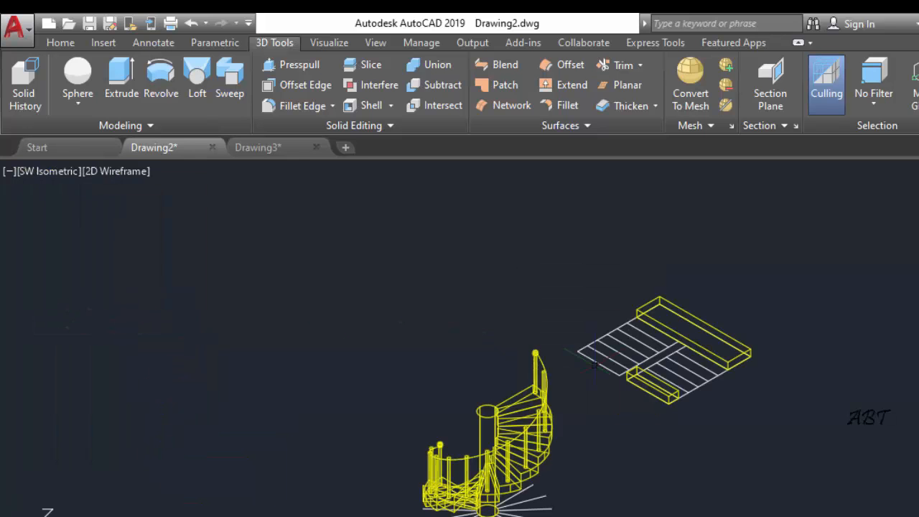
{"action": "scroll", "coordinate": [692, 432], "scroll_direction": "up", "scroll_amount": 2}
{"action": "middle_click_drag", "start_coordinate": [585, 430], "coordinate": [538, 309]}
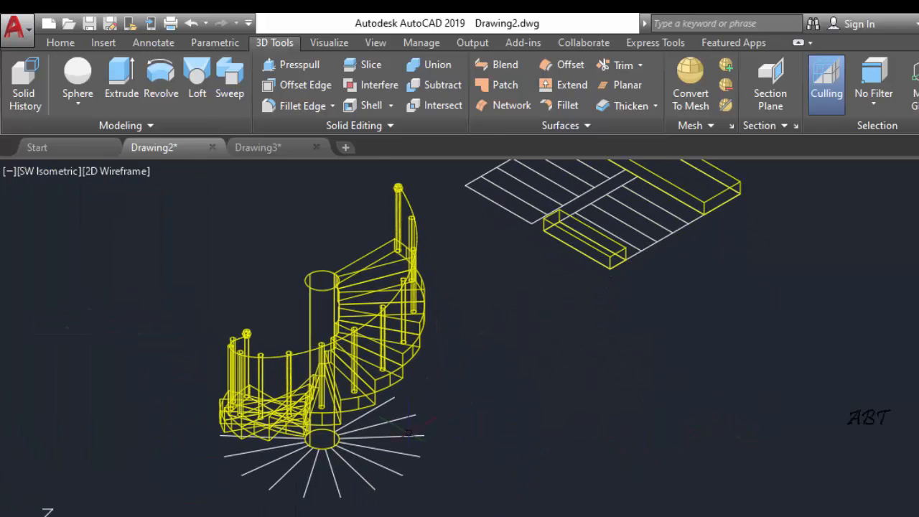
{"action": "left_click", "coordinate": [409, 436]}
{"action": "key", "text": "Escape"}
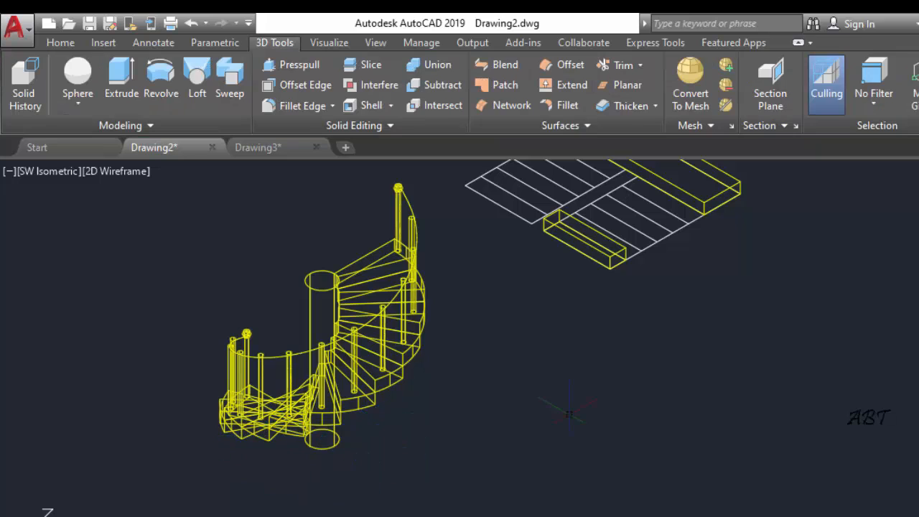
Display the extruded tread and landing in the Hidden visual style
{"action": "scroll", "coordinate": [559, 337], "scroll_direction": "down", "scroll_amount": 2}
{"action": "middle_click_drag", "start_coordinate": [558, 339], "coordinate": [482, 424]}
{"action": "scroll", "coordinate": [524, 346], "scroll_direction": "up", "scroll_amount": 4}
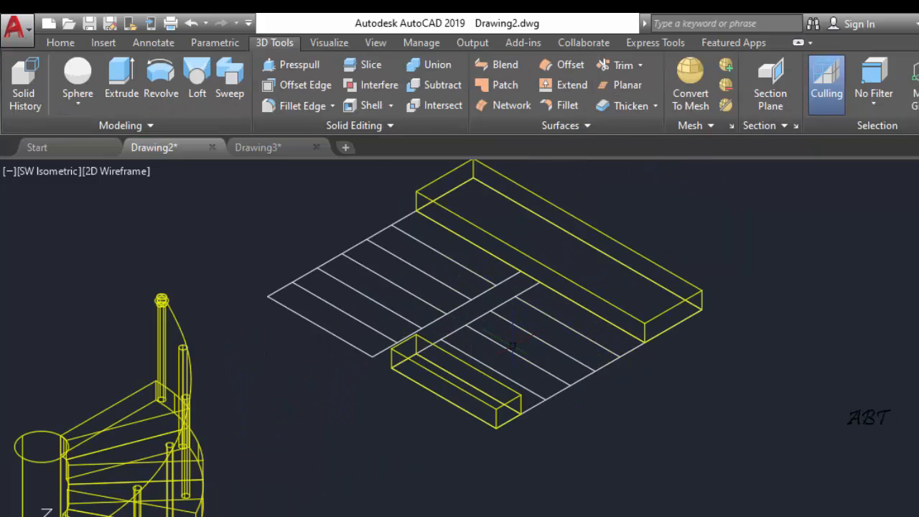
{"action": "middle_click_drag", "start_coordinate": [550, 372], "coordinate": [619, 401]}
{"action": "scroll", "coordinate": [616, 400], "scroll_direction": "up", "scroll_amount": 2}
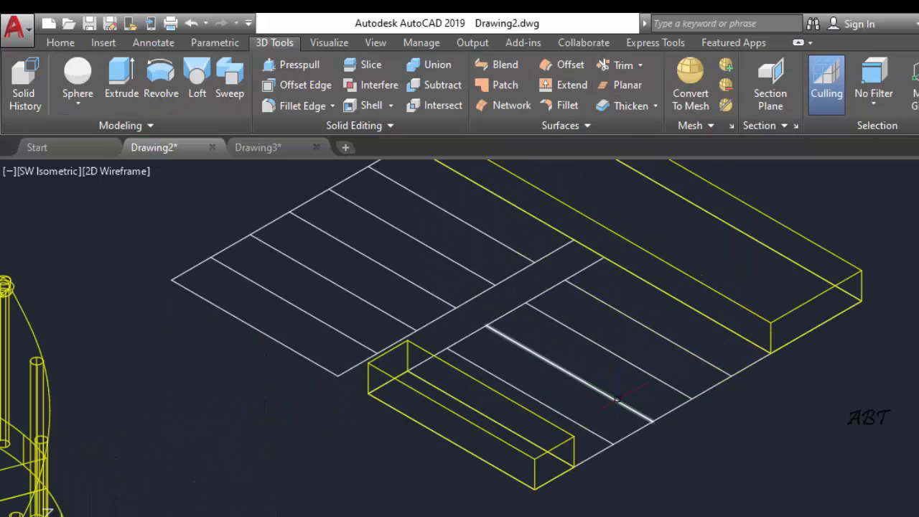
{"action": "left_click", "coordinate": [133, 173]}
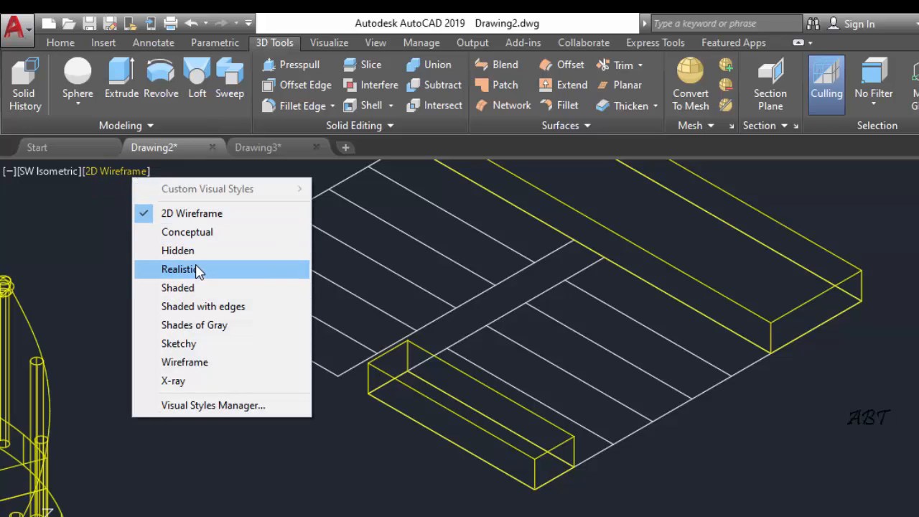
{"action": "left_click", "coordinate": [176, 249]}
{"action": "scroll", "coordinate": [533, 372], "scroll_direction": "down", "scroll_amount": 3}
{"action": "scroll", "coordinate": [599, 394], "scroll_direction": "up", "scroll_amount": 1}
{"action": "middle_click_drag", "start_coordinate": [599, 399], "coordinate": [508, 421]}
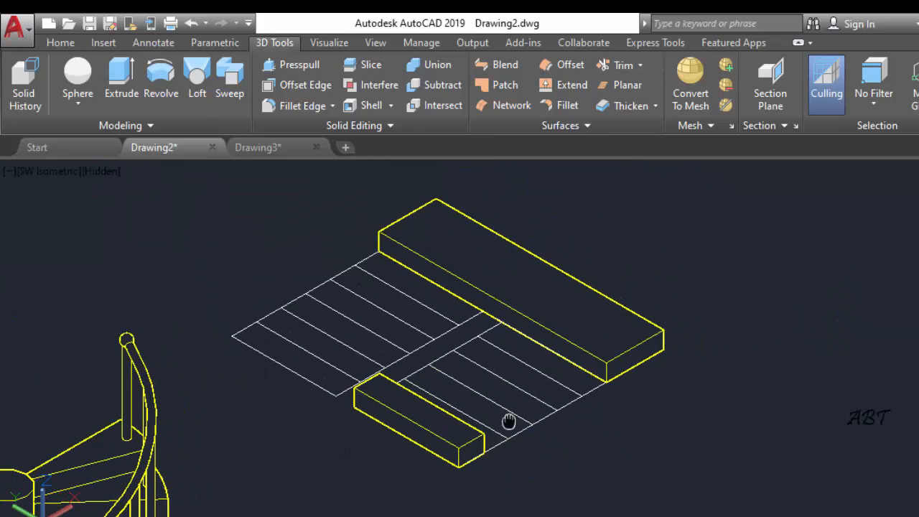
{"action": "left_click", "coordinate": [61, 43]}
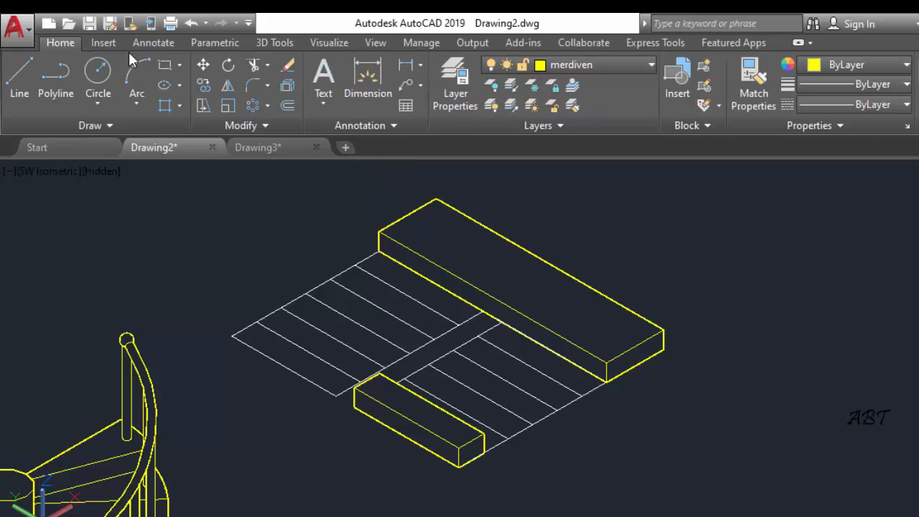
{"action": "left_click", "coordinate": [449, 431]}
{"action": "scroll", "coordinate": [495, 465], "scroll_direction": "up", "scroll_amount": 3}
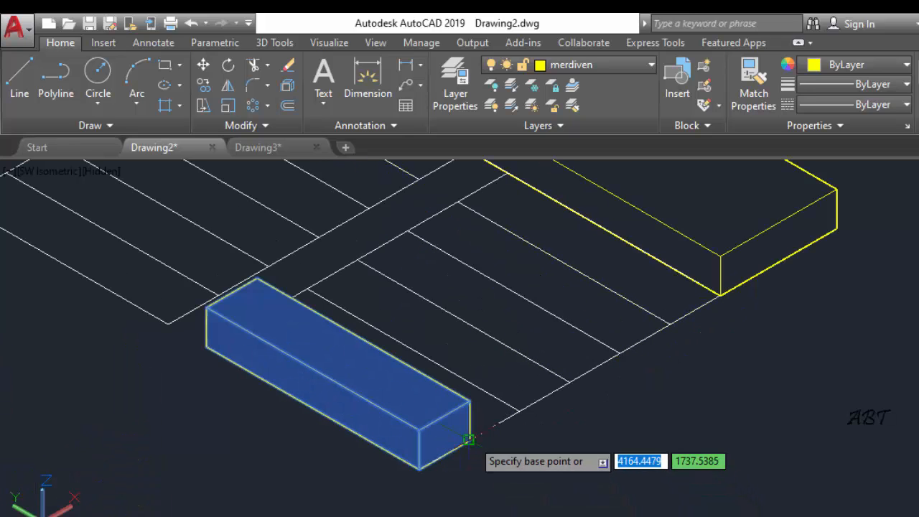
{"action": "left_click", "coordinate": [468, 439]}
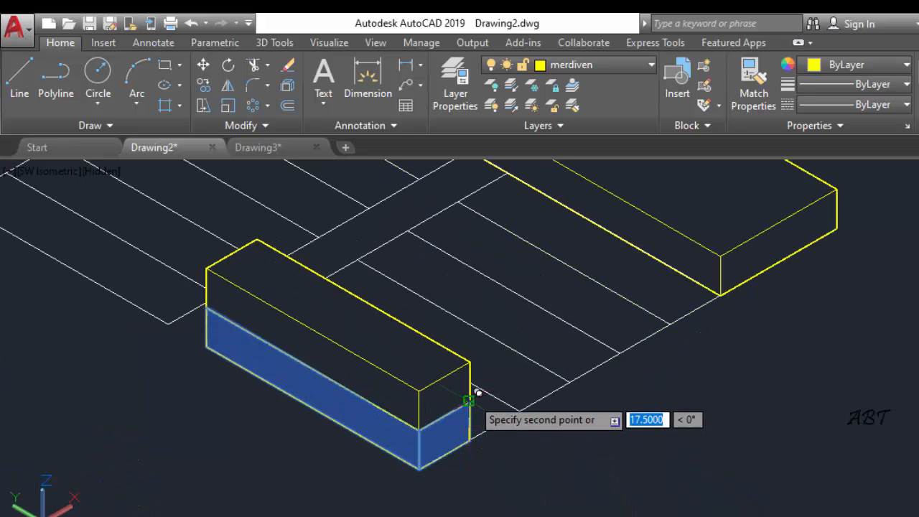
{"action": "key", "text": "Escape"}
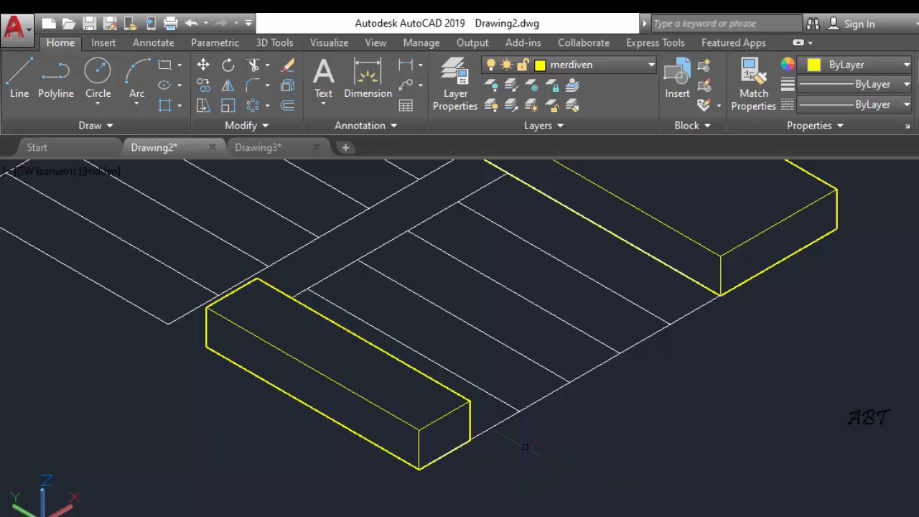
Copy the first tread five times up the lower flight with Ortho off, starting each copy at the previous tread's upper rear corner
{"action": "left_click", "coordinate": [419, 433]}
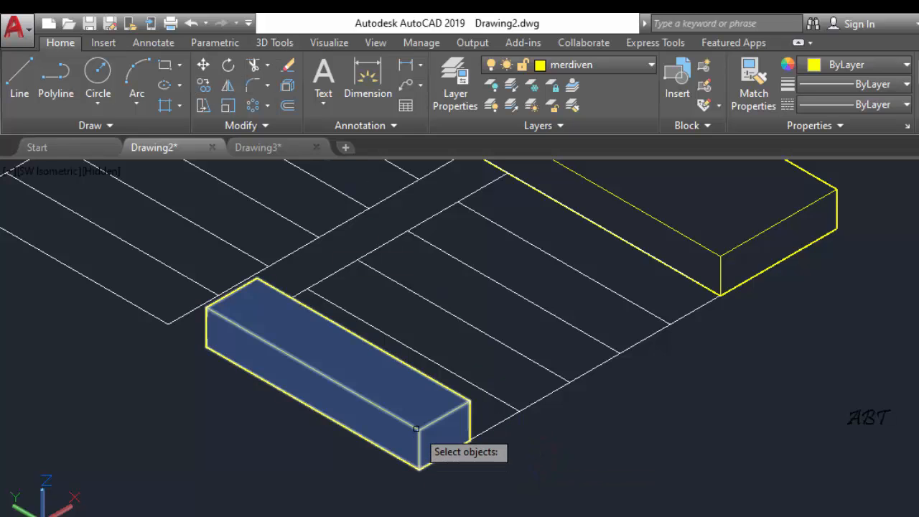
{"action": "key", "text": "Return"}
{"action": "left_click", "coordinate": [420, 468]}
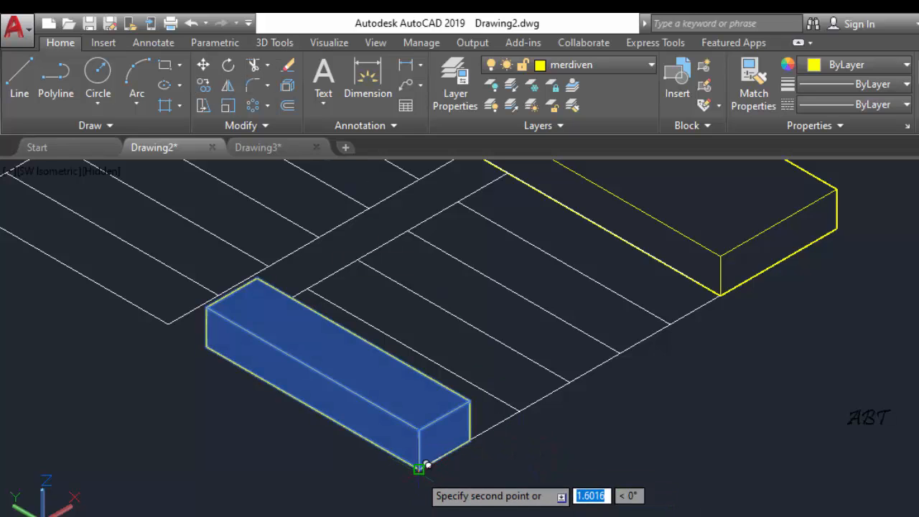
{"action": "left_click", "coordinate": [470, 400]}
{"action": "left_click", "coordinate": [520, 334]}
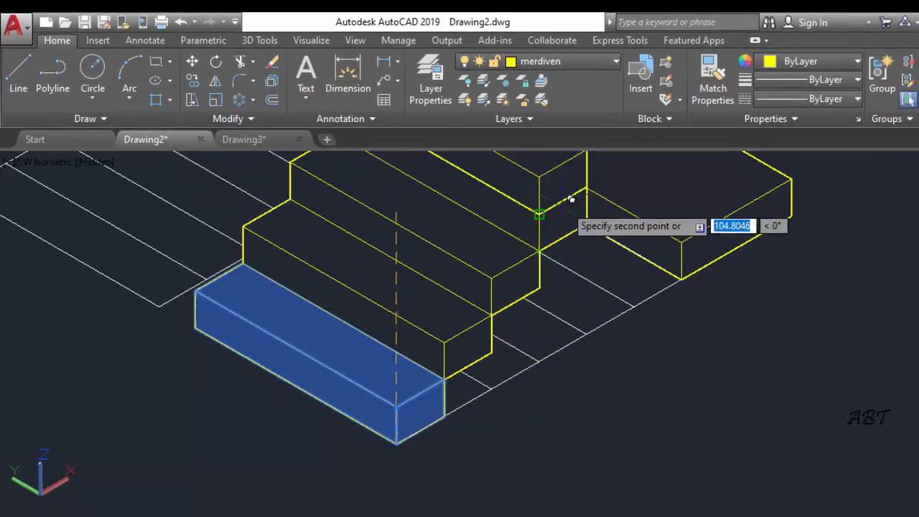
{"action": "scroll", "coordinate": [579, 237], "scroll_direction": "down", "scroll_amount": 2}
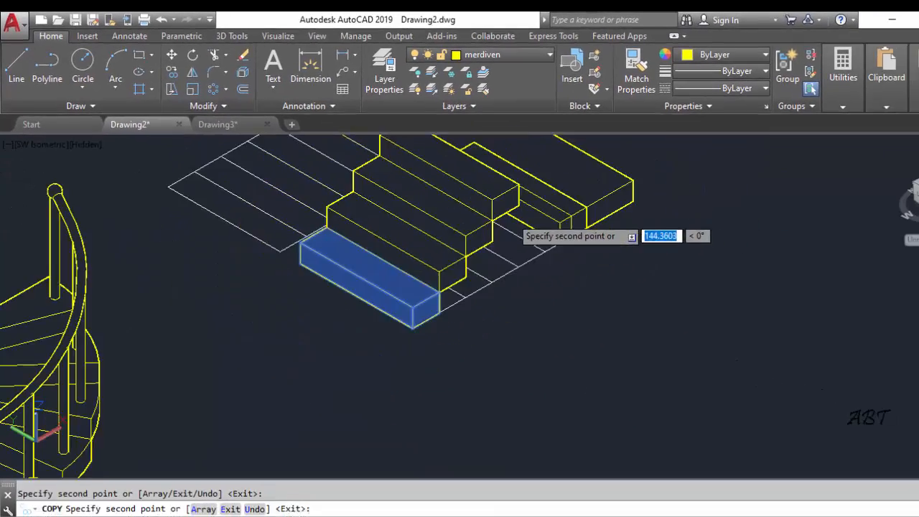
{"action": "middle_click_drag", "start_coordinate": [575, 248], "coordinate": [529, 358]}
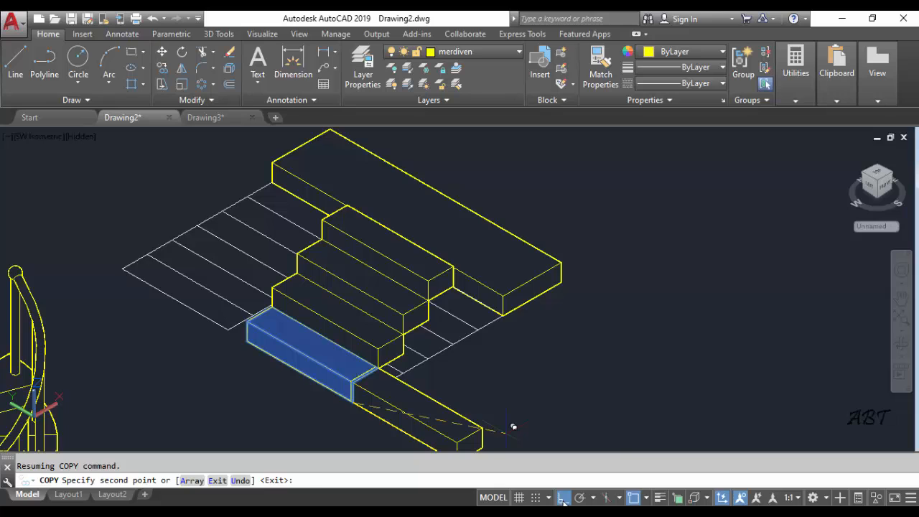
{"action": "left_click", "coordinate": [563, 497]}
{"action": "scroll", "coordinate": [478, 263], "scroll_direction": "up", "scroll_amount": 3}
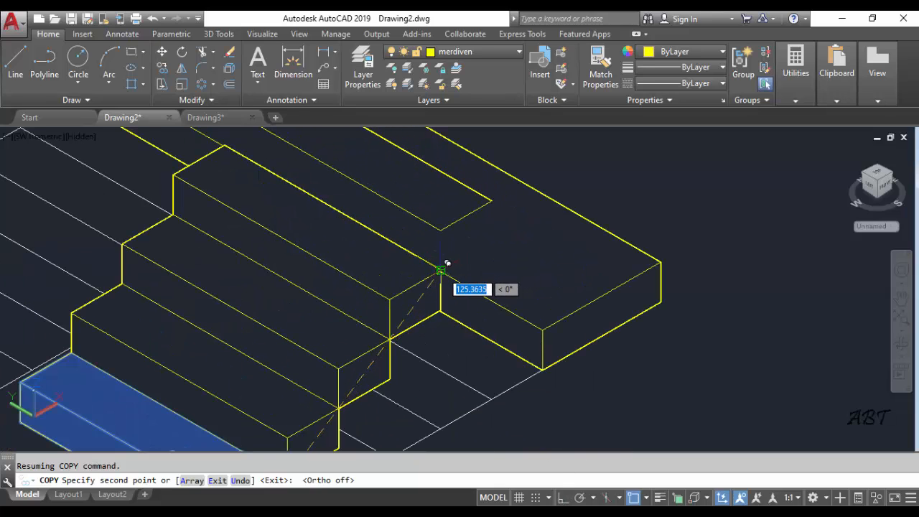
{"action": "scroll", "coordinate": [567, 291], "scroll_direction": "down", "scroll_amount": 2}
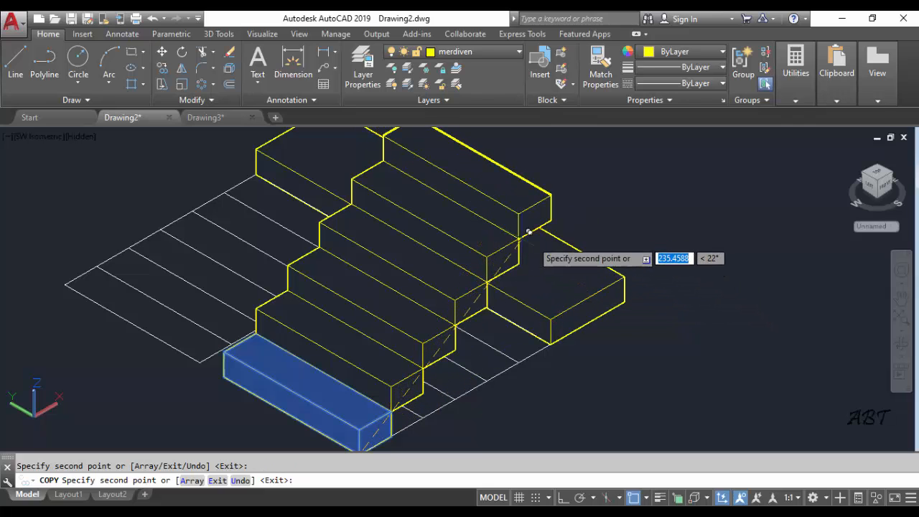
{"action": "key", "text": "Escape"}
Move the landing slab up so its lower front corner meets the upper rear corner of the flight's top tread
{"action": "mouse_move", "coordinate": [614, 374]}
{"action": "middle_mouse_down"}
{"action": "mouse_move", "coordinate": [644, 446]}
{"action": "mouse_move", "coordinate": [636, 381]}
{"action": "middle_mouse_up"}
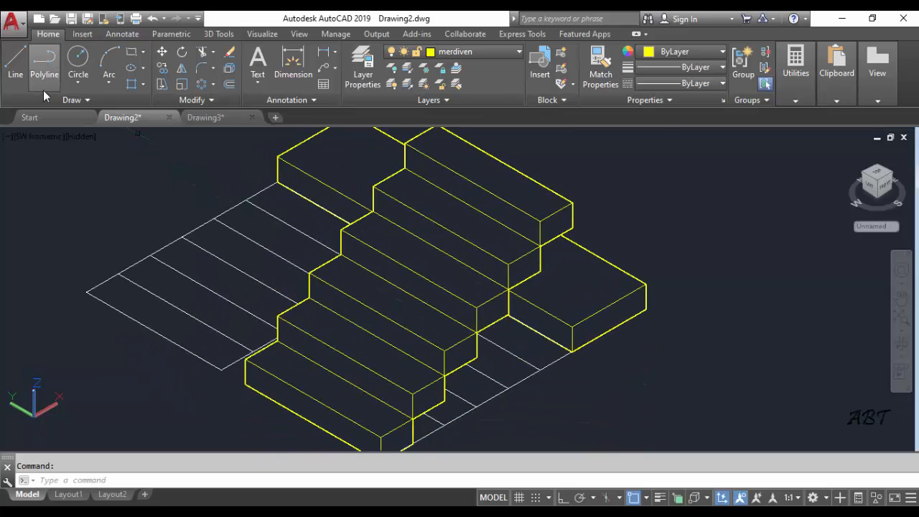
{"action": "left_click", "coordinate": [162, 51]}
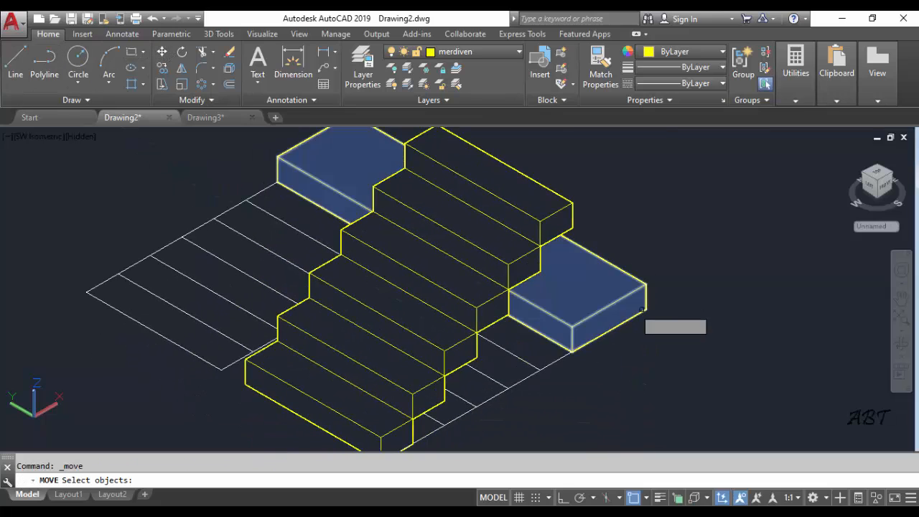
{"action": "left_click", "coordinate": [618, 298]}
{"action": "key", "text": "Return"}
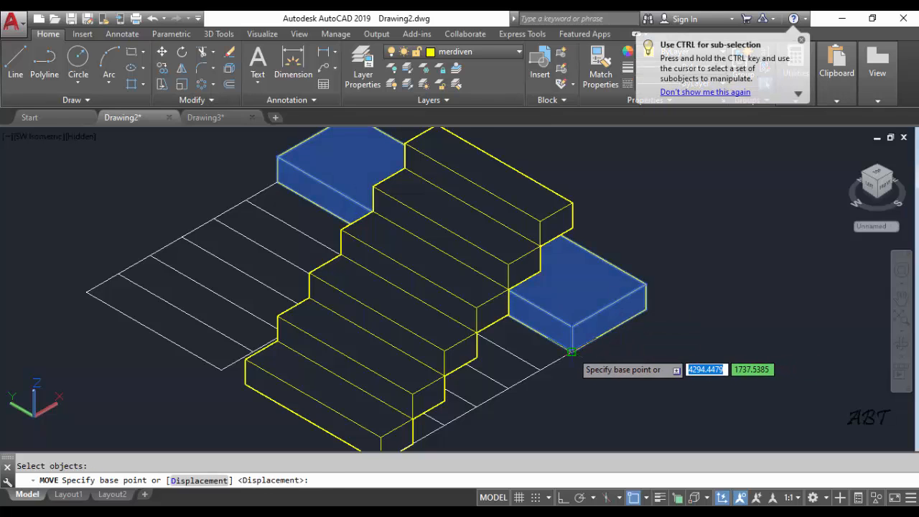
{"action": "left_click", "coordinate": [572, 351]}
{"action": "left_click", "coordinate": [573, 203]}
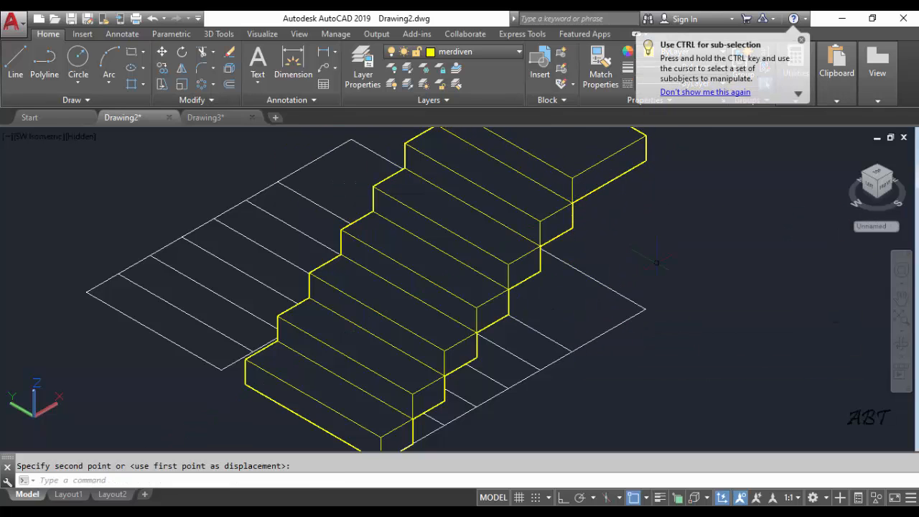
Copy the lower flight's top tread six times to form the upper flight, rising from the landing's upper corner with each copy on the previous tread's upper corner
{"action": "scroll", "coordinate": [650, 271], "scroll_direction": "down", "scroll_amount": 4}
{"action": "middle_click_drag", "start_coordinate": [647, 288], "coordinate": [611, 324]}
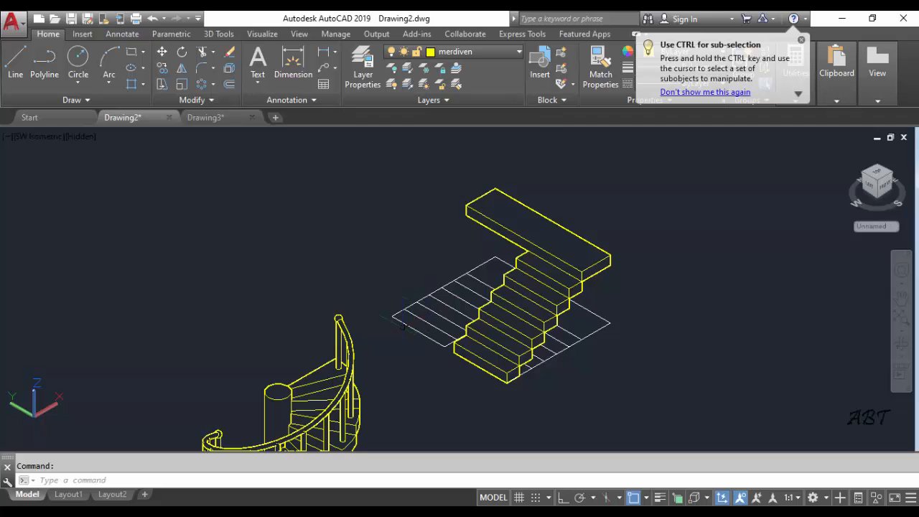
{"action": "middle_click_drag", "start_coordinate": [327, 317], "coordinate": [496, 305], "text": "shift"}
{"action": "scroll", "coordinate": [412, 313], "scroll_direction": "up", "scroll_amount": 5}
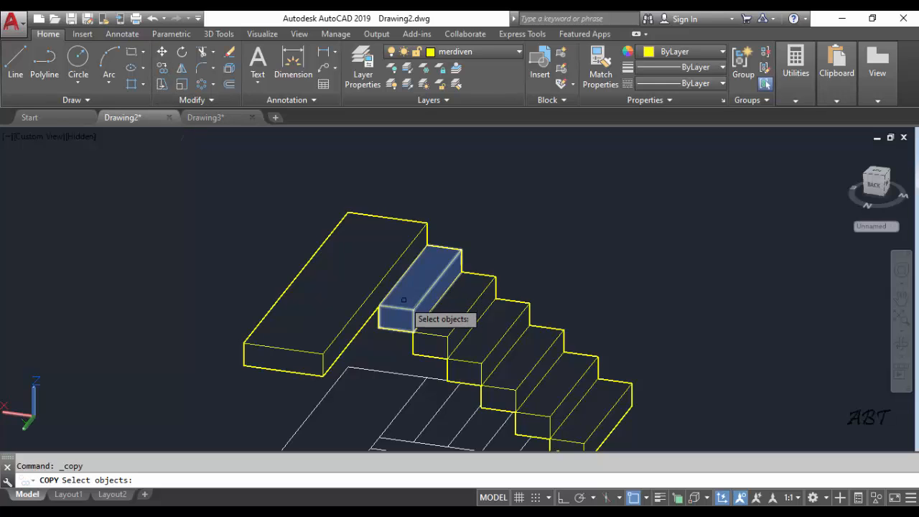
{"action": "key", "text": "Return"}
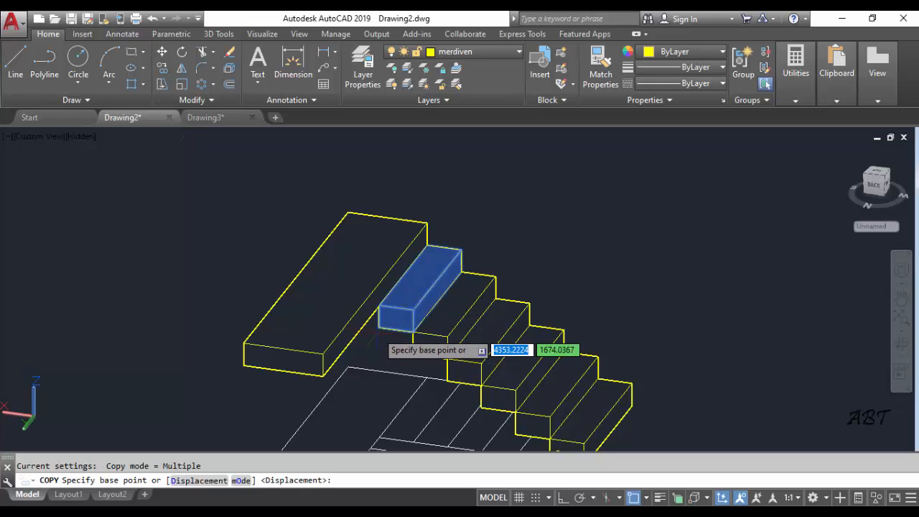
{"action": "left_click", "coordinate": [378, 327]}
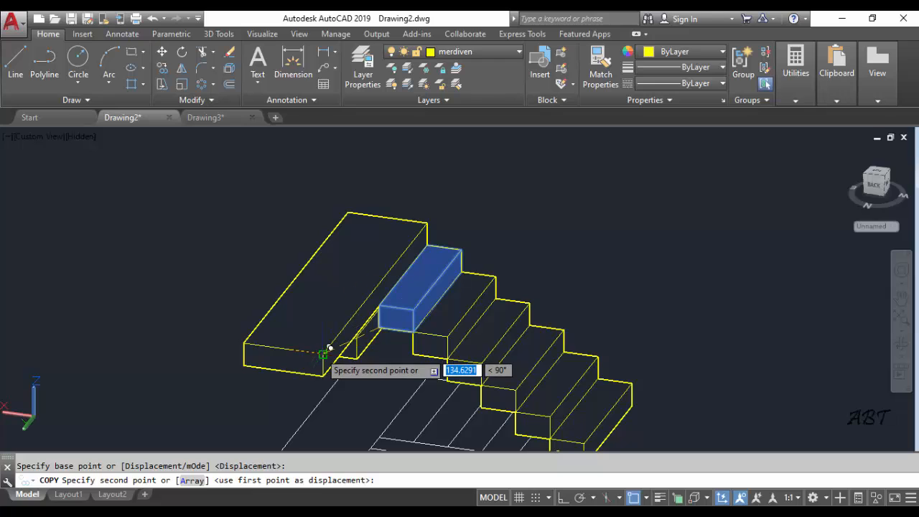
{"action": "left_click", "coordinate": [325, 351]}
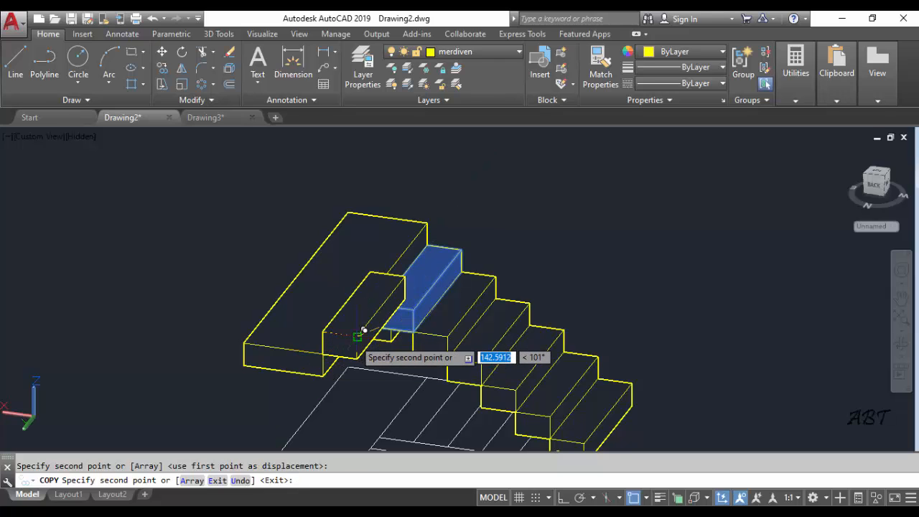
{"action": "left_click", "coordinate": [359, 338]}
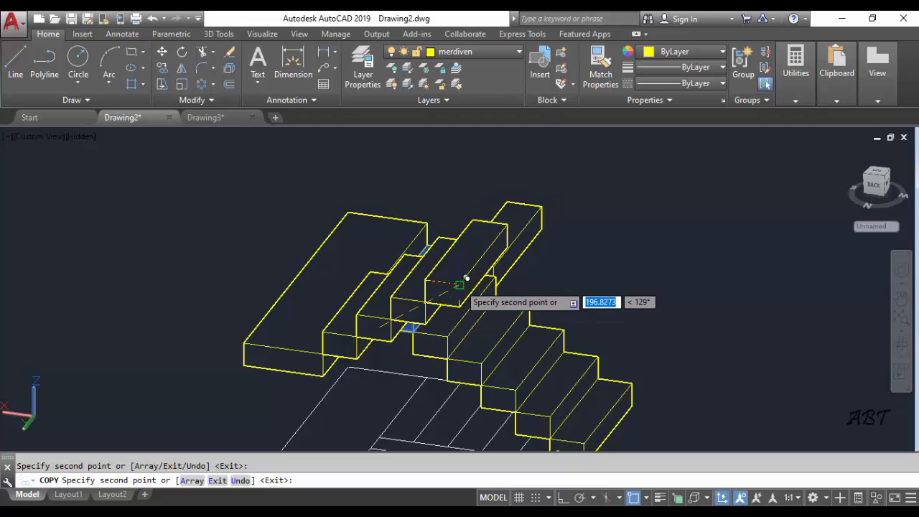
{"action": "left_click", "coordinate": [494, 267]}
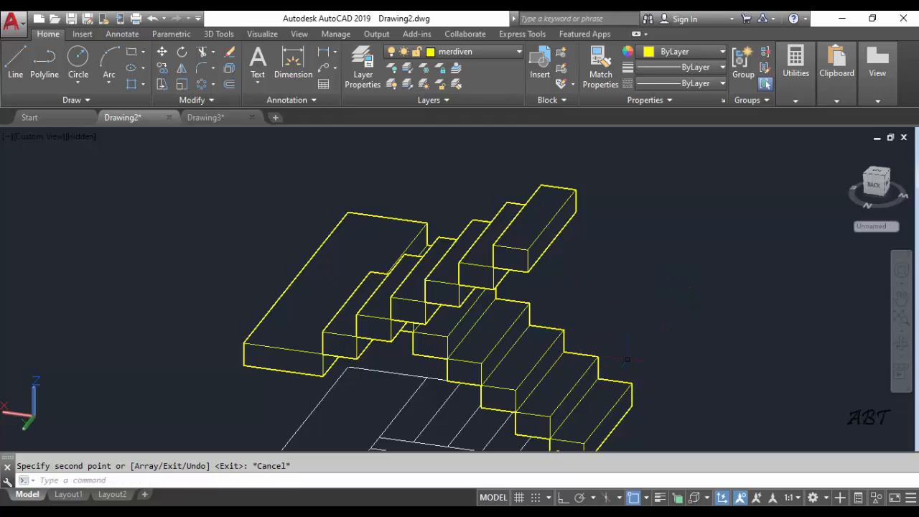
Erase the remaining white plan lines beneath the two-flight staircase
{"action": "middle_click_drag", "start_coordinate": [634, 367], "coordinate": [426, 291], "text": "shift"}
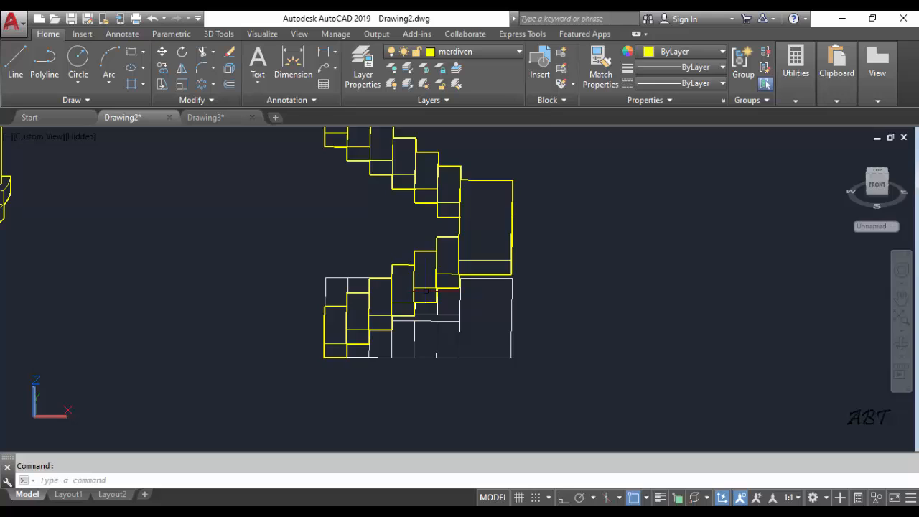
{"action": "left_click", "coordinate": [542, 299]}
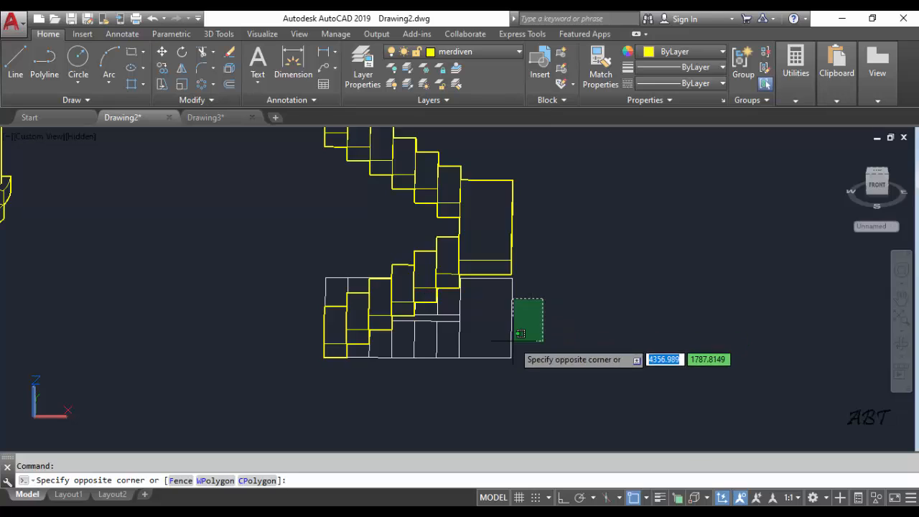
{"action": "left_click", "coordinate": [458, 375]}
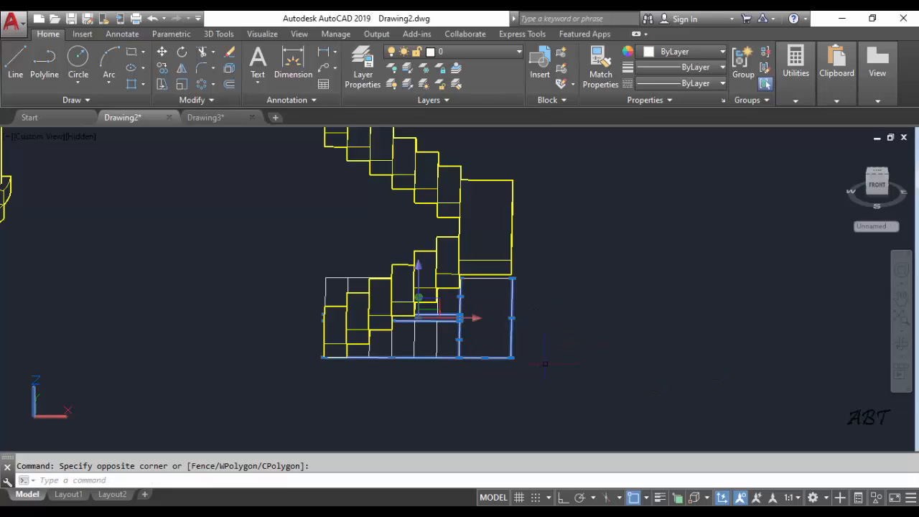
{"action": "key", "text": "Delete"}
{"action": "left_click", "coordinate": [468, 341]}
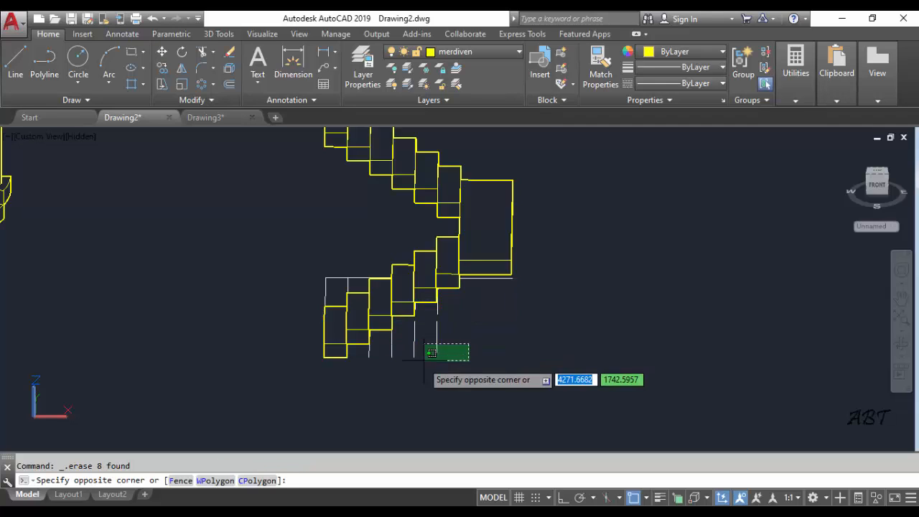
{"action": "left_click", "coordinate": [411, 369]}
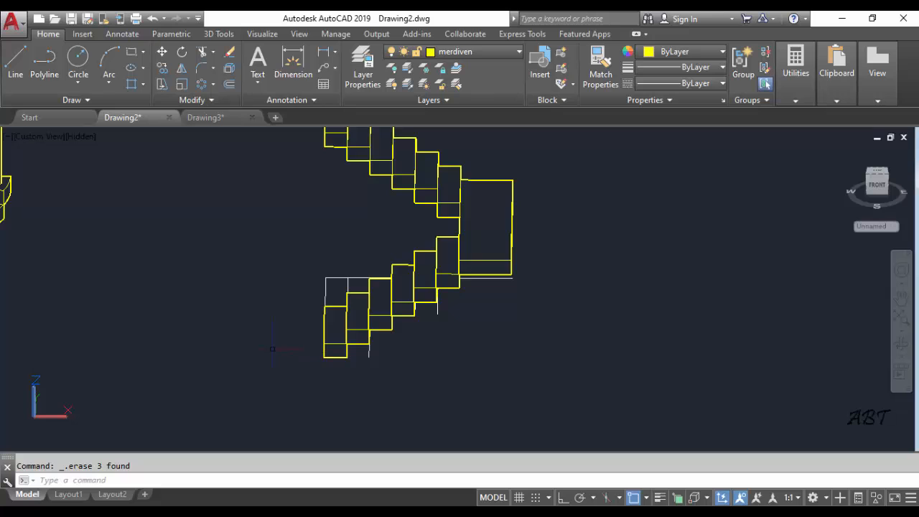
{"action": "middle_click_drag", "start_coordinate": [272, 349], "coordinate": [467, 369], "text": "shift"}
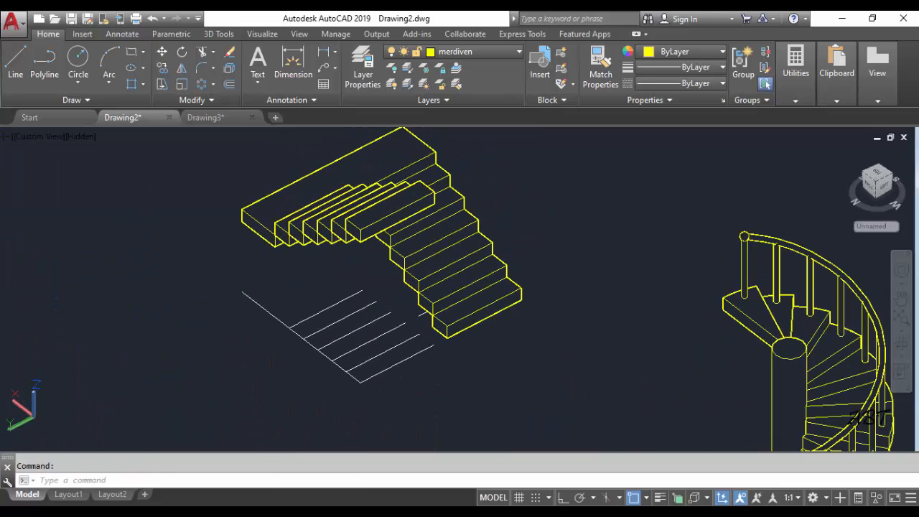
{"action": "left_click", "coordinate": [420, 394]}
{"action": "left_click", "coordinate": [268, 327]}
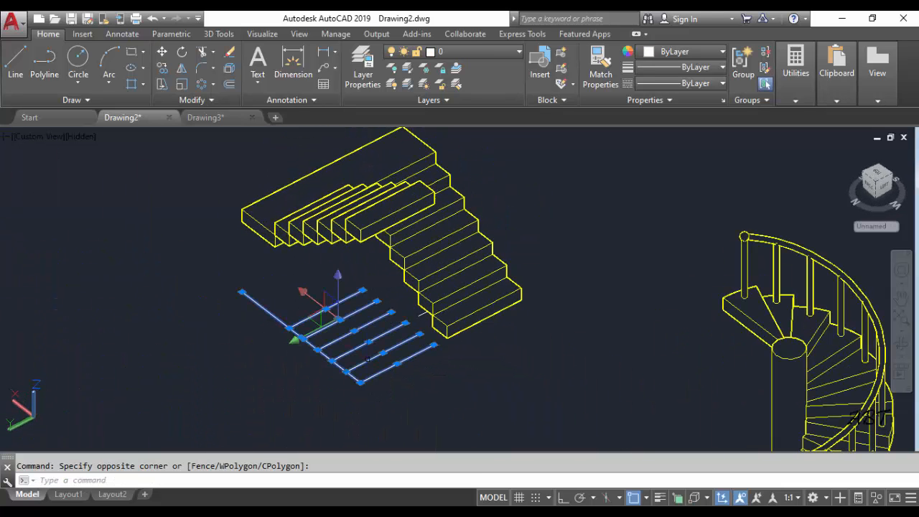
{"action": "key", "text": "Delete"}
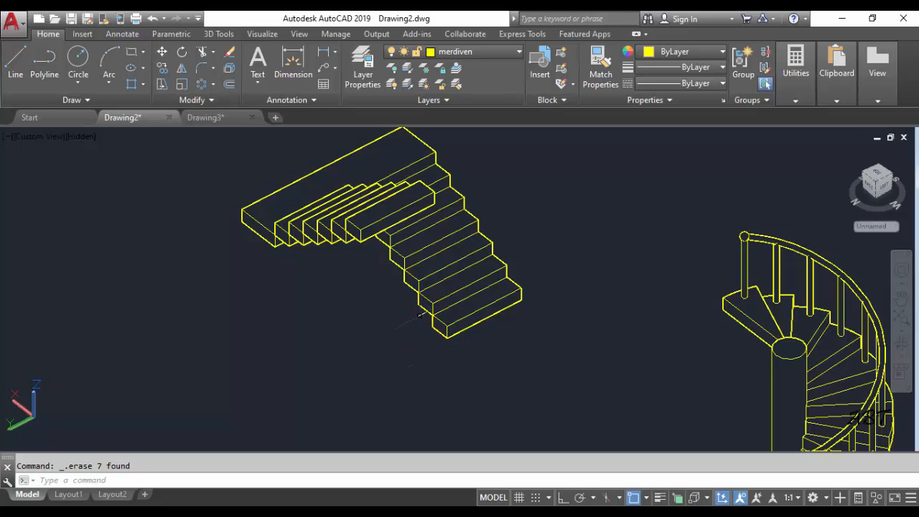
{"action": "key", "text": "Delete"}
Examine the two-flight staircase and the spiral staircase from several angles
{"action": "scroll", "coordinate": [526, 328], "scroll_direction": "down", "scroll_amount": 2}
{"action": "middle_click_drag", "start_coordinate": [523, 331], "coordinate": [455, 335], "text": "shift"}
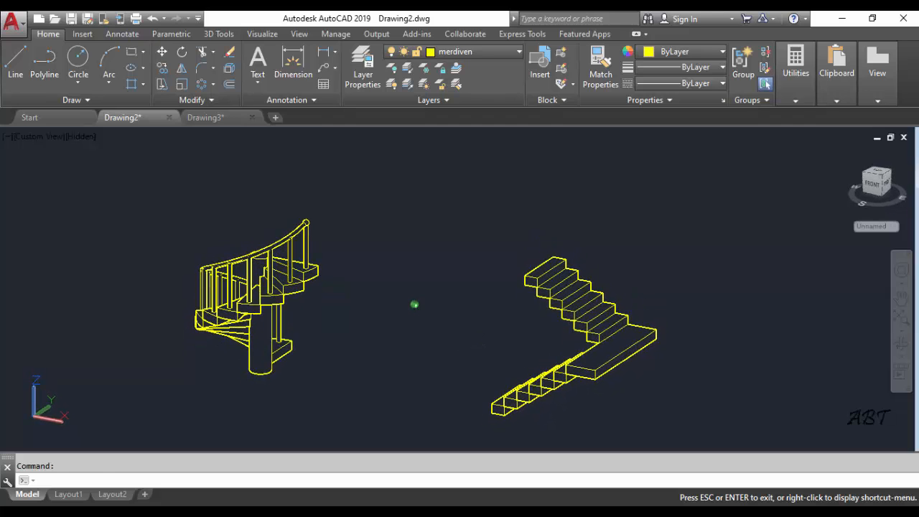
{"action": "scroll", "coordinate": [557, 315], "scroll_direction": "up", "scroll_amount": 3}
{"action": "scroll", "coordinate": [557, 315], "scroll_direction": "down", "scroll_amount": 4}
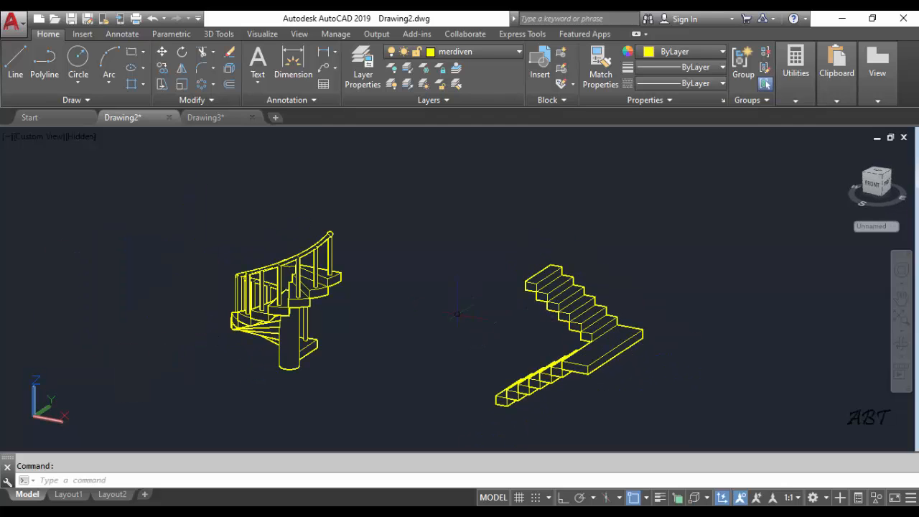
{"action": "scroll", "coordinate": [456, 313], "scroll_direction": "down", "scroll_amount": 2}
{"action": "middle_click_drag", "start_coordinate": [457, 313], "coordinate": [65, 307], "text": "shift"}
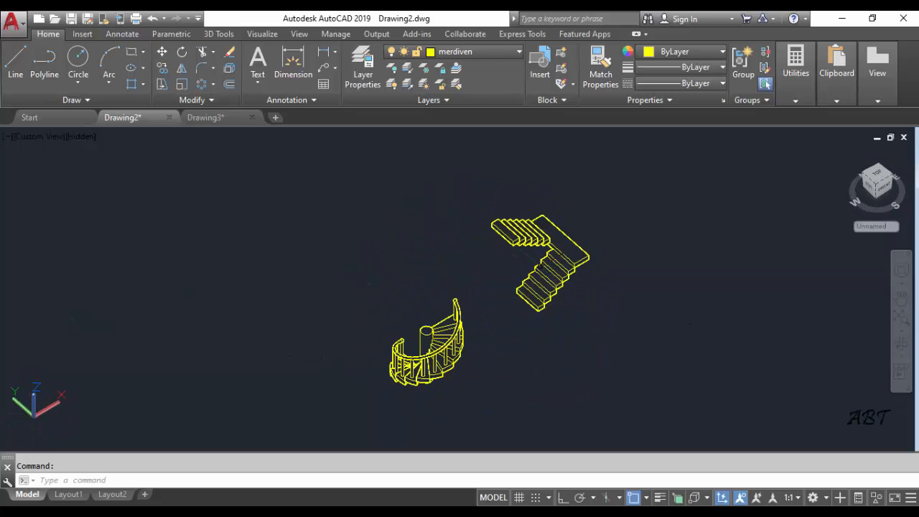
{"action": "middle_click_drag", "start_coordinate": [544, 248], "coordinate": [417, 270]}
{"action": "scroll", "coordinate": [416, 270], "scroll_direction": "up", "scroll_amount": 2}
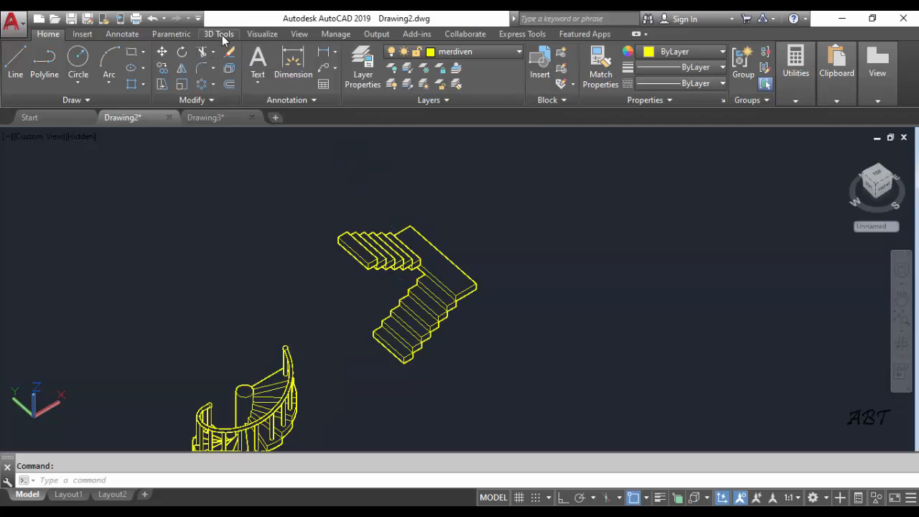
Union all the treads of both flights and the landing into a single solid
{"action": "left_click", "coordinate": [219, 34]}
{"action": "left_click", "coordinate": [350, 52]}
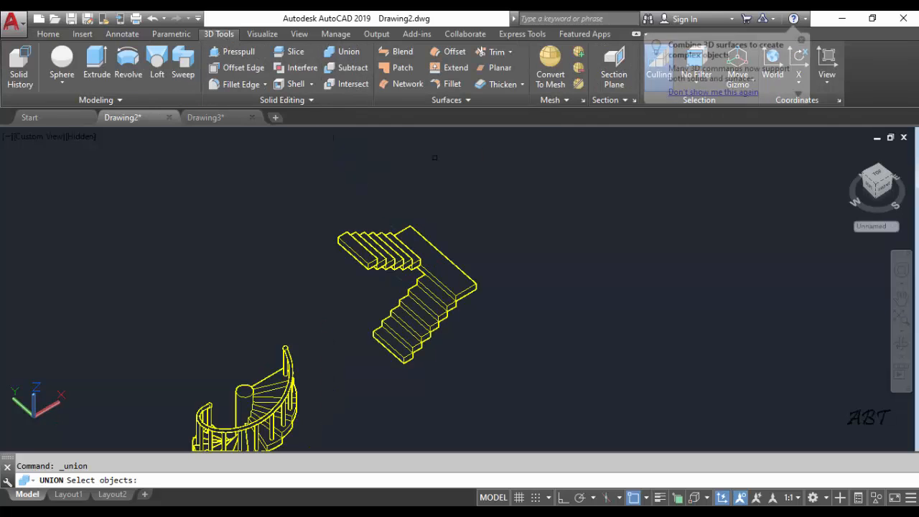
{"action": "left_click", "coordinate": [505, 180]}
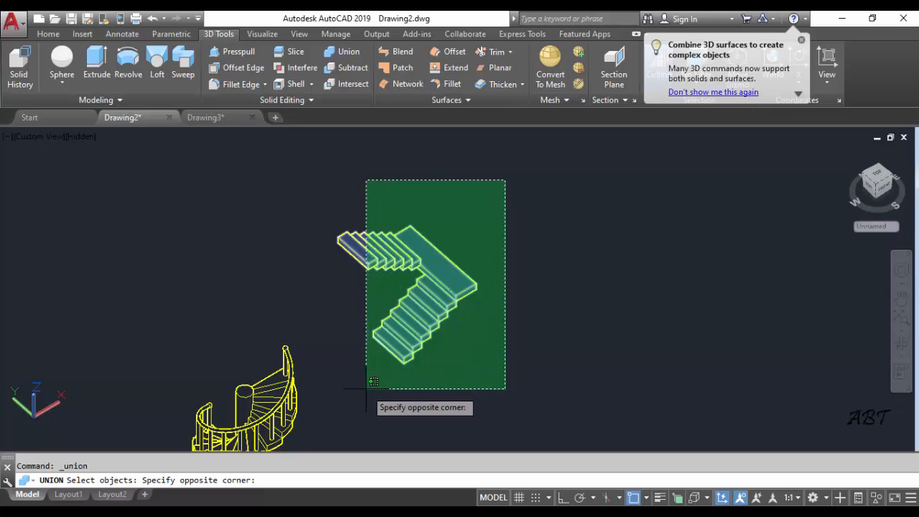
{"action": "left_click", "coordinate": [352, 373]}
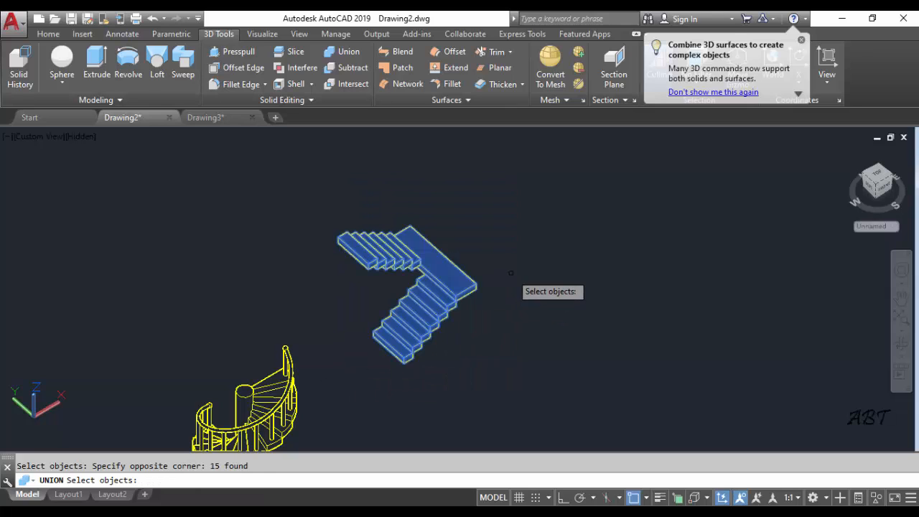
{"action": "key", "text": "Return"}
Inspect the joined staircase up close and from different directions, including the tread and landing connections
{"action": "scroll", "coordinate": [520, 294], "scroll_direction": "up", "scroll_amount": 2}
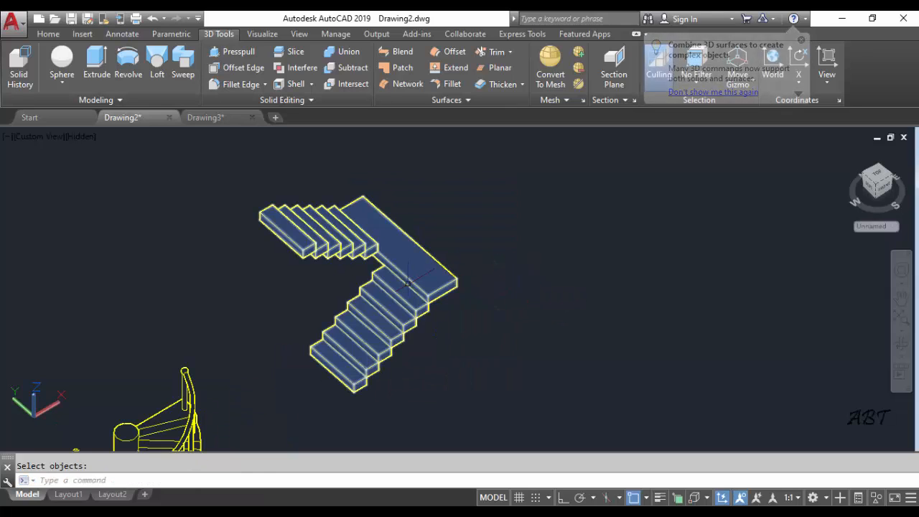
{"action": "scroll", "coordinate": [487, 302], "scroll_direction": "down", "scroll_amount": 3}
{"action": "middle_click_drag", "start_coordinate": [454, 328], "coordinate": [440, 304]}
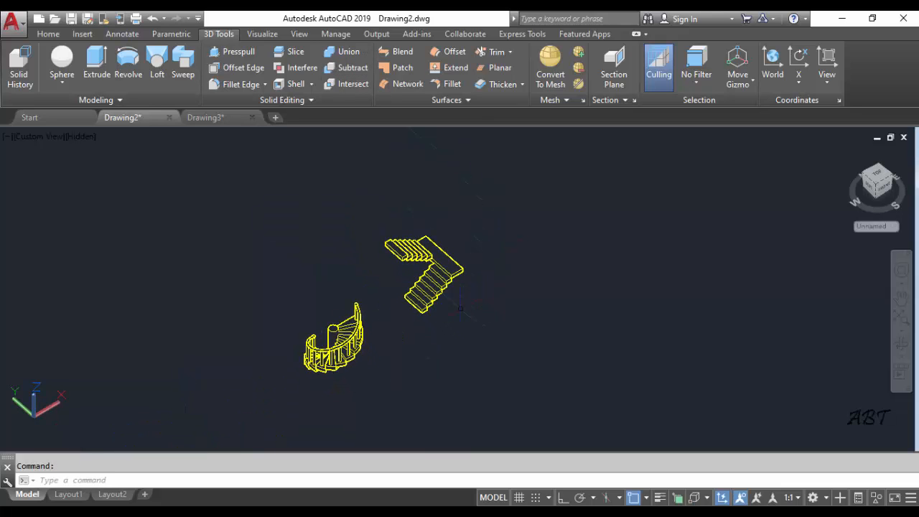
{"action": "mouse_move", "coordinate": [448, 314]}
{"action": "middle_mouse_down", "text": "shift"}
{"action": "mouse_move", "coordinate": [412, 294]}
{"action": "mouse_move", "coordinate": [452, 310]}
{"action": "middle_mouse_up", "text": "shift"}
{"action": "scroll", "coordinate": [457, 312], "scroll_direction": "up", "scroll_amount": 5}
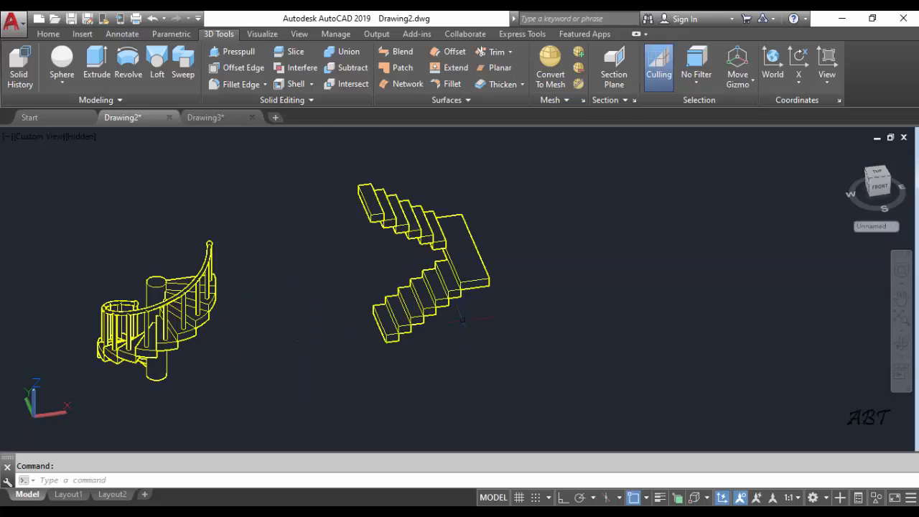
{"action": "scroll", "coordinate": [434, 270], "scroll_direction": "up", "scroll_amount": 8}
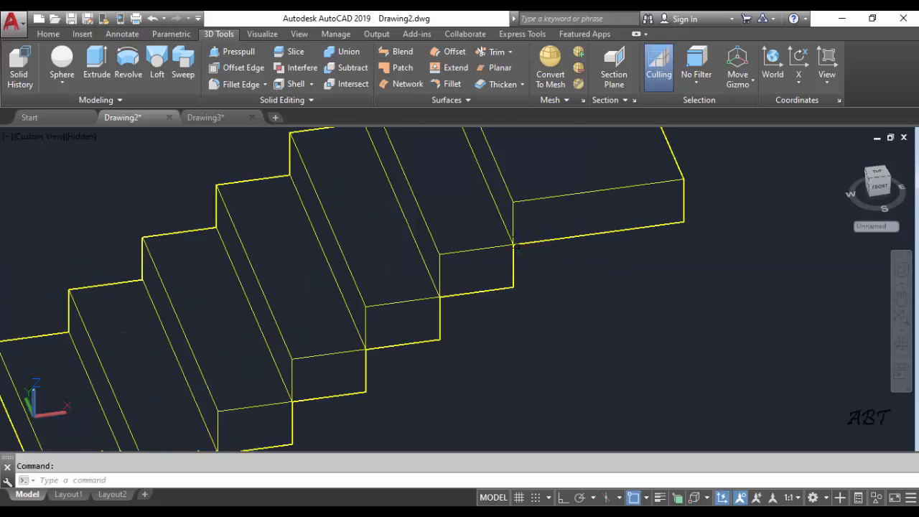
{"action": "scroll", "coordinate": [508, 296], "scroll_direction": "down", "scroll_amount": 4}
{"action": "scroll", "coordinate": [507, 295], "scroll_direction": "down", "scroll_amount": 2}
{"action": "scroll", "coordinate": [487, 315], "scroll_direction": "down", "scroll_amount": 3}
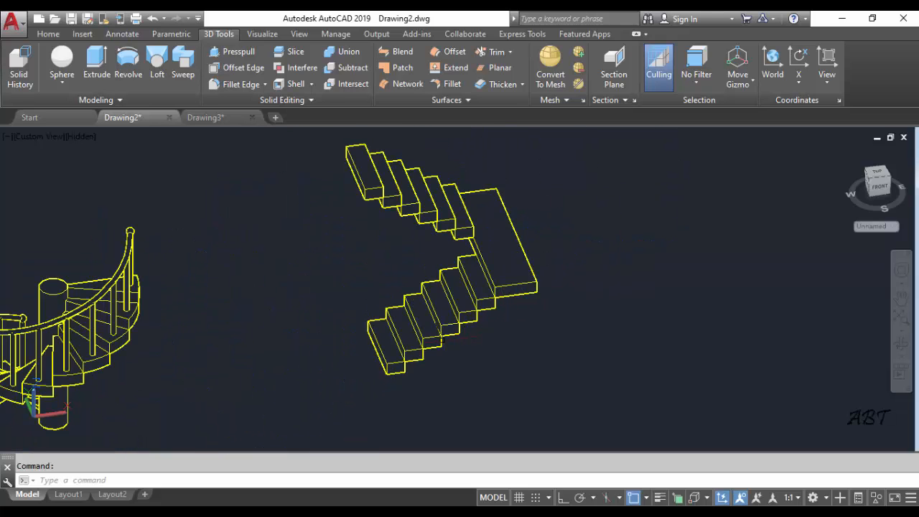
{"action": "middle_click_drag", "start_coordinate": [442, 337], "coordinate": [447, 296], "text": "shift"}
{"action": "scroll", "coordinate": [483, 305], "scroll_direction": "up", "scroll_amount": 3}
{"action": "scroll", "coordinate": [435, 345], "scroll_direction": "down", "scroll_amount": 3}
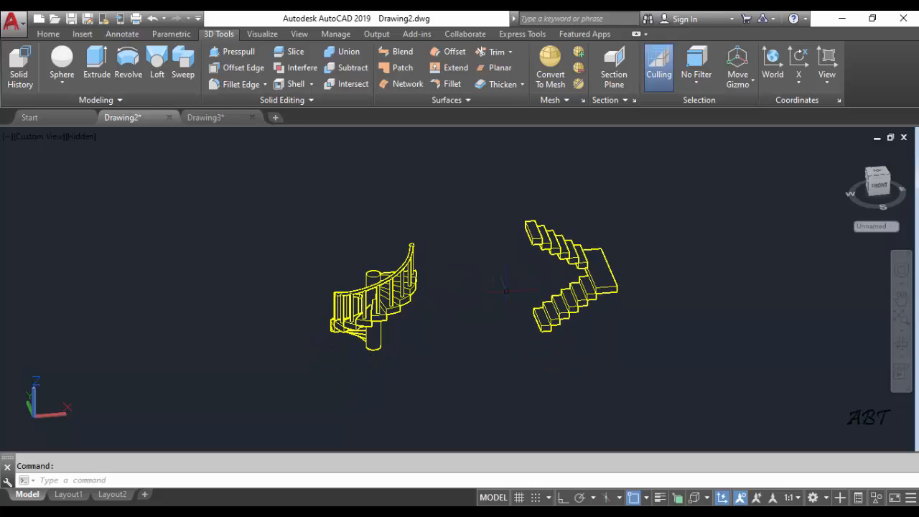